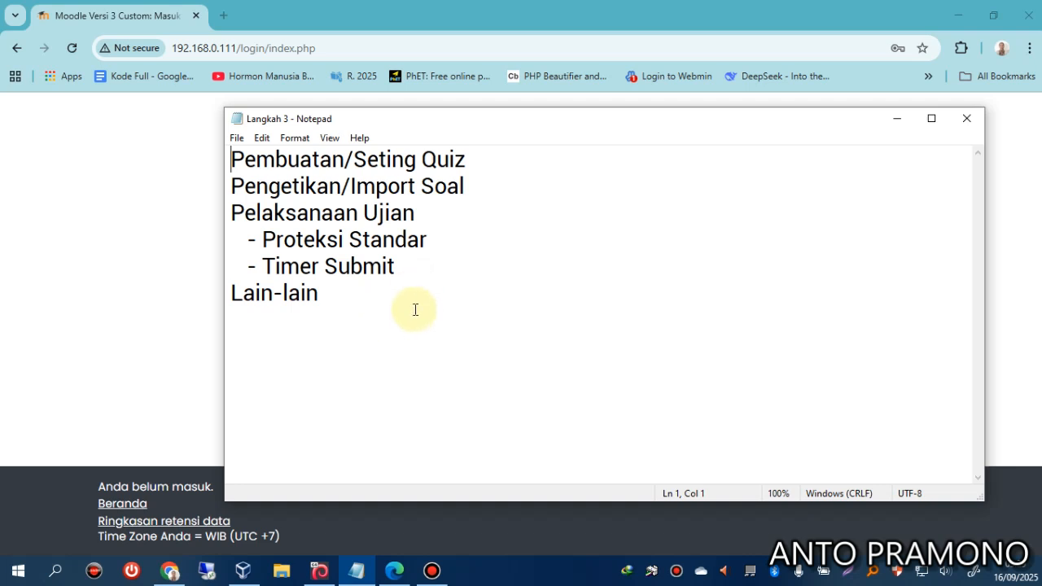
Open File Explorer on the Desktop folder, showing contoh, file, guru, kursus, siswa and Vysor.
click(280, 568)
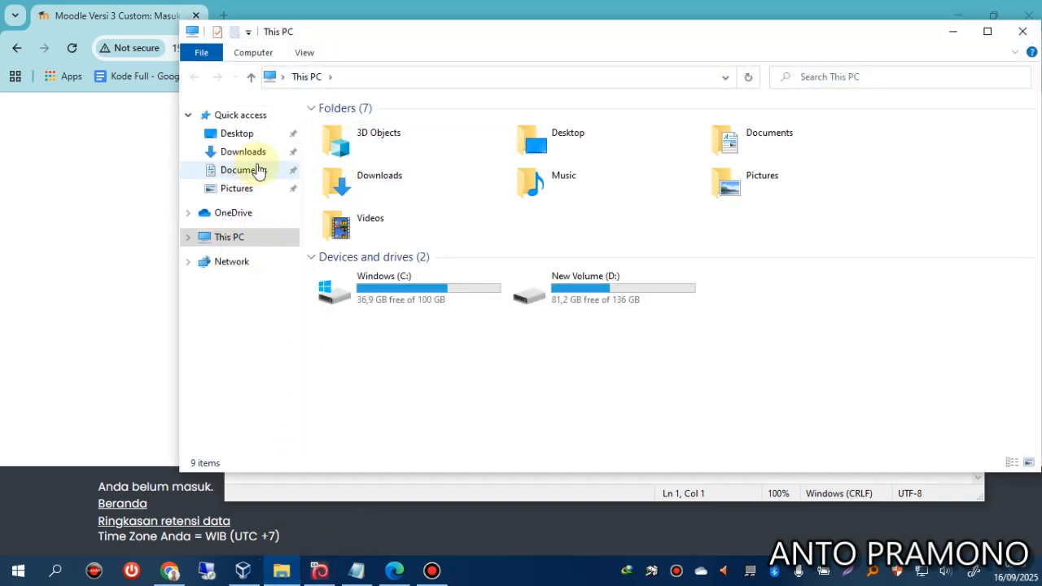
click(241, 135)
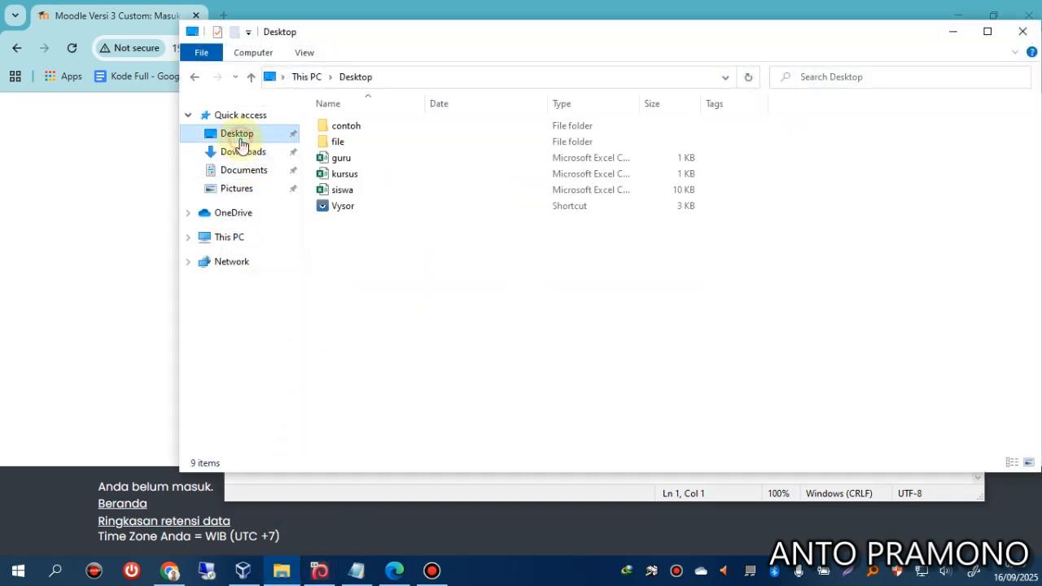
double_click(351, 160)
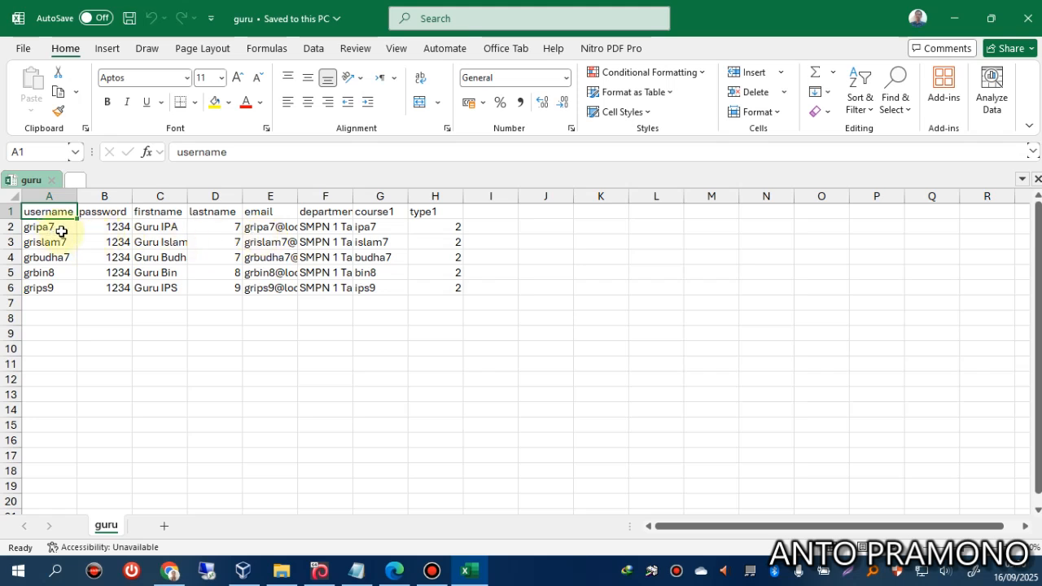
click(1030, 20)
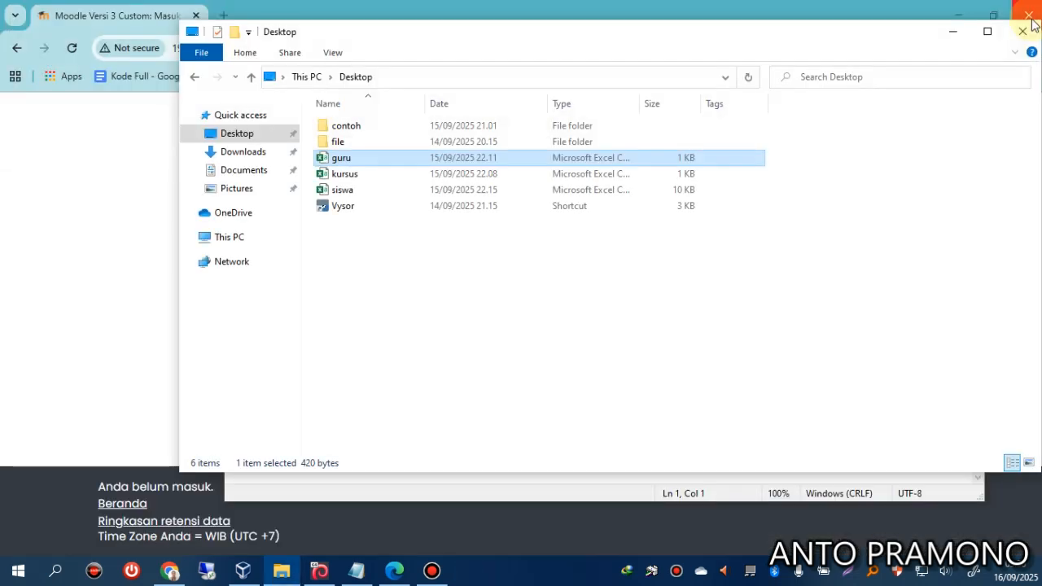
Log in to Moodle with the teacher's username and password, then open Sumatif Tengah Semester IPA Kelas 7.
click(951, 37)
click(110, 231)
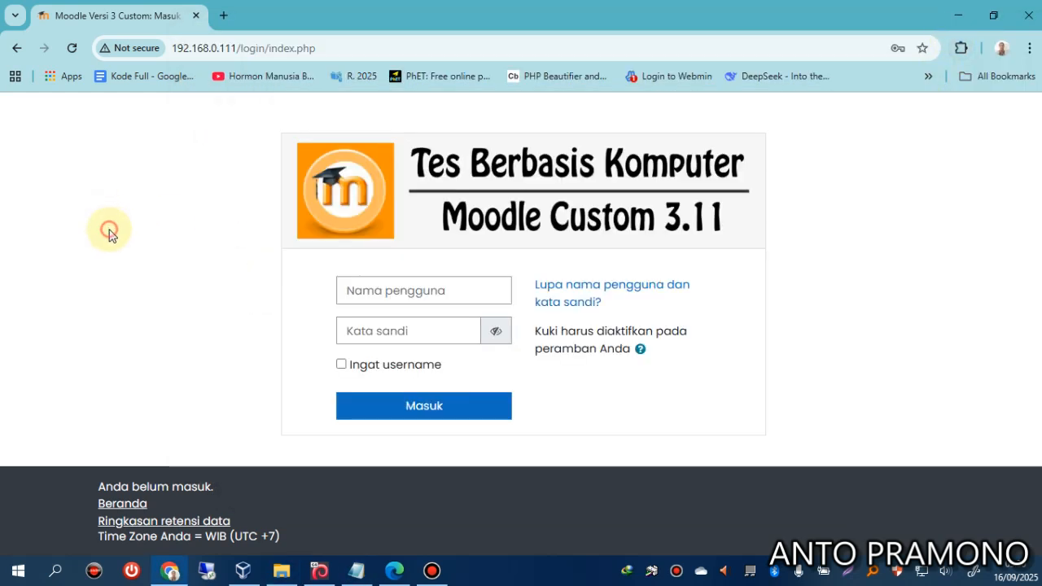
click(371, 287)
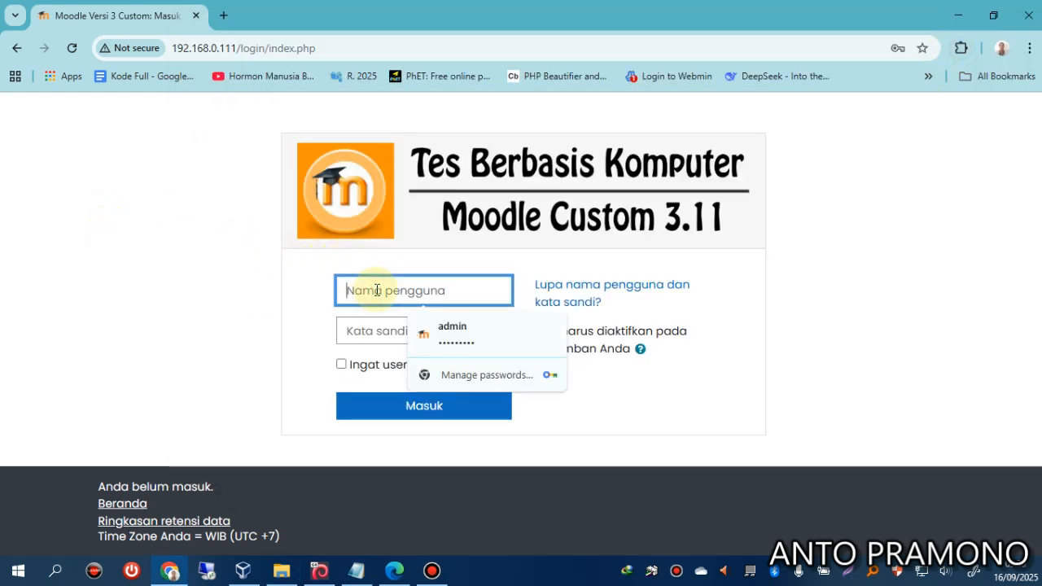
text(gr)
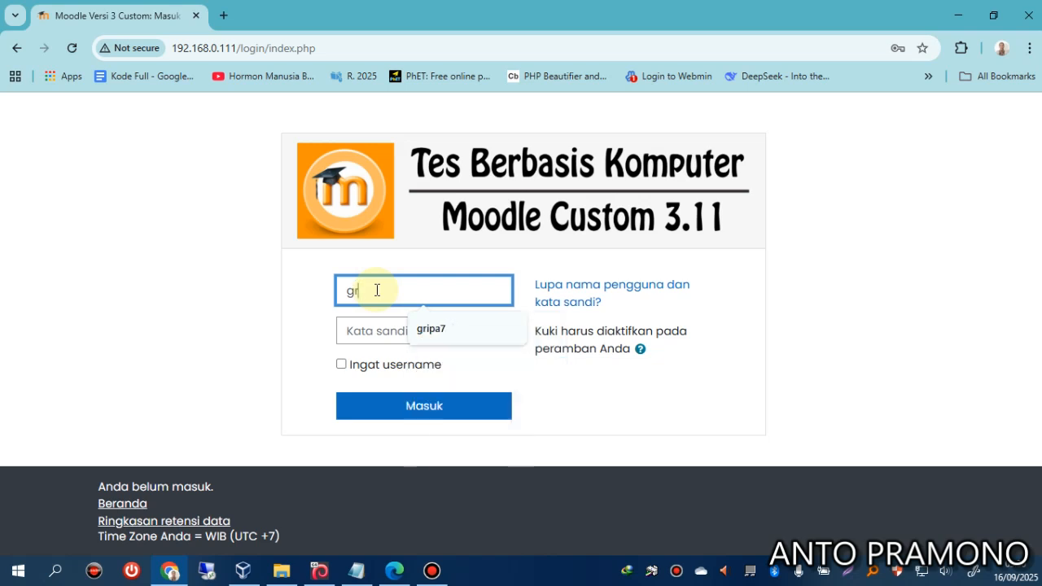
text(ipa7)
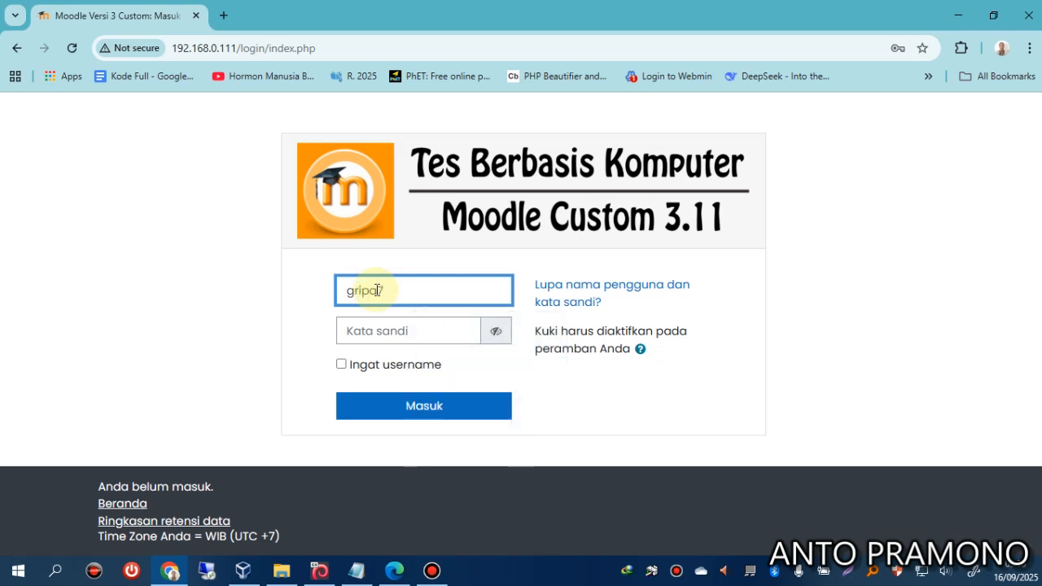
key(Tab)
text(•••)
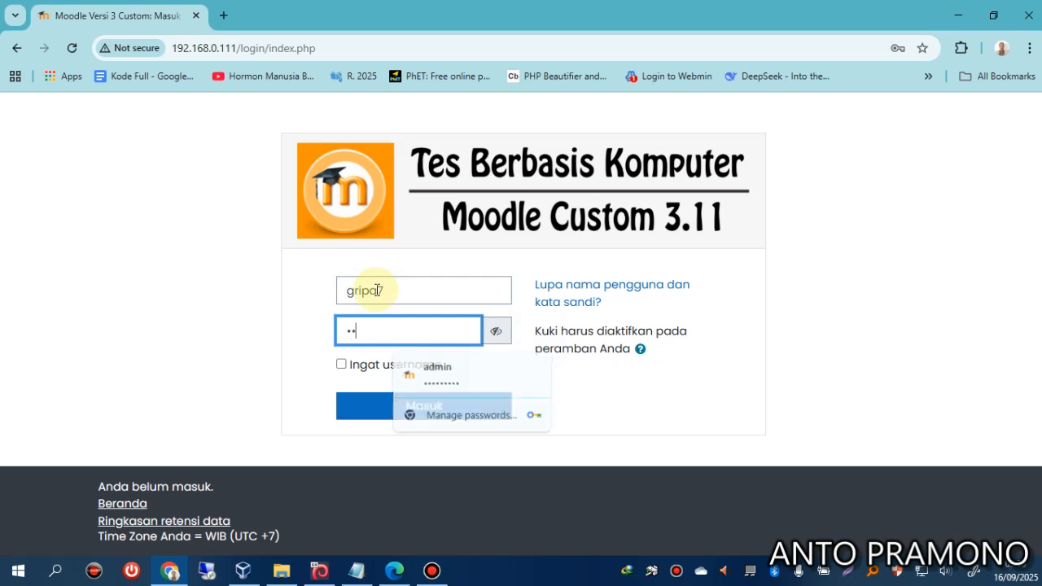
text(•)
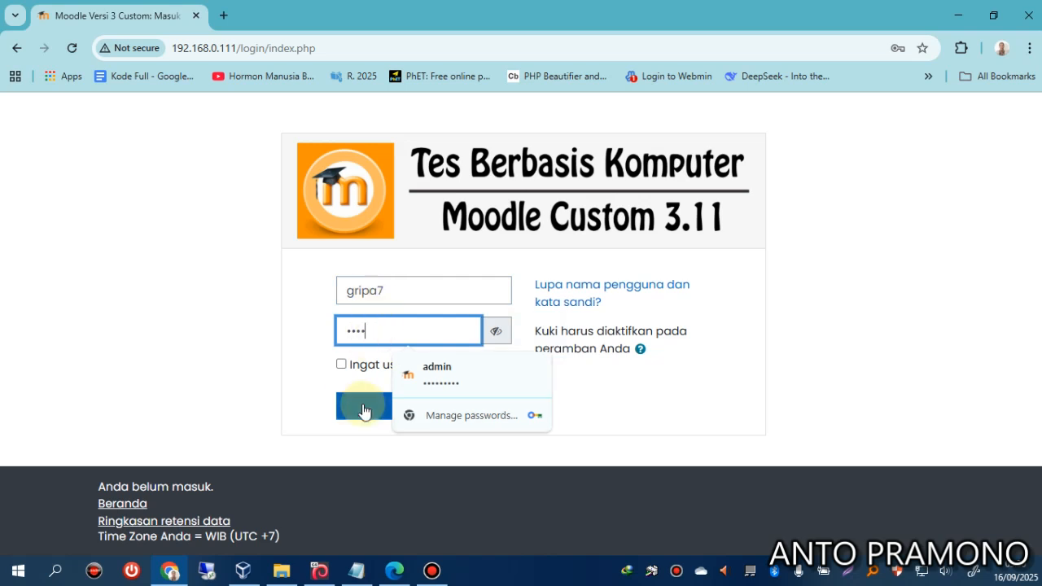
click(359, 401)
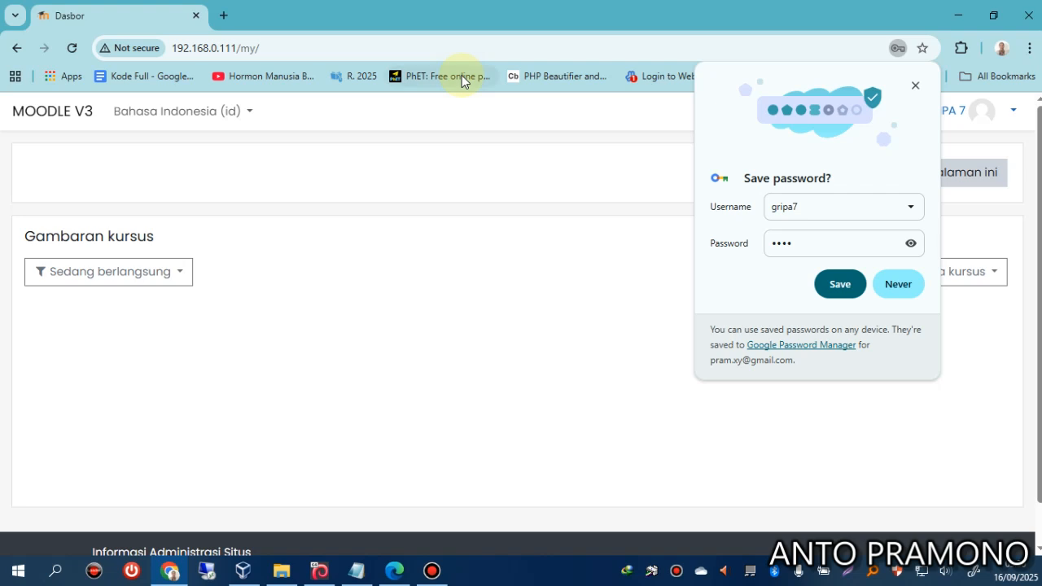
click(898, 284)
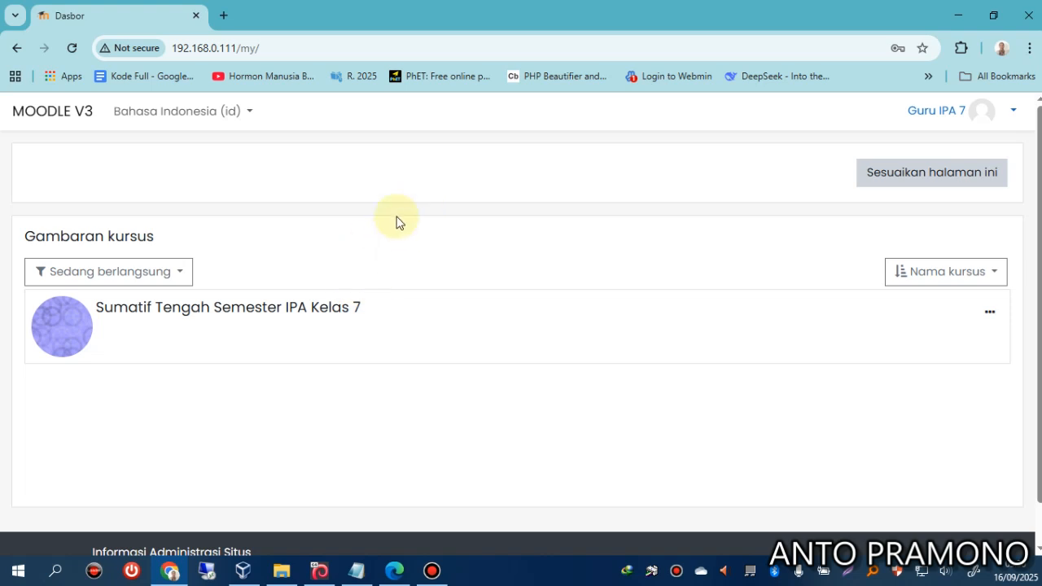
click(218, 314)
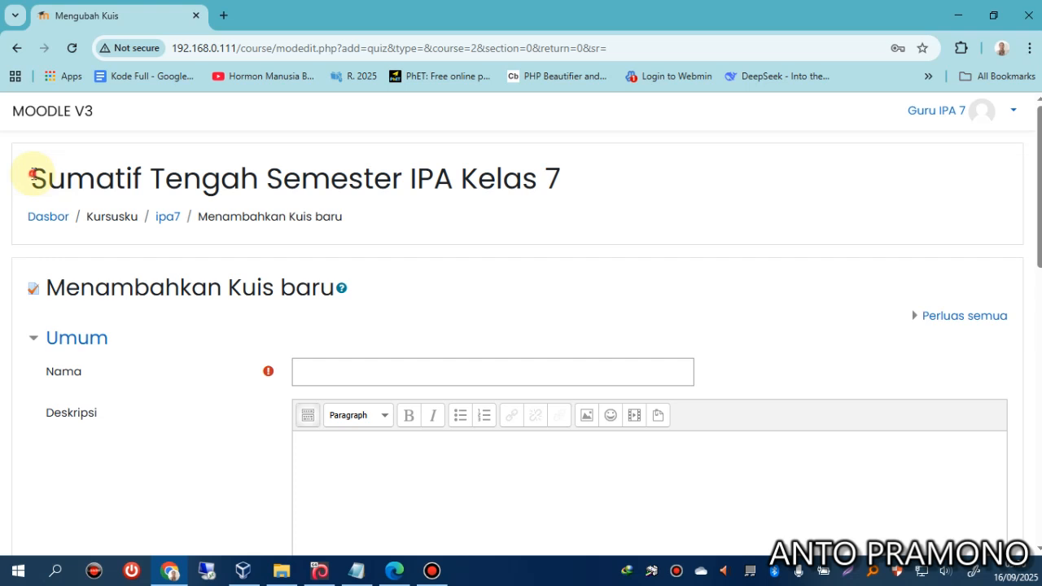
Name the new quiz 'Sumatif Tengah Semester IPA Kelas 7' by copying the course title.
drag(33, 173, 533, 181)
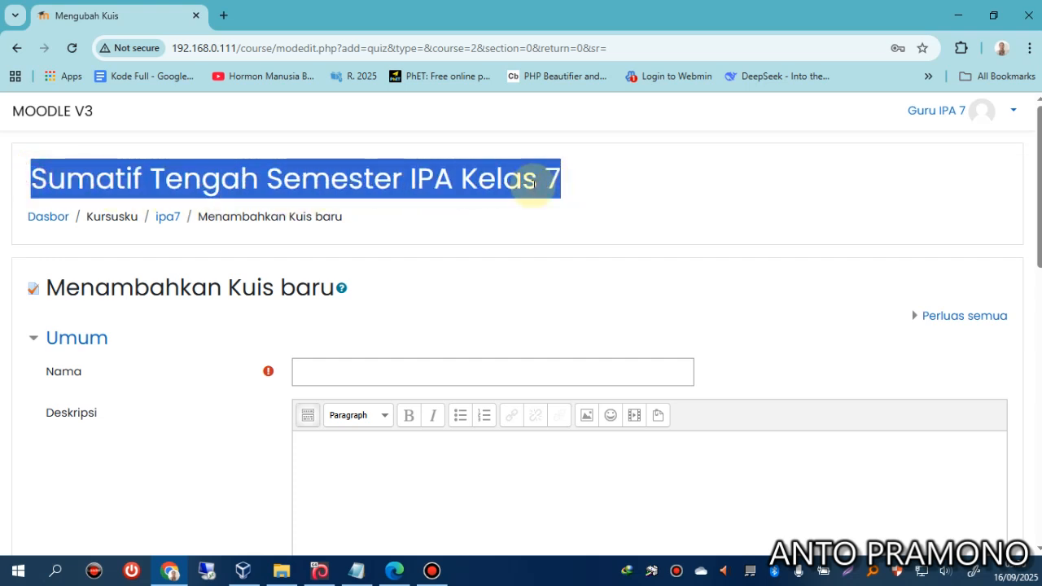
right_click(533, 180)
click(554, 197)
click(412, 366)
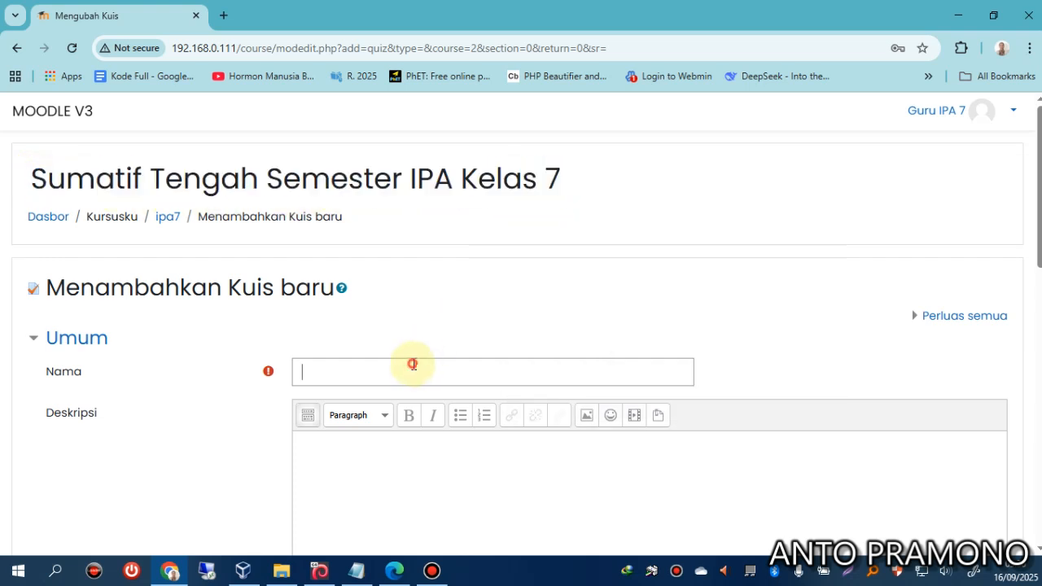
key(ctrl+v)
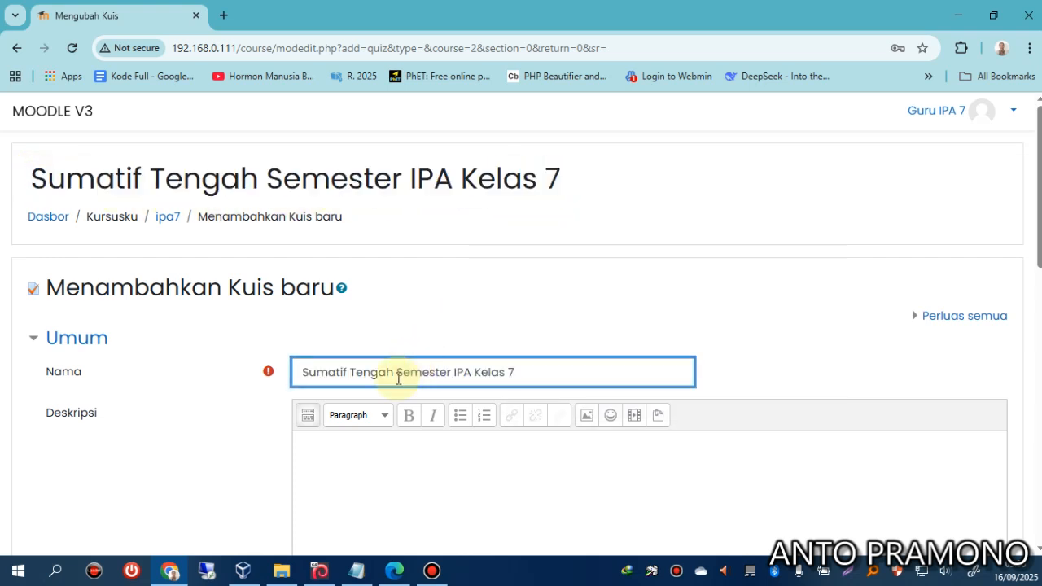
click(235, 468)
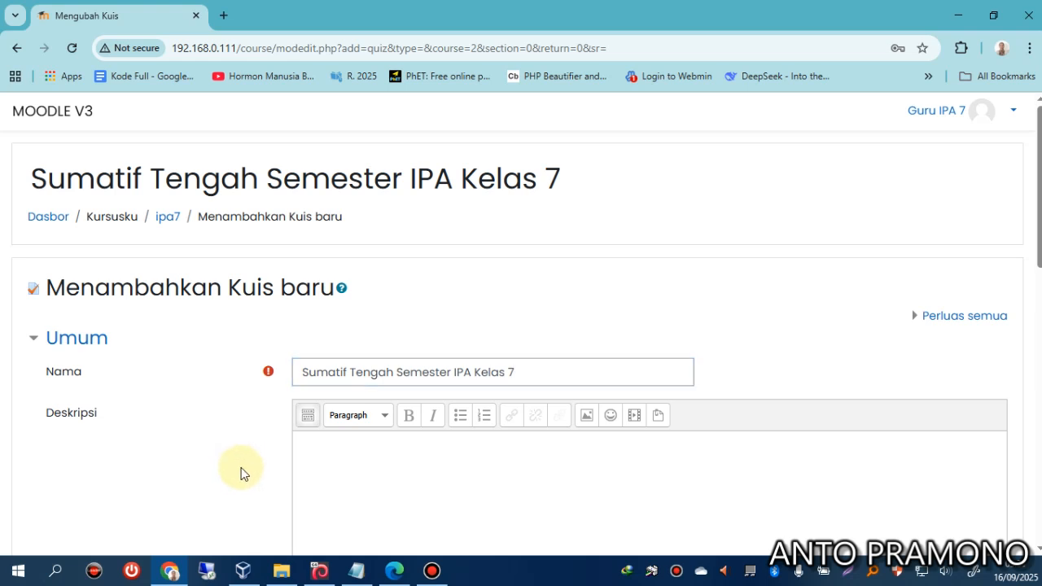
Set a 90-minute time limit under Waktu Pengerjaan and save the quiz.
scroll(240, 474, down, 2)
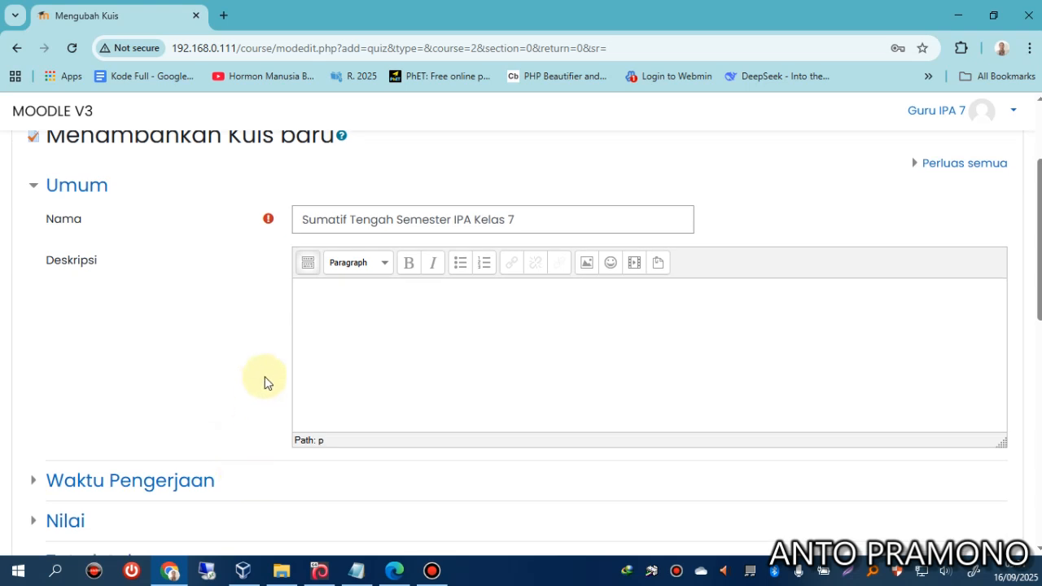
scroll(252, 377, down, 2)
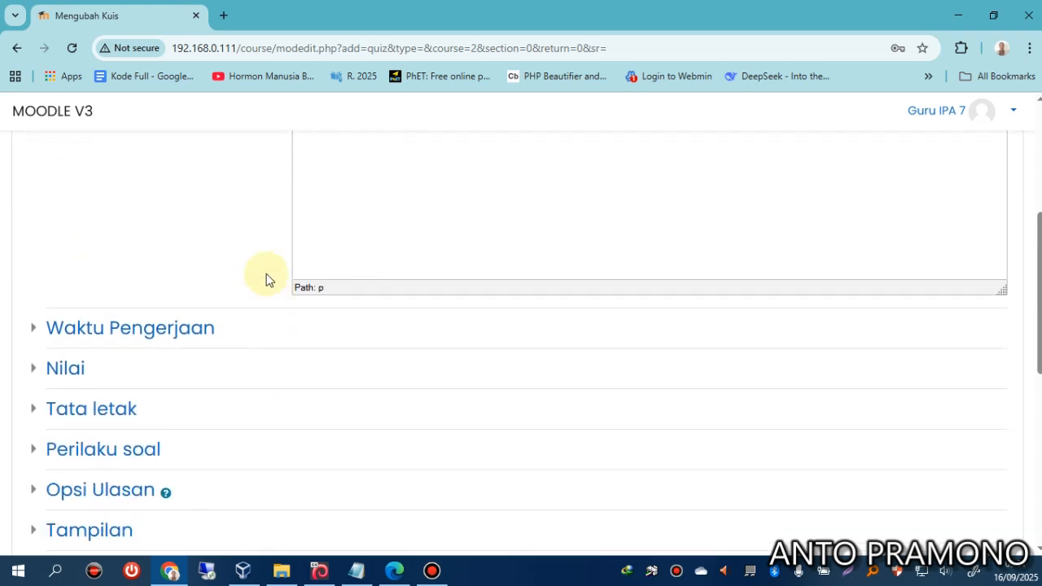
click(198, 328)
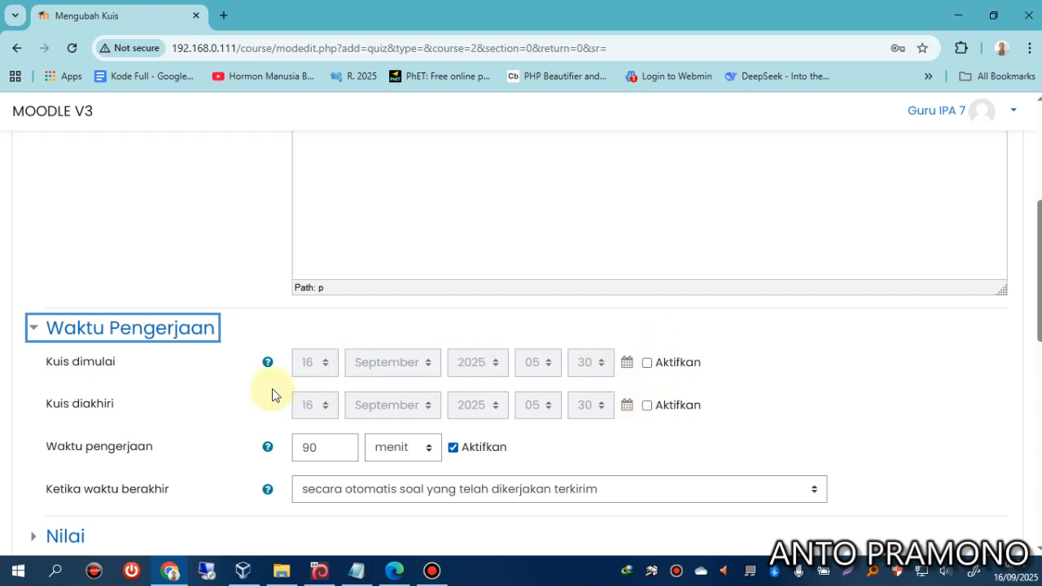
scroll(272, 394, down, 2)
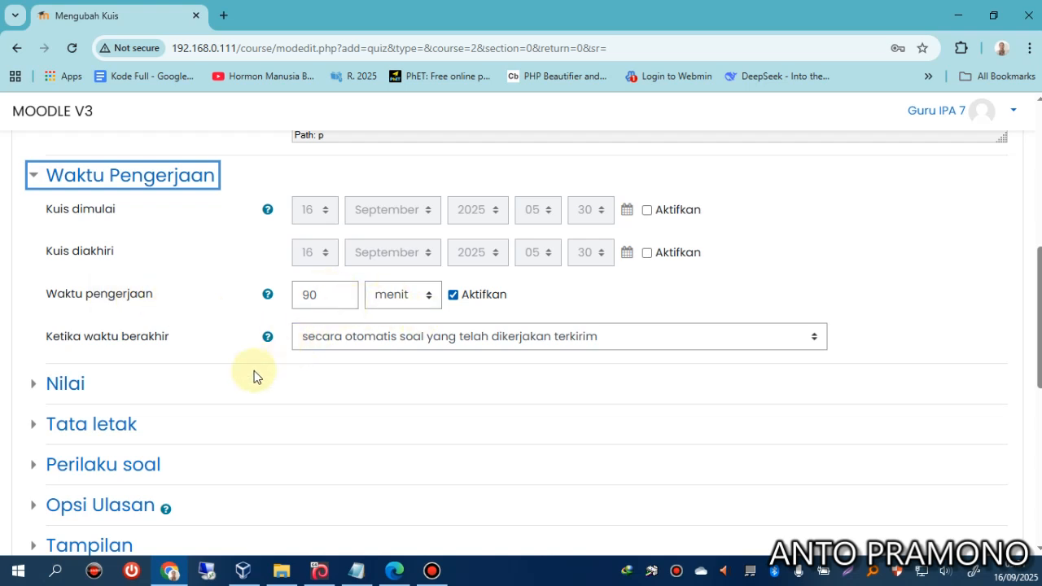
scroll(236, 391, down, 6)
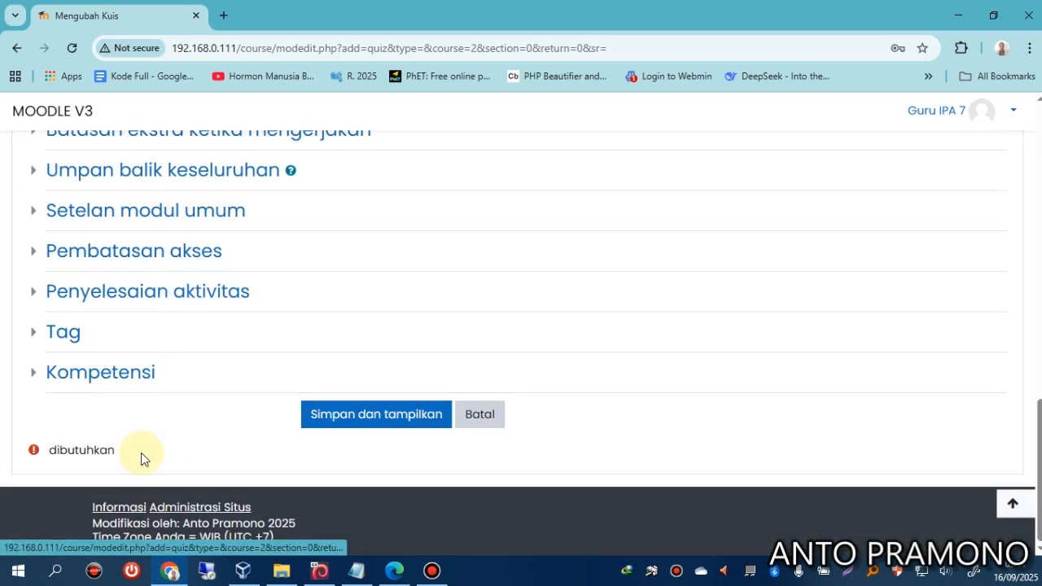
click(395, 414)
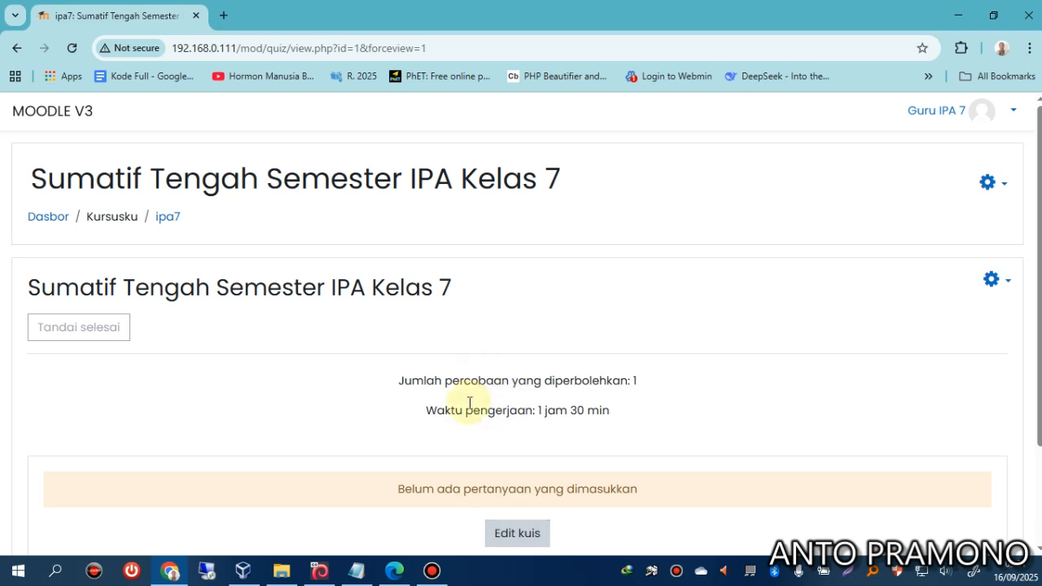
Open the IPA7 question document from the contoh folder and scroll through its first questions.
click(283, 573)
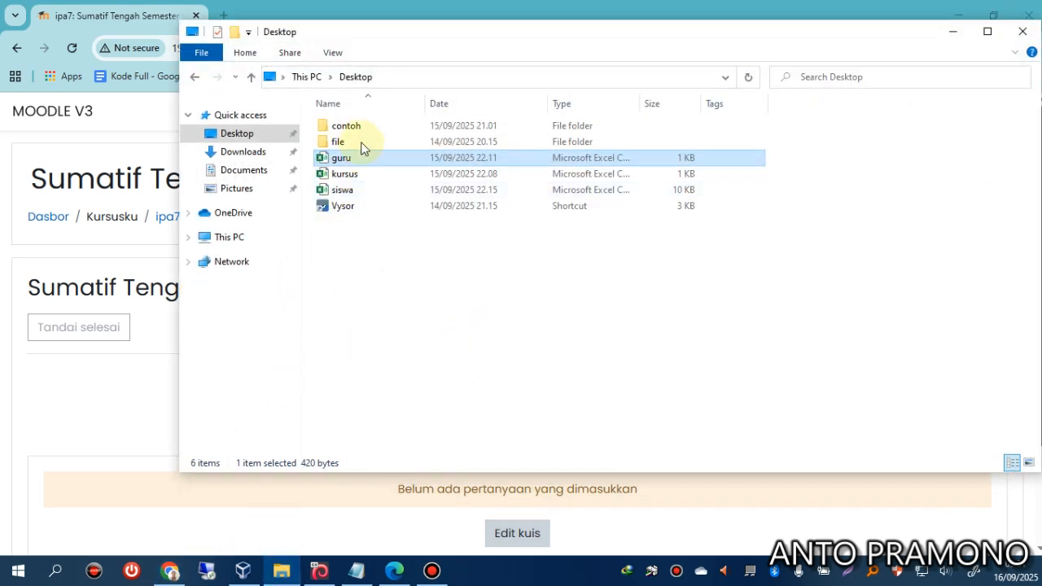
double_click(369, 133)
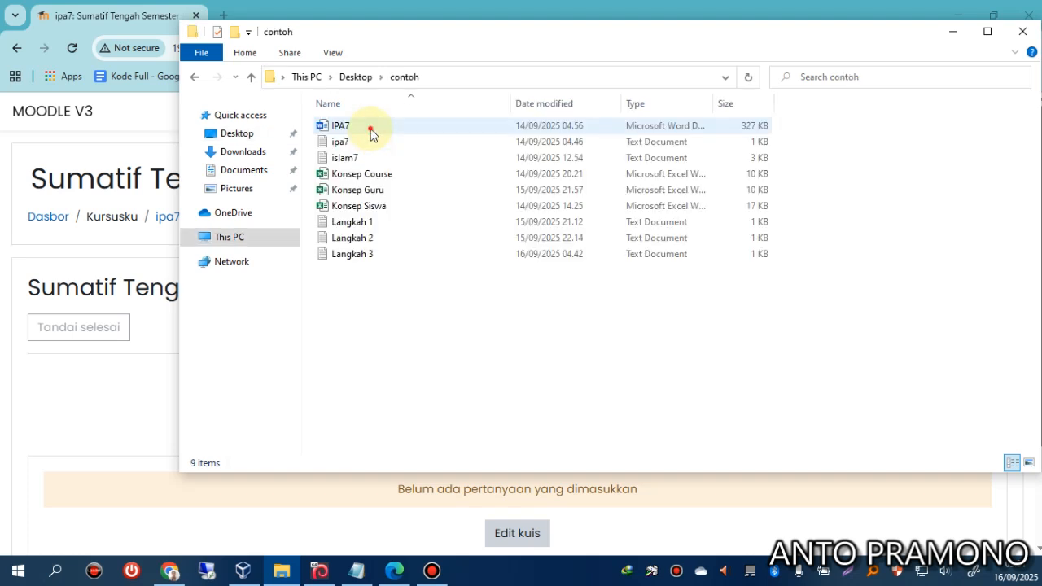
double_click(370, 132)
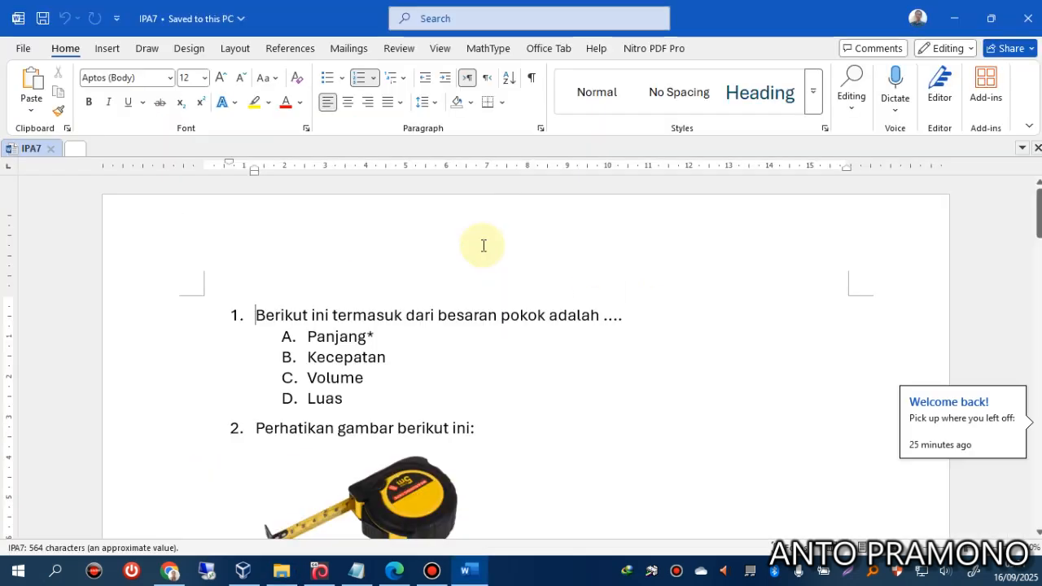
scroll(431, 365, down, 3)
scroll(401, 366, down, 8)
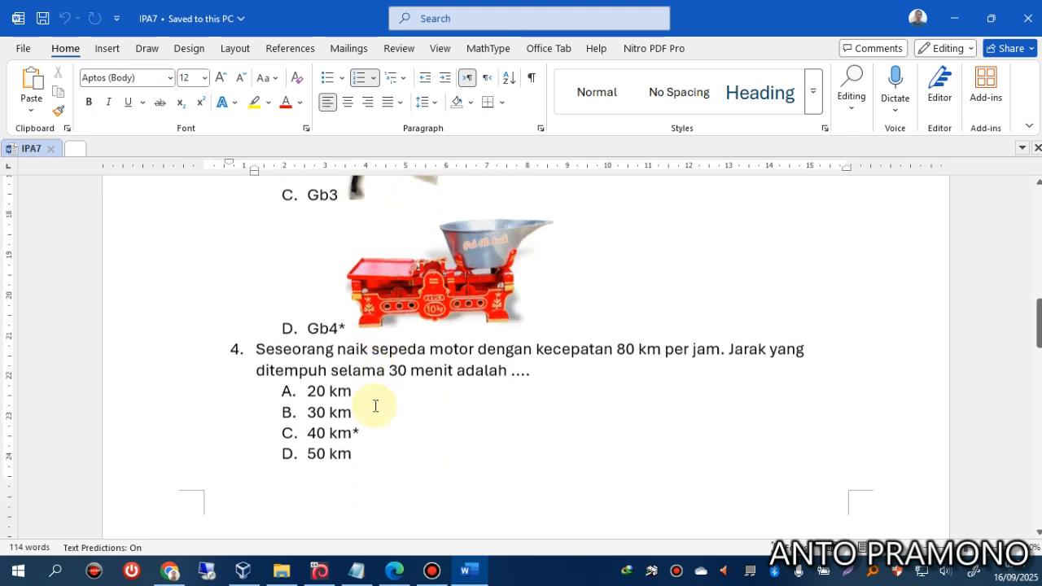
scroll(391, 410, up, 5)
scroll(388, 412, up, 10)
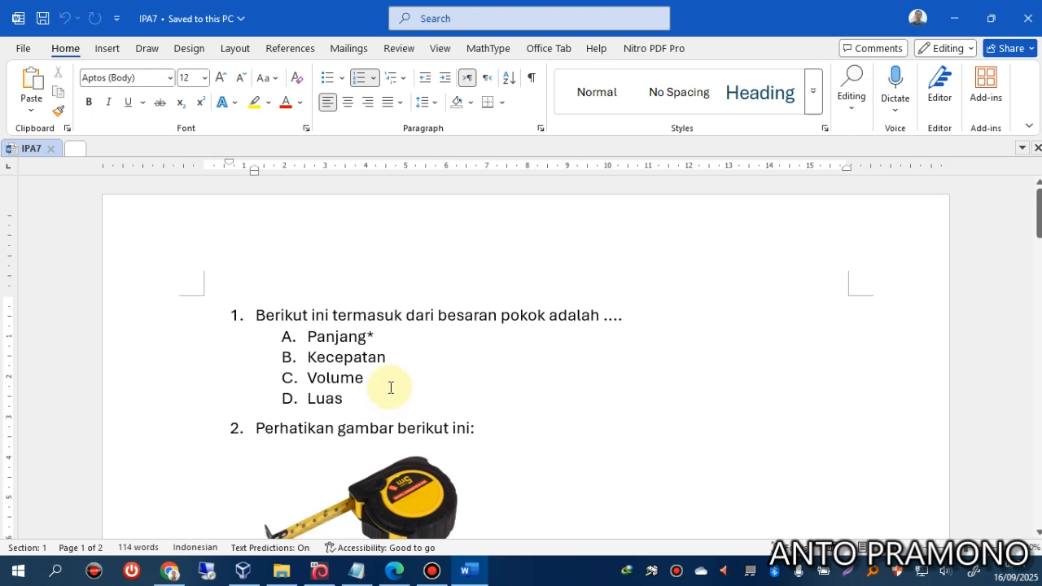
scroll(391, 387, down, 3)
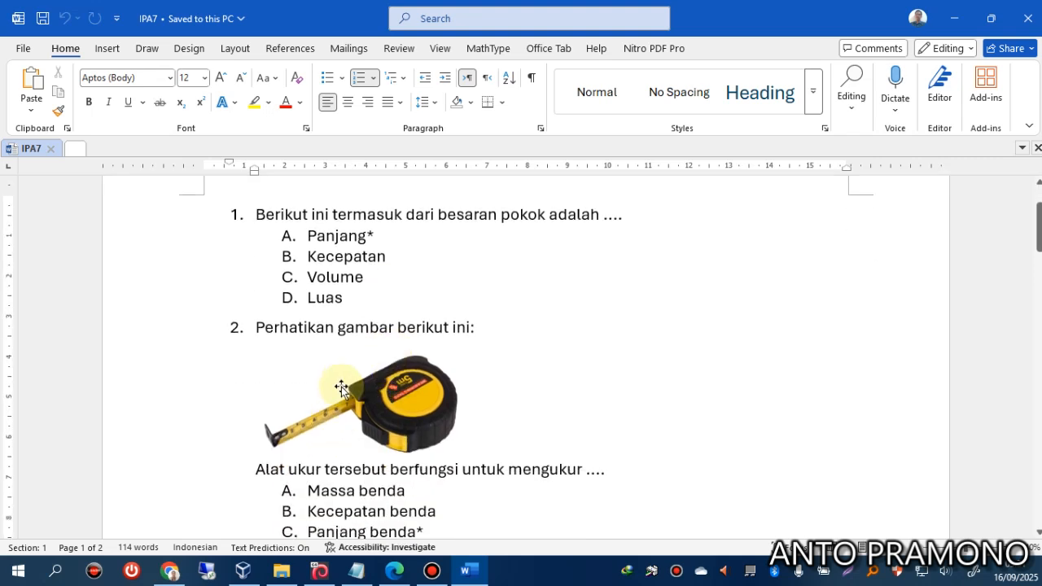
scroll(341, 388, down, 7)
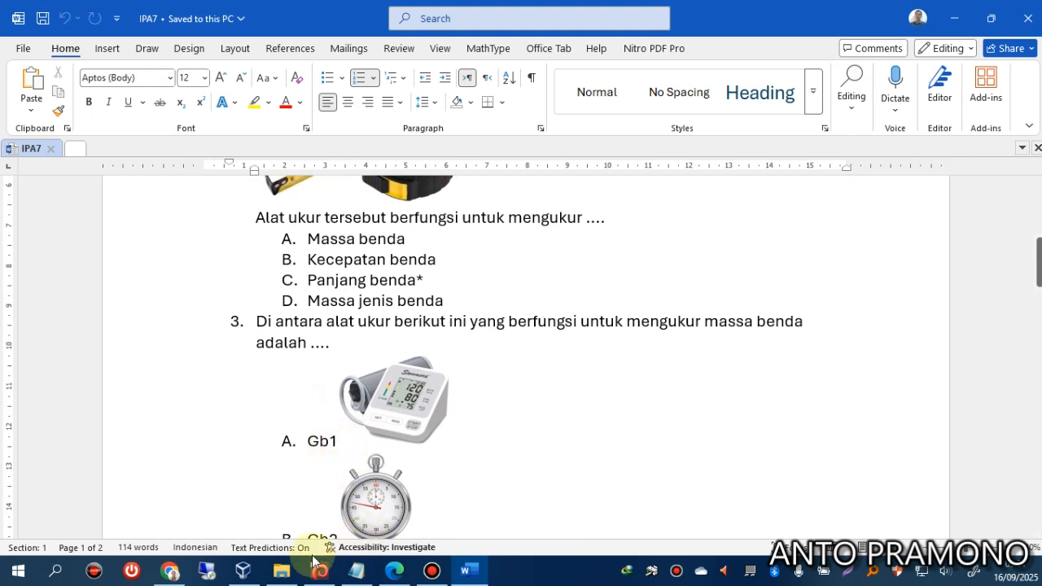
scroll(306, 480, up, 6)
scroll(308, 482, up, 1)
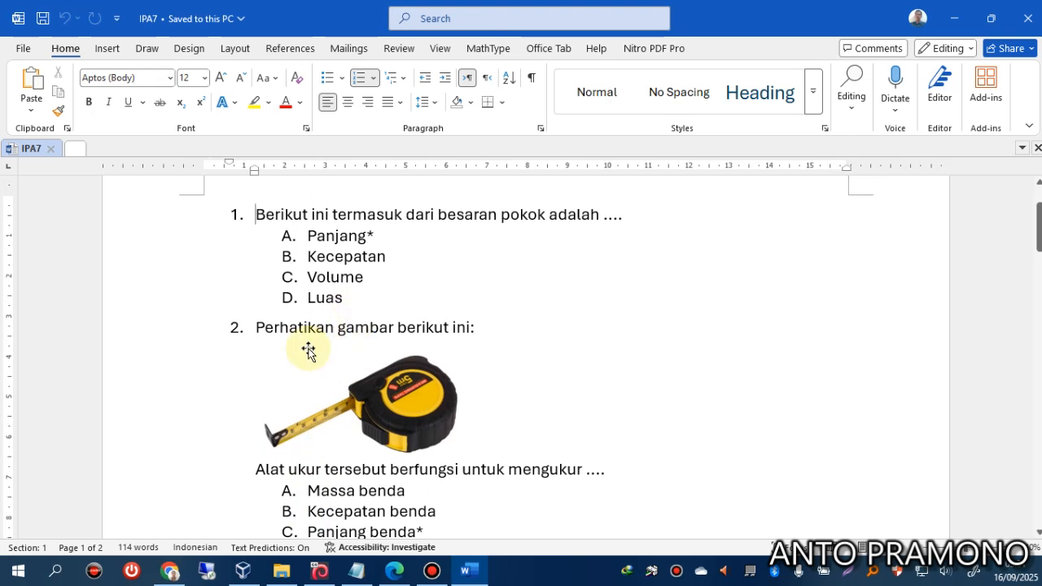
Check the tape-measure and blood-pressure monitor pictures, reading on to question 5's density formulas.
click(400, 413)
scroll(399, 414, down, 7)
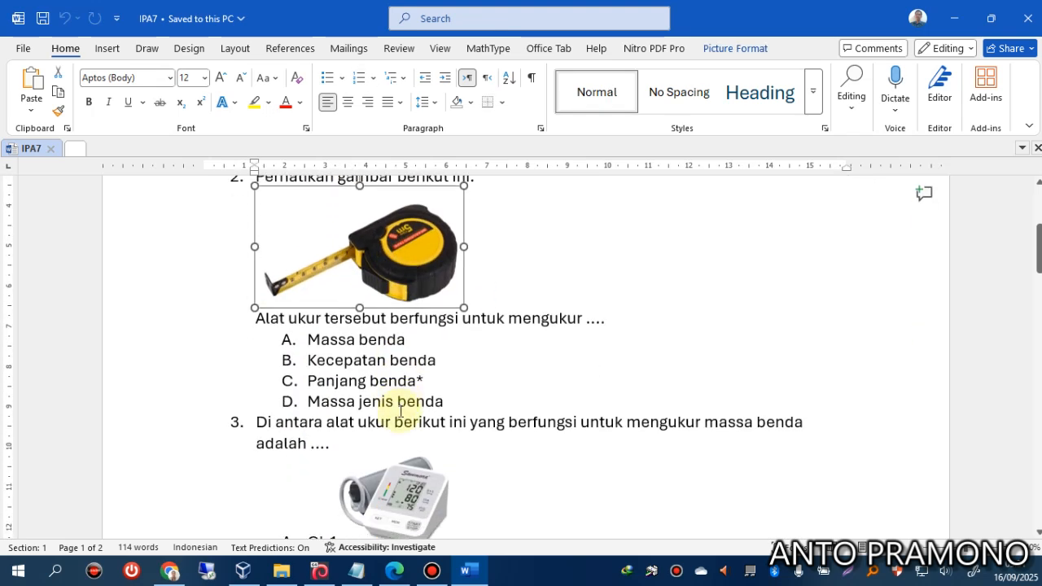
click(399, 414)
scroll(399, 414, down, 13)
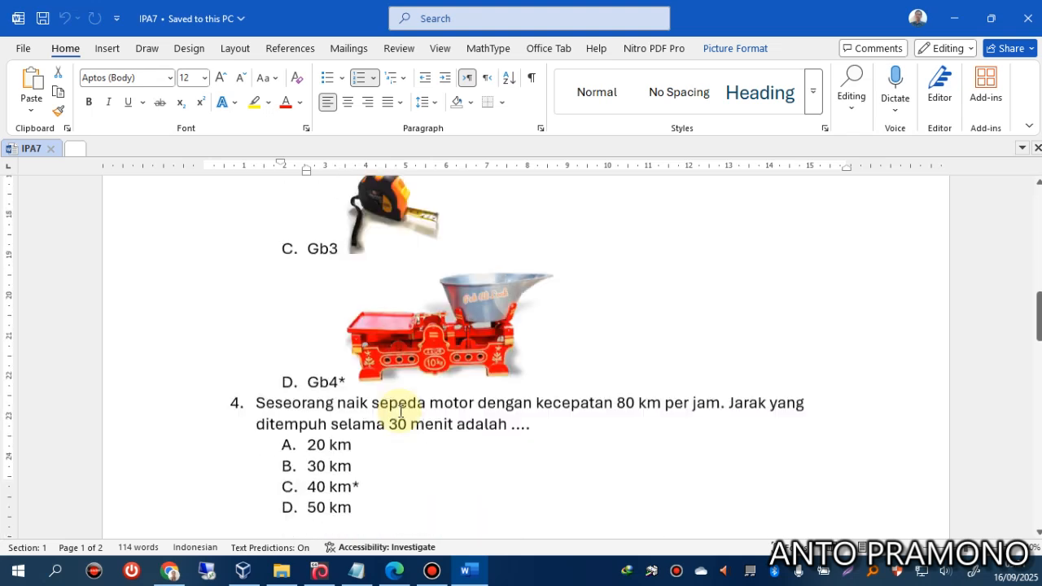
scroll(369, 379, down, 12)
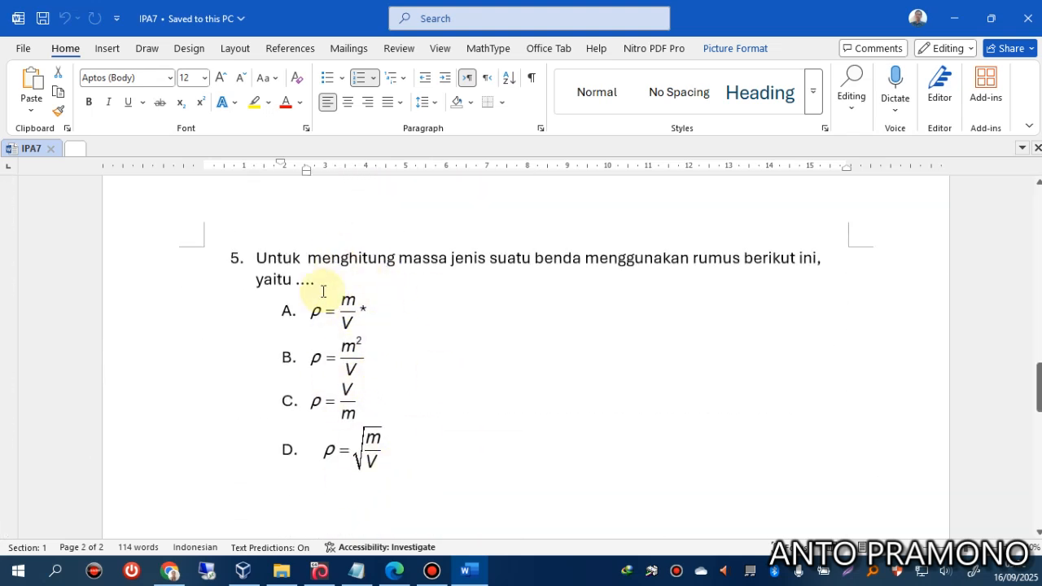
click(283, 571)
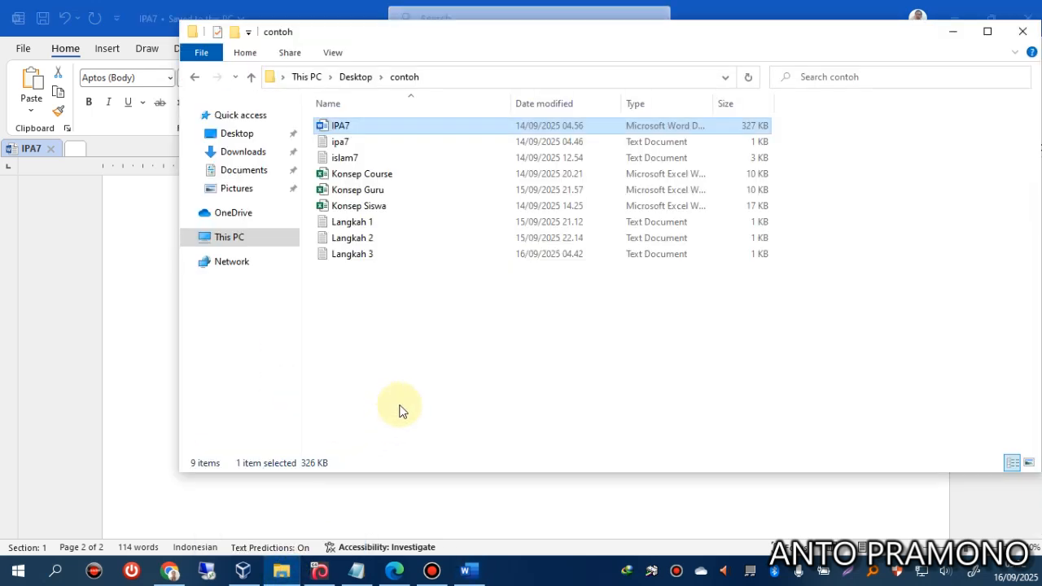
Open the ipa7 GIFT text file in Notepad and scroll through it.
double_click(352, 143)
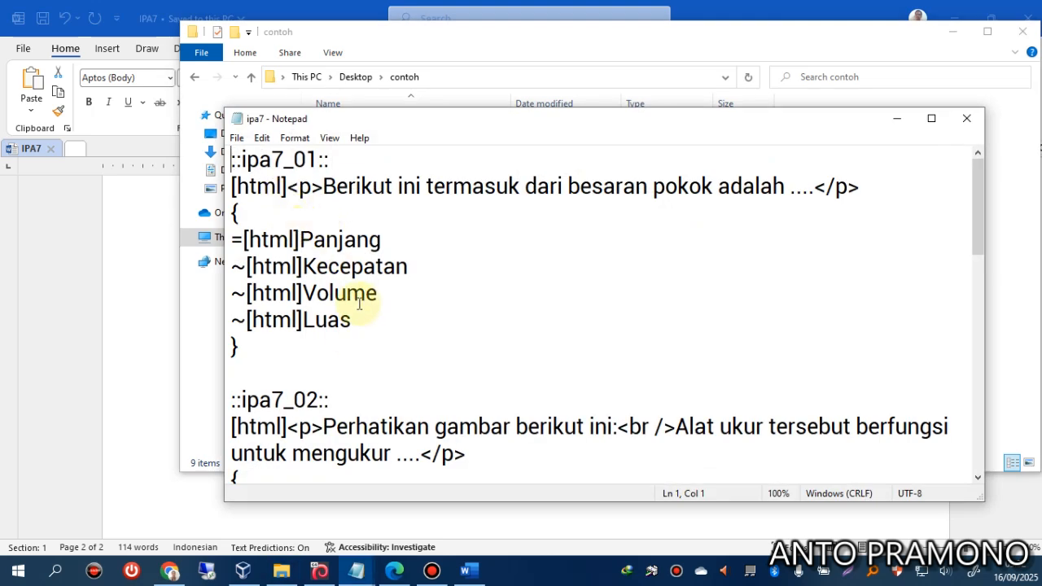
scroll(350, 309, down, 6)
scroll(350, 308, down, 3)
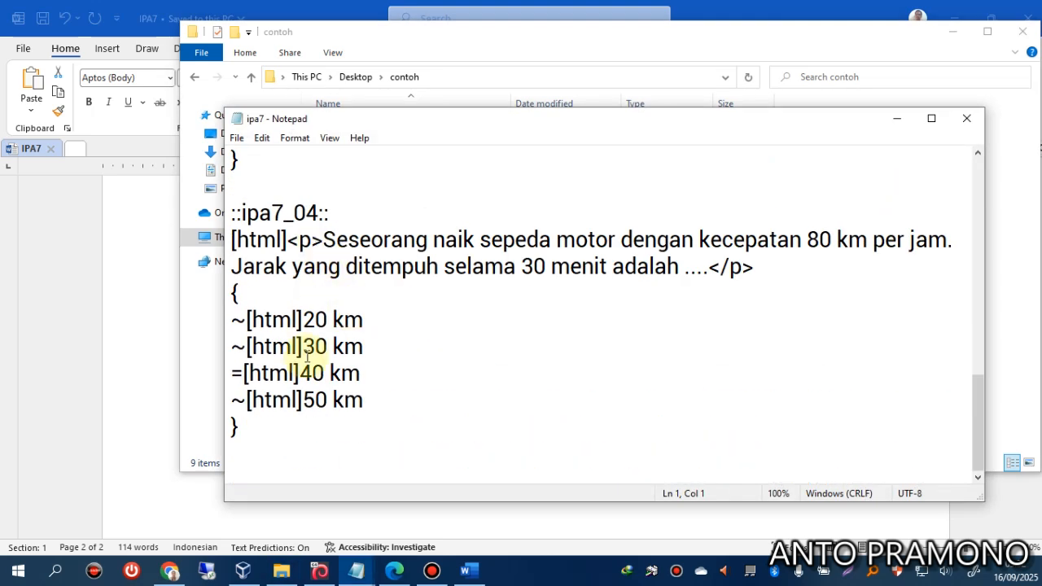
click(466, 570)
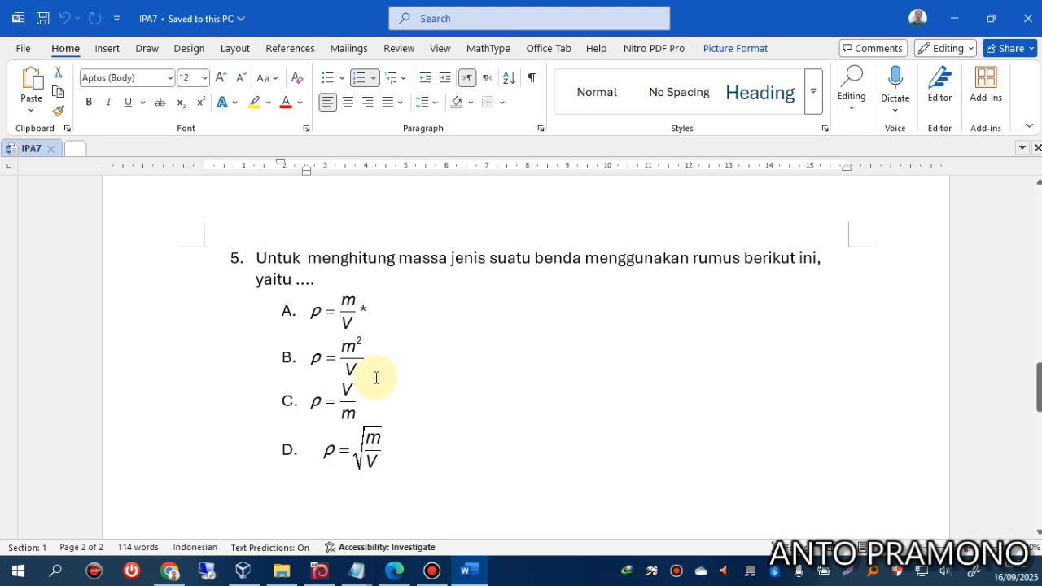
Open the administration menu on the Sumatif Tengah Semester IPA Kelas 7 quiz page.
click(168, 570)
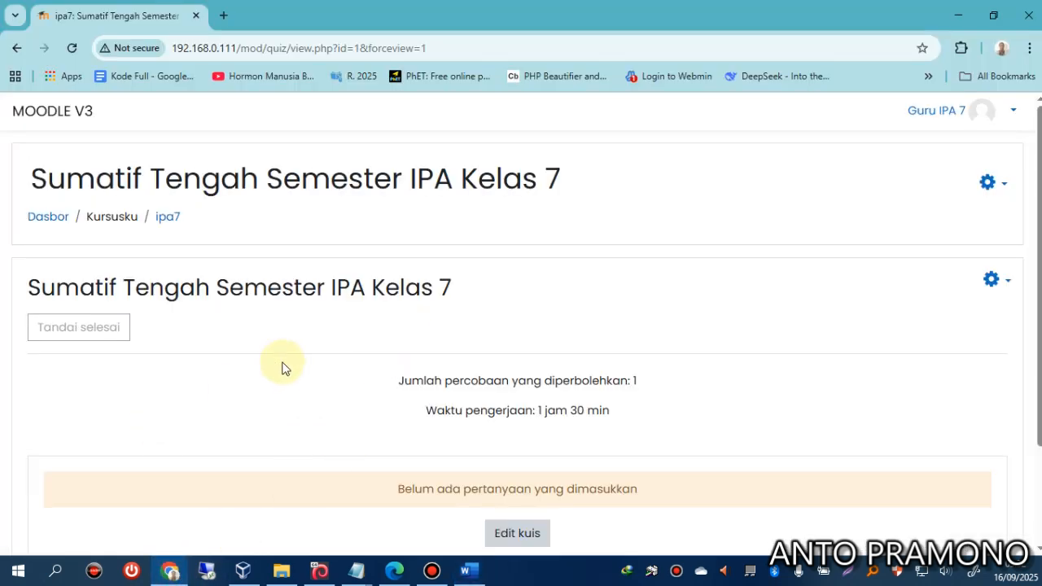
click(991, 280)
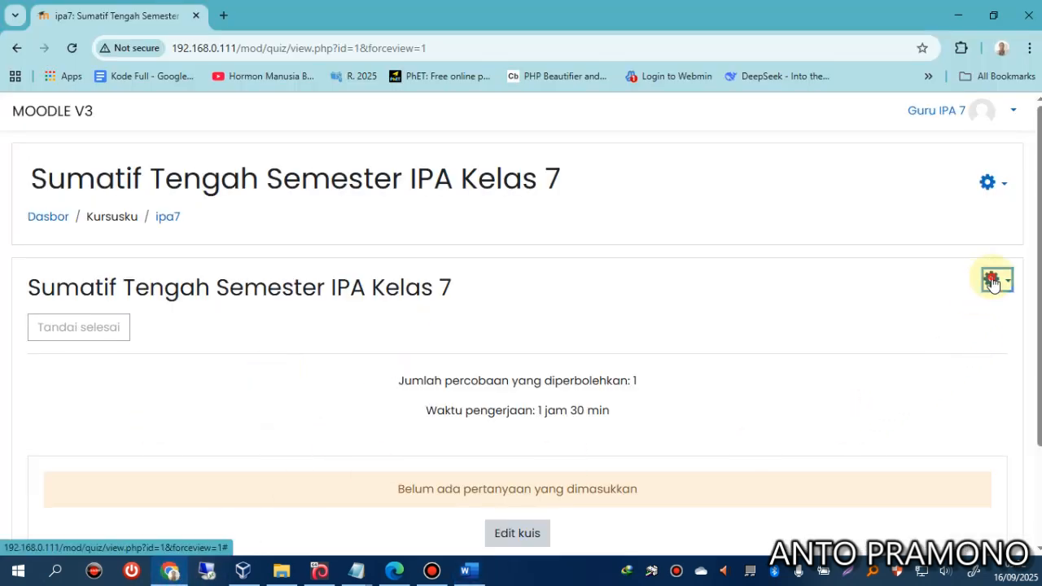
scroll(895, 377, down, 2)
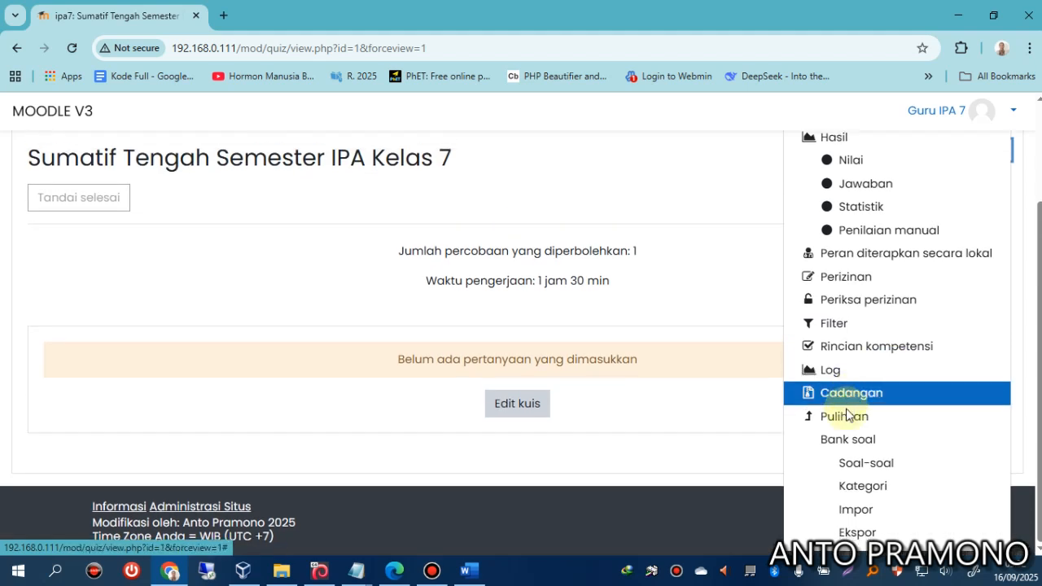
Go to the question import page and choose the GIFT format.
click(854, 509)
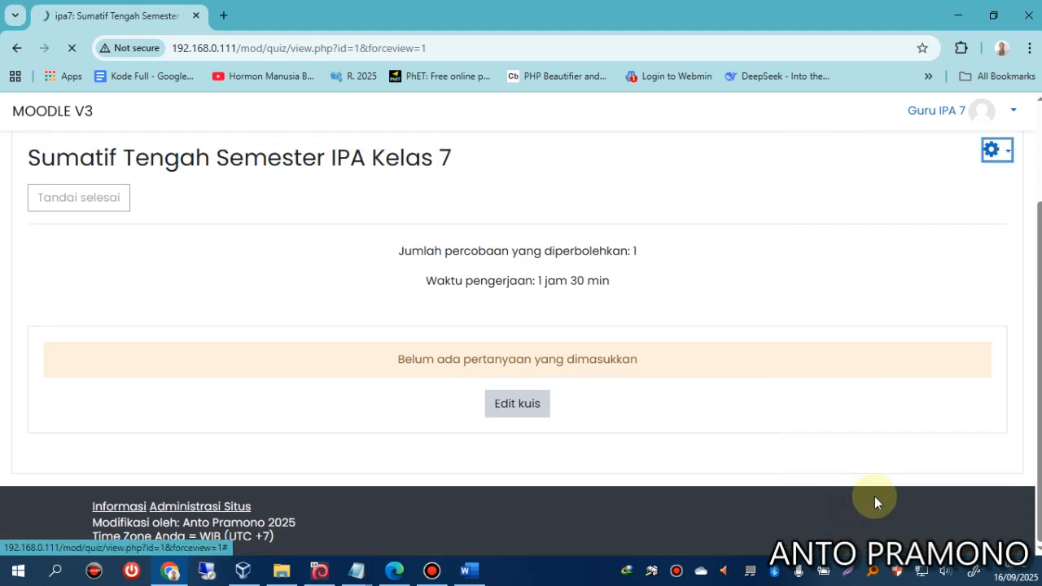
scroll(415, 407, down, 1)
scroll(437, 337, up, 1)
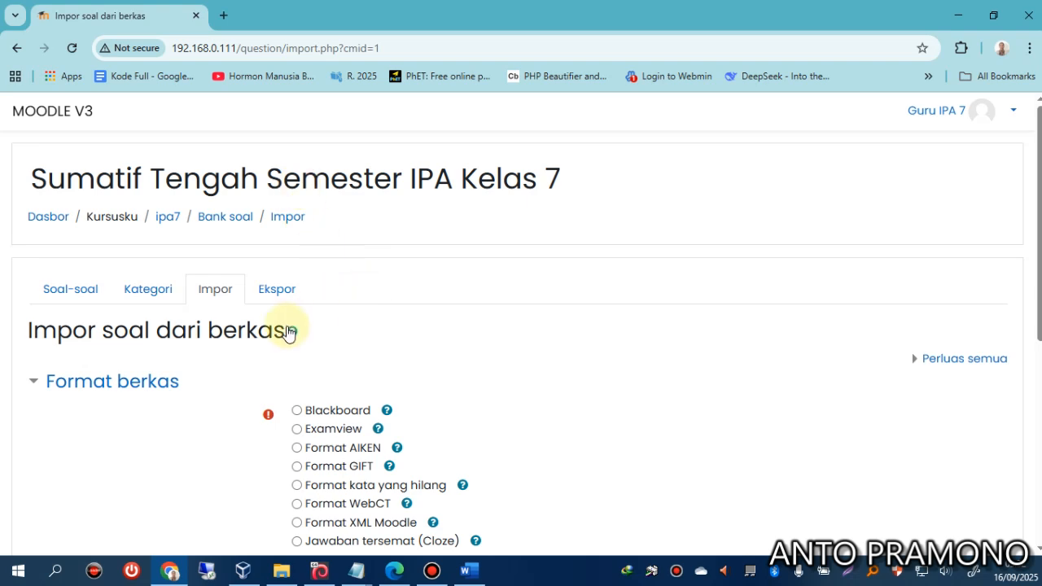
scroll(288, 331, down, 1)
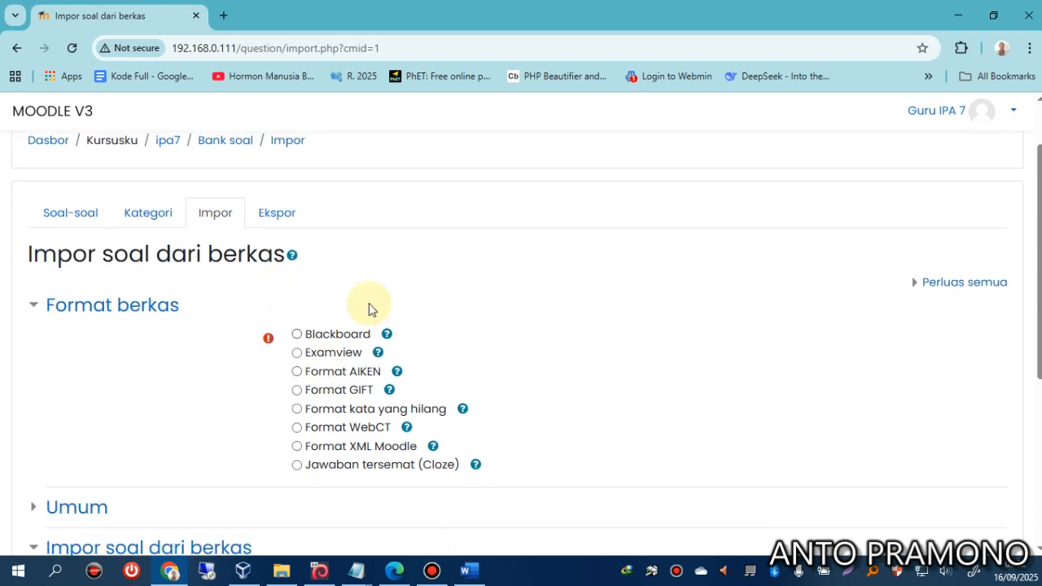
click(298, 392)
scroll(321, 407, down, 4)
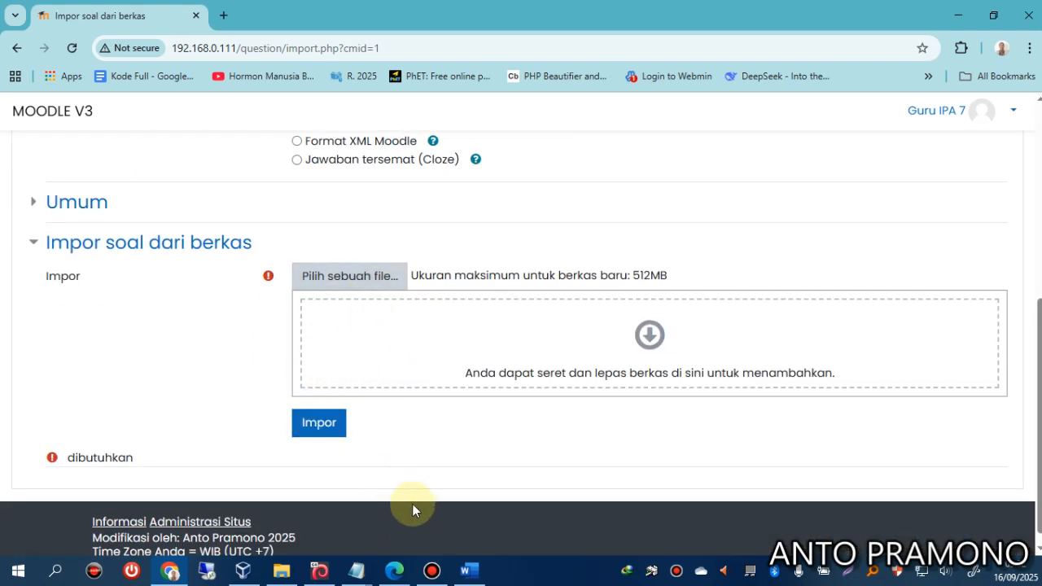
mouse_move(353, 573)
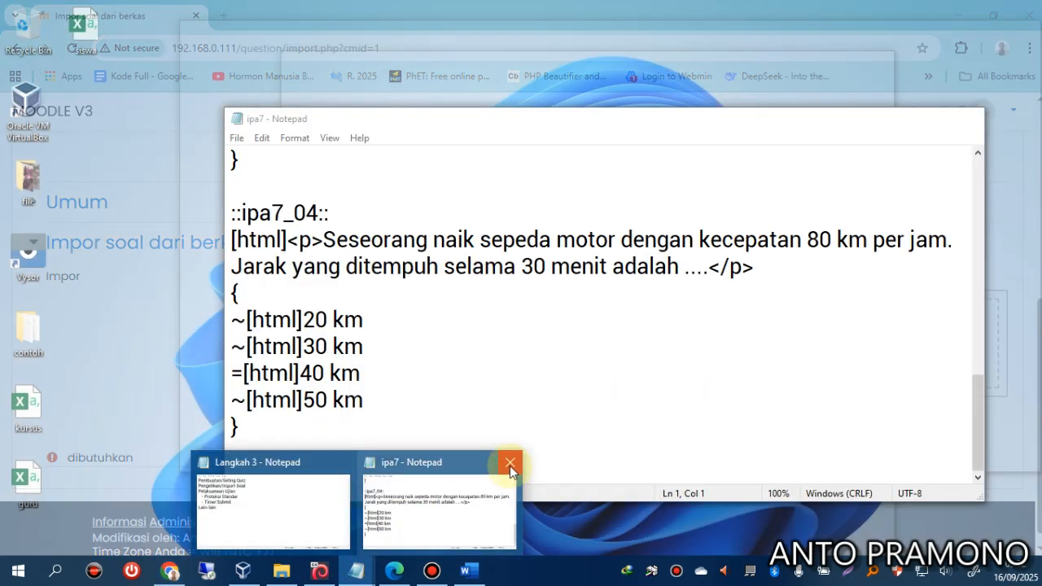
click(510, 463)
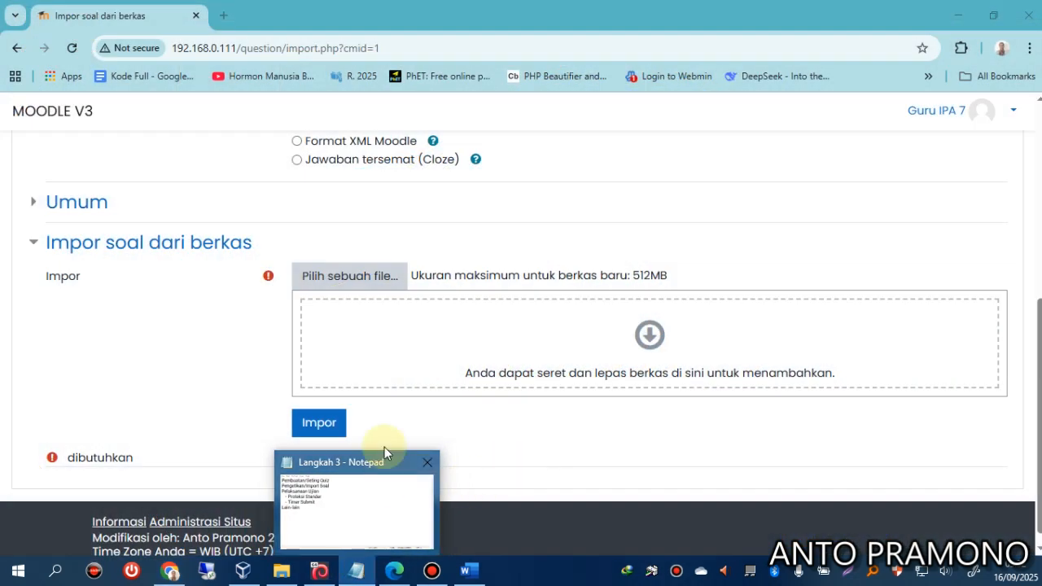
Upload ipa7.txt from the contoh folder as the import file.
click(363, 281)
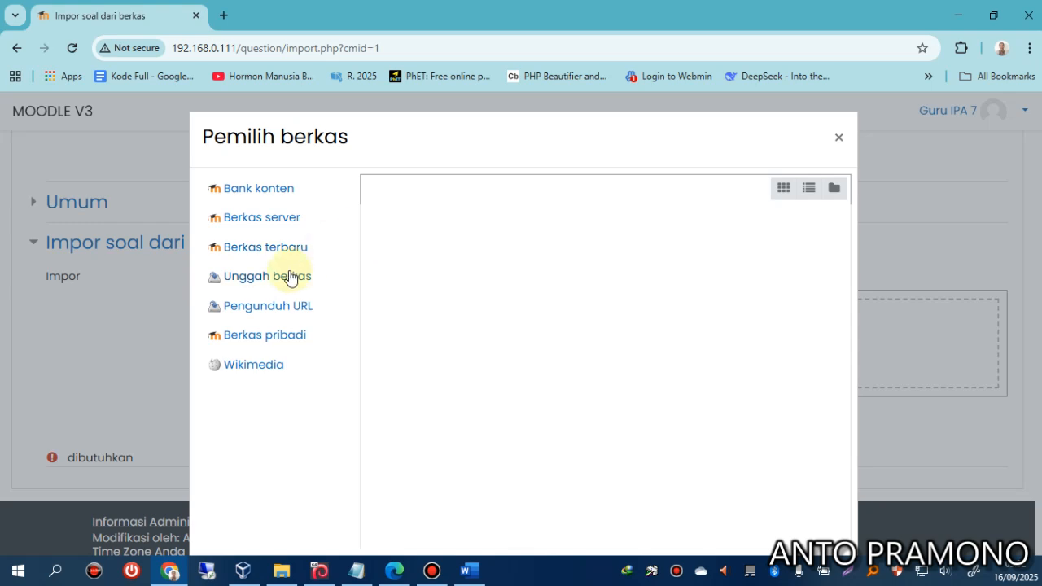
click(291, 277)
click(404, 268)
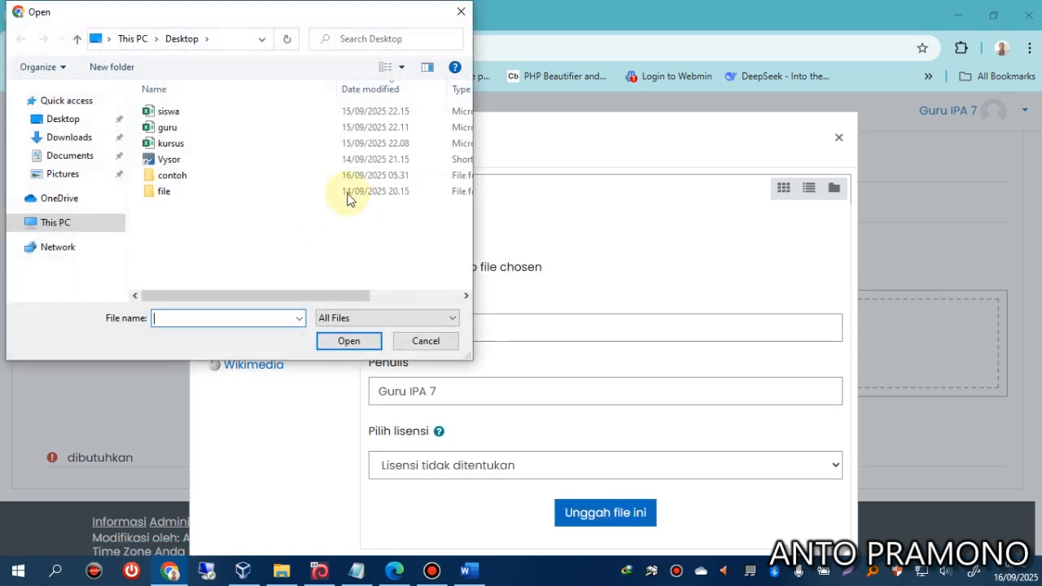
double_click(167, 175)
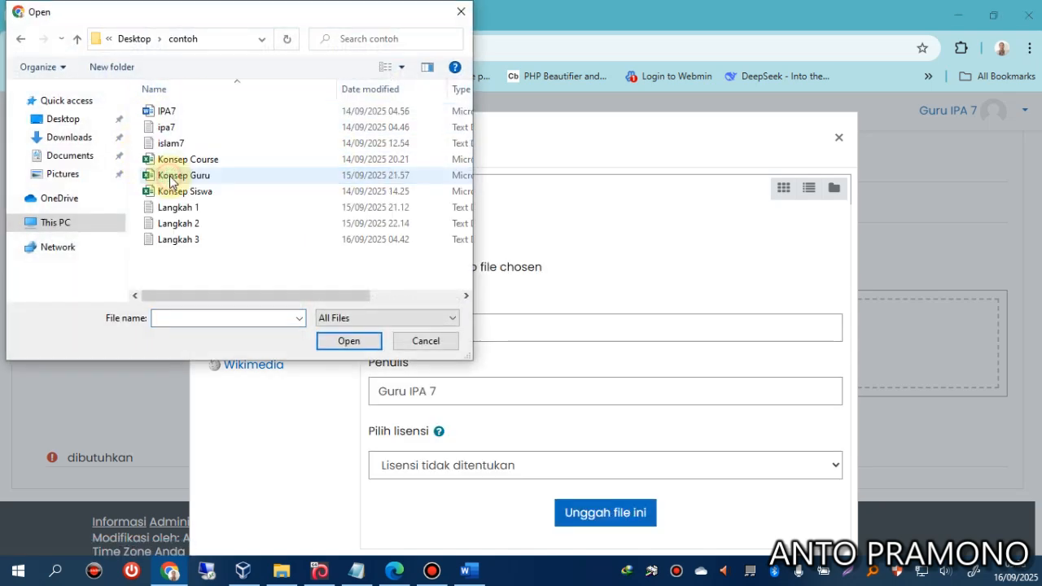
click(168, 128)
click(358, 342)
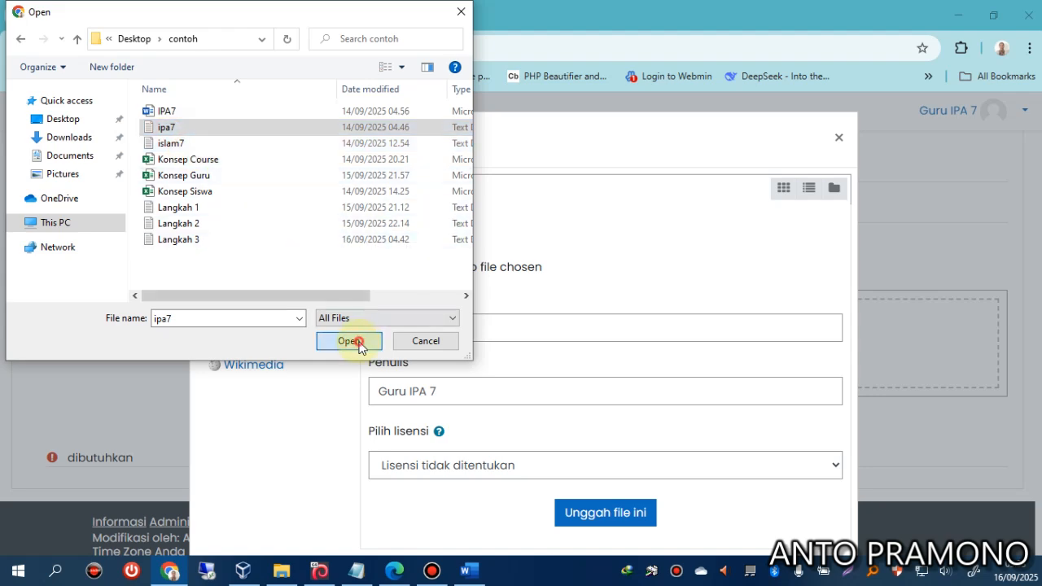
click(580, 513)
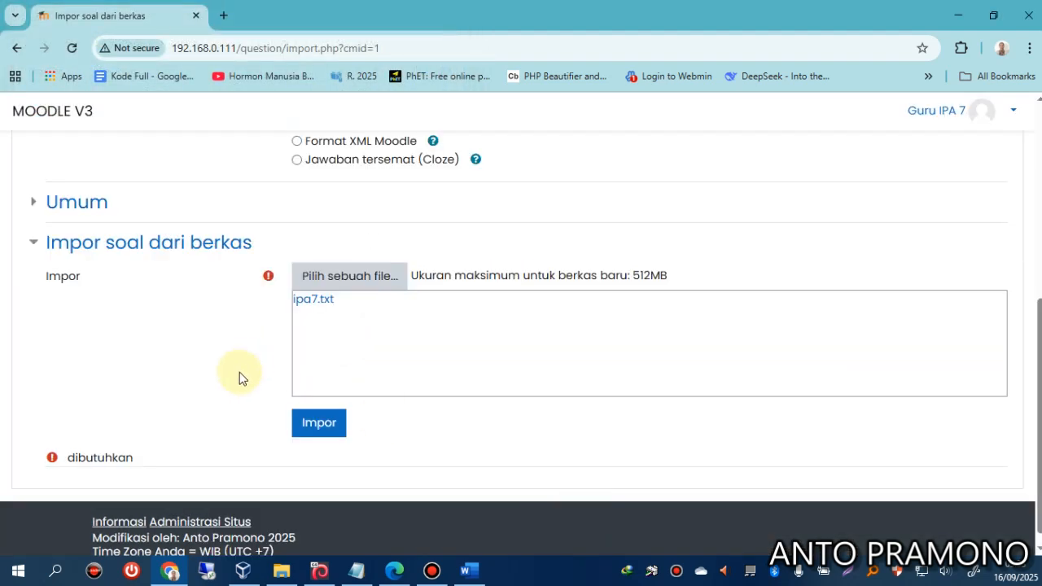
Import the questions and continue to the question bank listing ipa7_01 to ipa7_04.
scroll(239, 376, down, 1)
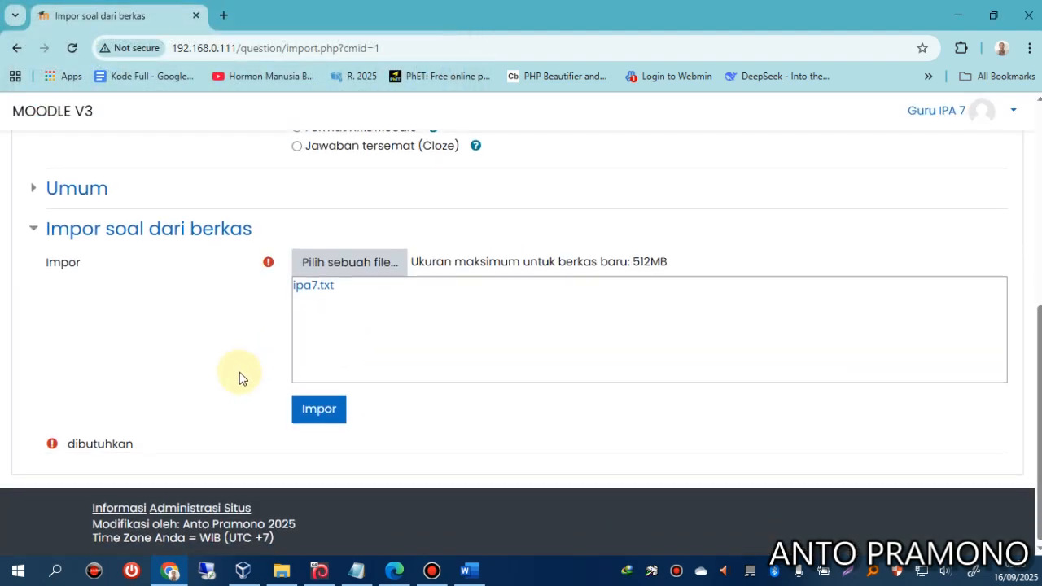
click(334, 414)
scroll(344, 407, down, 2)
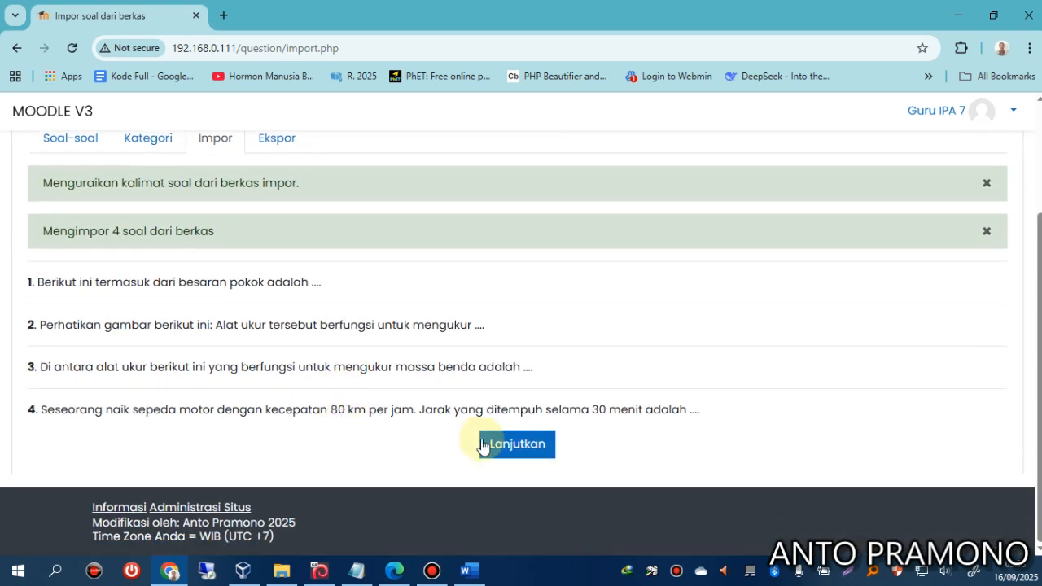
click(518, 453)
scroll(421, 421, down, 3)
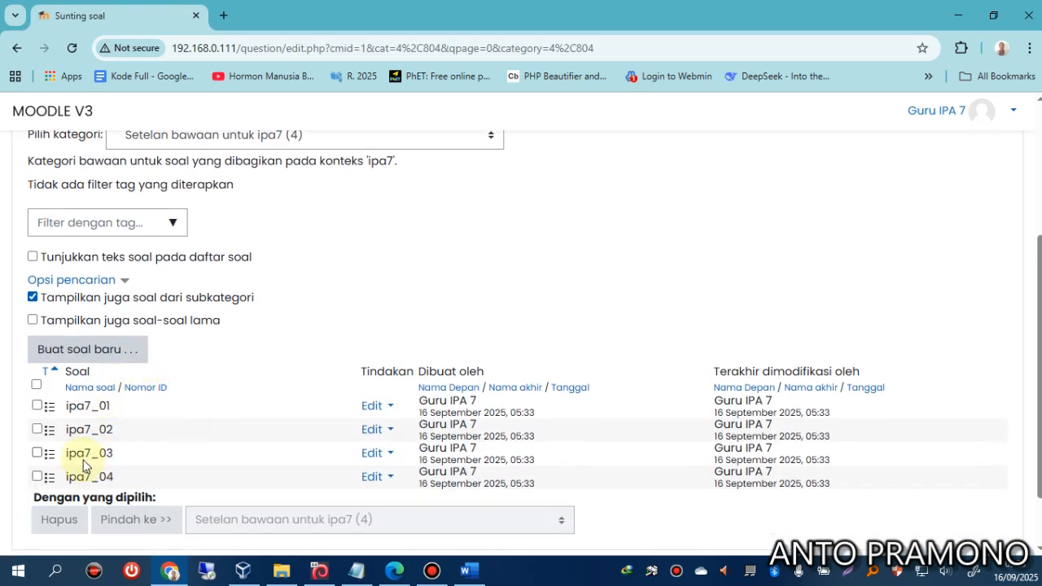
Preview question ipa7_01, check it, and close the preview.
click(372, 406)
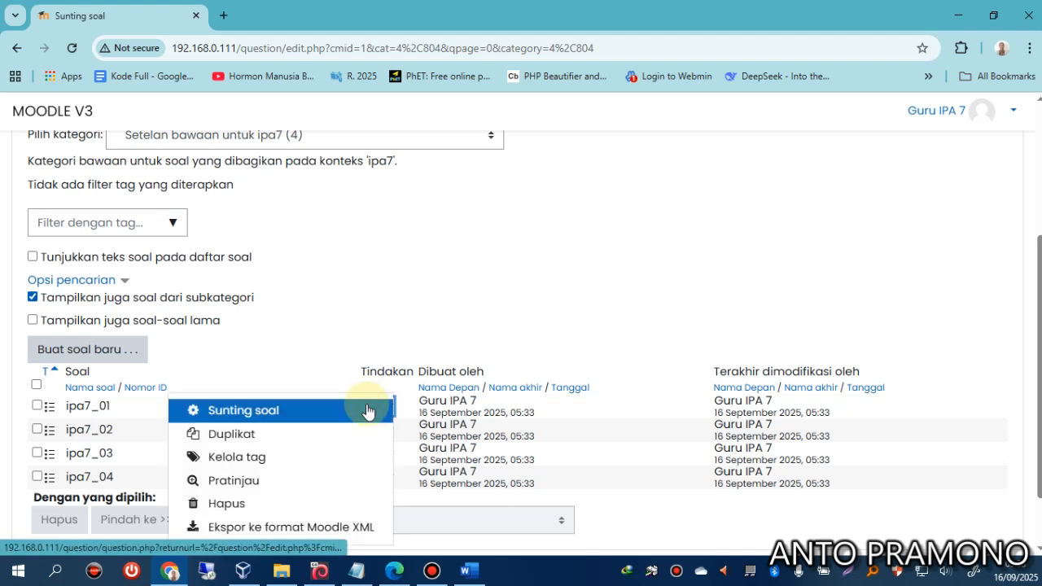
click(246, 479)
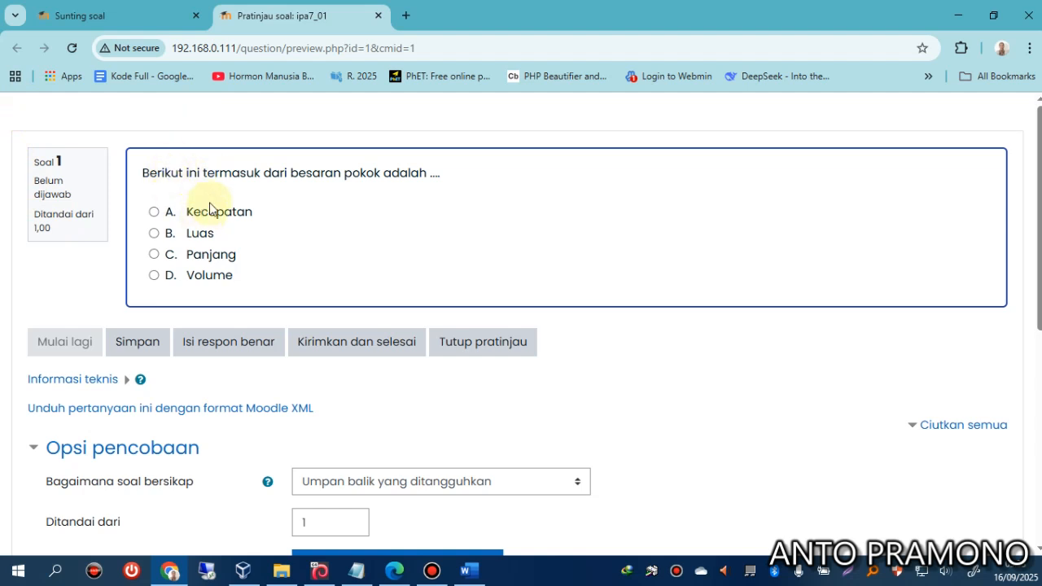
scroll(105, 461, down, 2)
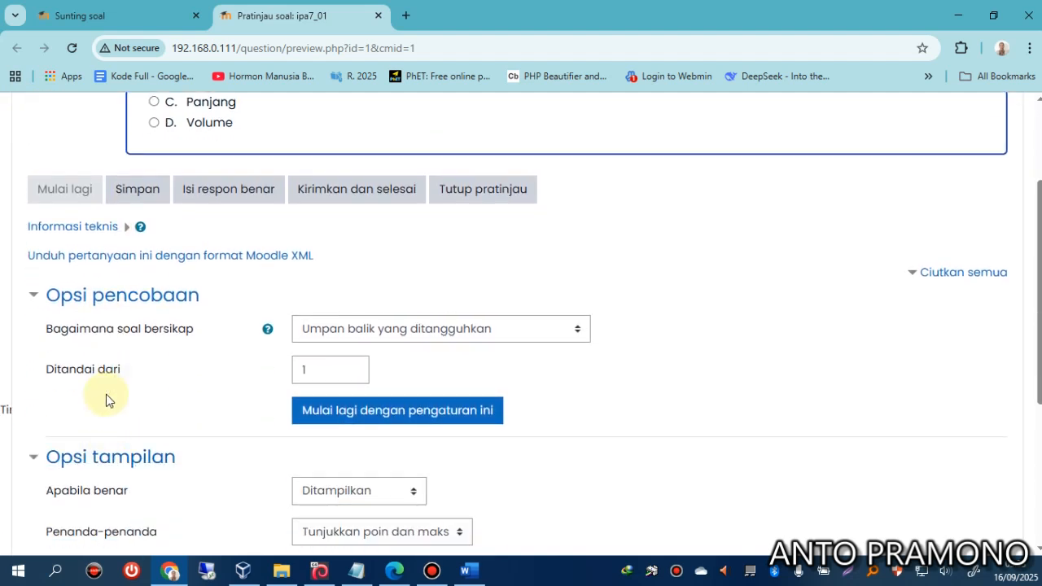
scroll(106, 393, up, 2)
scroll(155, 260, up, 1)
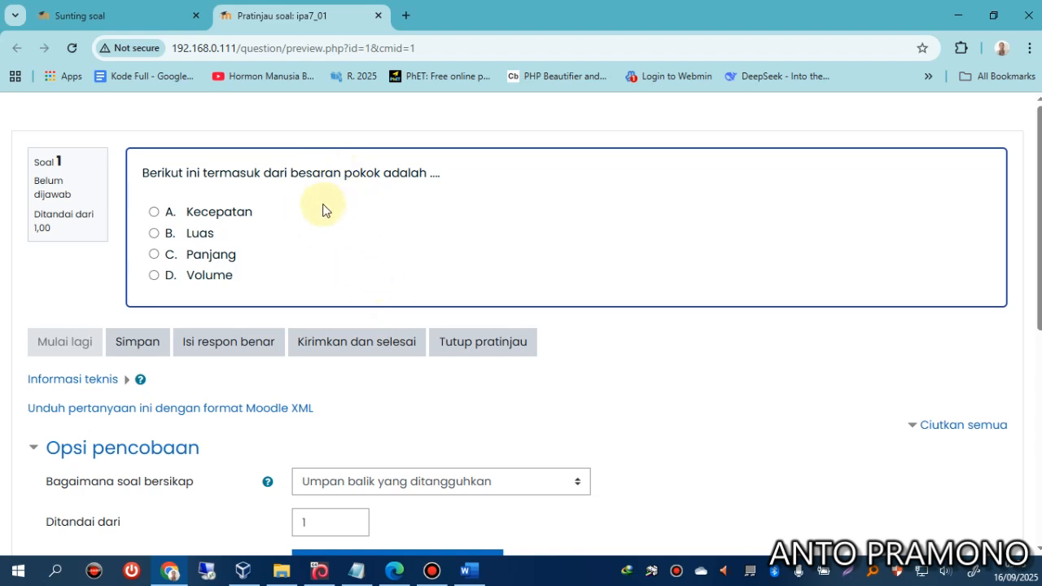
click(483, 343)
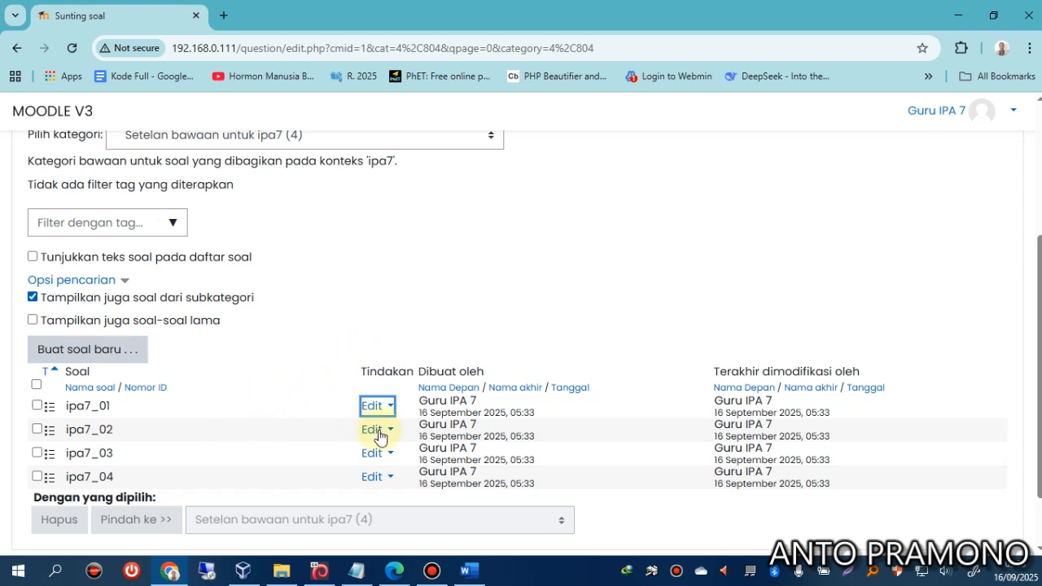
Preview question ipa7_02, close it, and reopen its Edit menu.
click(379, 434)
click(254, 483)
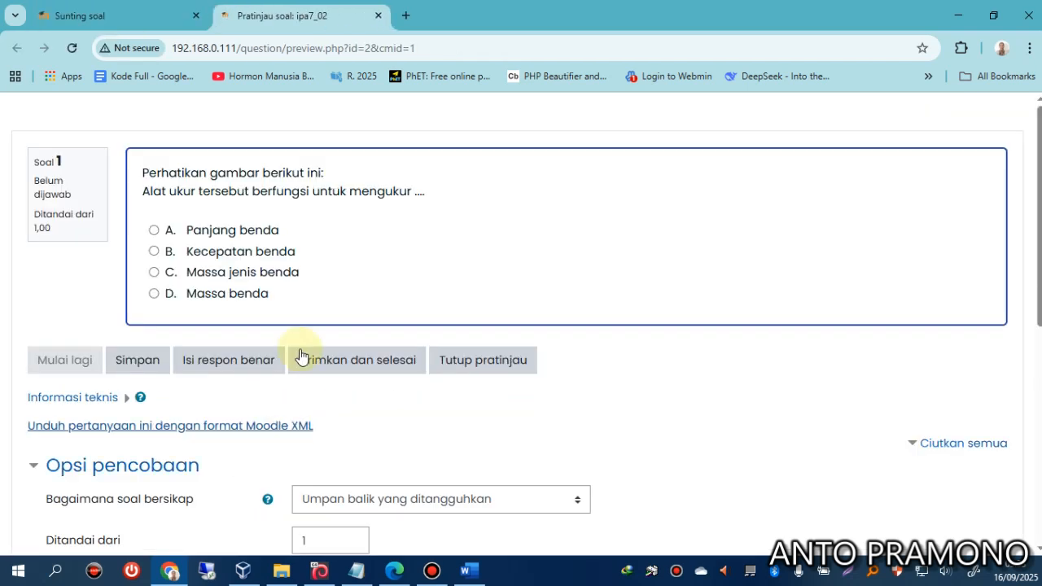
click(379, 16)
click(377, 430)
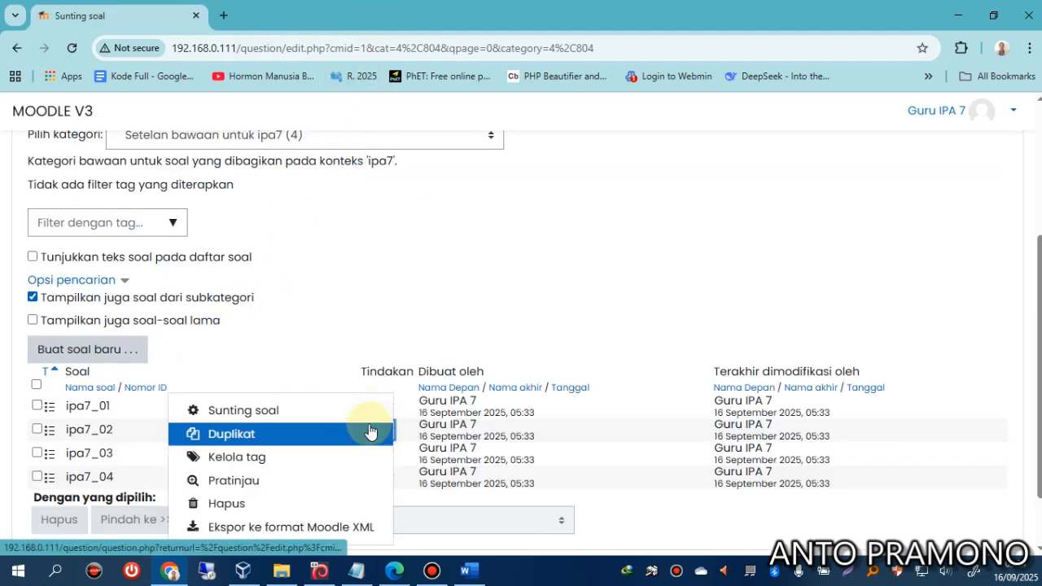
Edit ipa7_02 and insert a blank line after its first question line.
click(274, 409)
scroll(305, 334, down, 2)
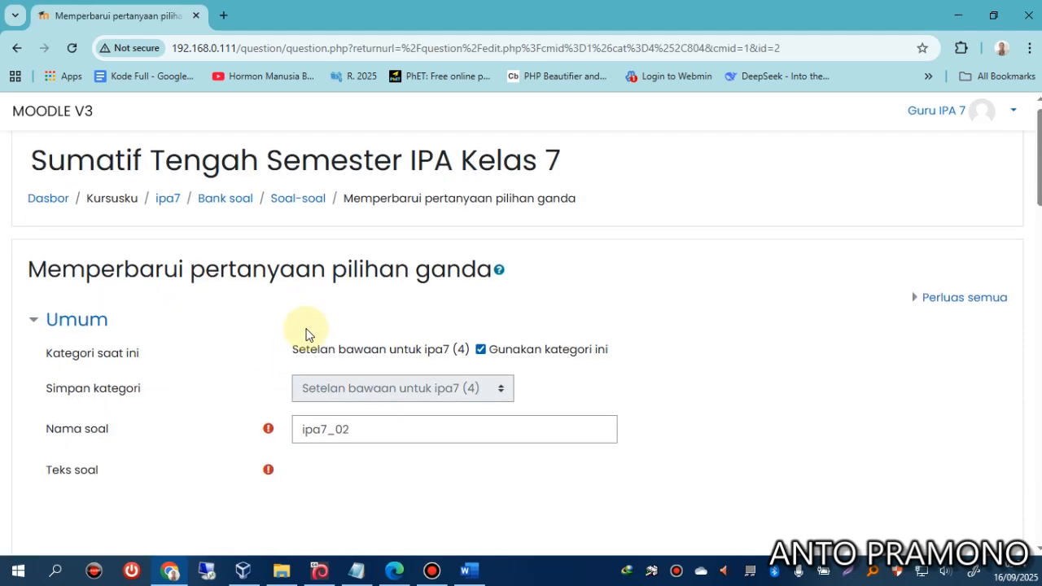
click(460, 368)
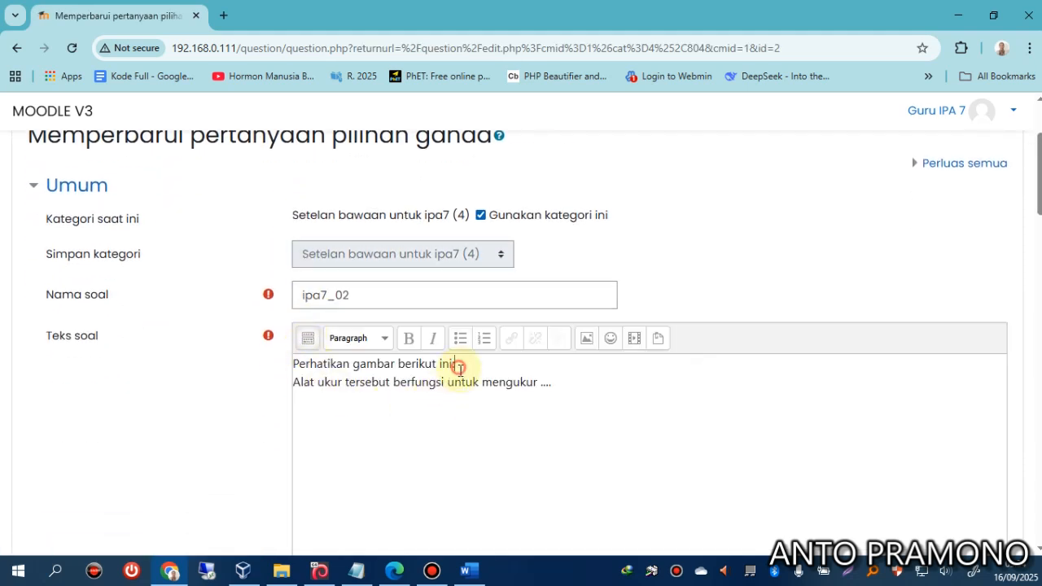
key(Return)
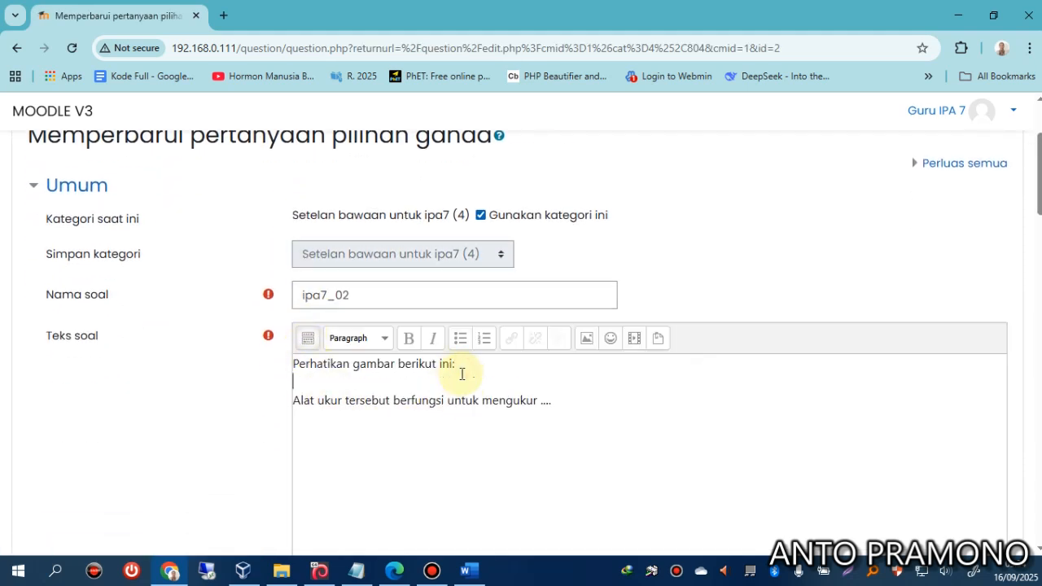
Copy the tape-measure picture from question 2 in the Word document.
click(467, 569)
scroll(434, 372, up, 15)
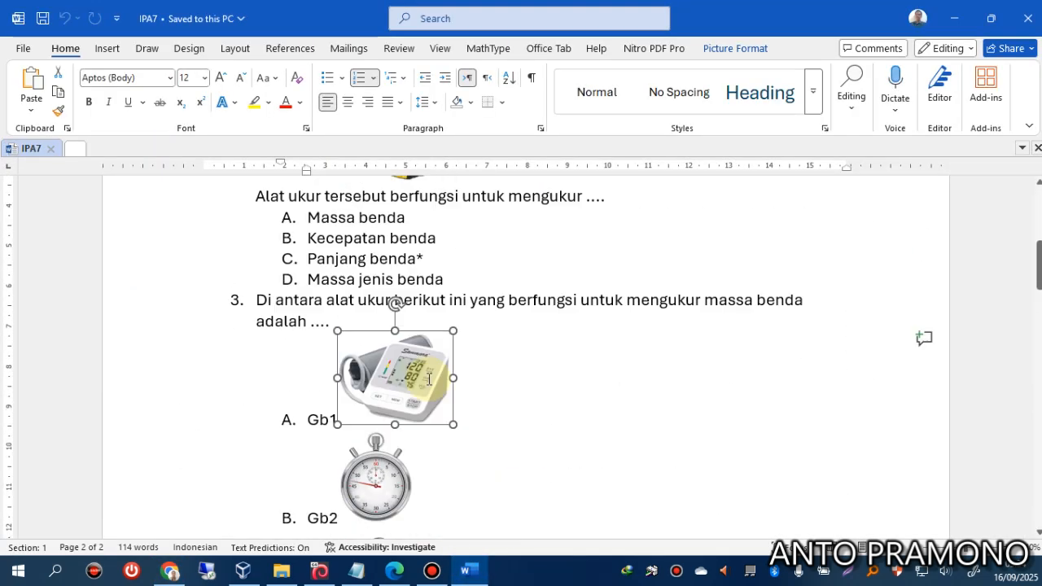
click(402, 440)
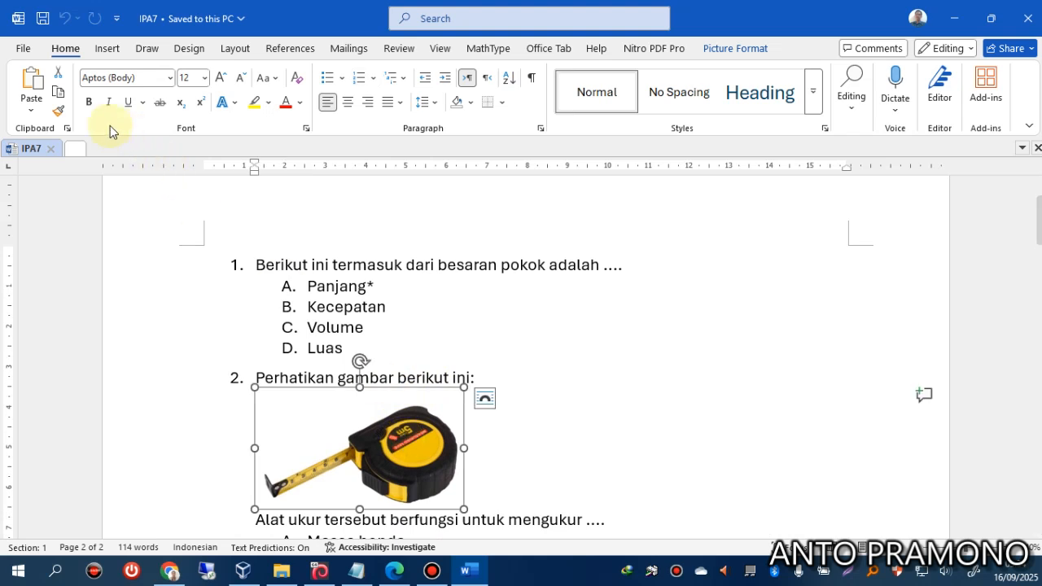
click(60, 96)
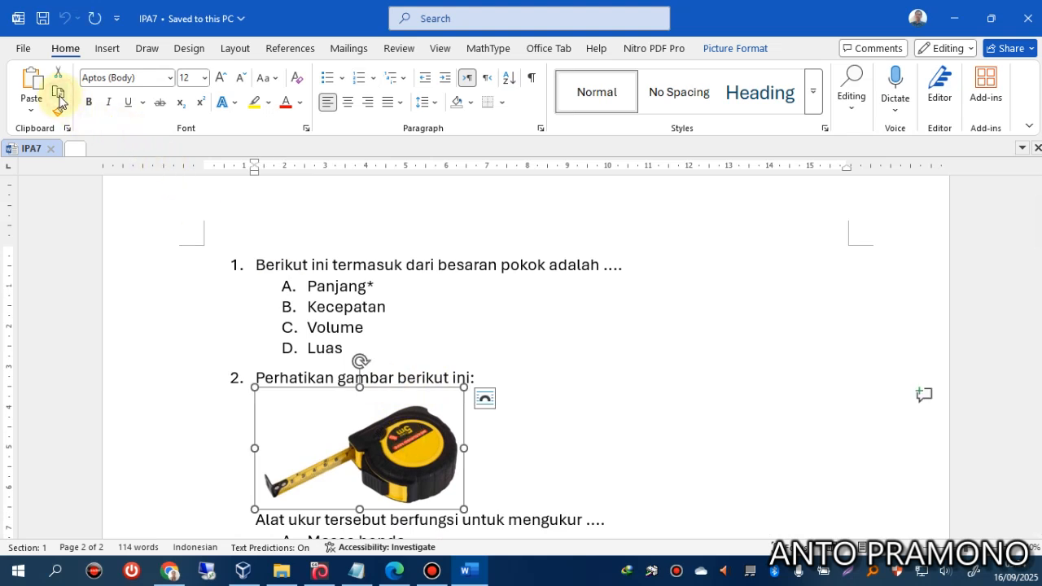
click(171, 570)
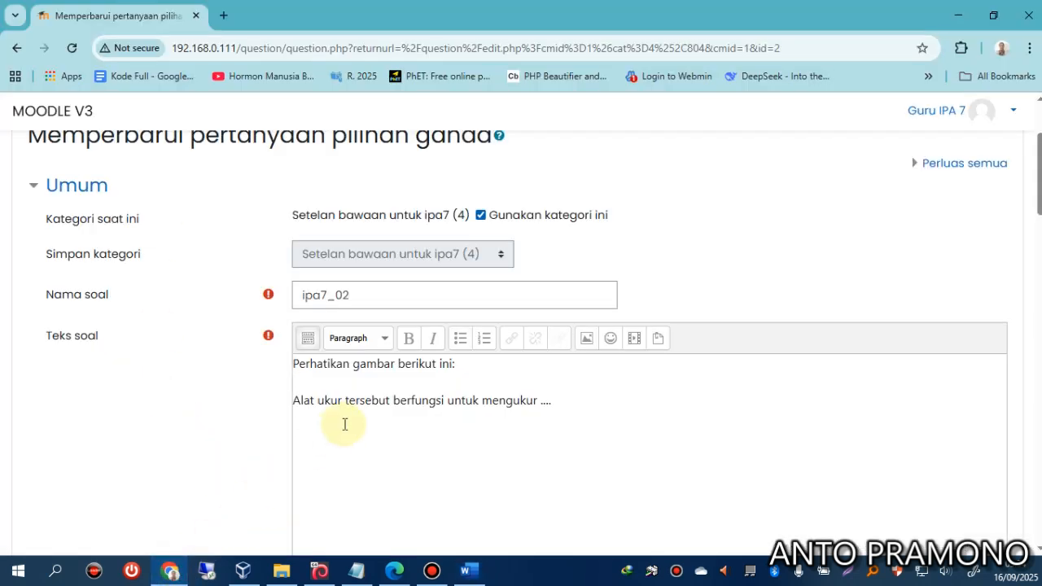
Paste the tape-measure picture onto the blank line and save ipa7_02.
key(ctrl+v)
scroll(302, 399, down, 12)
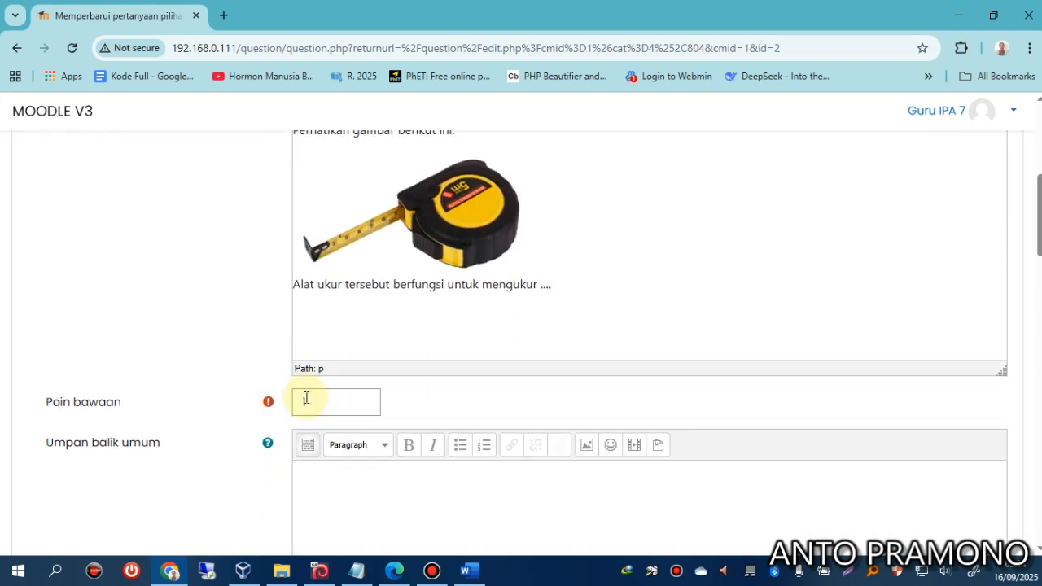
scroll(306, 397, down, 10)
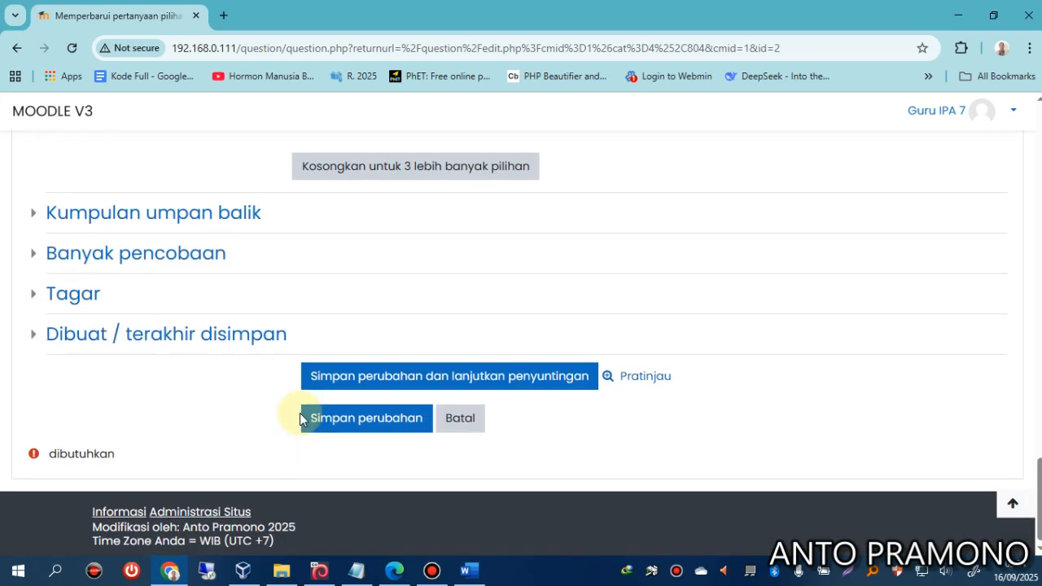
click(321, 417)
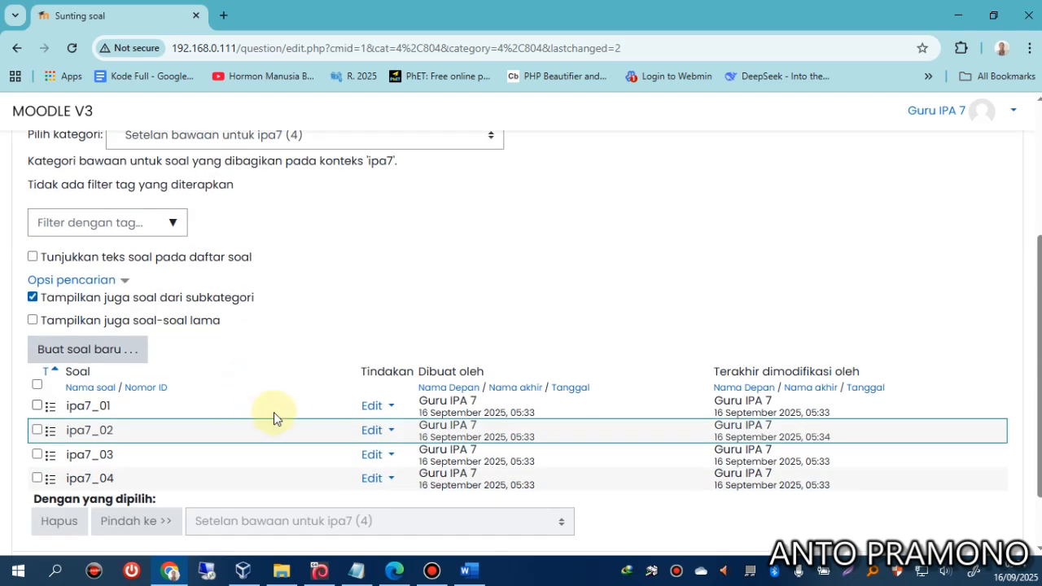
Preview the updated ipa7_02 showing the picture with four options, then close it.
click(372, 430)
click(242, 491)
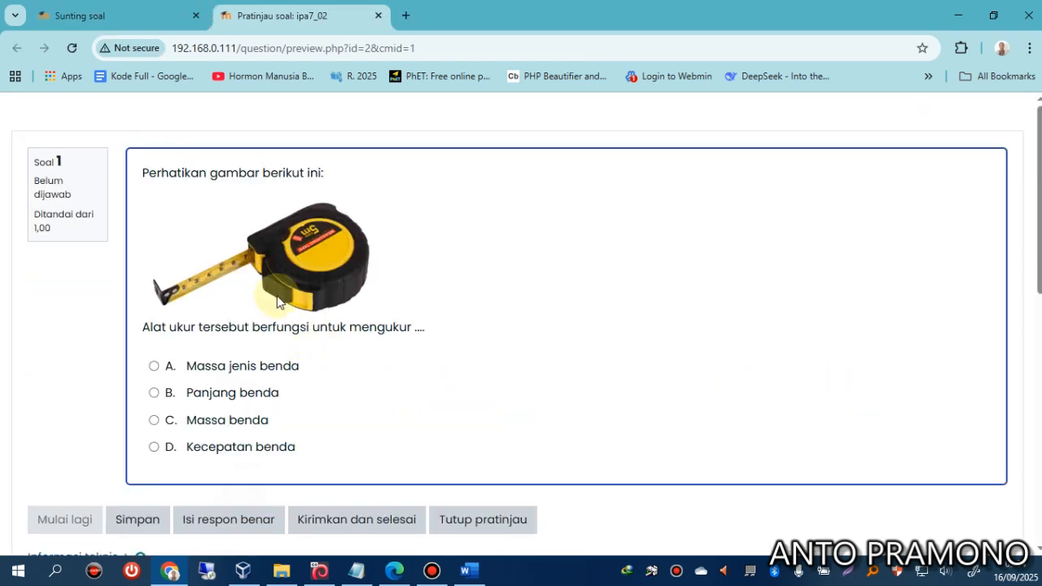
click(449, 519)
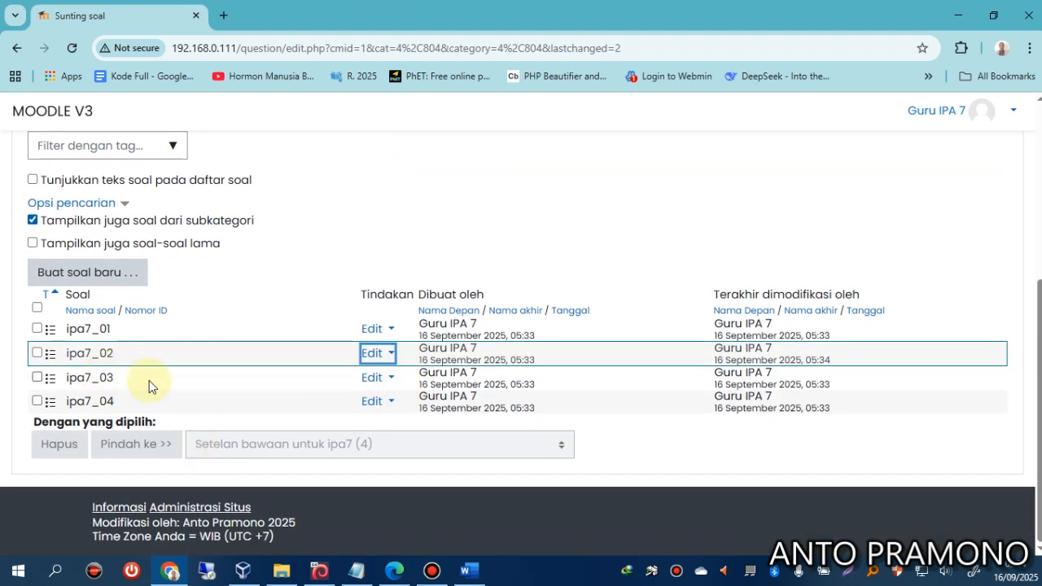
Preview question ipa7_03 with its Gb1–Gb4 text labels, then open it for editing.
click(372, 377)
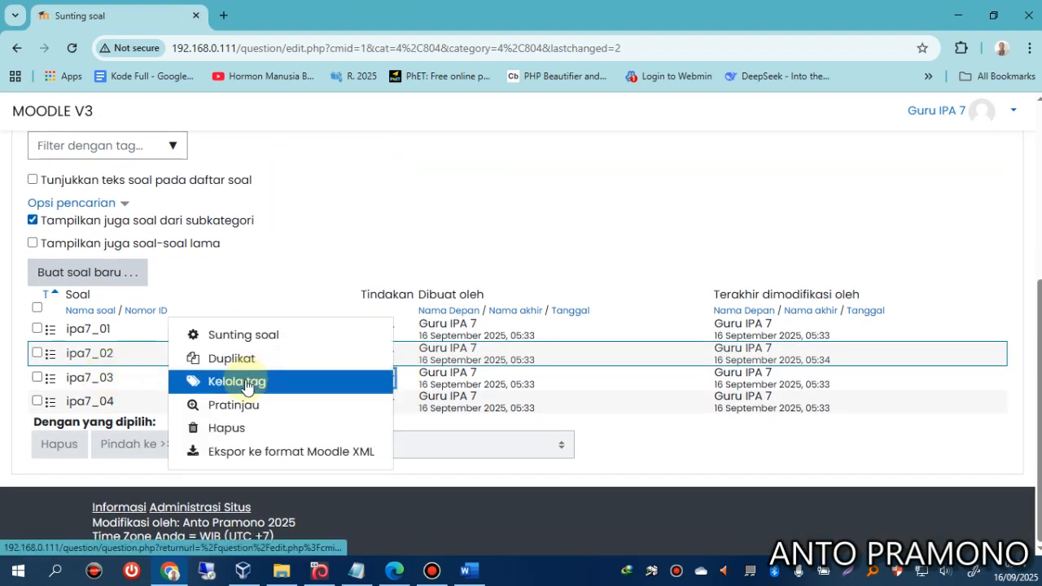
click(230, 408)
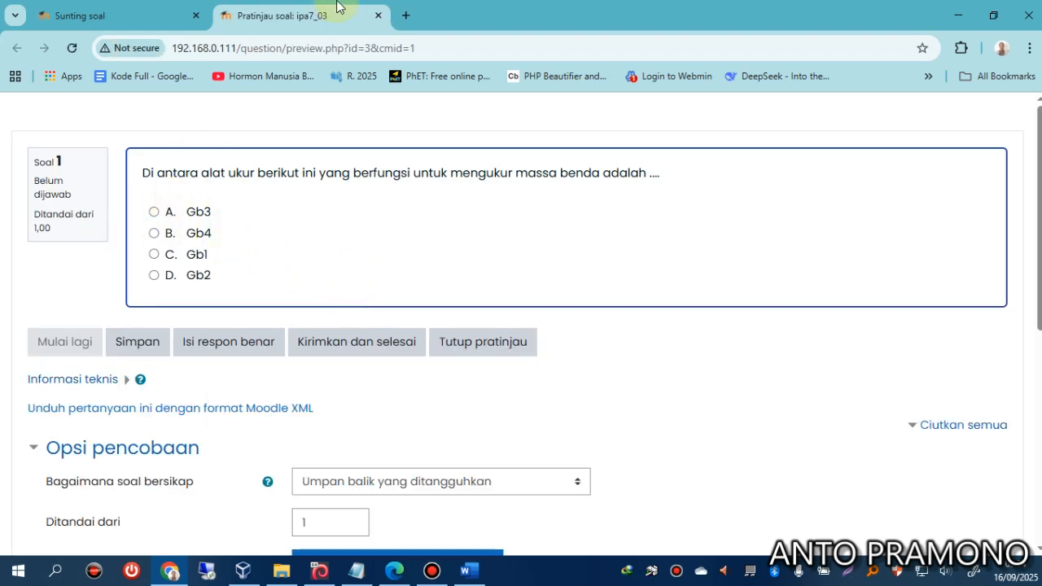
click(374, 16)
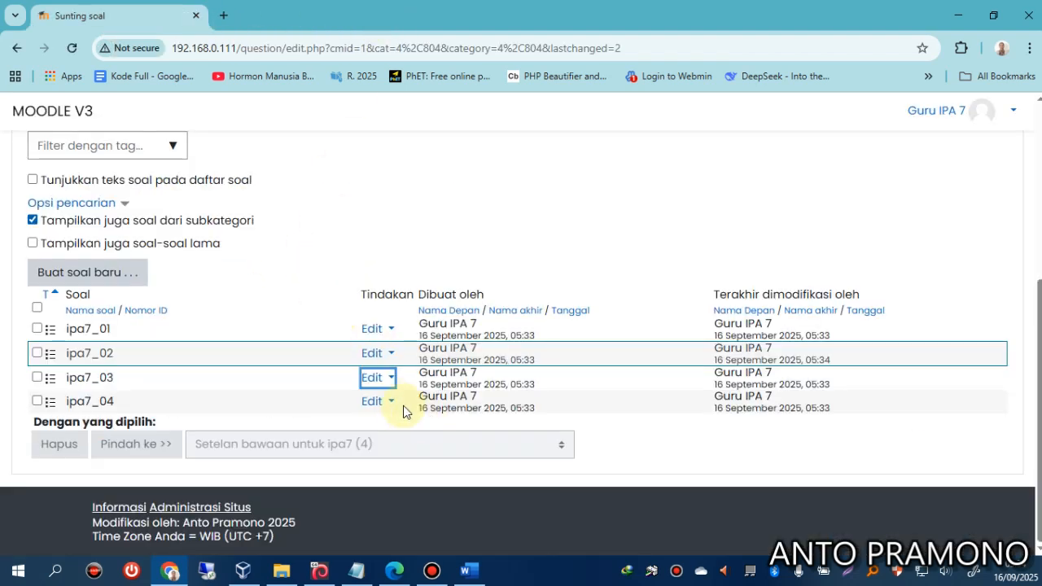
click(380, 380)
click(263, 333)
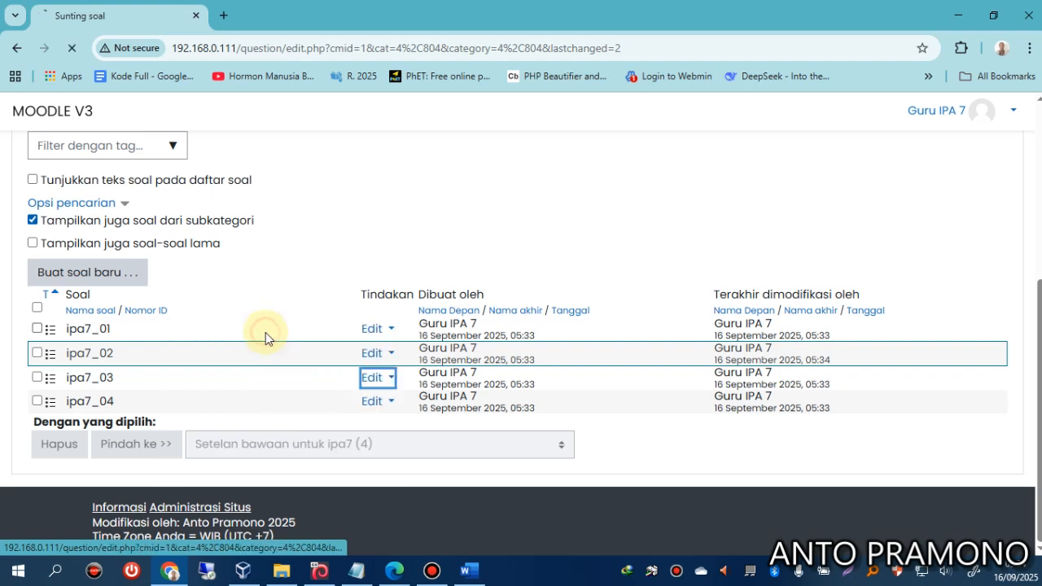
Copy the blood-pressure monitor picture for option Gb1 from the Word document.
click(469, 570)
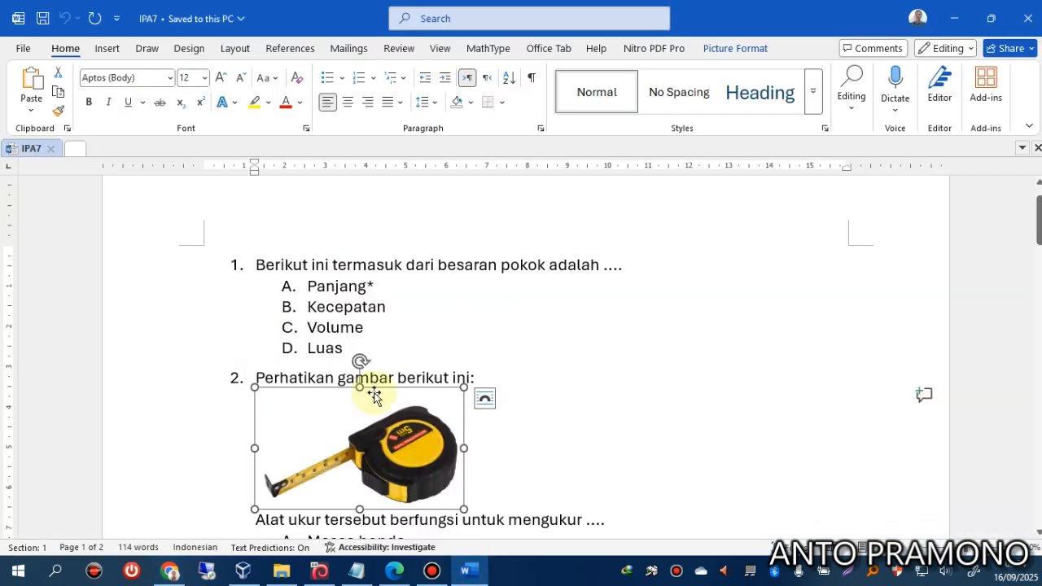
scroll(383, 374, down, 3)
scroll(385, 368, down, 5)
scroll(385, 368, up, 3)
click(393, 346)
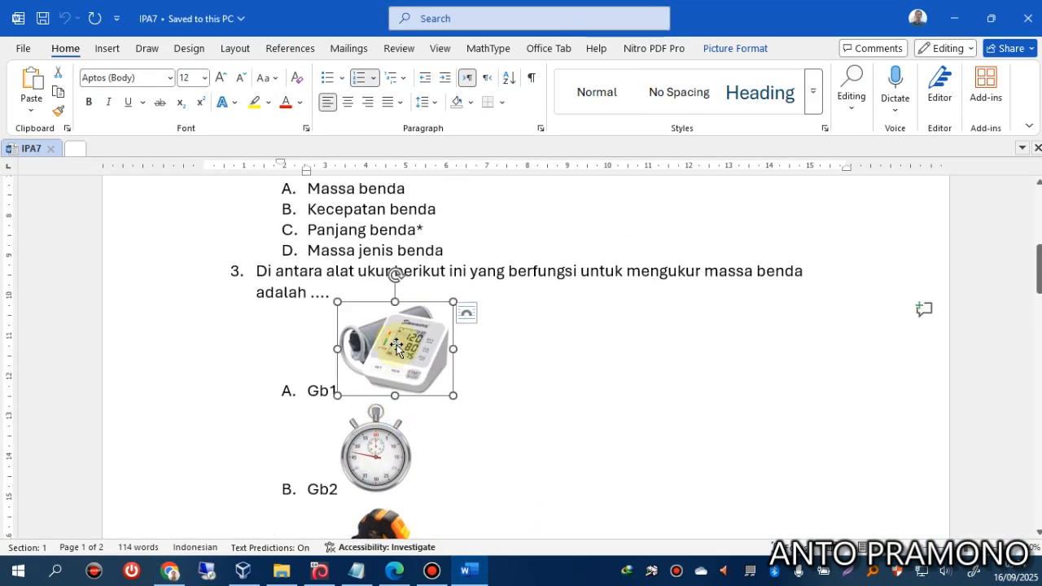
click(59, 95)
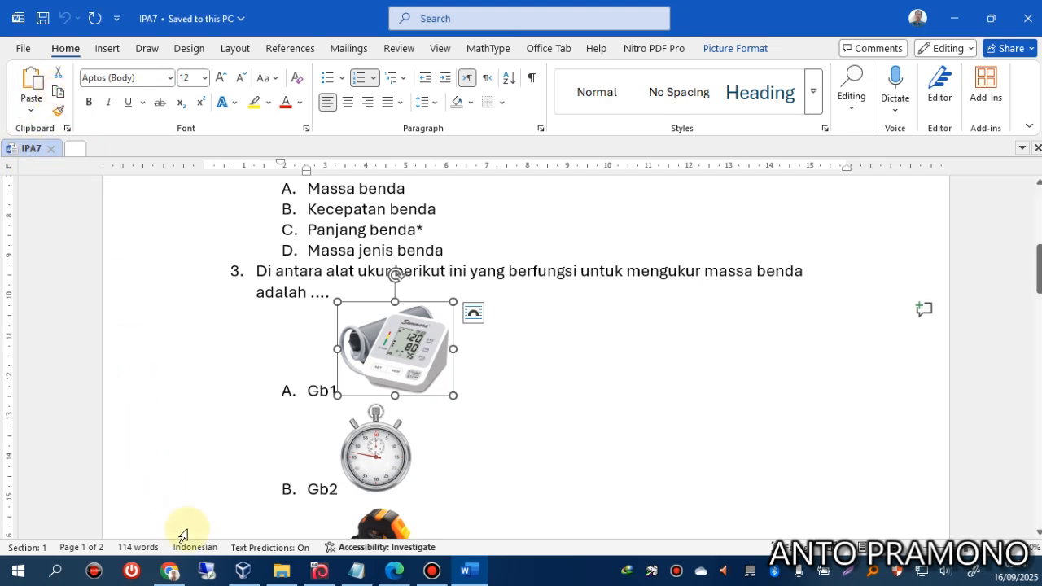
click(169, 570)
Paste the blood-pressure picture into Pilih 1 and shrink it to fit.
scroll(289, 409, down, 5)
scroll(291, 409, down, 8)
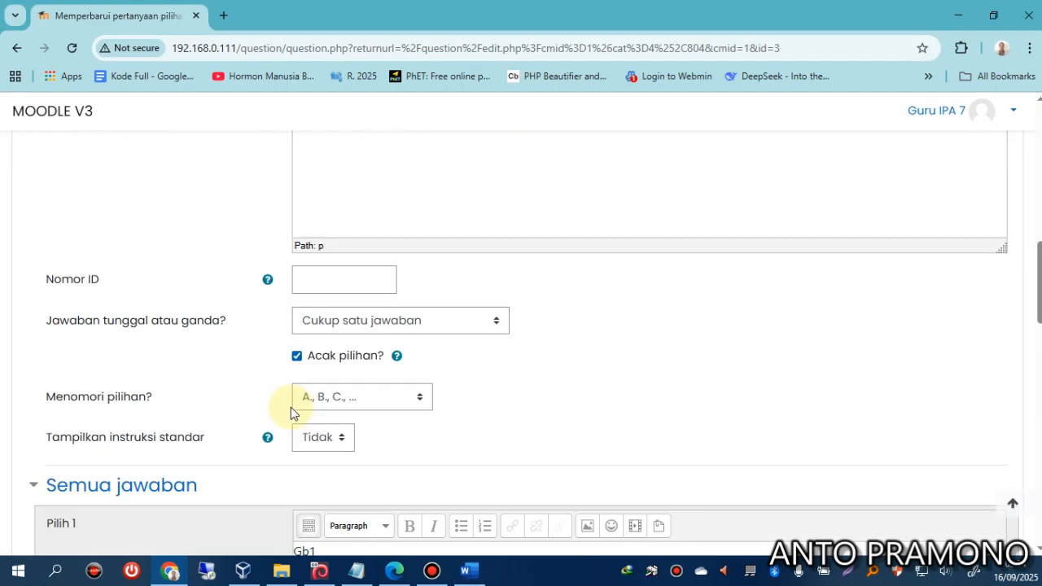
scroll(292, 410, up, 2)
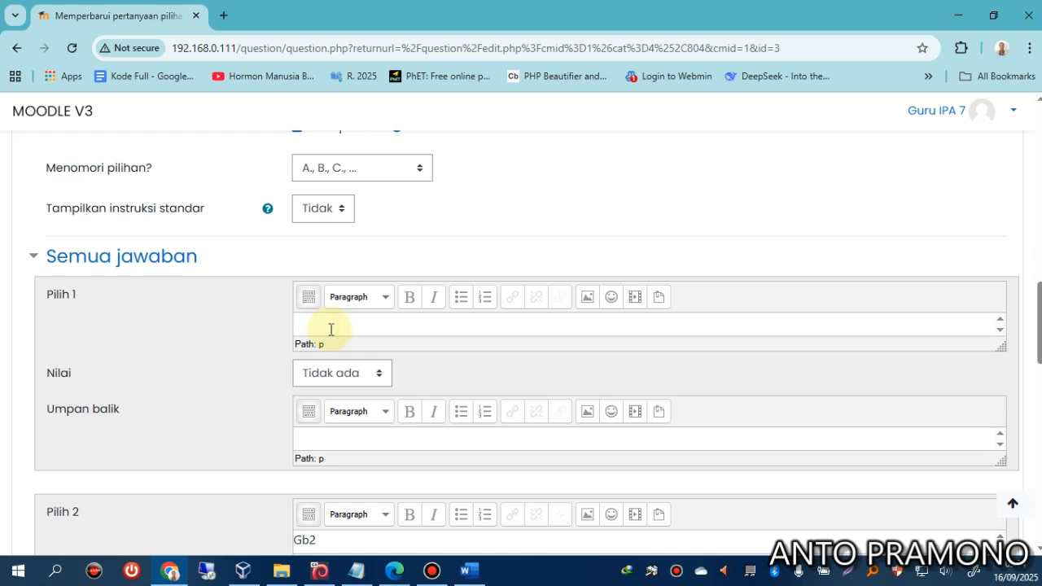
click(330, 329)
key(ctrl+v)
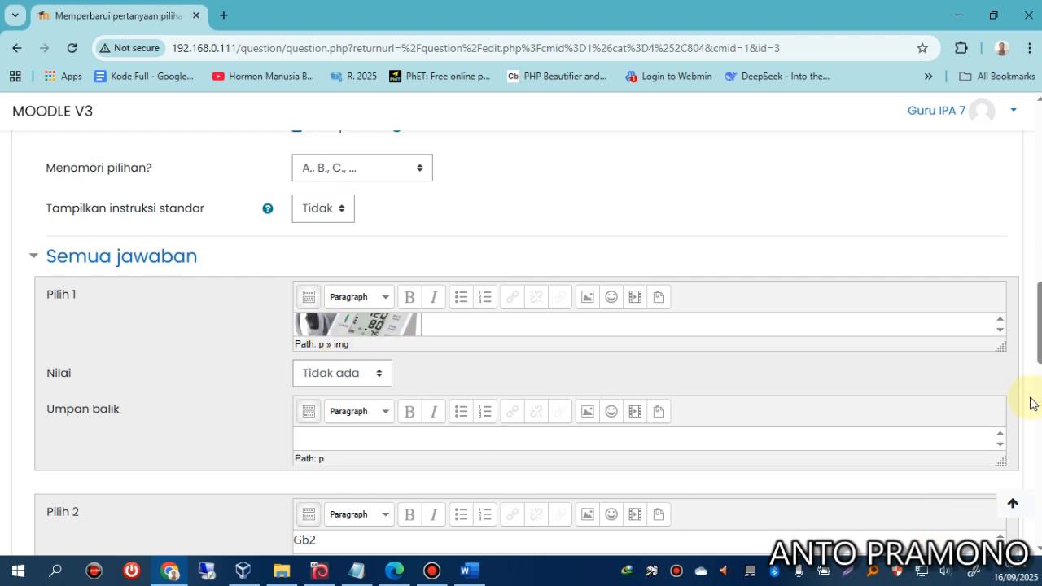
drag(997, 345, 1038, 480)
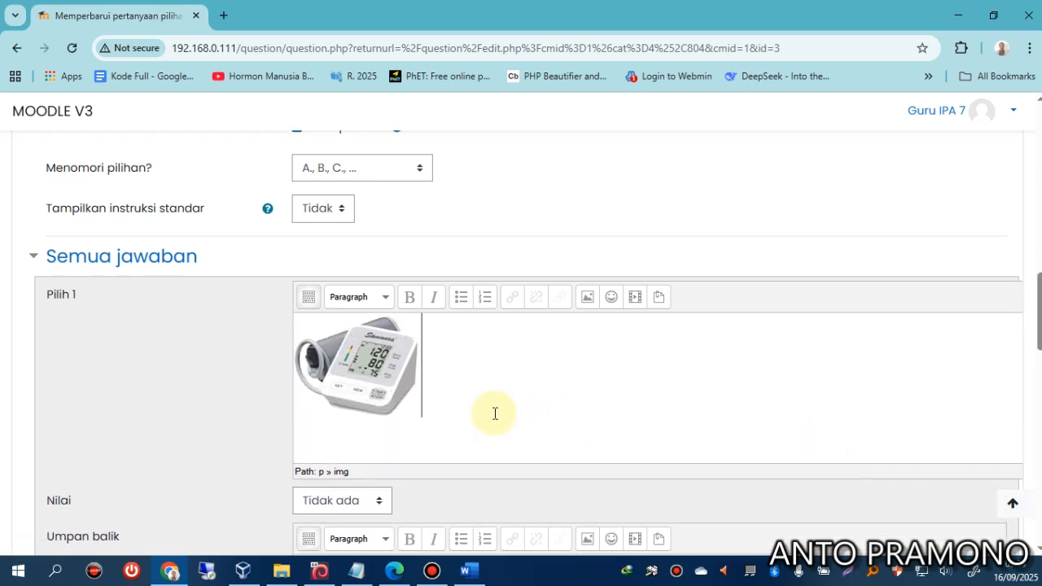
right_click(362, 371)
click(449, 346)
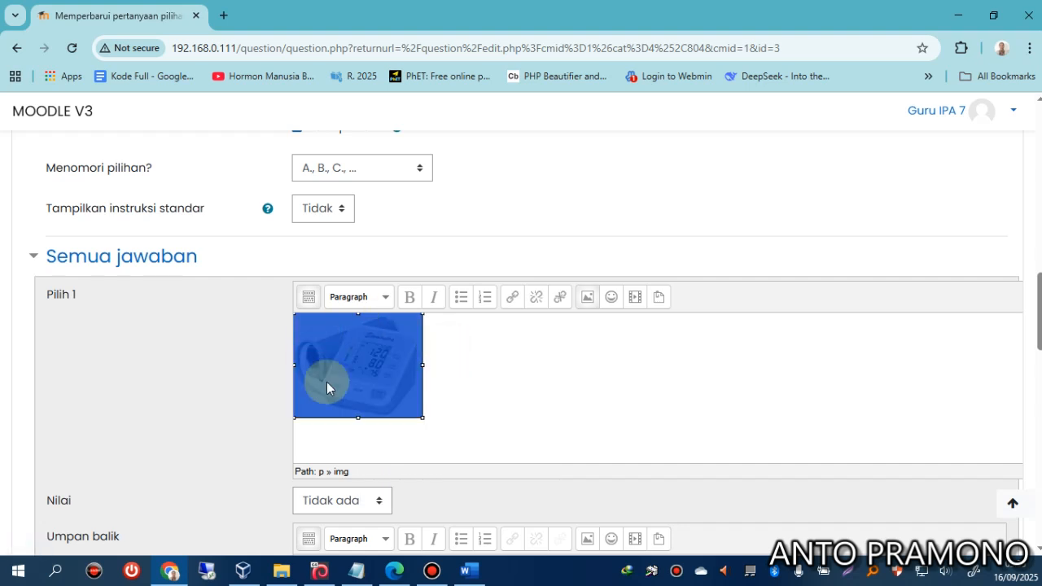
mouse_move(420, 416)
mouse_down()
mouse_move(386, 380)
mouse_move(424, 411)
mouse_up()
click(474, 426)
scroll(255, 446, down, 5)
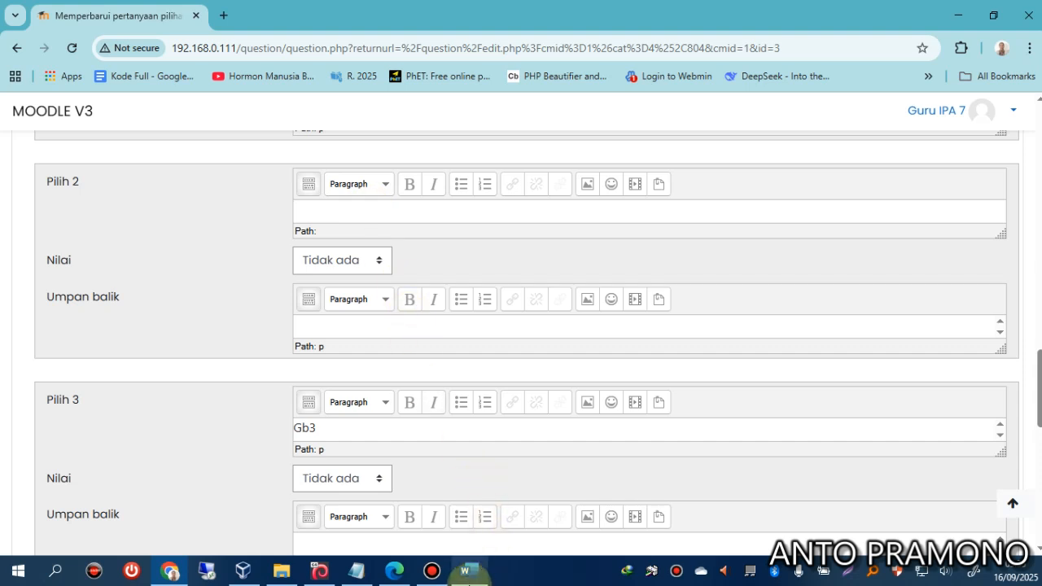
Copy the stopwatch picture from the Word document into choice Pilih 2.
click(465, 570)
scroll(371, 422, down, 2)
click(370, 363)
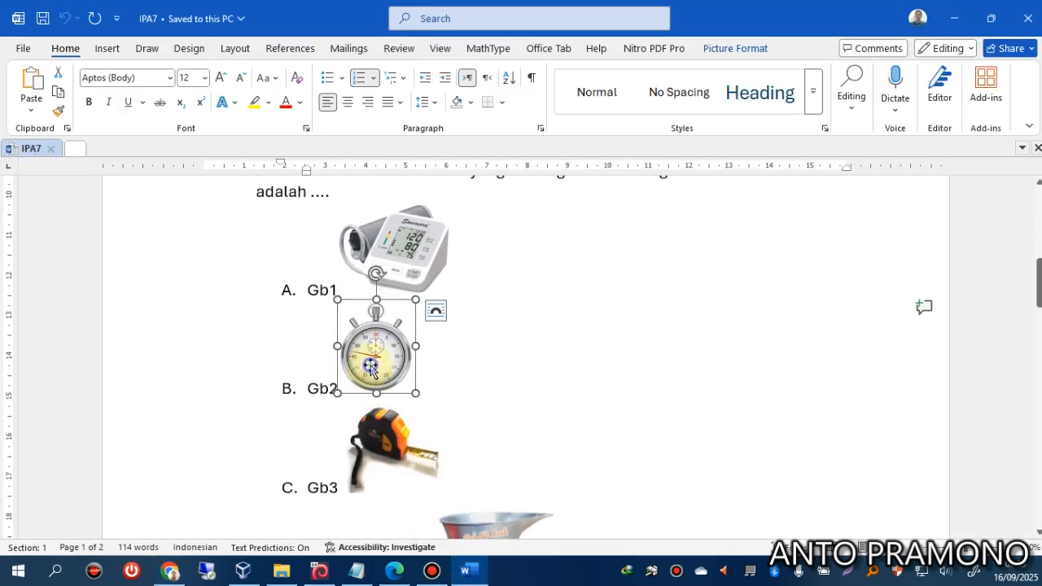
right_click(370, 365)
click(407, 201)
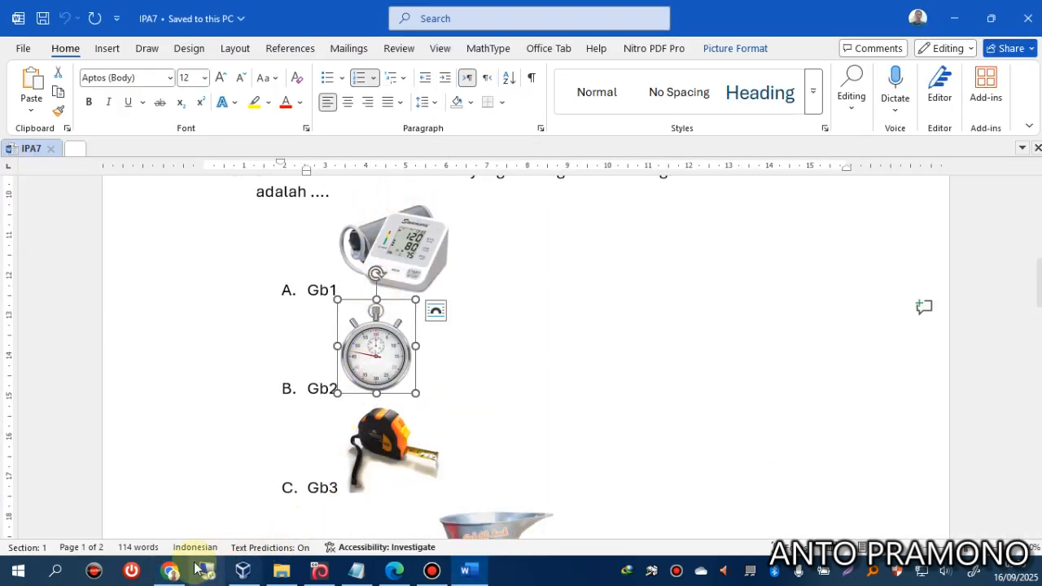
click(171, 570)
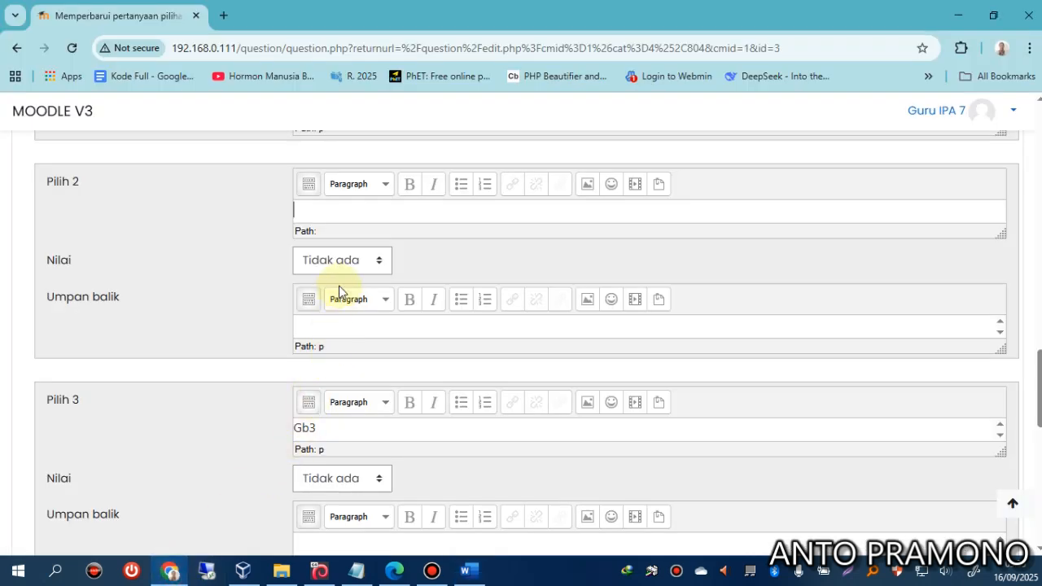
key(ctrl+v)
Copy the tape-measure picture from the Word document into choice Pilih 3.
scroll(356, 372, down, 1)
click(344, 352)
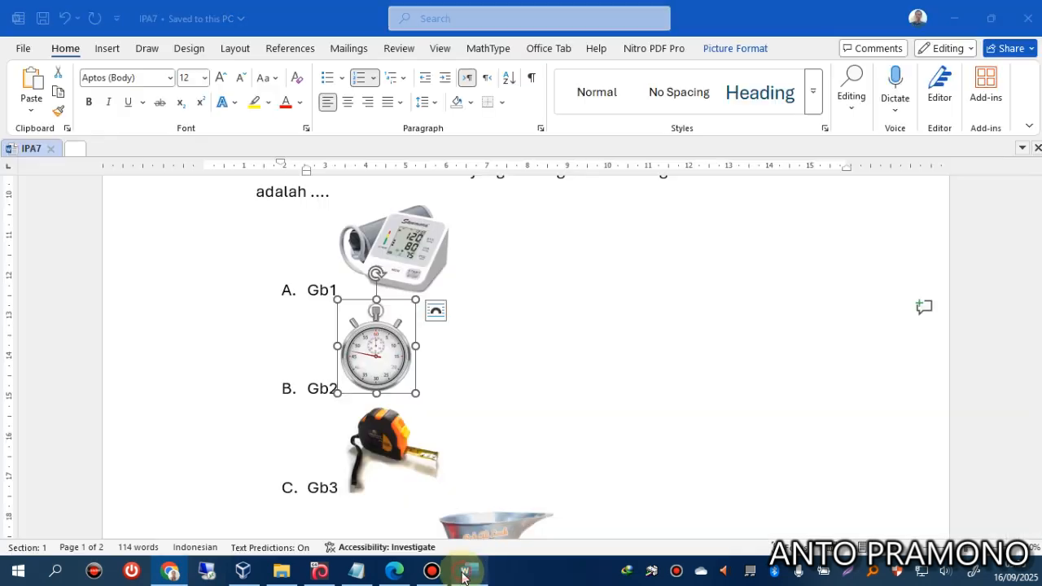
click(469, 570)
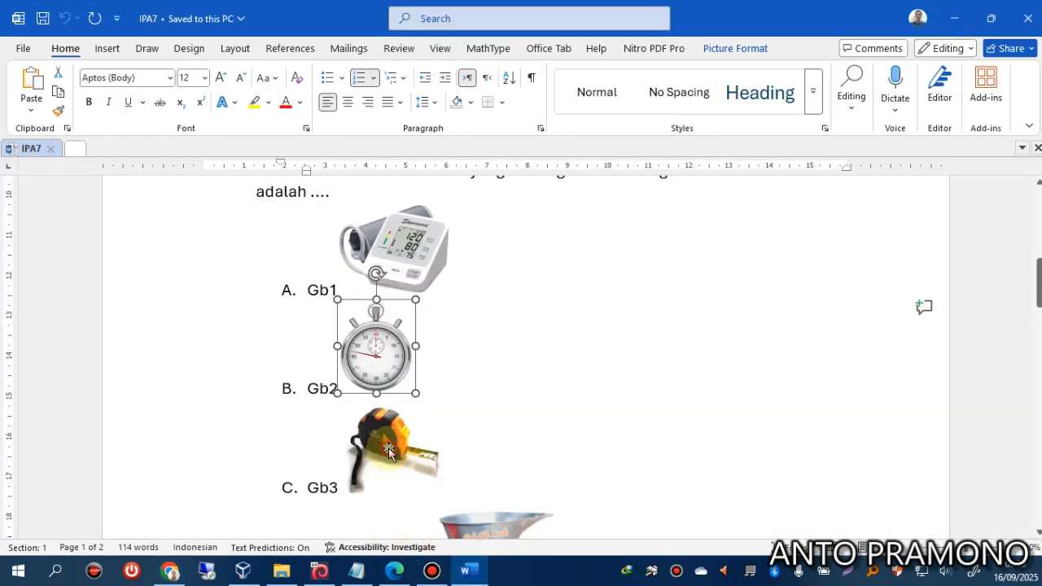
right_click(389, 450)
click(436, 99)
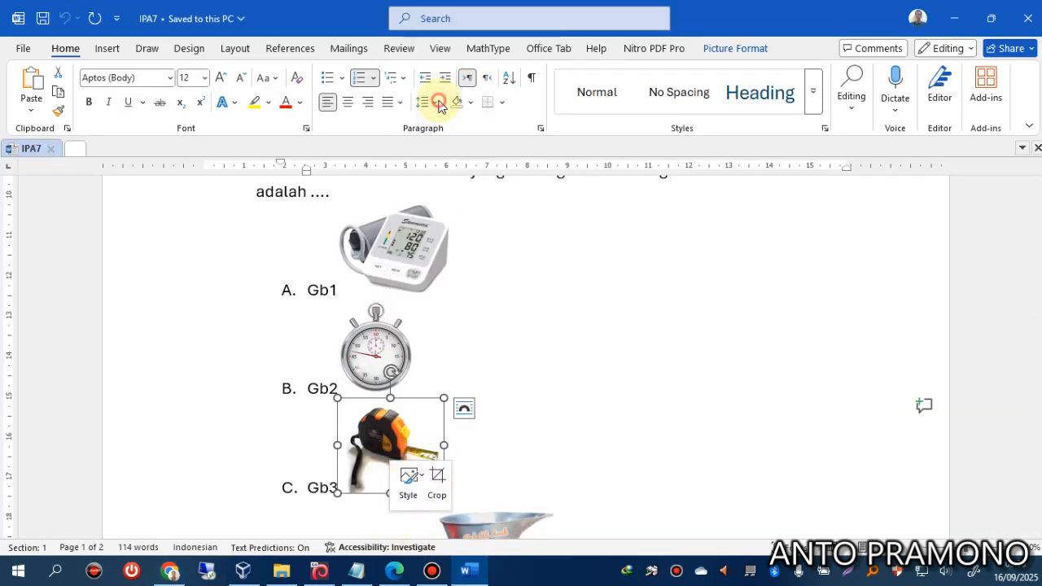
click(170, 570)
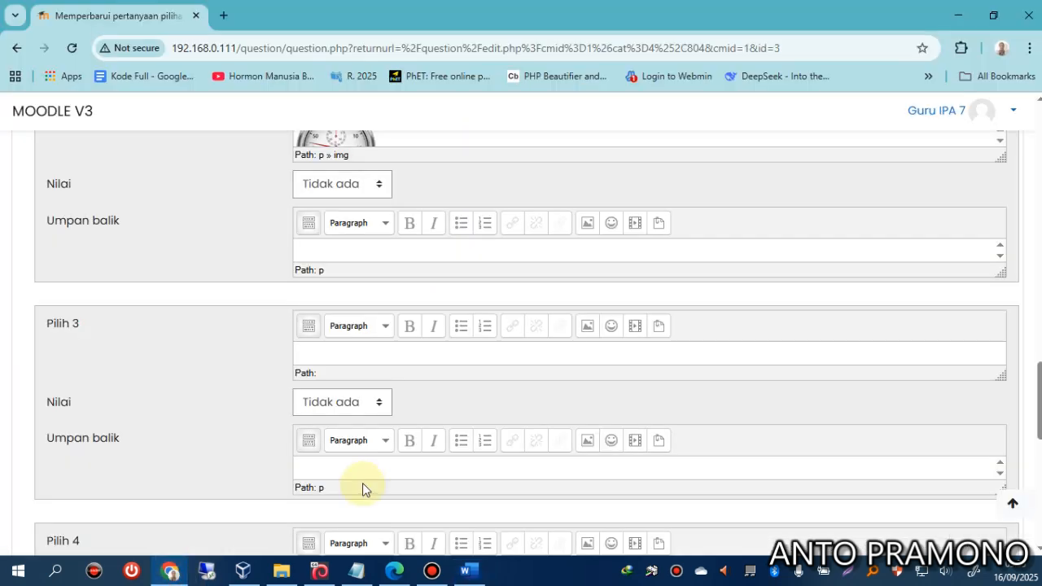
key(ctrl+v)
Copy the scale picture from the Word document into choice Pilih 4.
scroll(391, 420, down, 2)
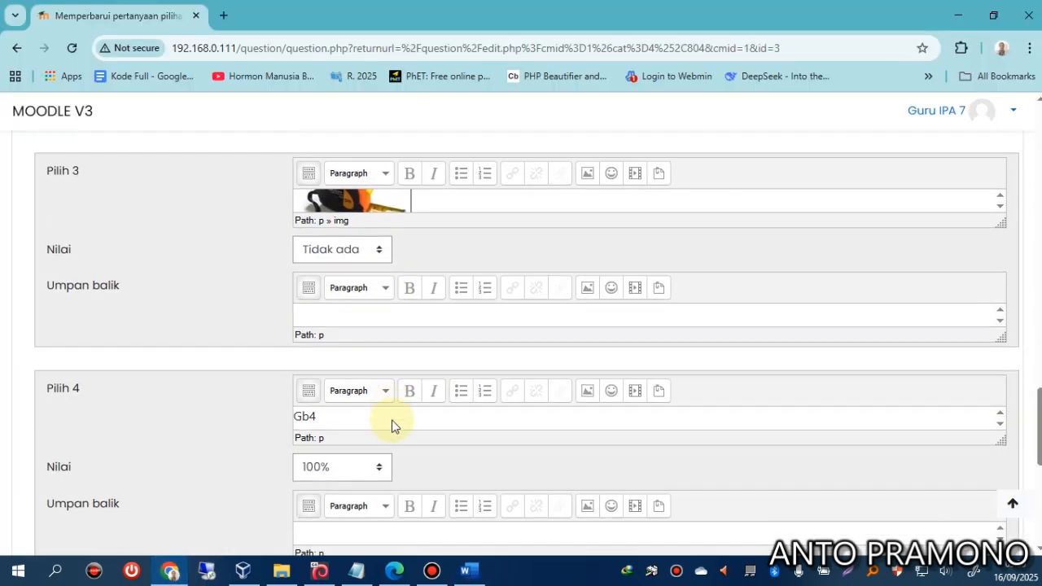
click(341, 416)
click(465, 569)
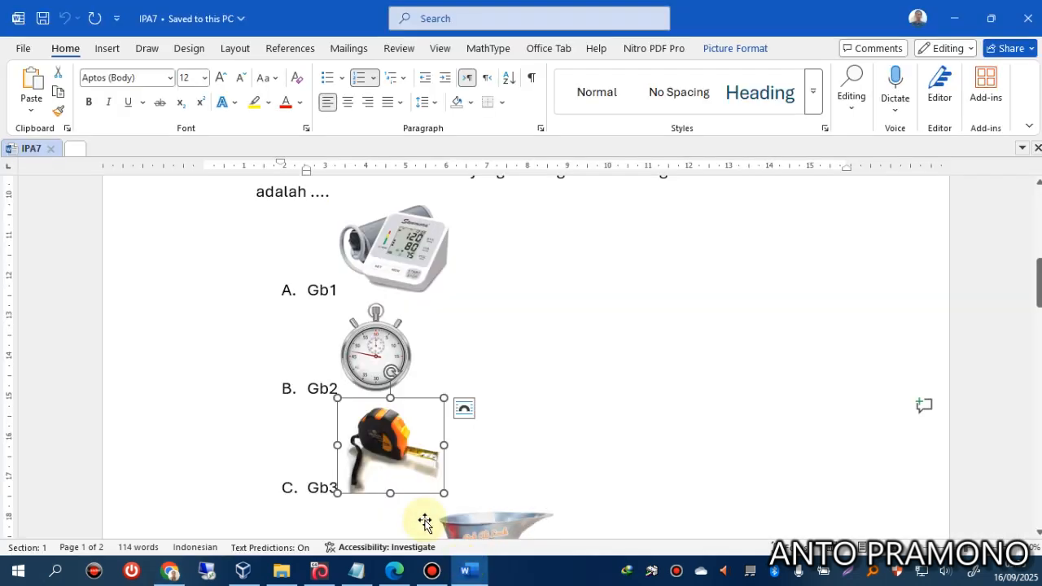
scroll(493, 475, down, 2)
click(493, 473)
right_click(494, 474)
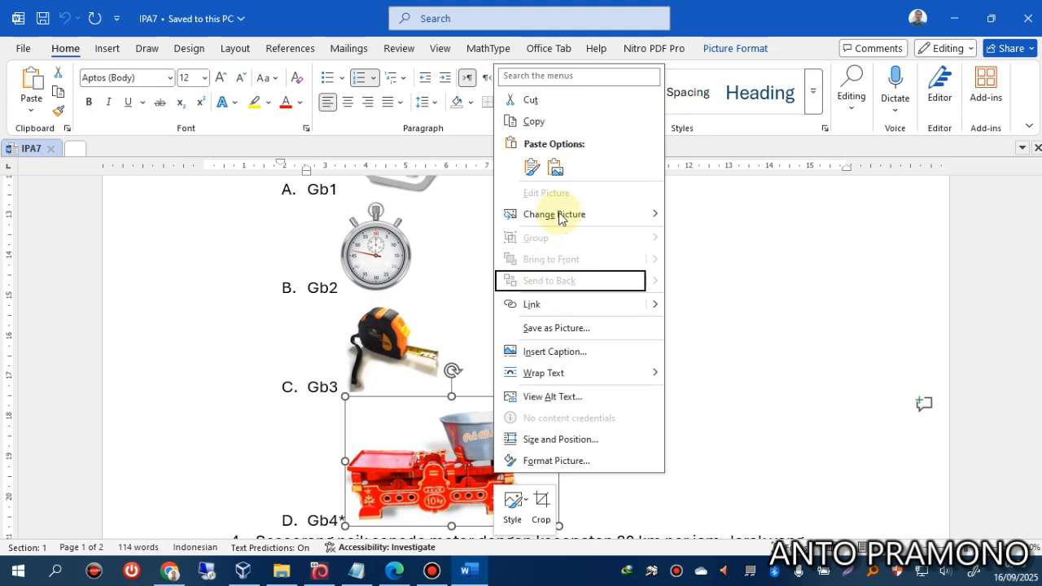
click(535, 122)
click(170, 570)
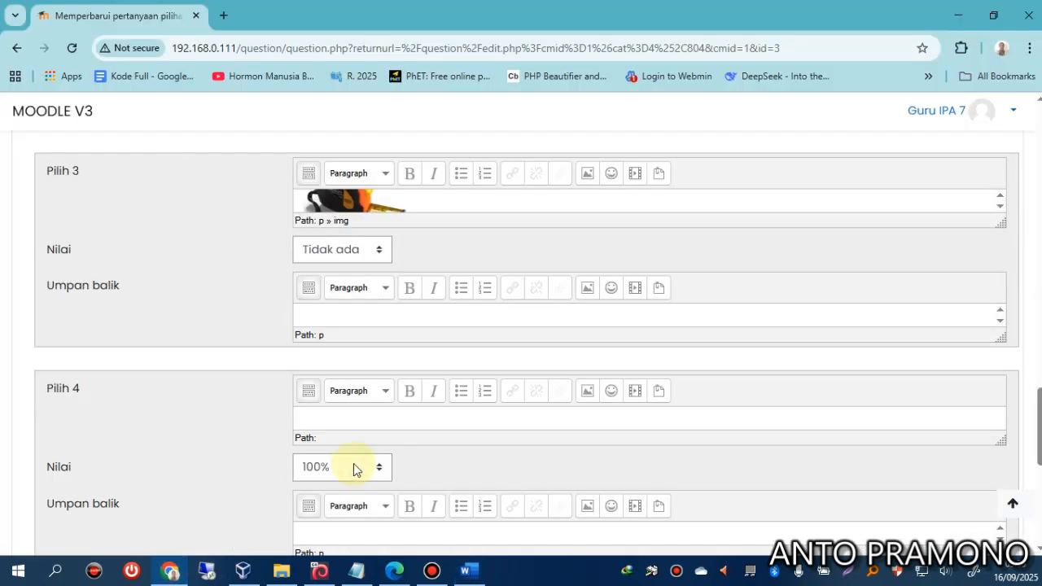
key(ctrl+v)
scroll(199, 444, down, 3)
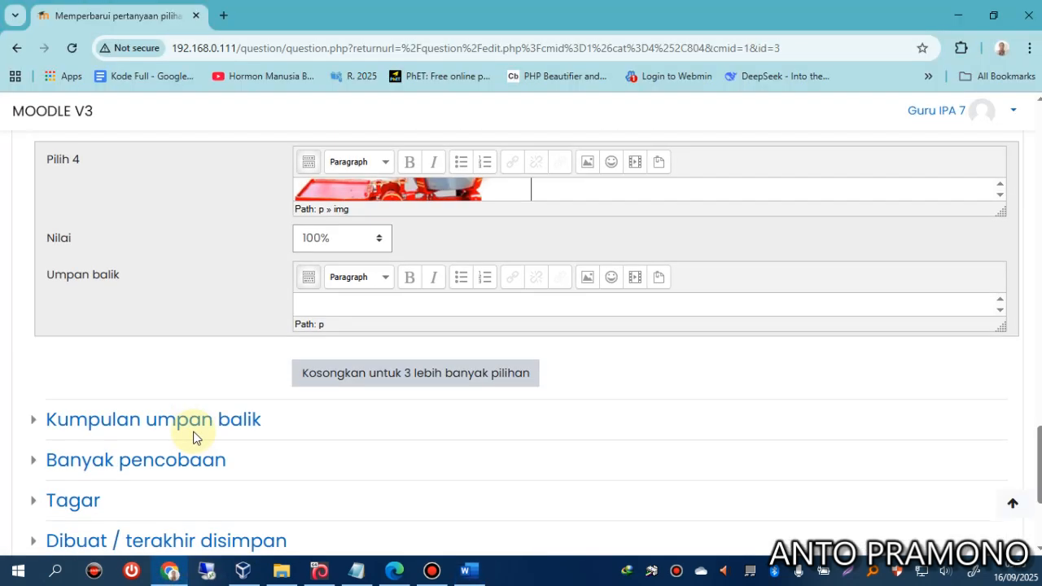
scroll(193, 438, down, 3)
Save question ipa7_03, then preview it with the correct response filled in.
click(346, 409)
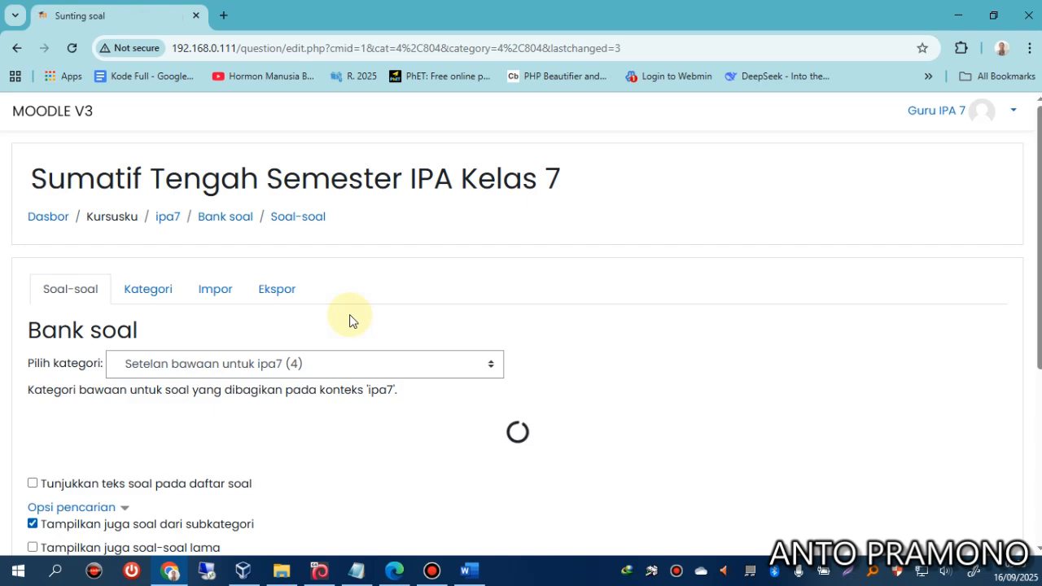
scroll(342, 407, down, 3)
click(384, 379)
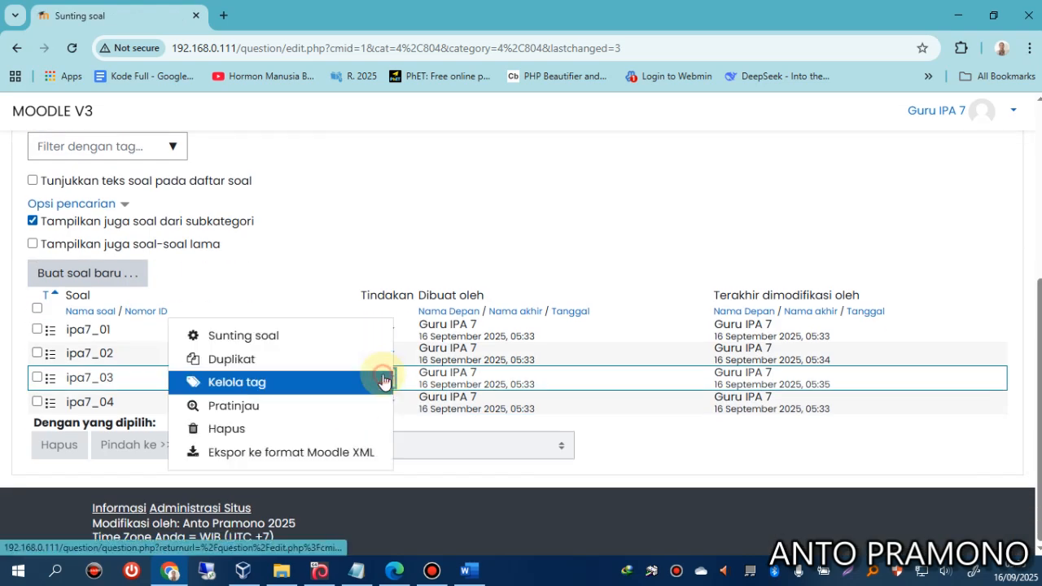
click(253, 407)
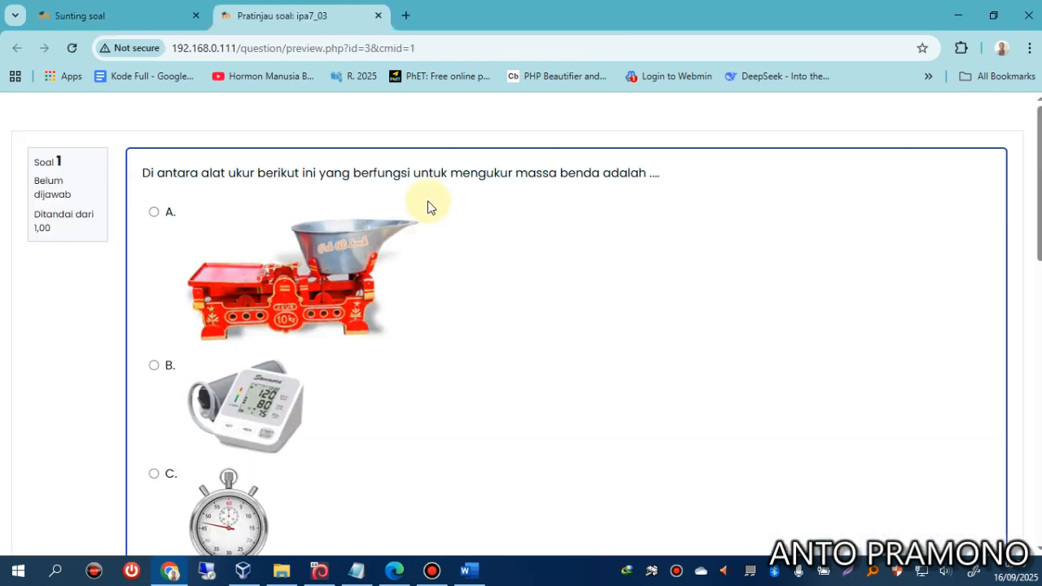
scroll(307, 388, down, 6)
scroll(307, 388, up, 4)
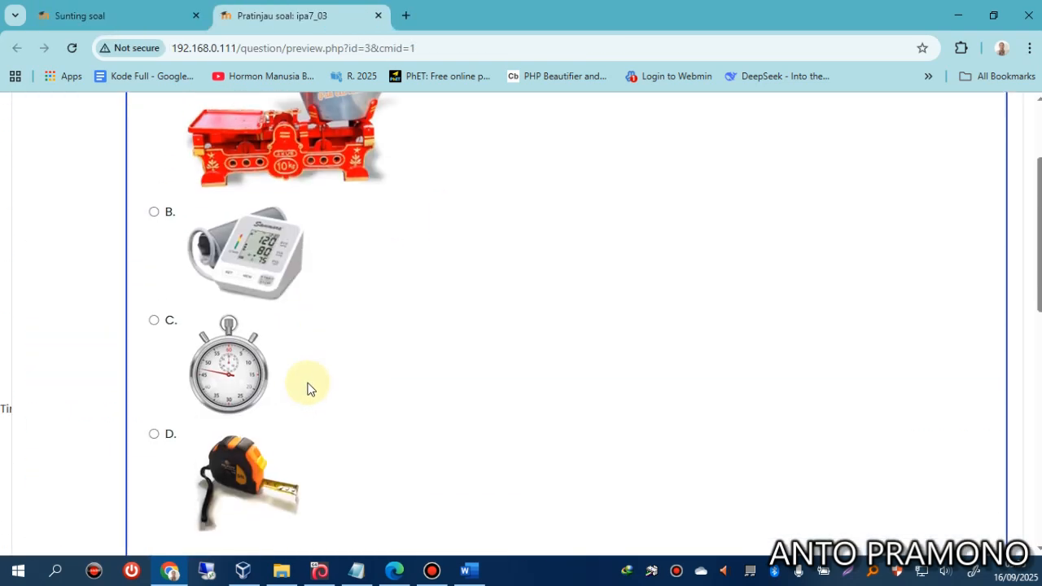
scroll(307, 388, down, 2)
click(237, 519)
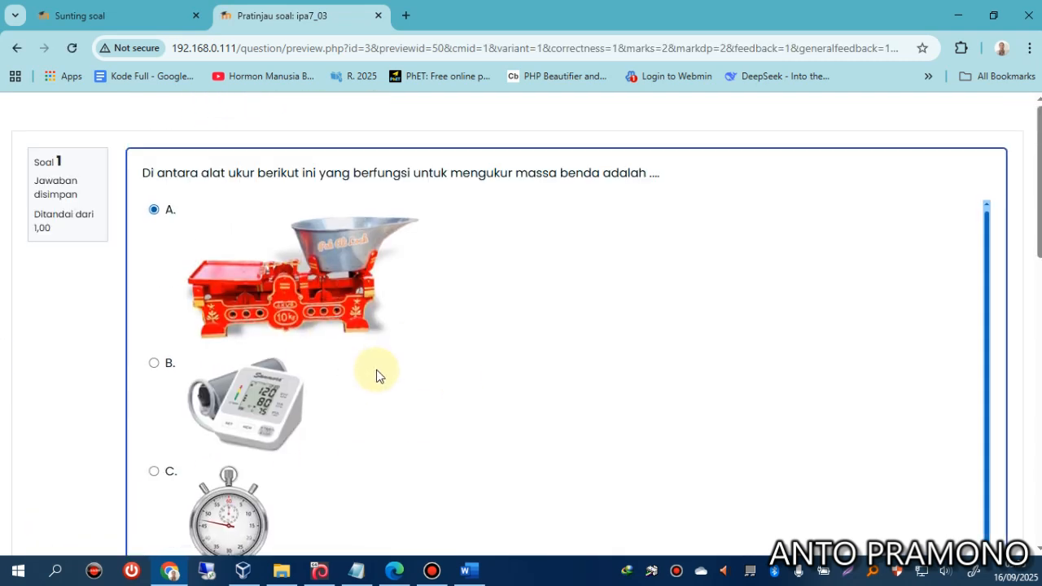
scroll(376, 375, down, 4)
scroll(372, 398, up, 3)
click(378, 16)
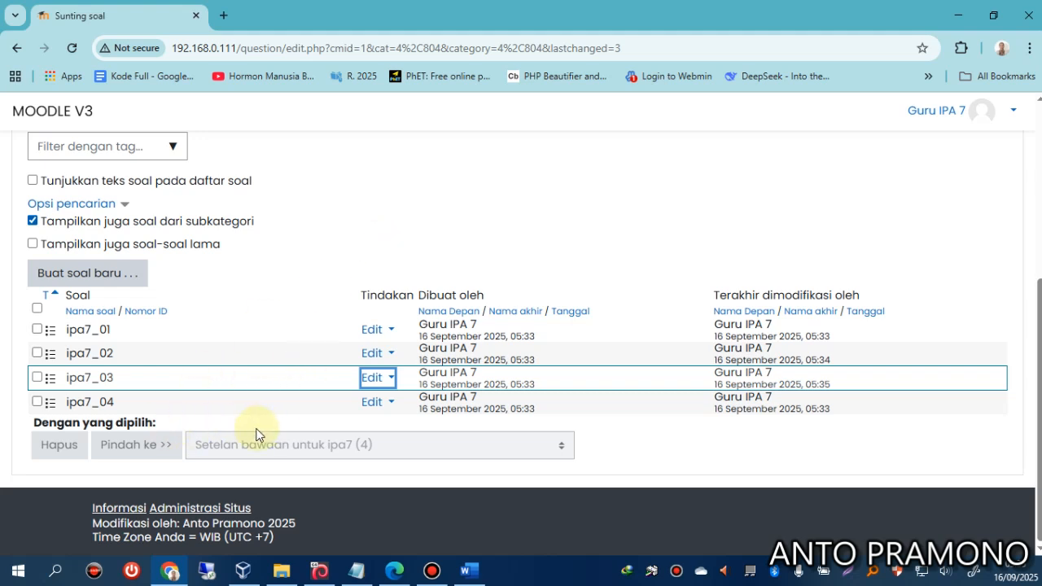
Preview question ipa7_04, then start a new multiple-choice question.
click(368, 404)
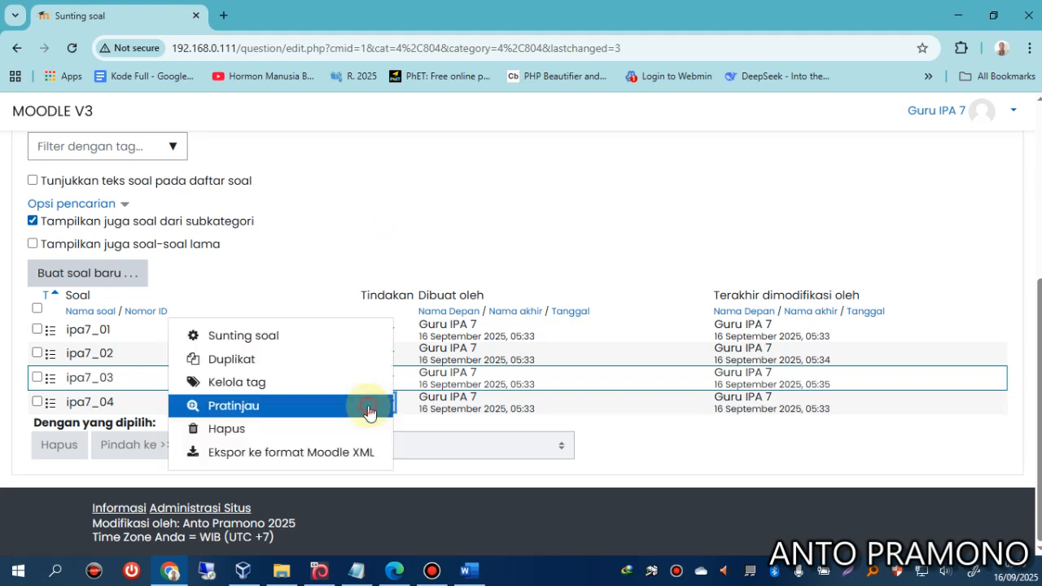
click(231, 414)
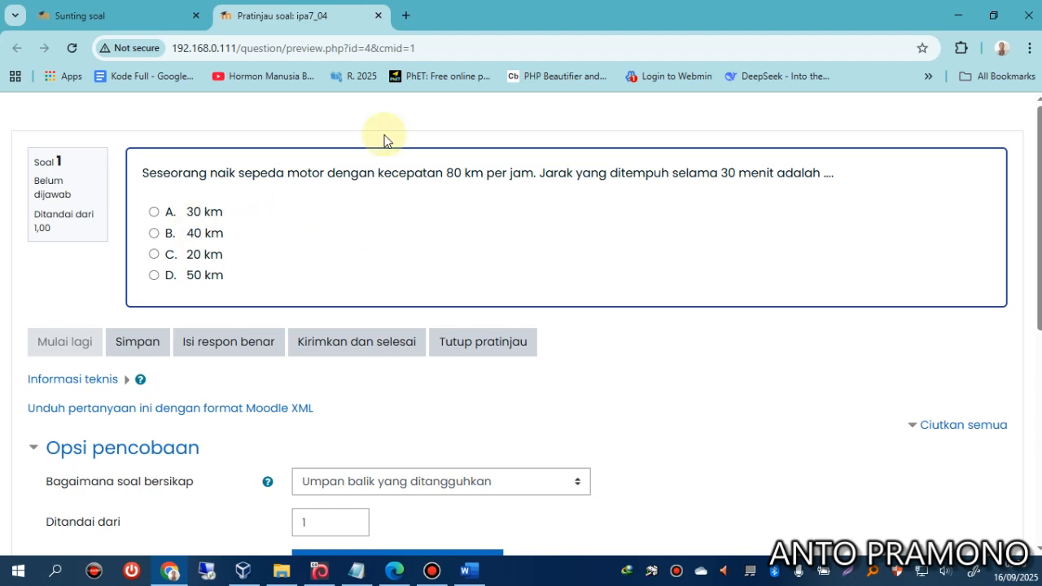
click(379, 16)
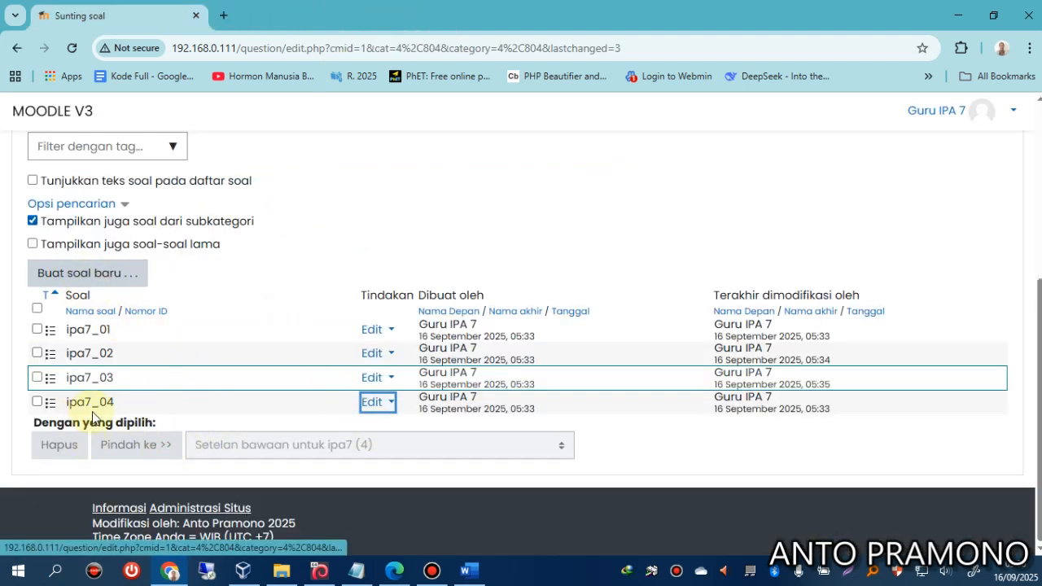
click(105, 271)
click(341, 214)
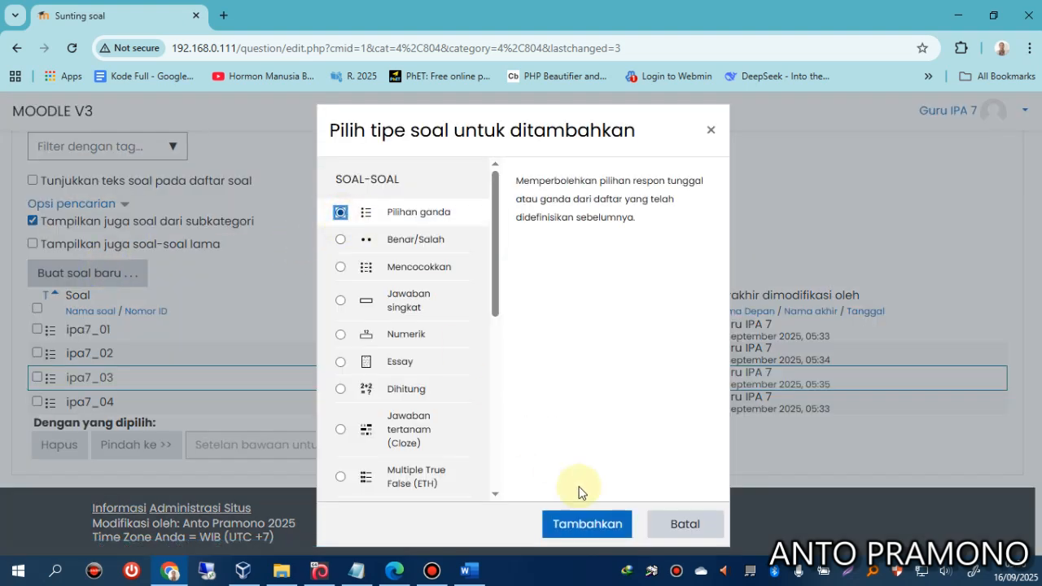
Create a new multiple-choice question and focus its name field.
click(587, 523)
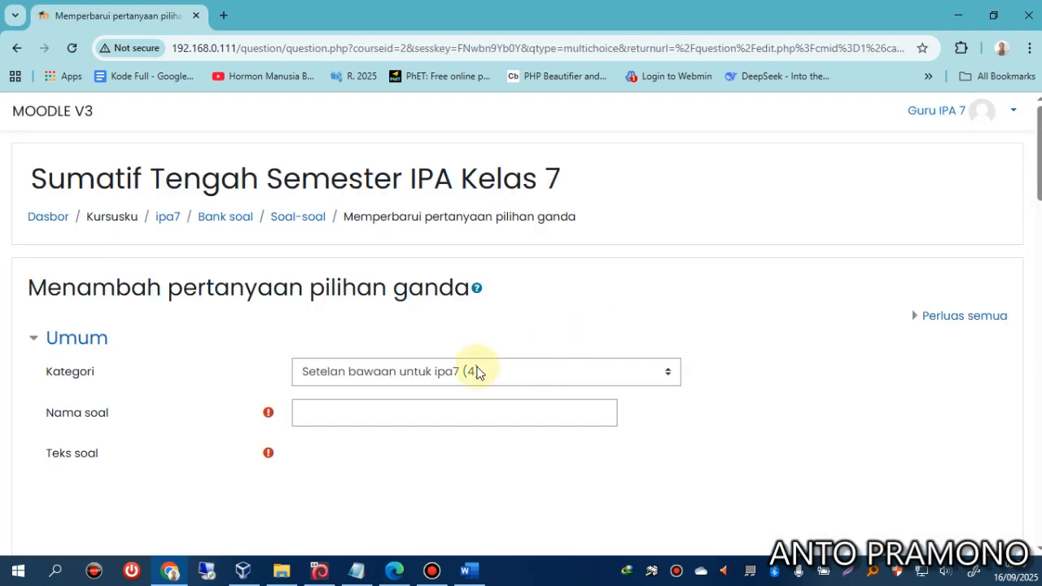
click(459, 412)
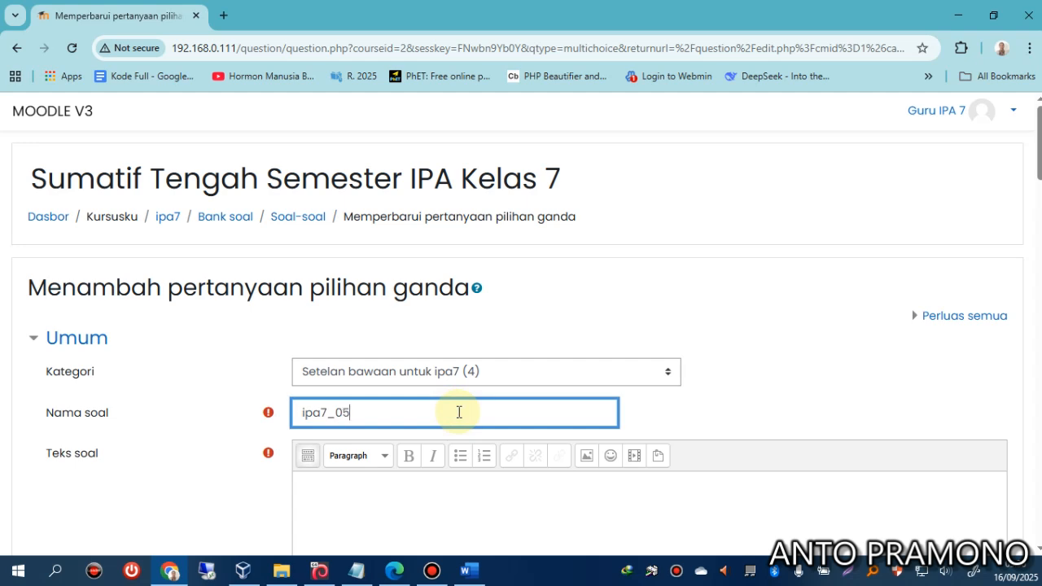
click(447, 484)
scroll(426, 472, down, 5)
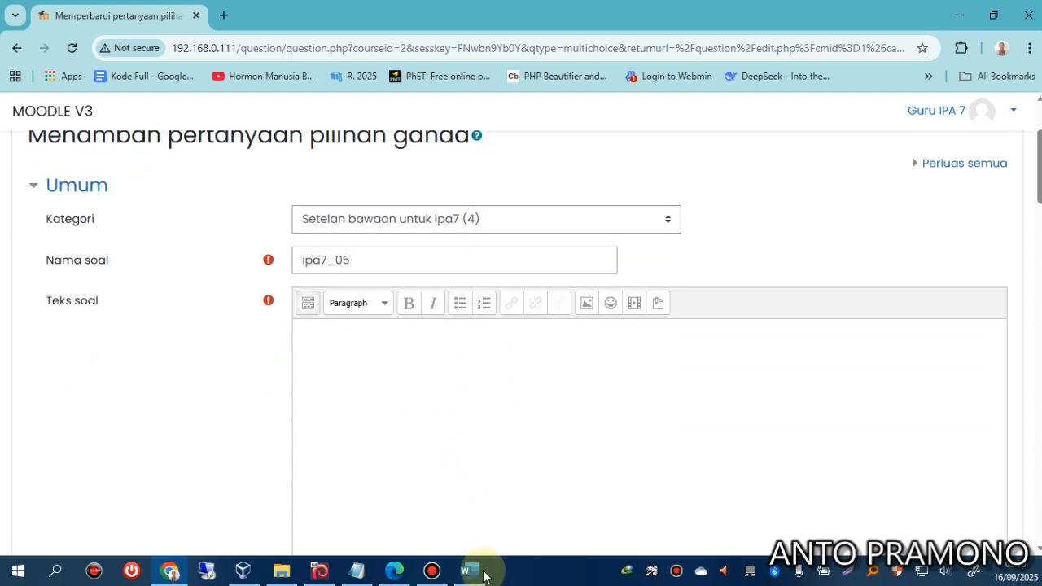
Paste question 5's density-formula sentence from Word into Teks soal and delete the leading '5.'.
click(469, 570)
scroll(440, 442, down, 10)
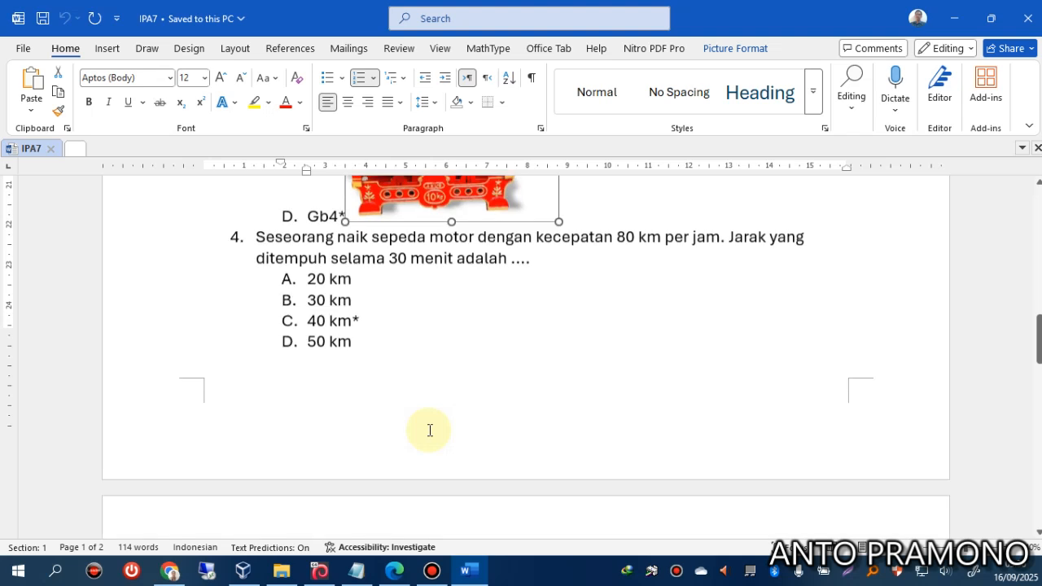
scroll(402, 385, up, 1)
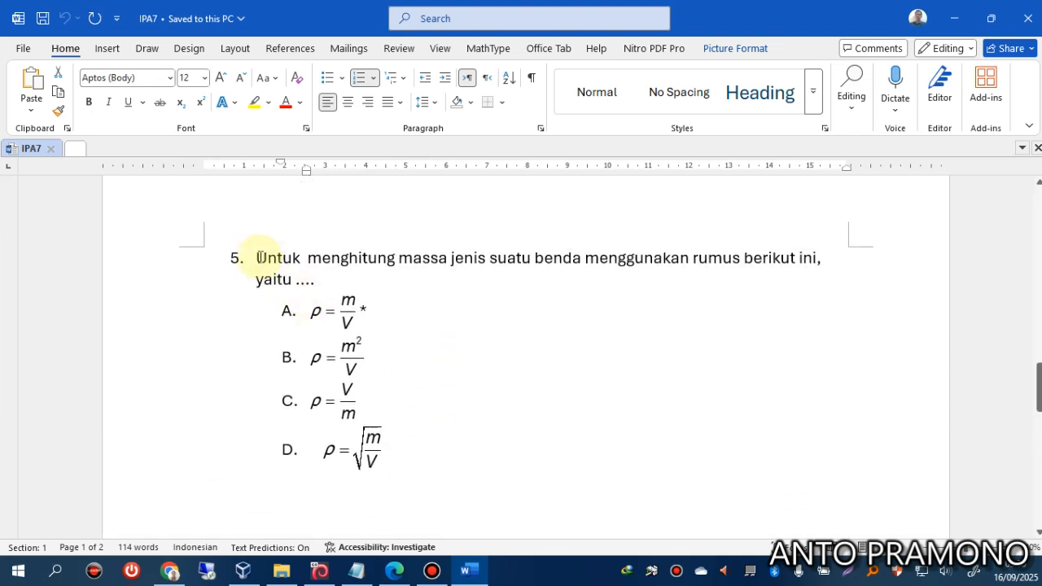
drag(256, 257, 314, 277)
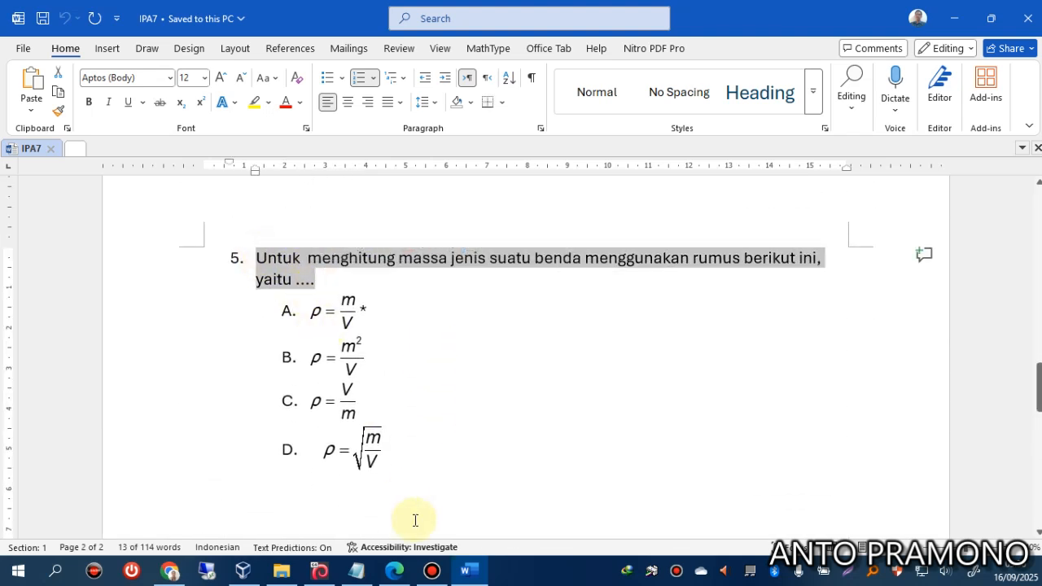
click(171, 571)
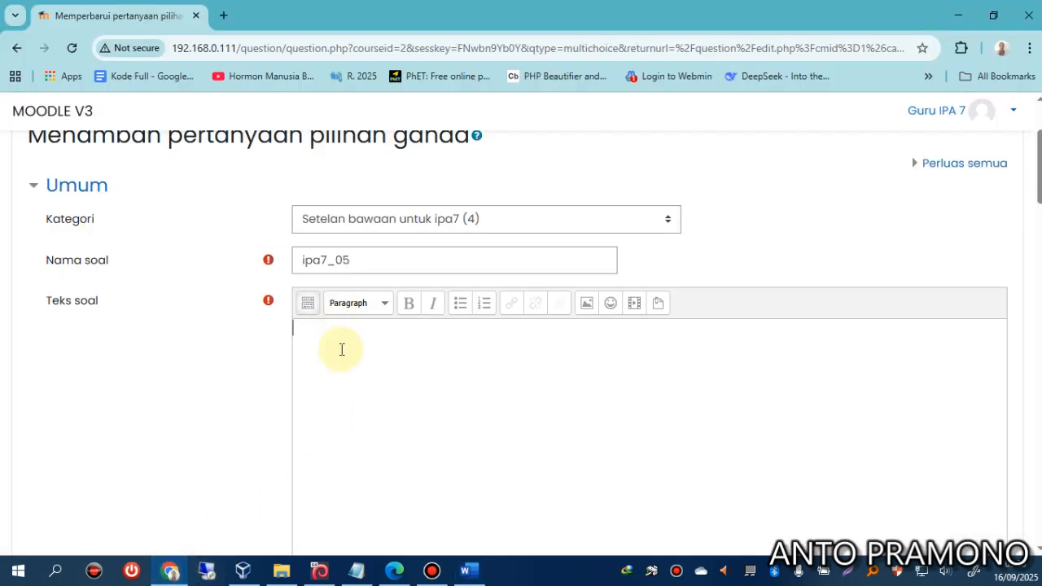
text(5.Untuk menghitung massa jenis suatu benda menggunakan rumus berikut ini, yaitu ....)
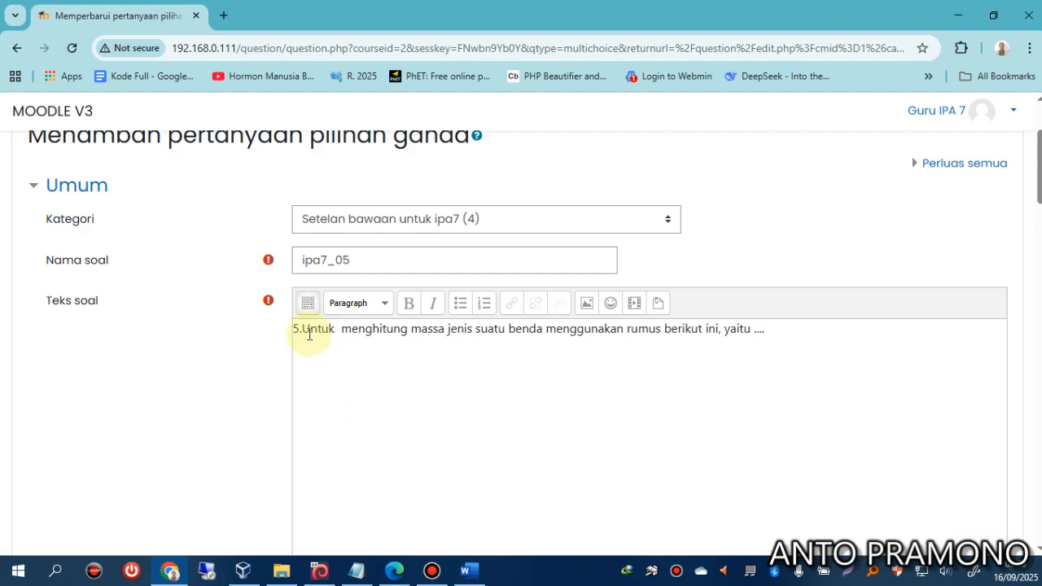
click(304, 330)
key(BackSpace)
key(BackSpace)
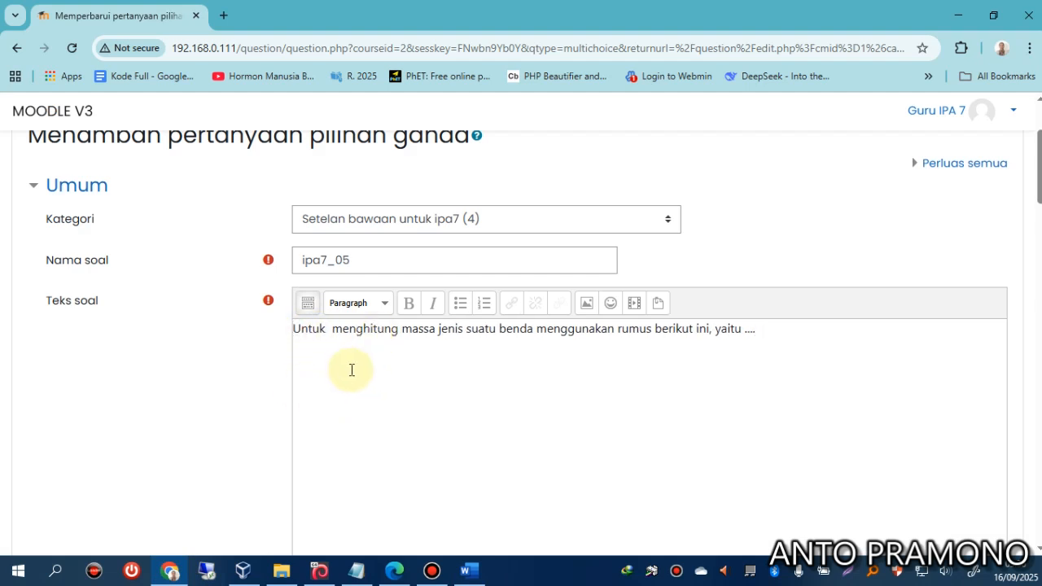
scroll(348, 367, down, 10)
scroll(305, 392, down, 1)
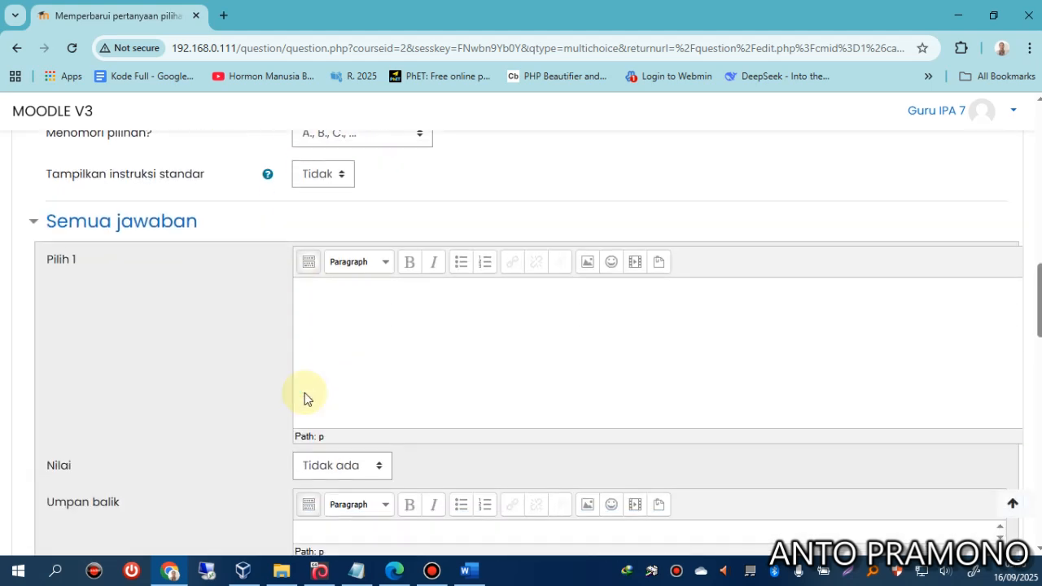
Insert the MathType formula ρ = m/V into Pilih 1 and grade it 100%.
click(356, 323)
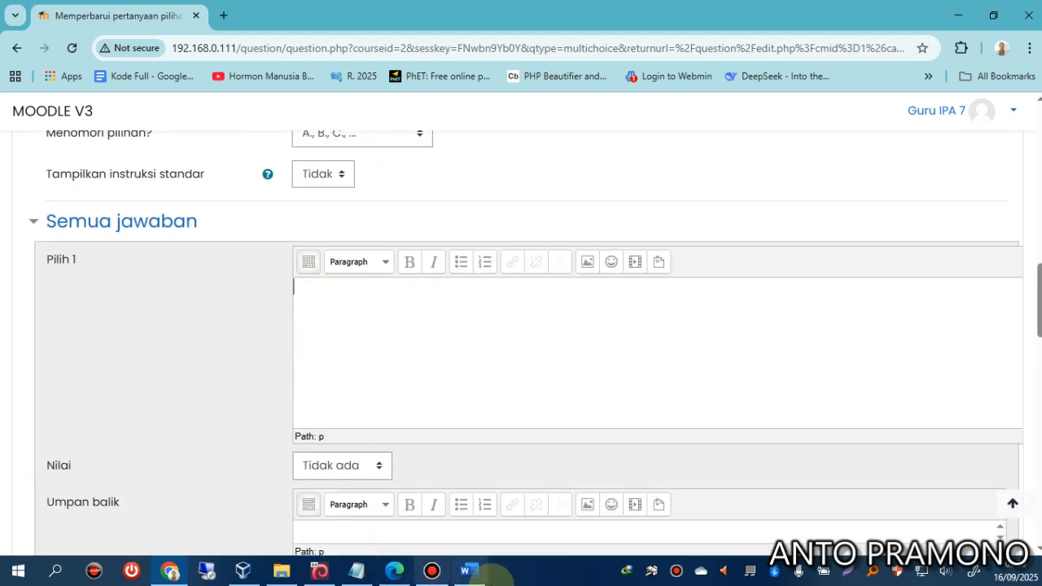
click(463, 572)
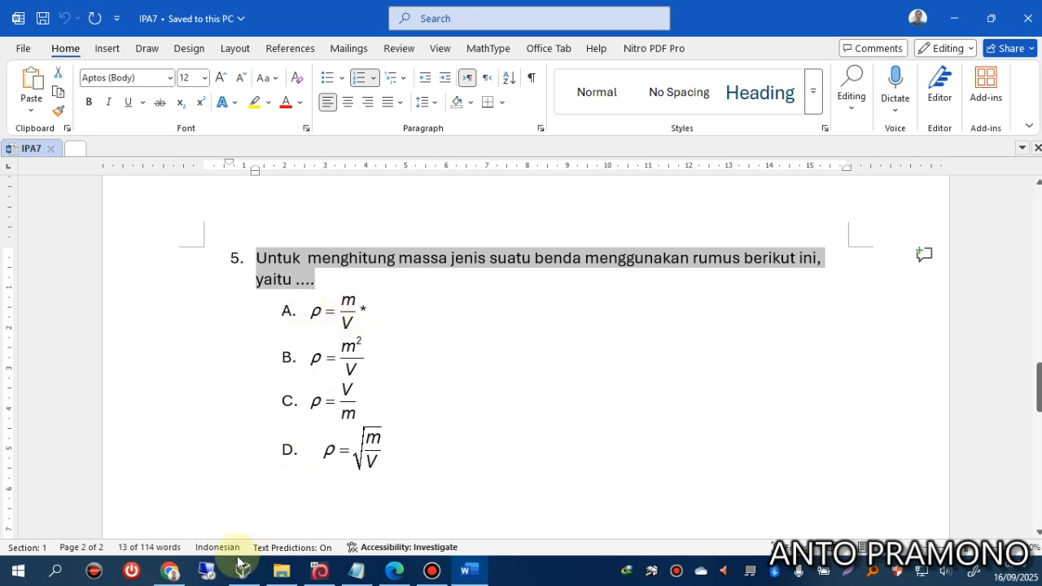
click(171, 572)
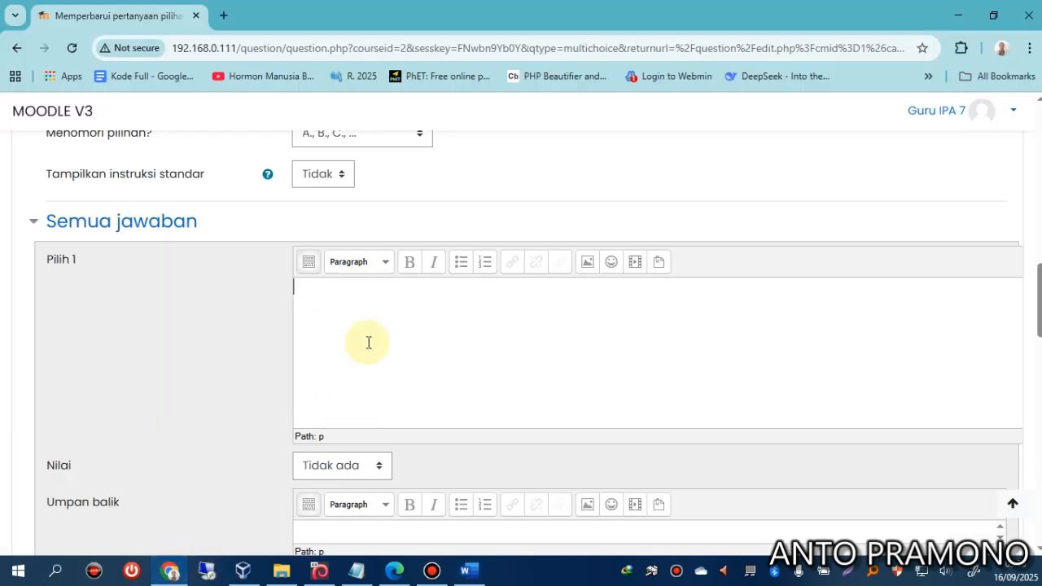
click(310, 264)
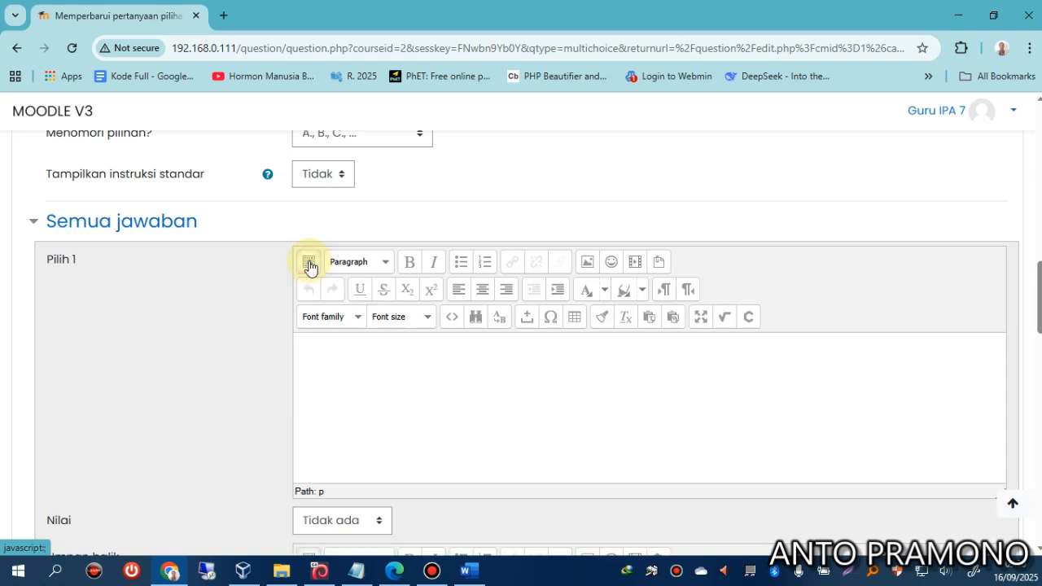
click(725, 320)
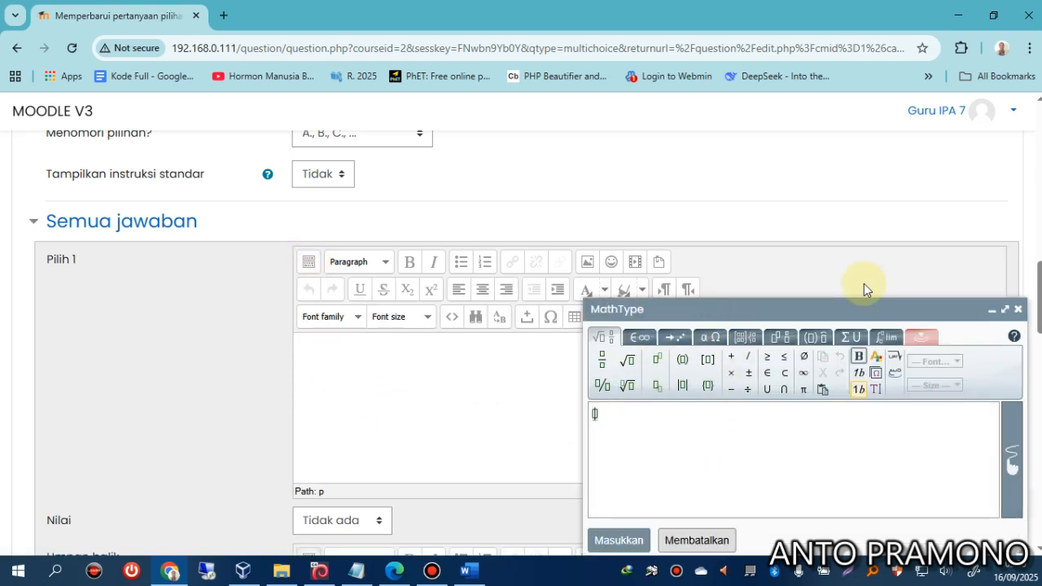
click(711, 336)
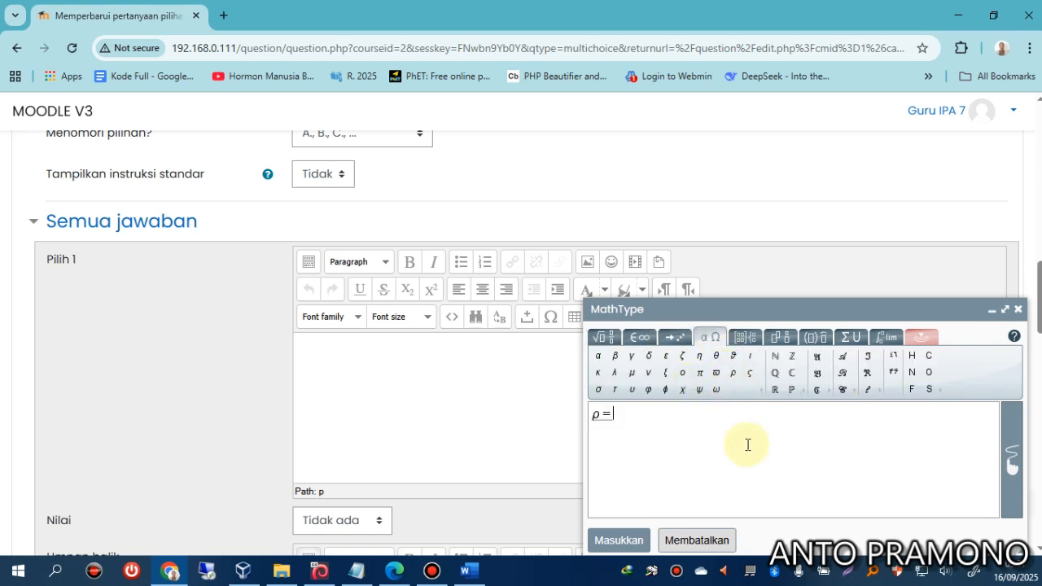
click(600, 337)
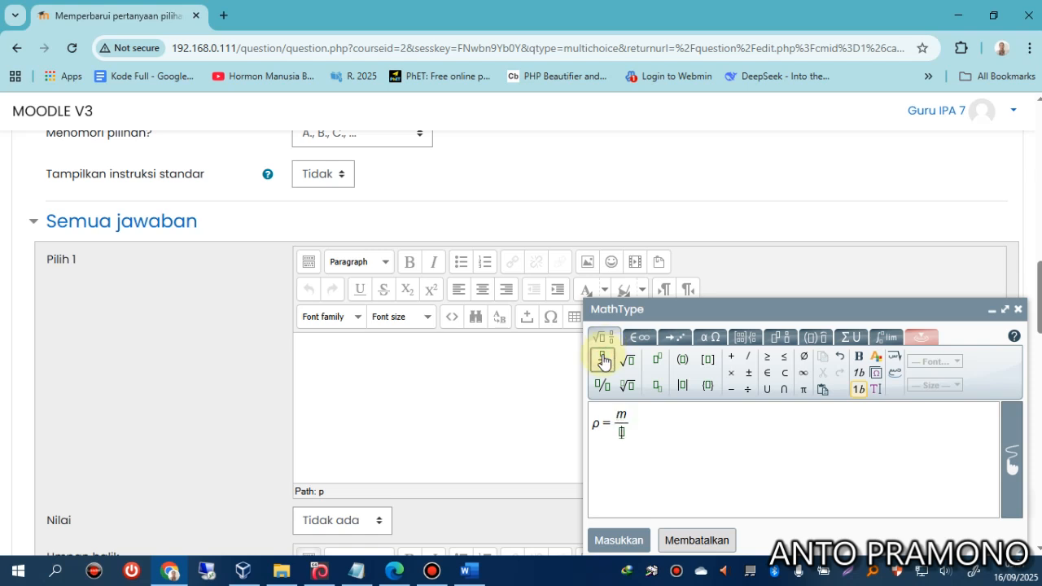
click(616, 541)
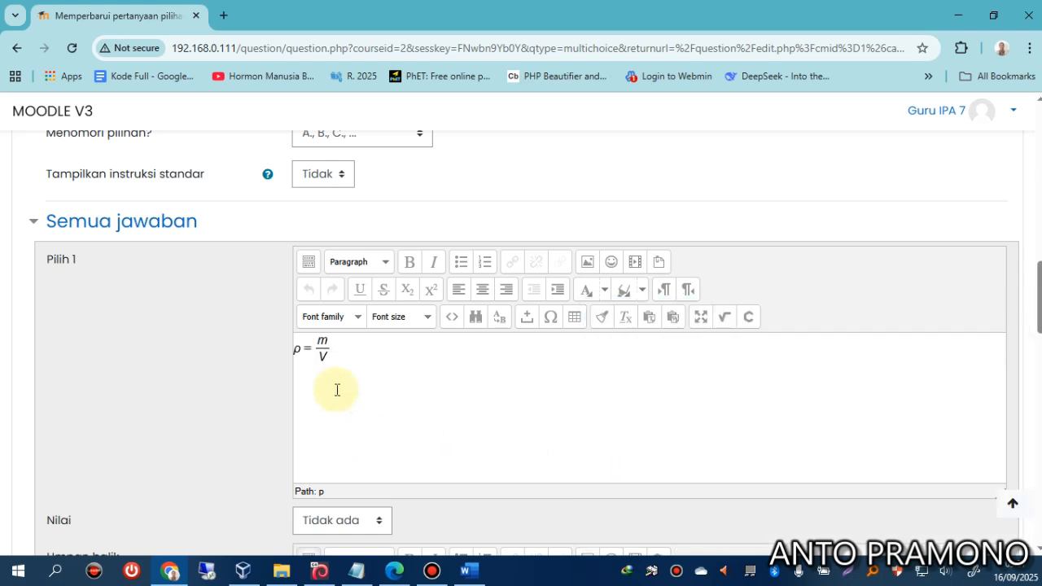
scroll(357, 360, down, 1)
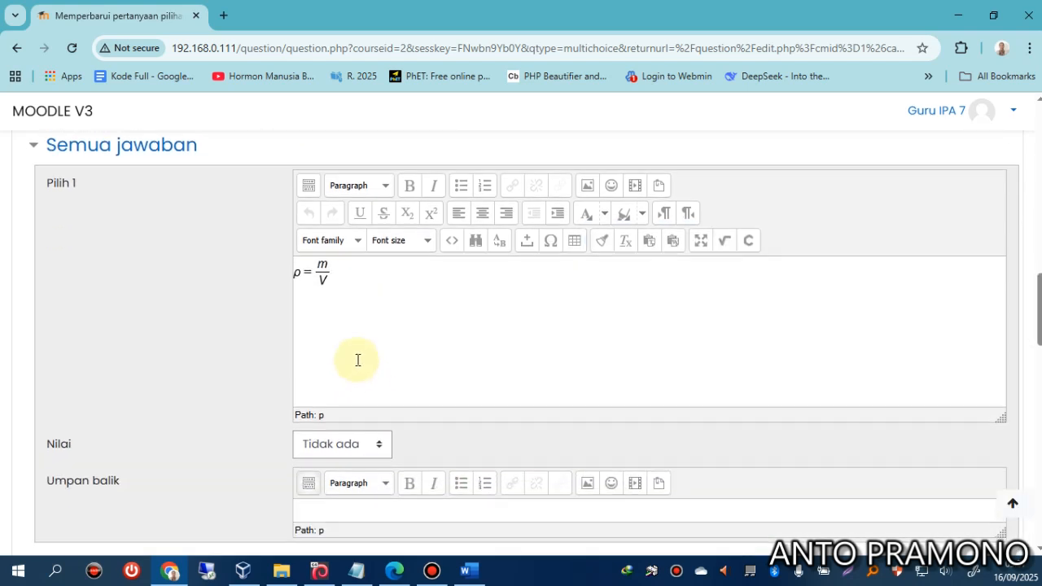
click(364, 445)
click(319, 14)
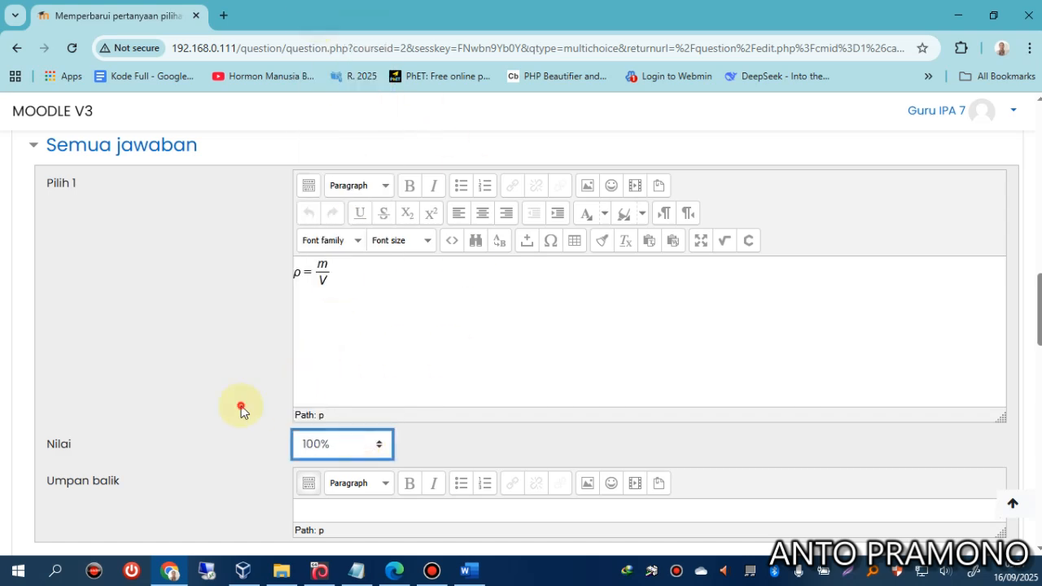
scroll(241, 411, down, 6)
scroll(286, 356, up, 2)
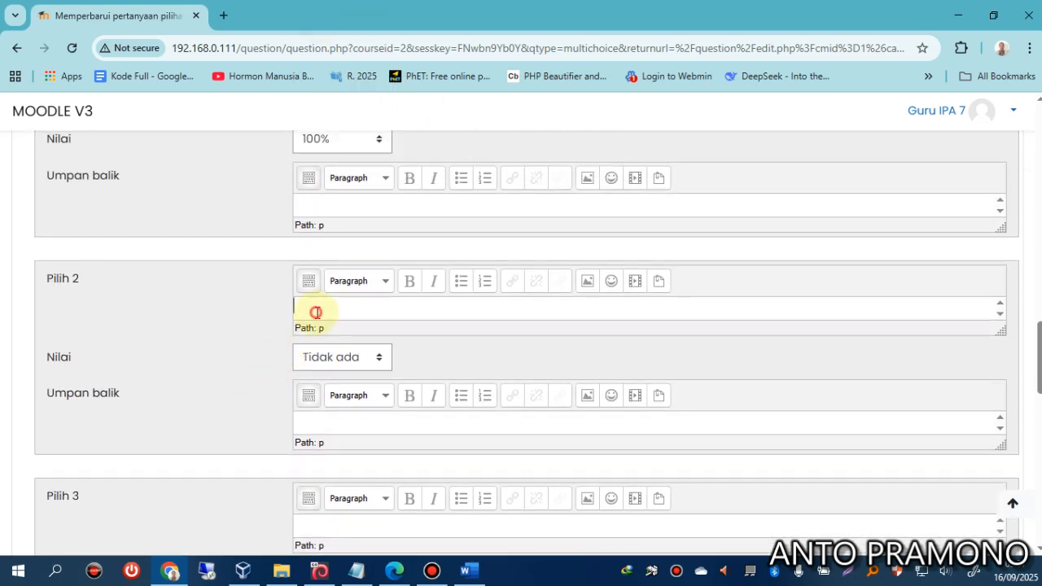
Build ρ = m²/V in MathType and insert it into Pilih 2.
click(465, 570)
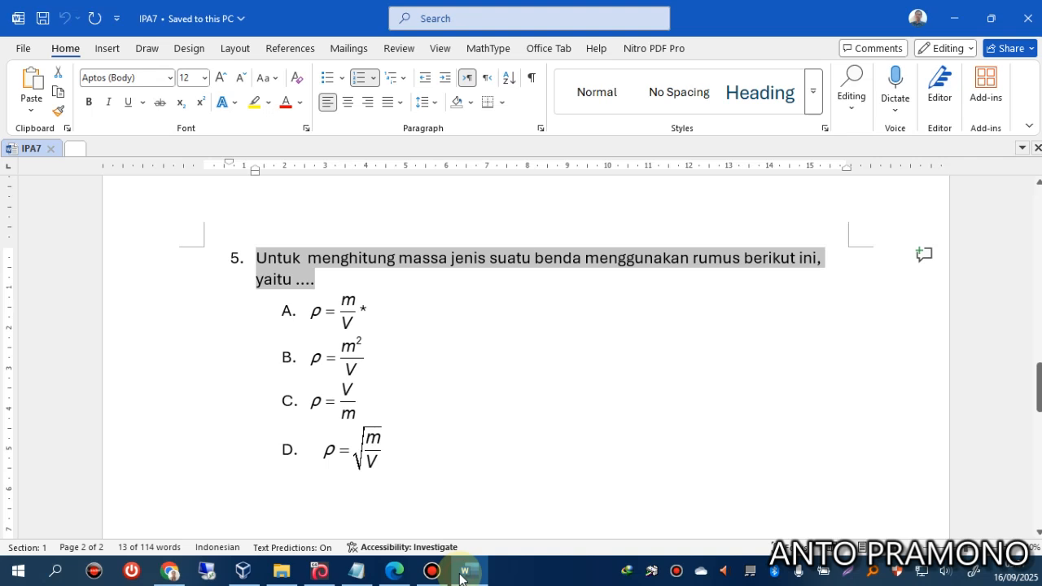
click(172, 572)
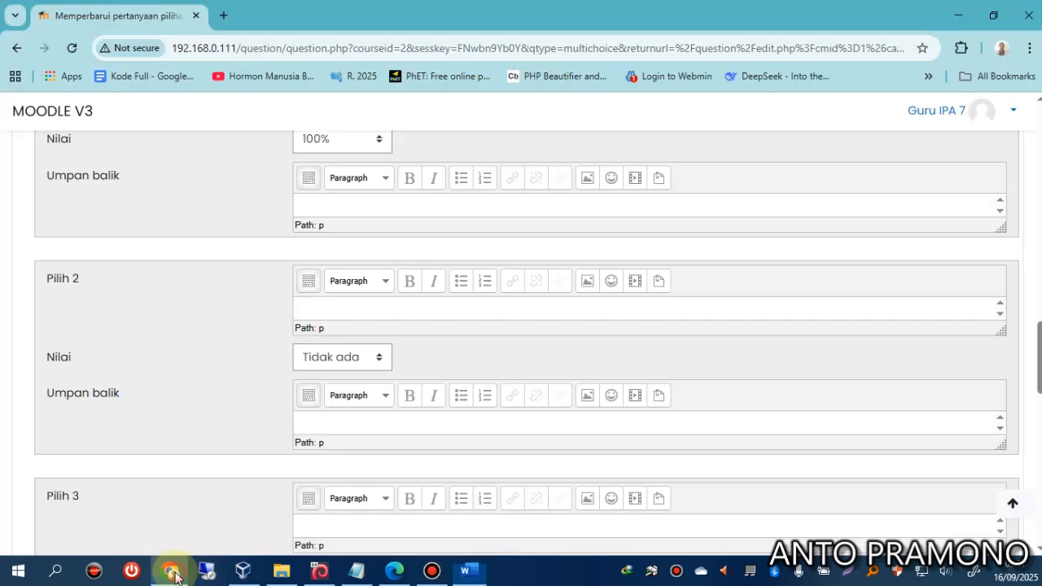
click(309, 281)
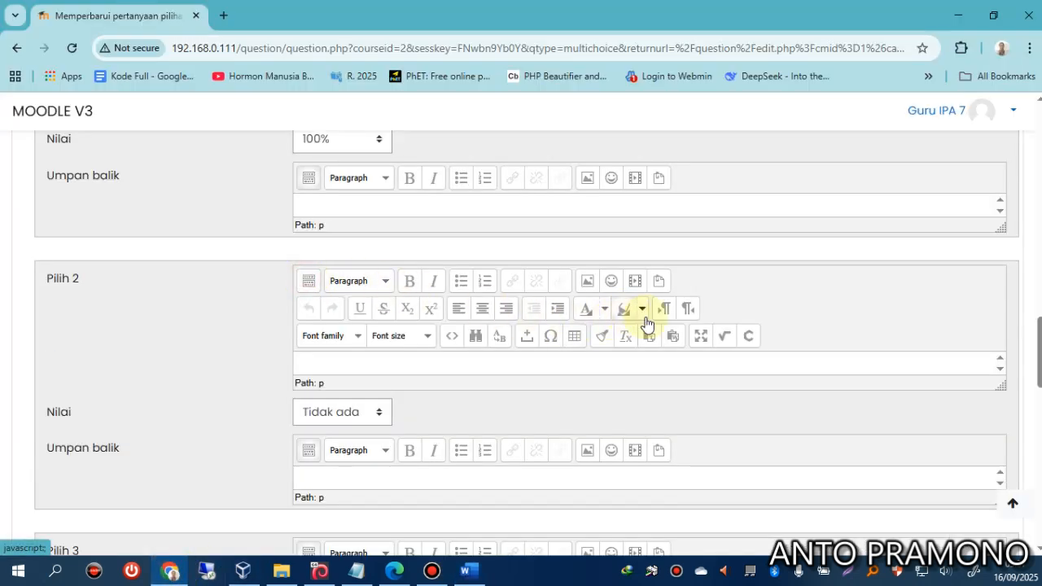
click(727, 337)
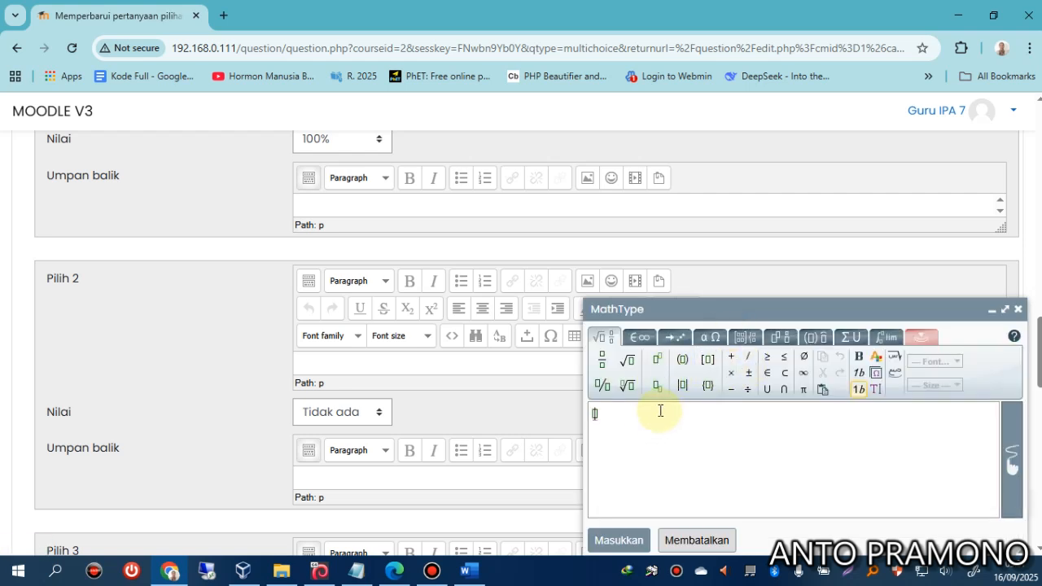
click(706, 339)
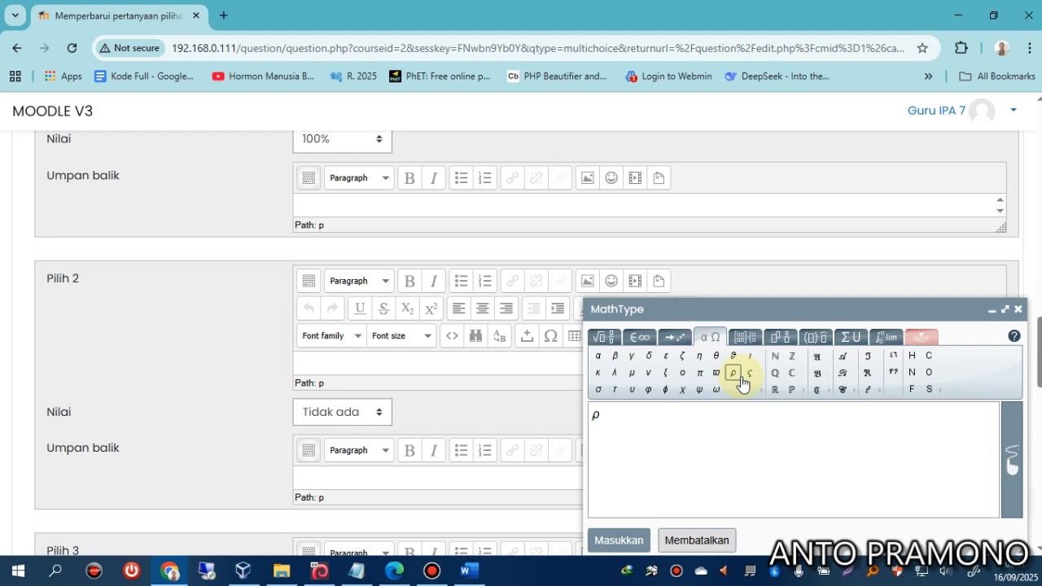
click(601, 338)
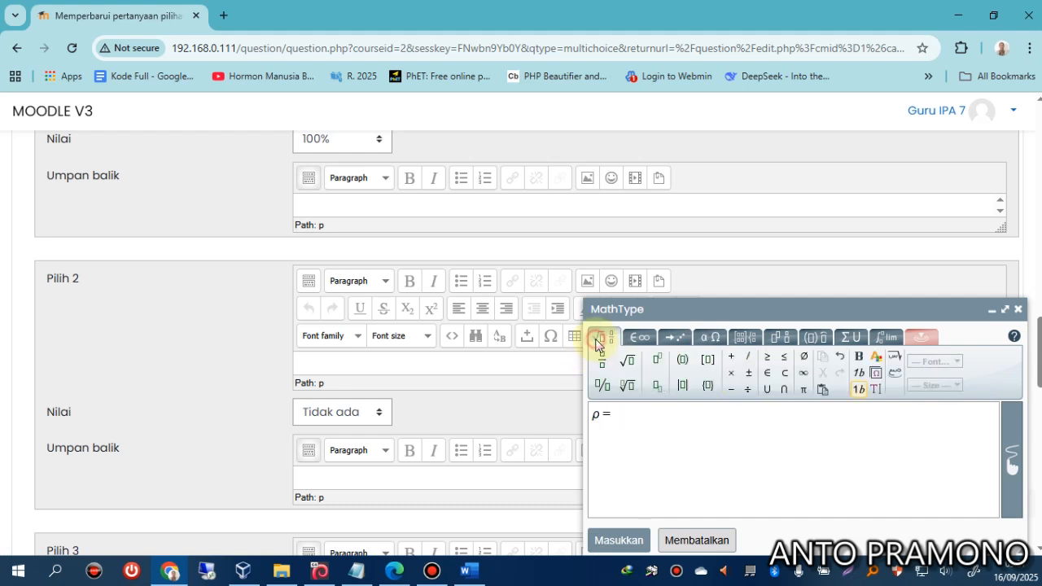
click(602, 359)
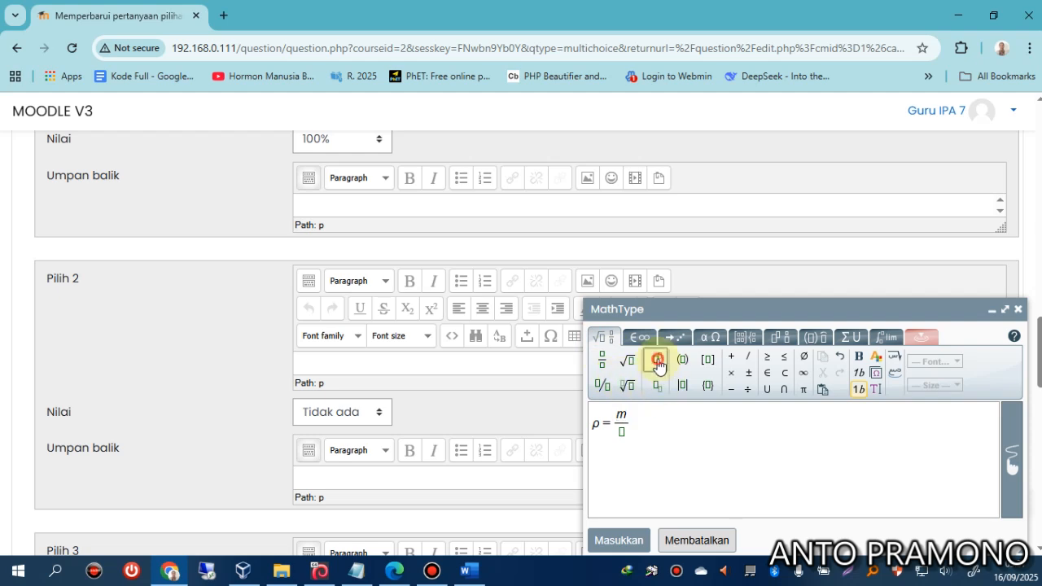
text(2)
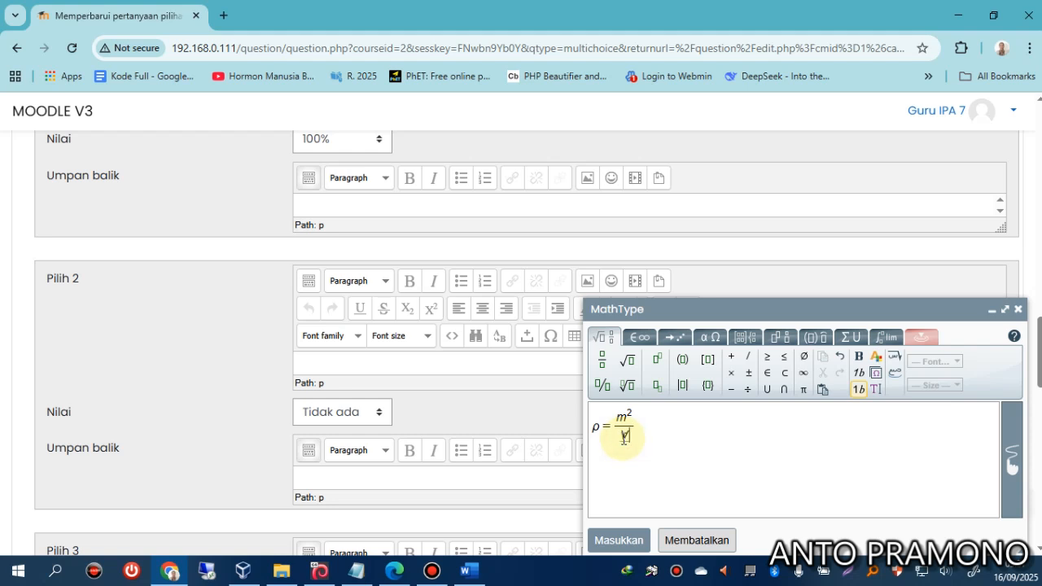
click(624, 541)
scroll(430, 350, down, 4)
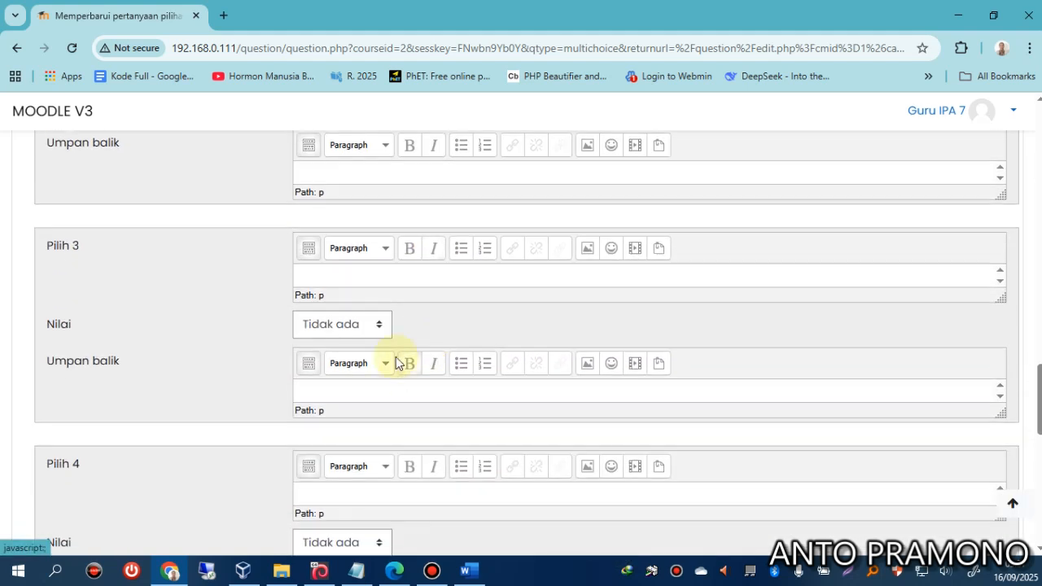
Build ρ = V/m in MathType and insert it into Pilih 3.
click(388, 275)
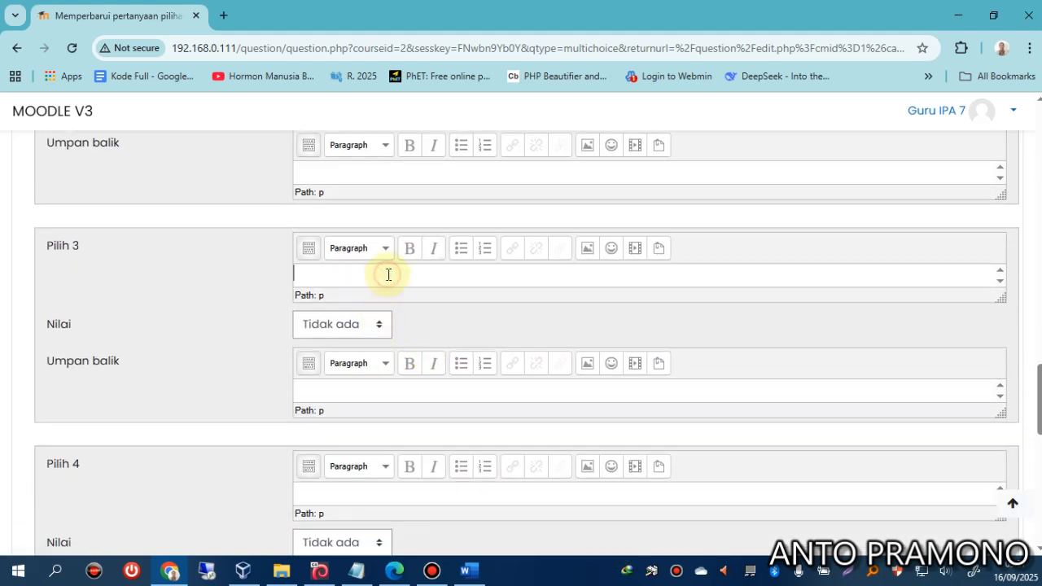
click(461, 572)
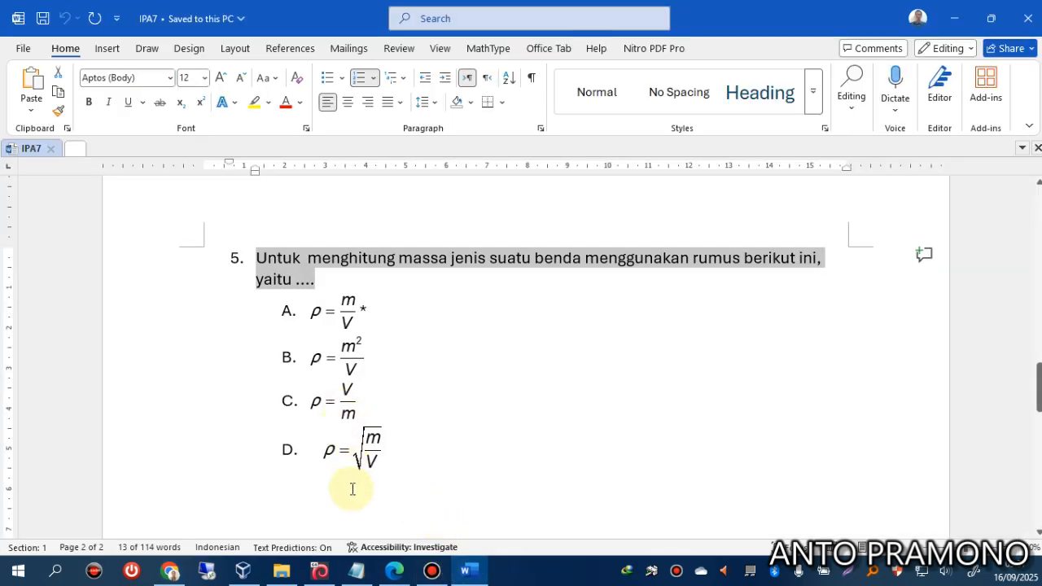
click(170, 569)
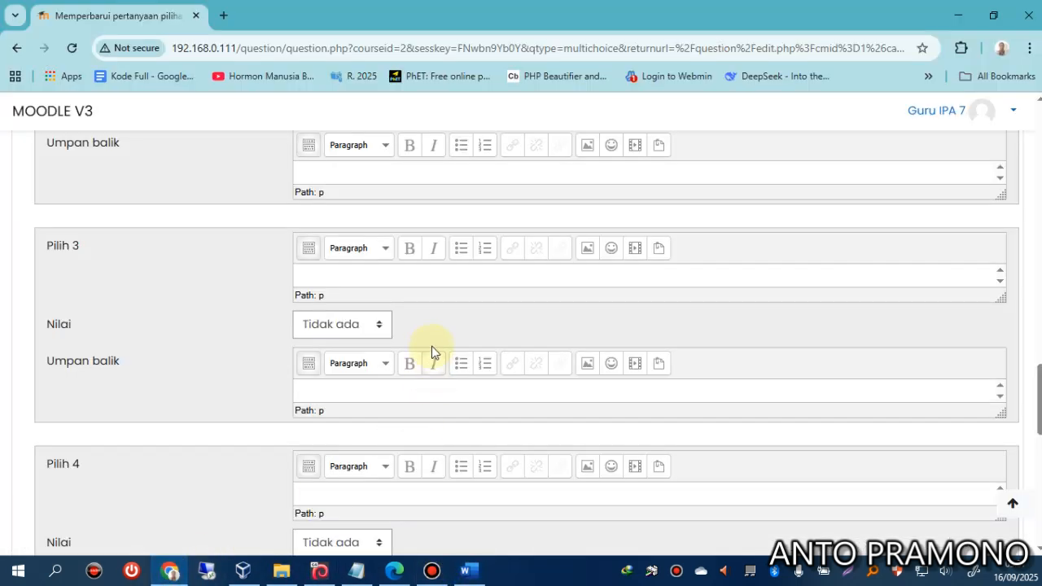
click(308, 249)
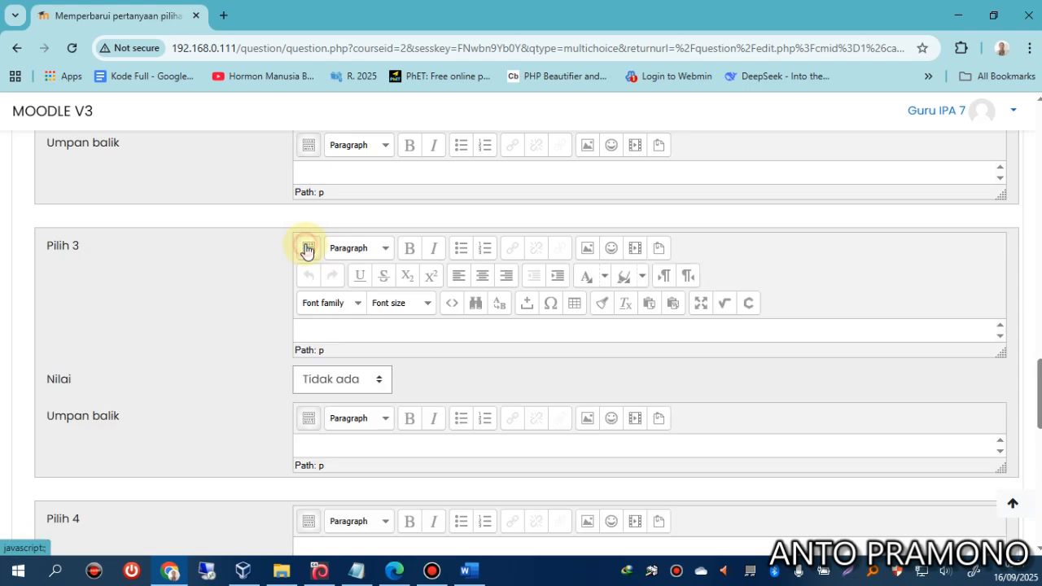
click(725, 303)
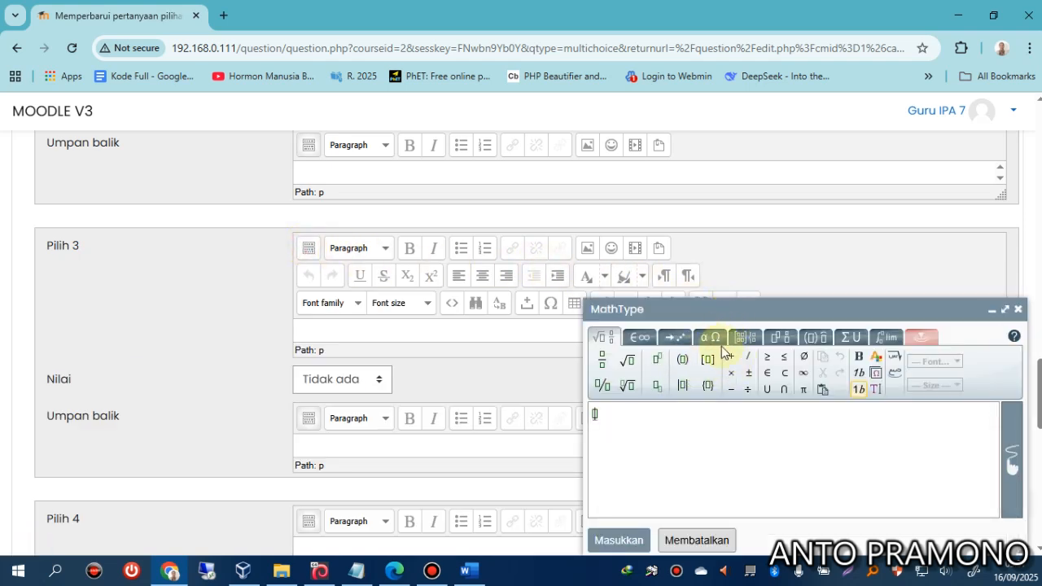
click(709, 340)
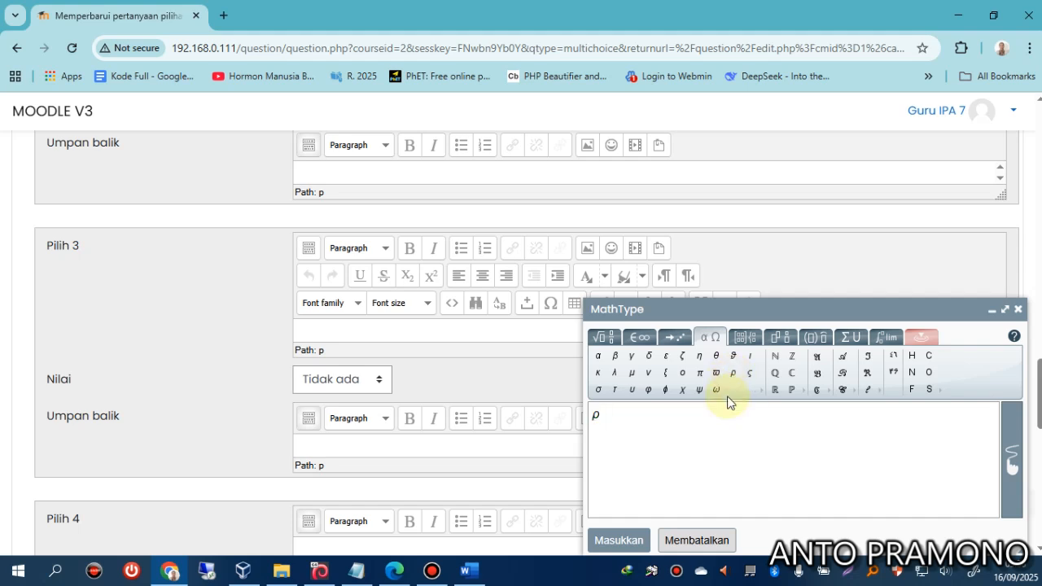
click(599, 337)
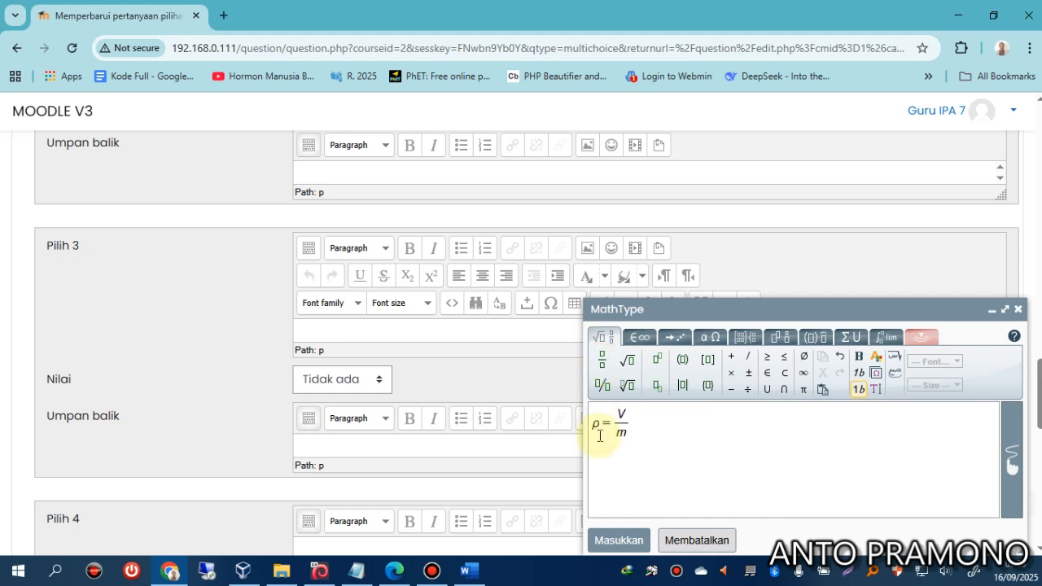
click(619, 540)
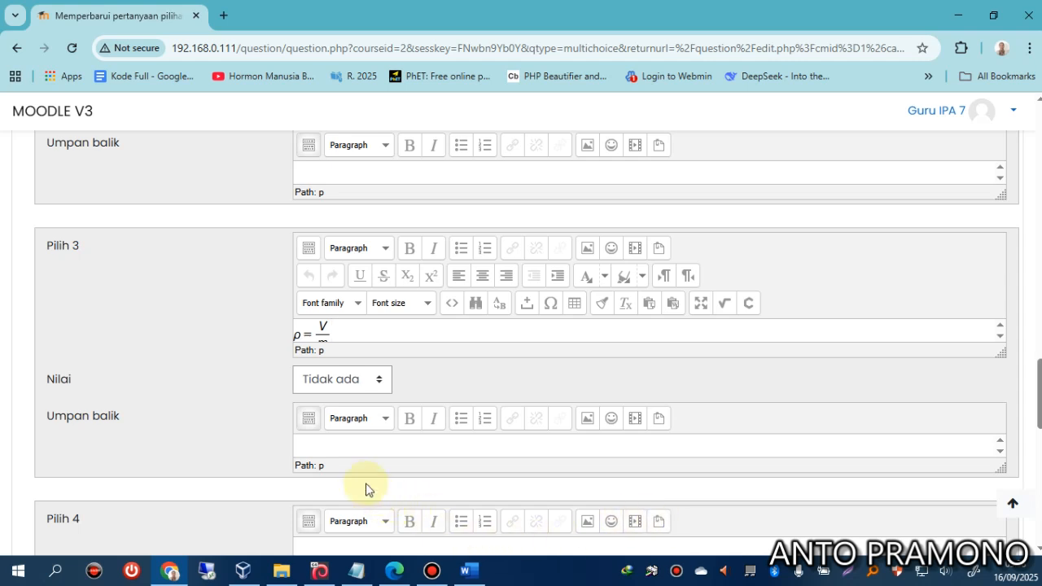
scroll(325, 464, down, 2)
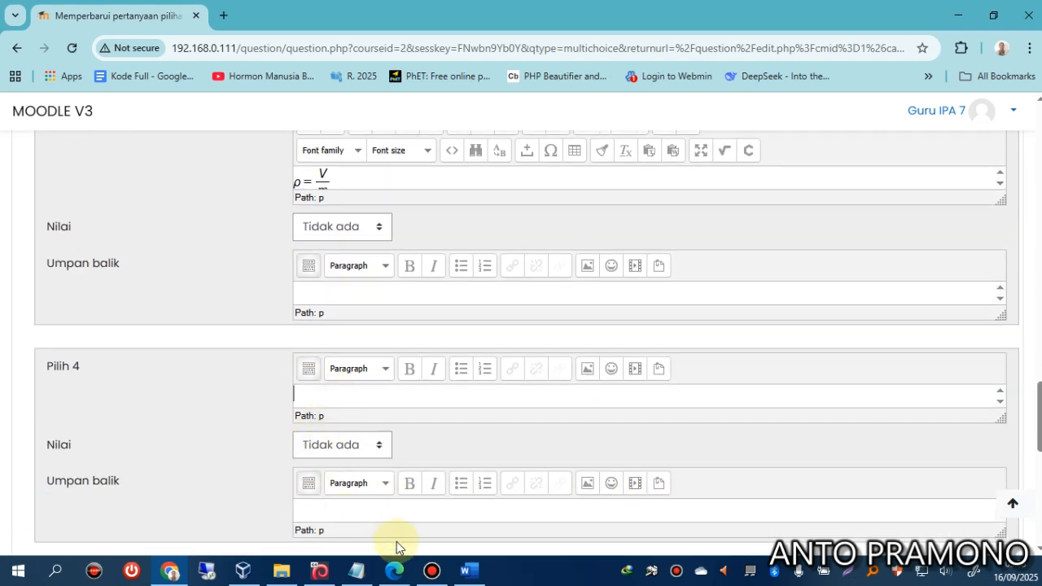
Insert ρ = √(m/V) into Pilih 4 with MathType and save question ipa7_05.
click(467, 569)
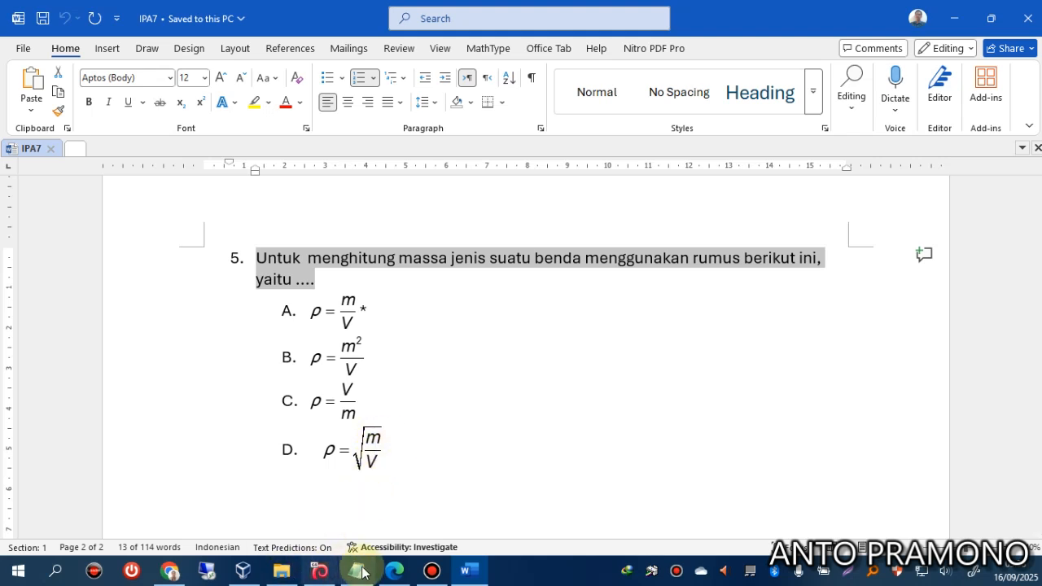
click(170, 571)
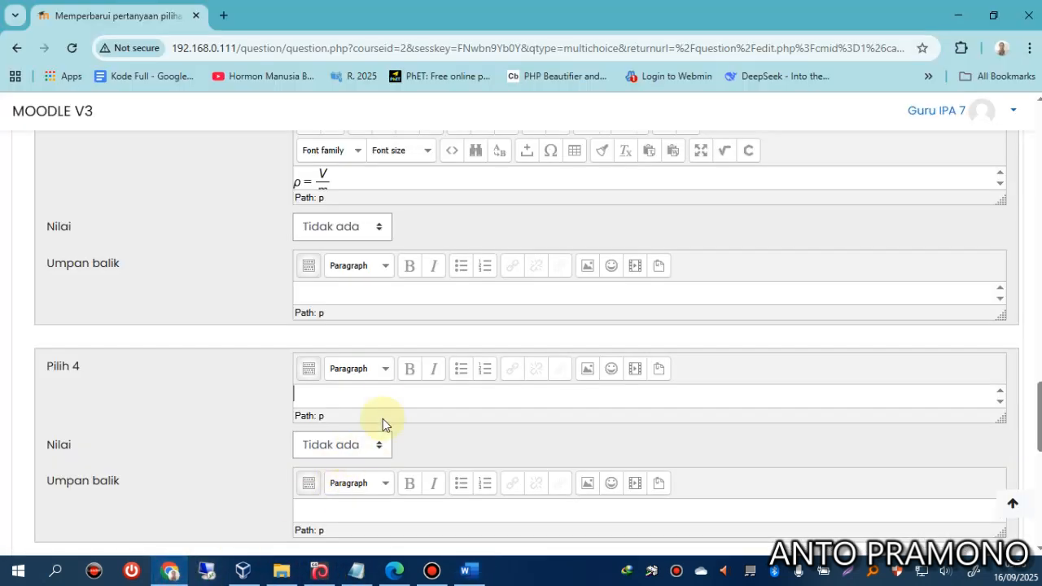
click(309, 373)
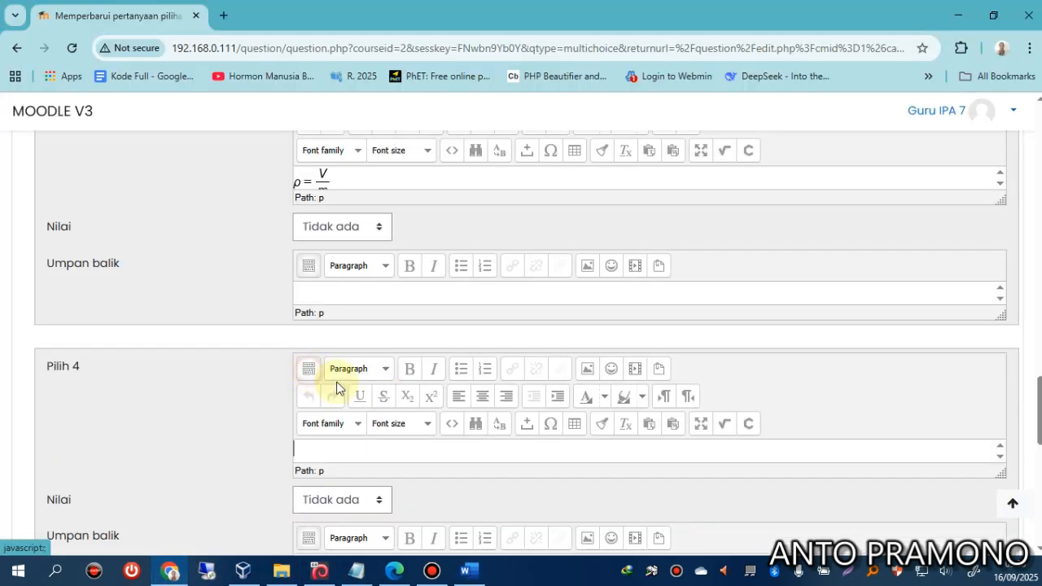
click(721, 424)
click(715, 339)
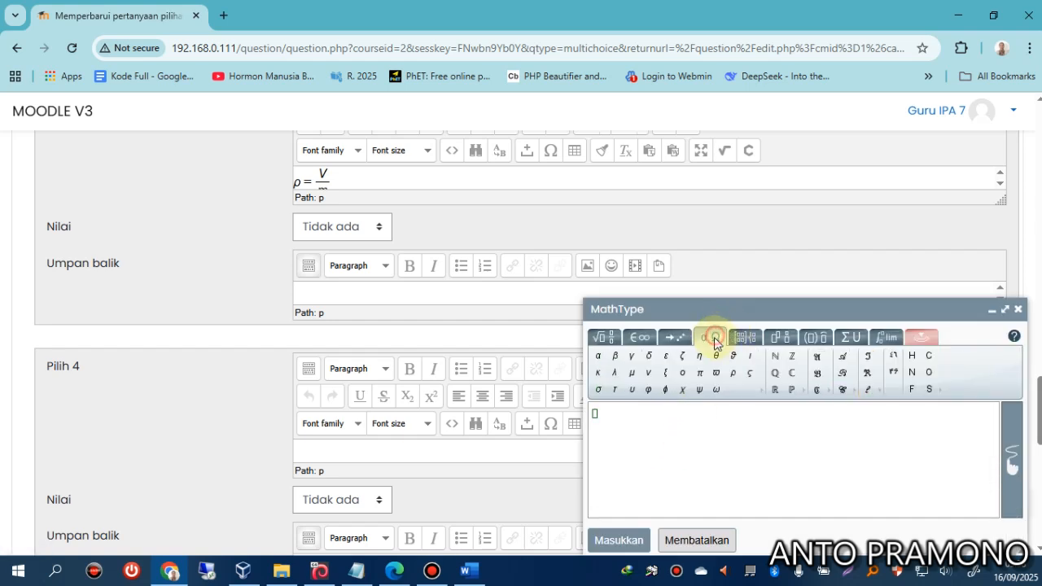
click(732, 374)
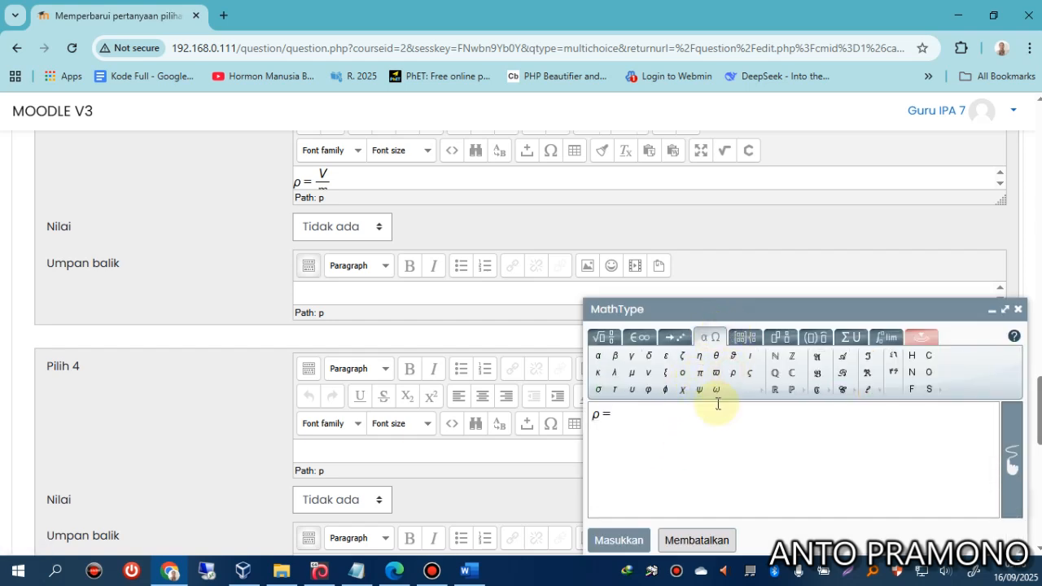
click(603, 337)
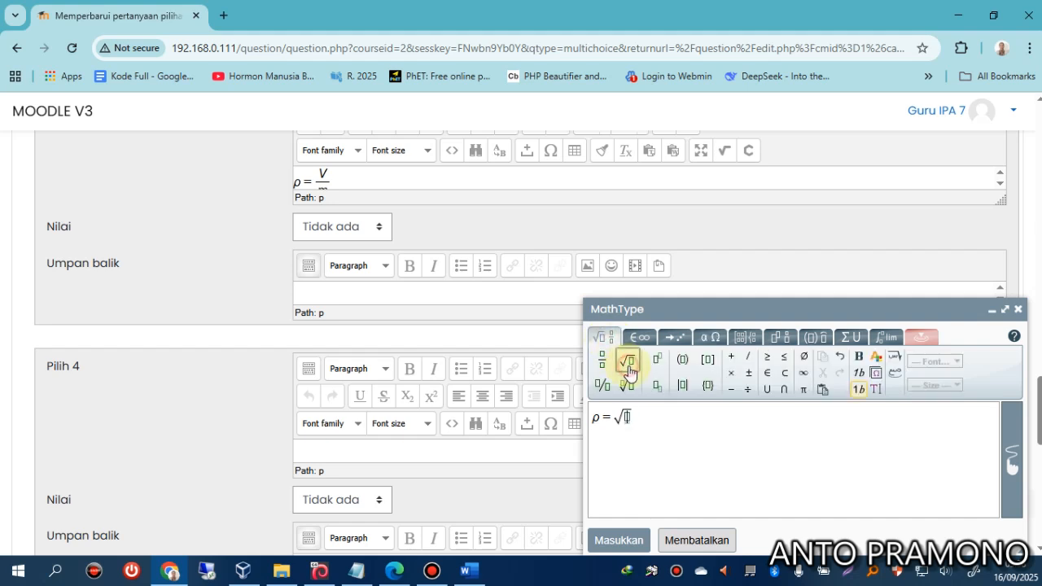
click(602, 359)
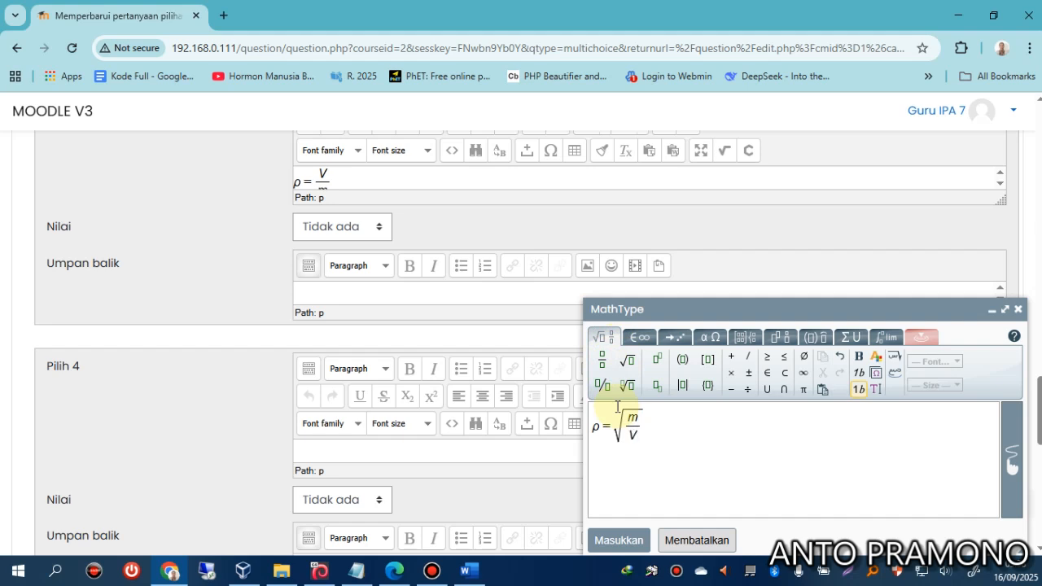
click(612, 540)
scroll(346, 417, down, 10)
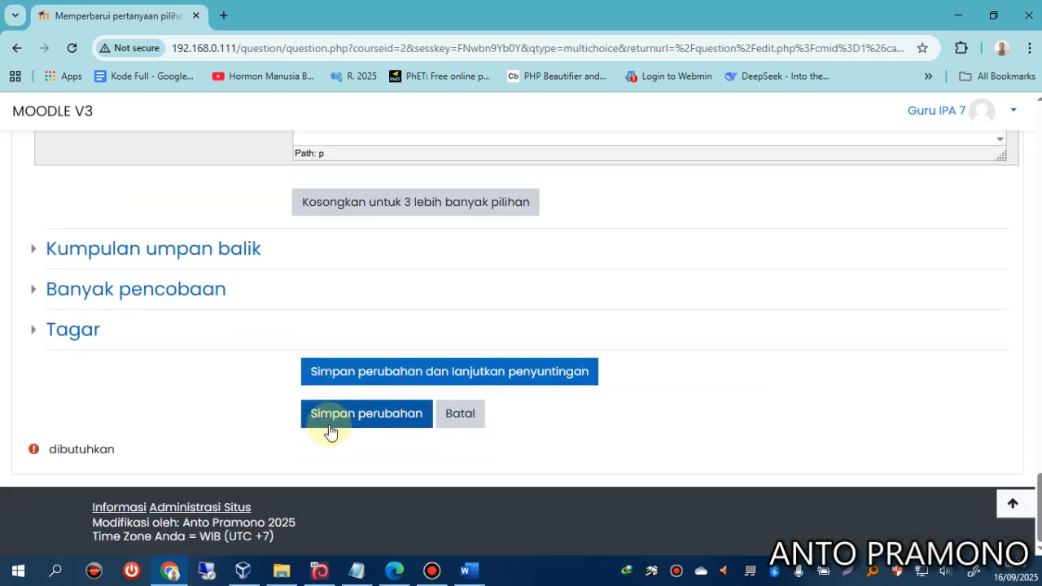
click(344, 415)
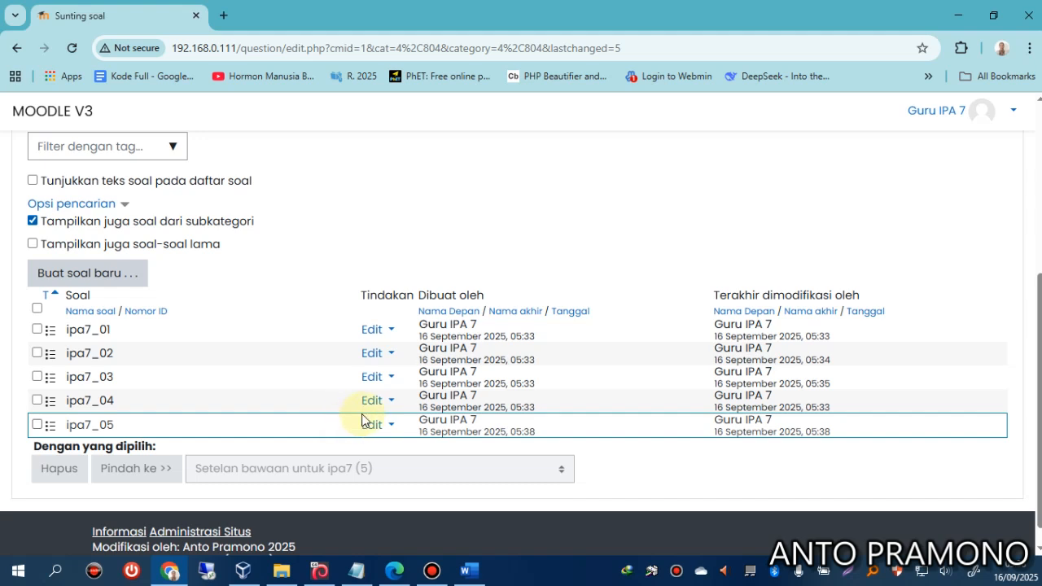
Preview ipa7_05, fill in the correct answer ρ = m/V, and close the preview.
click(367, 423)
click(237, 431)
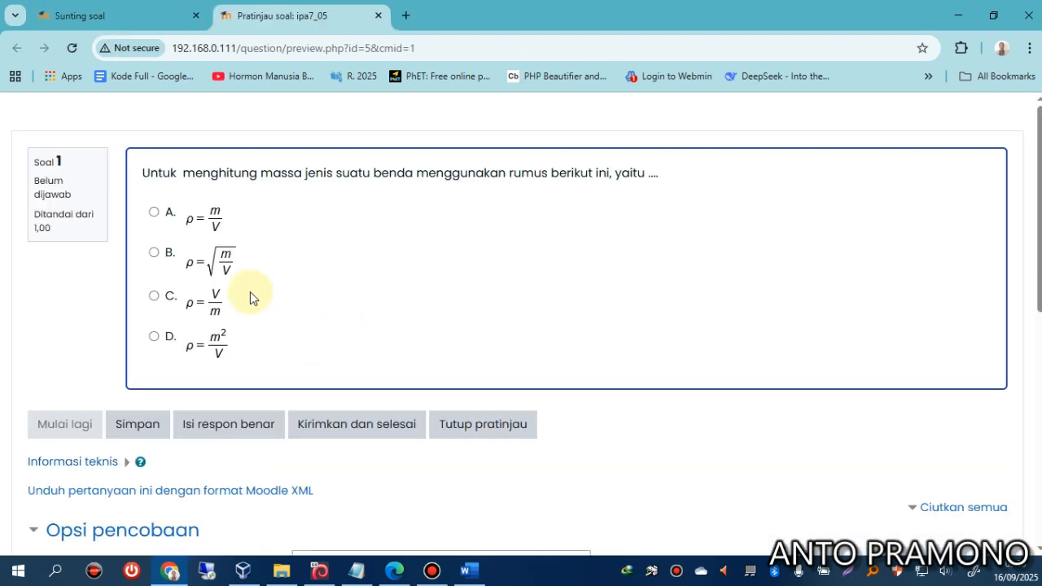
click(242, 424)
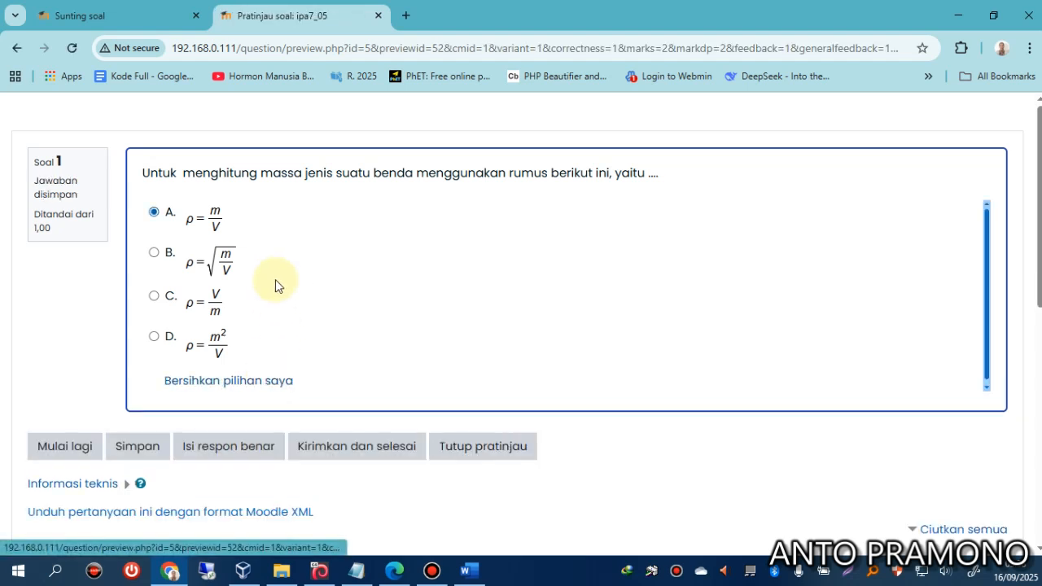
click(376, 18)
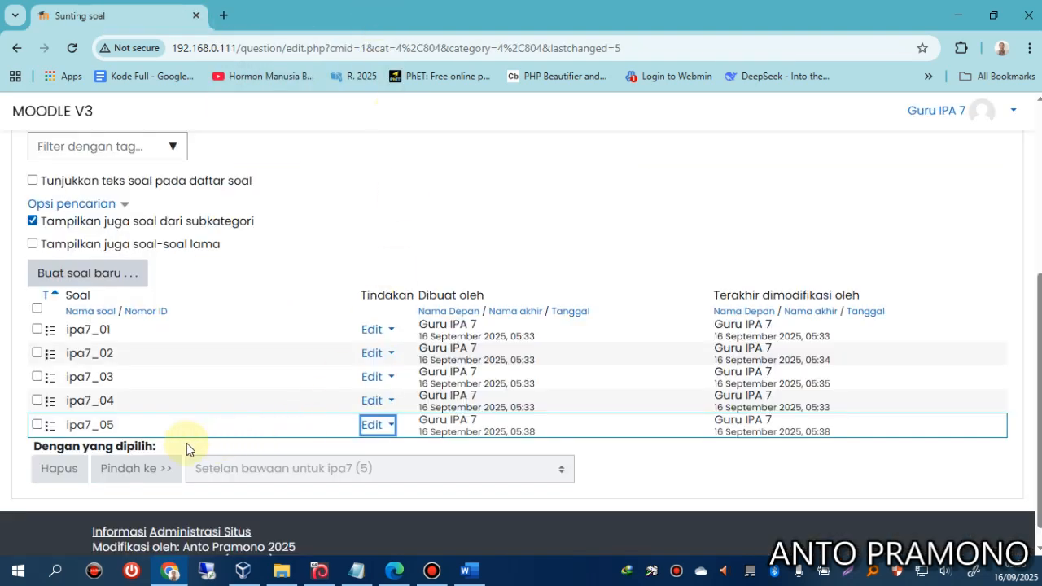
scroll(133, 384, up, 4)
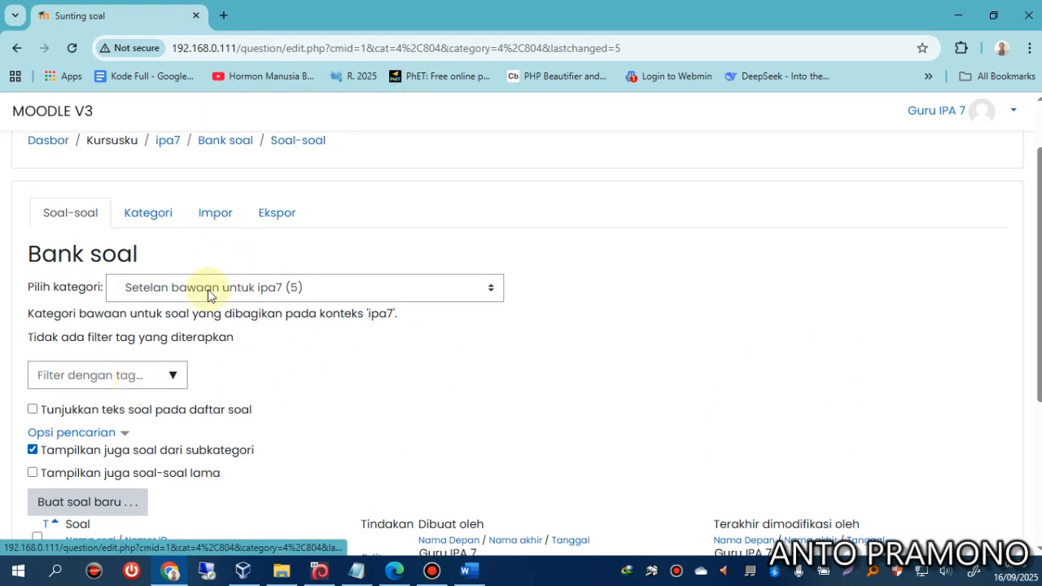
Add all five bank questions ipa7_01–ipa7_05 to the quiz from the question bank.
click(177, 223)
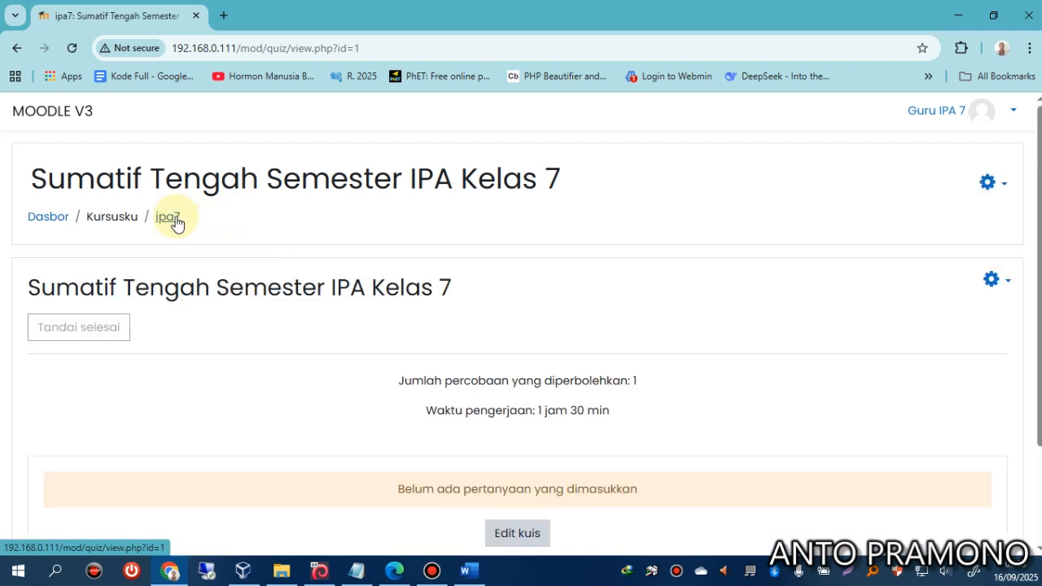
click(521, 533)
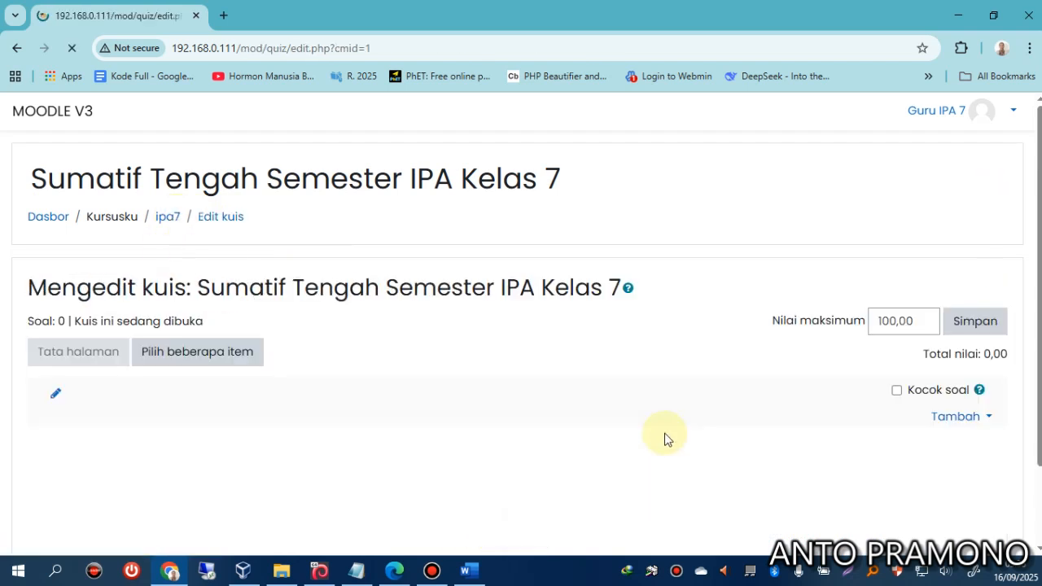
click(952, 419)
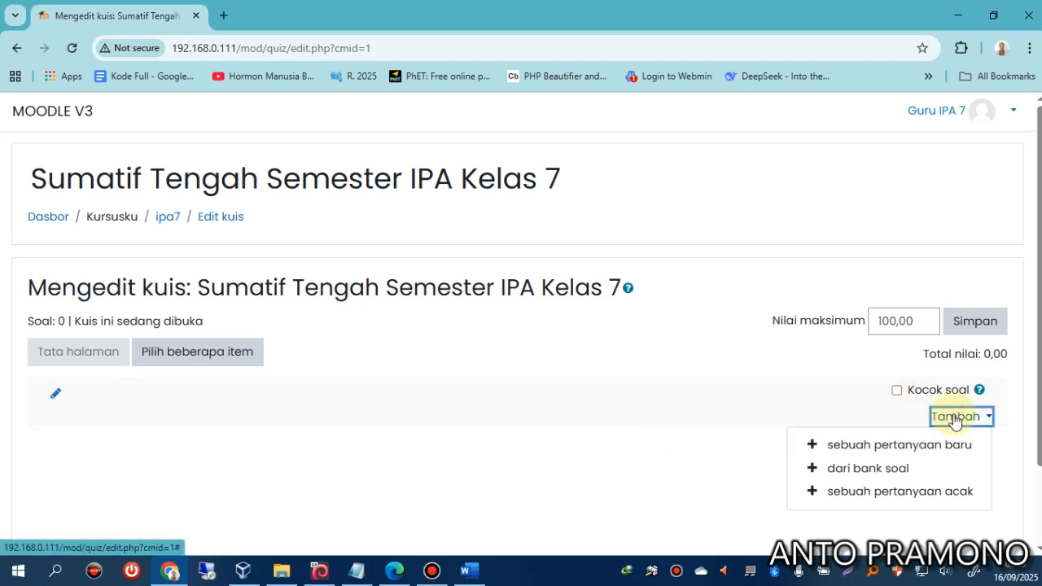
click(867, 468)
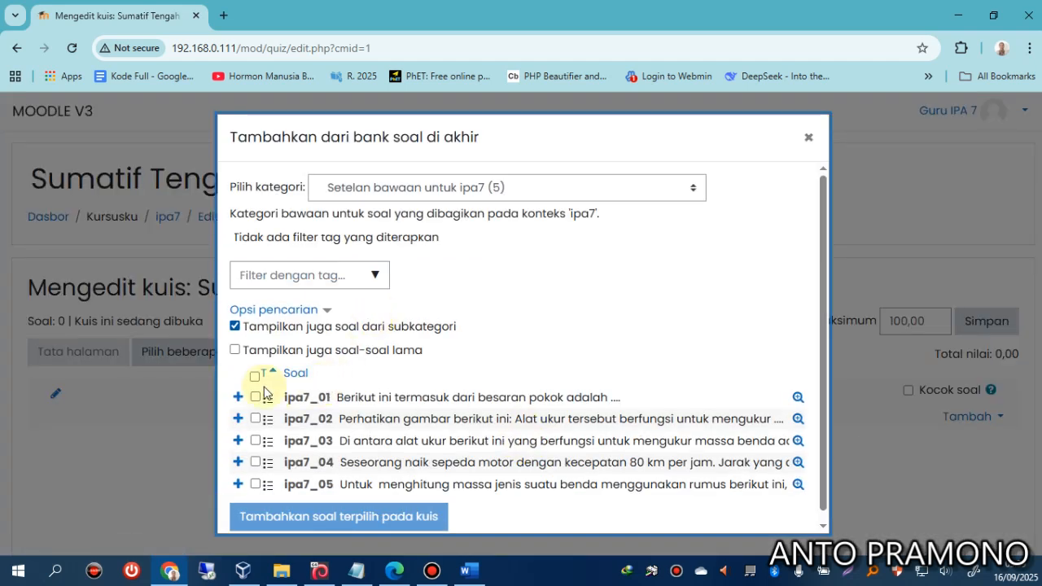
click(254, 377)
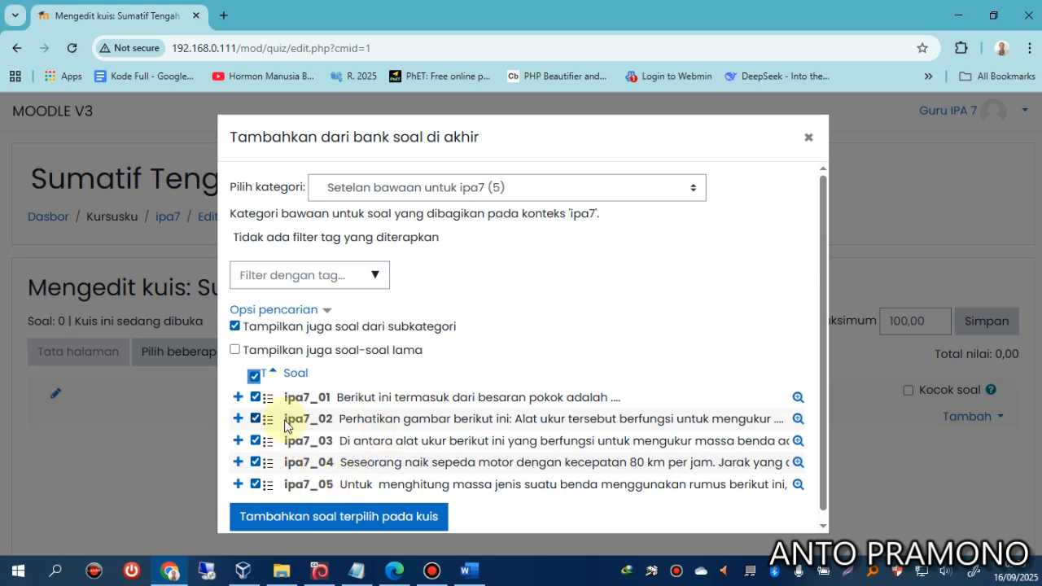
click(349, 525)
scroll(541, 329, down, 4)
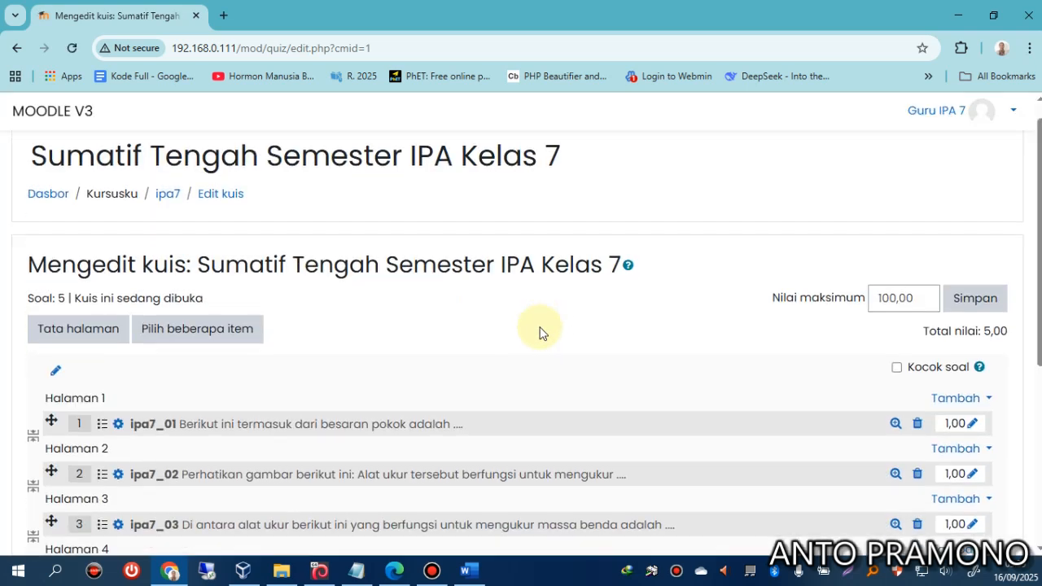
scroll(541, 336, up, 4)
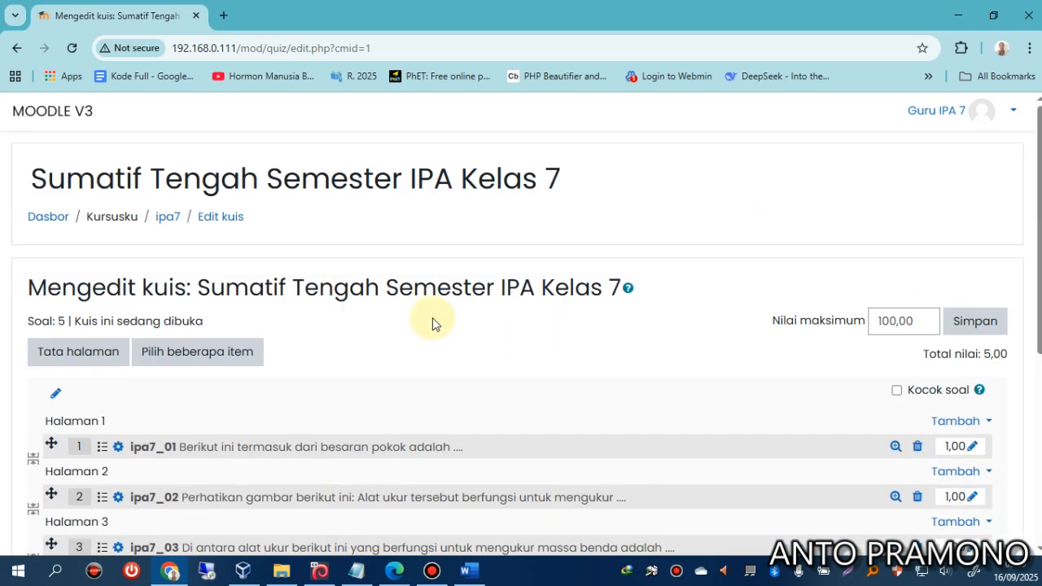
Start a quiz preview and answer questions 1 and 2 with Panjang and Panjang benda.
click(167, 218)
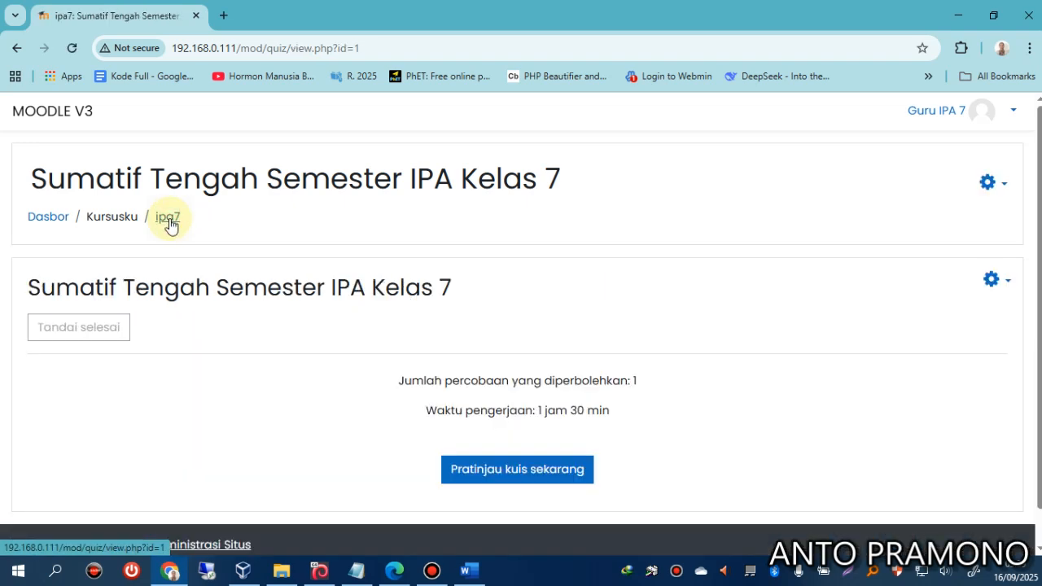
click(494, 472)
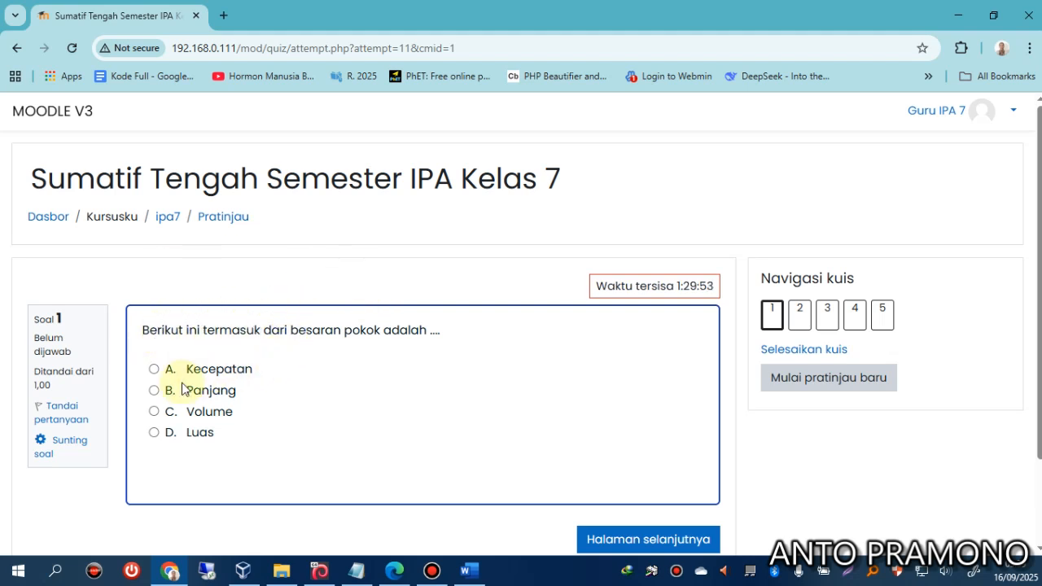
click(154, 391)
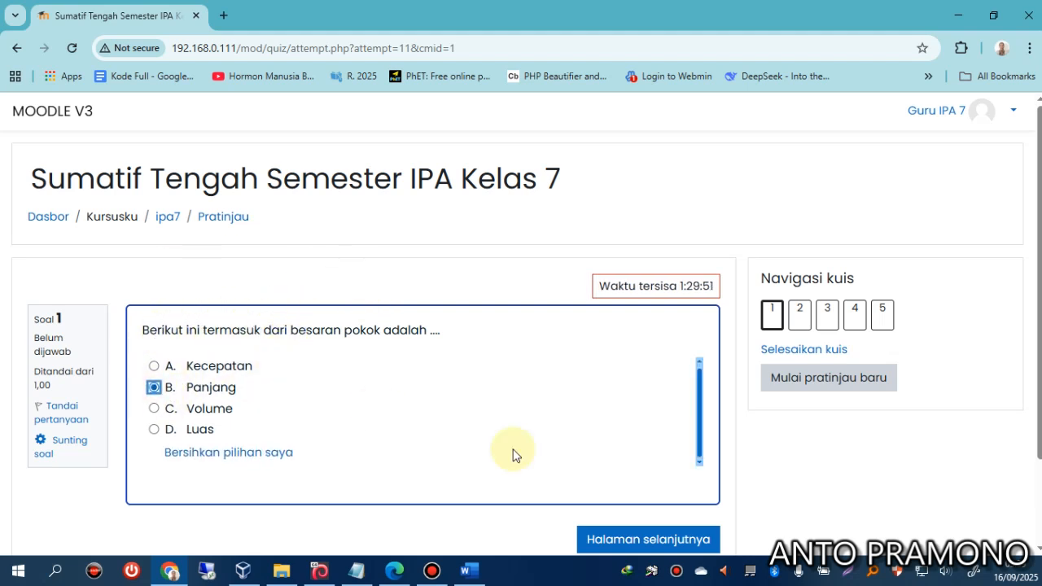
click(622, 540)
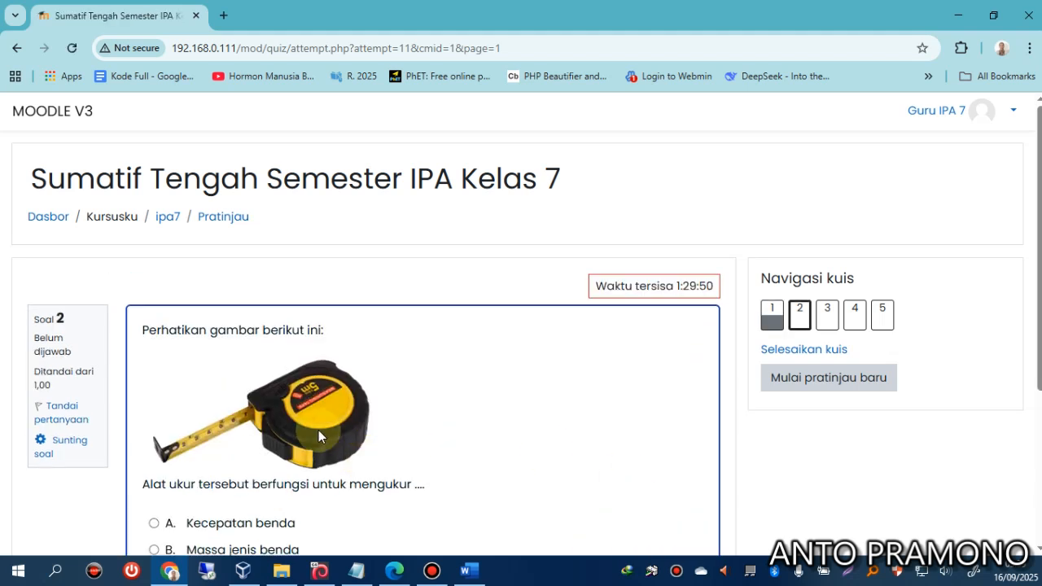
scroll(318, 431, down, 1)
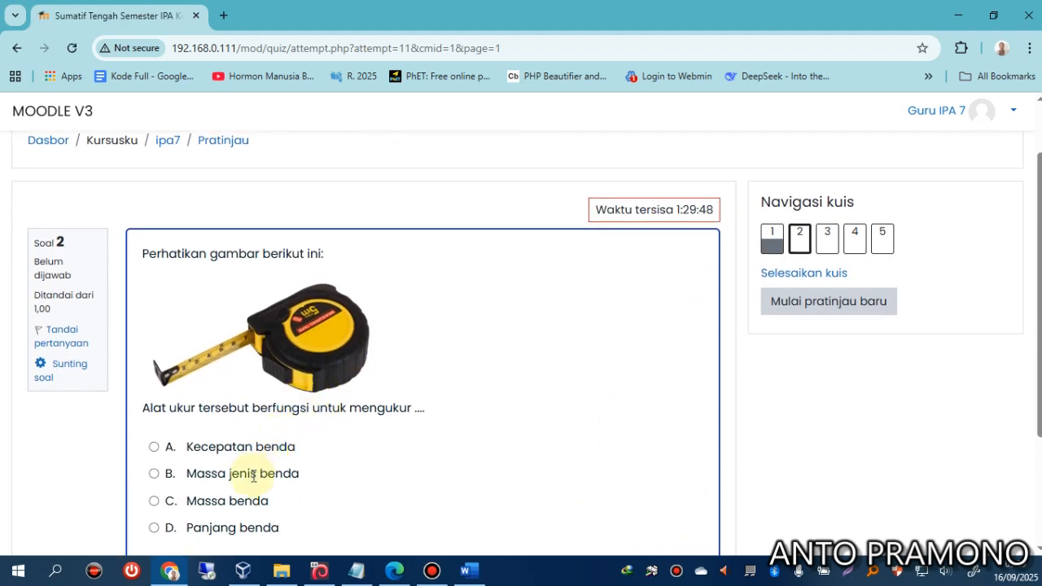
click(155, 529)
Answer questions 3–5 with the balance scale, 40 km and ρ = m/V, then finish the attempt.
scroll(392, 442, down, 3)
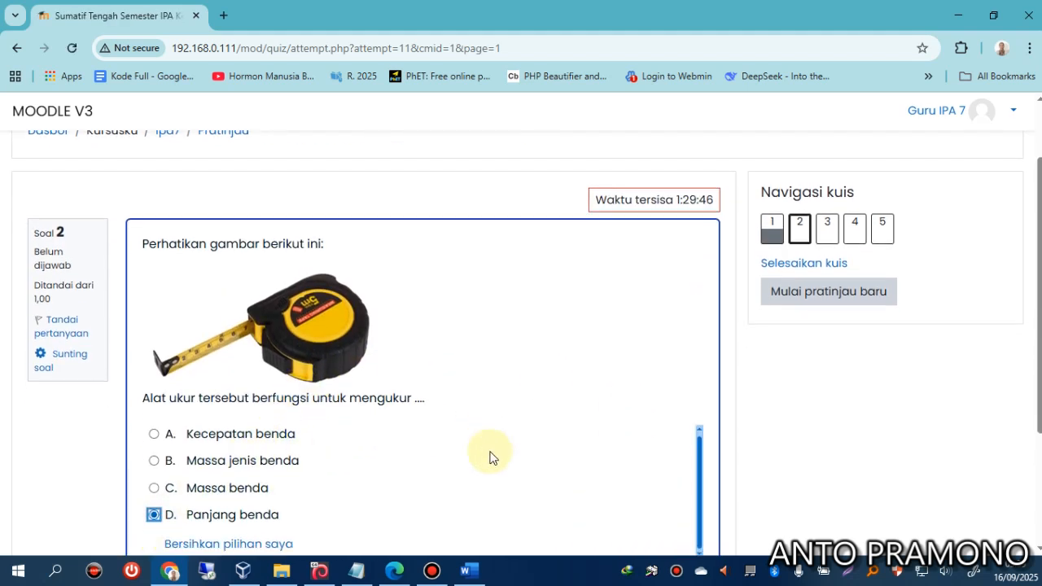
click(610, 437)
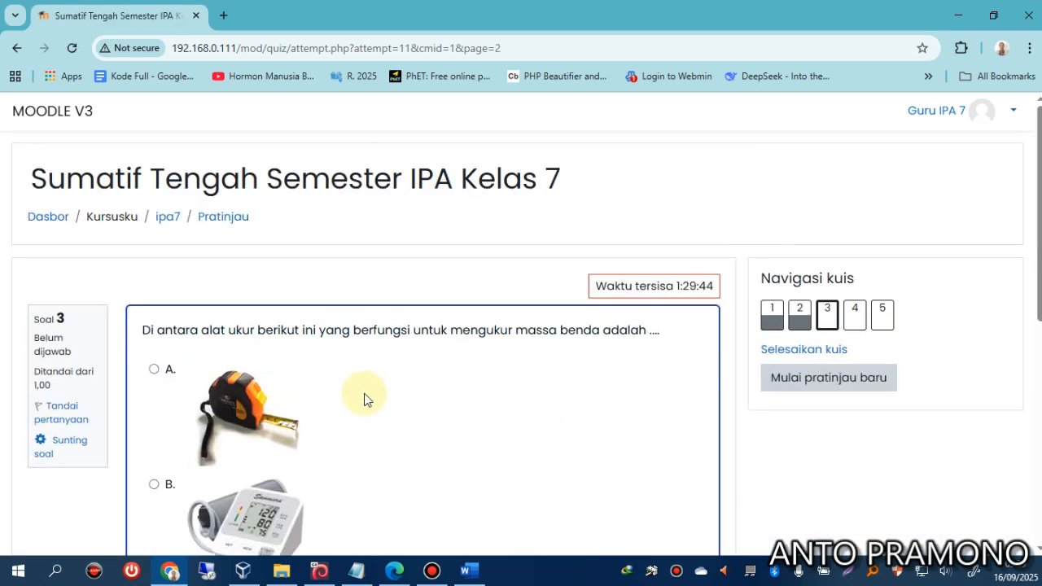
scroll(412, 395, down, 4)
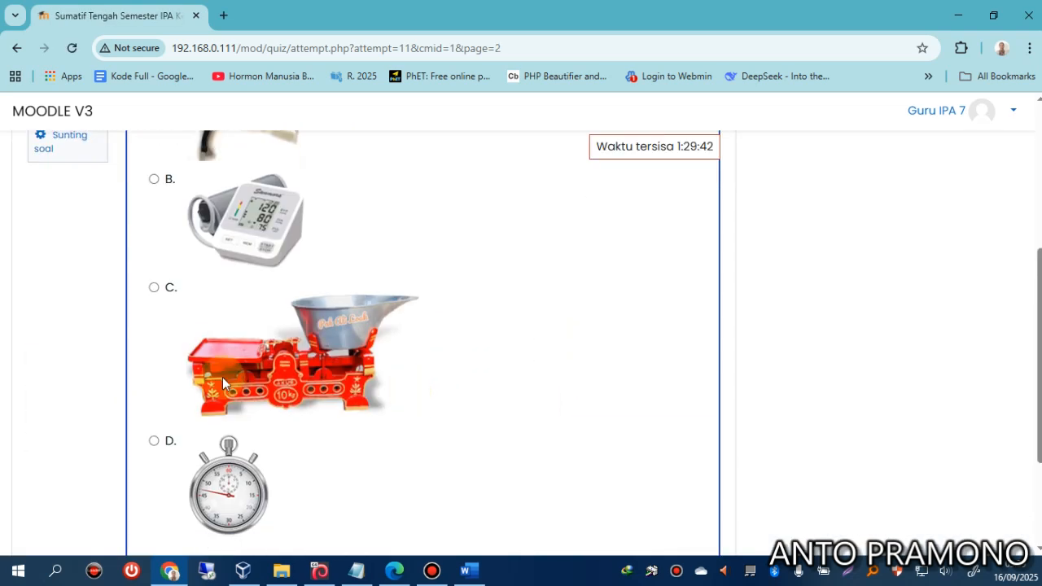
click(222, 377)
scroll(521, 395, down, 3)
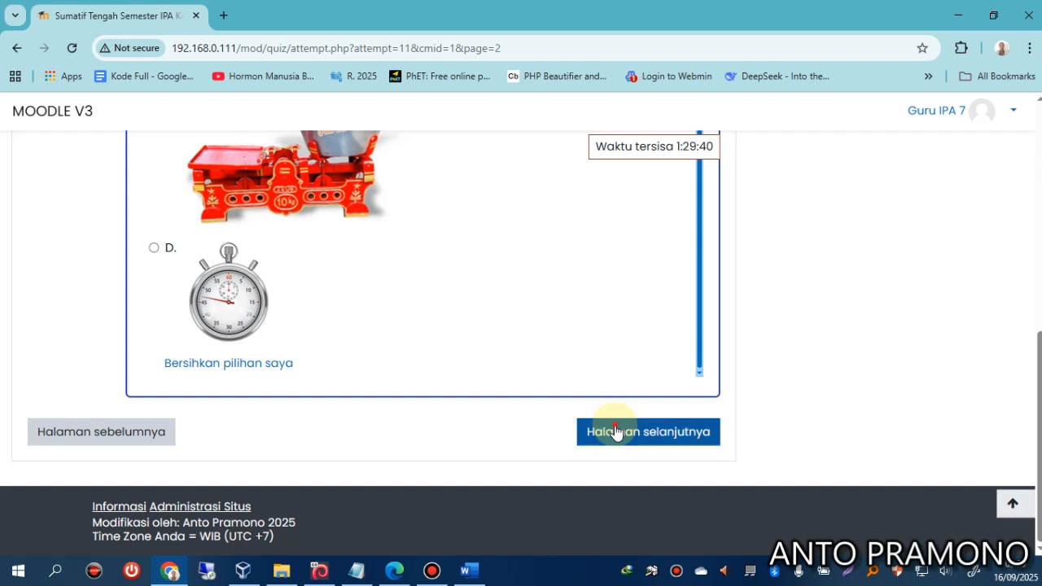
click(615, 433)
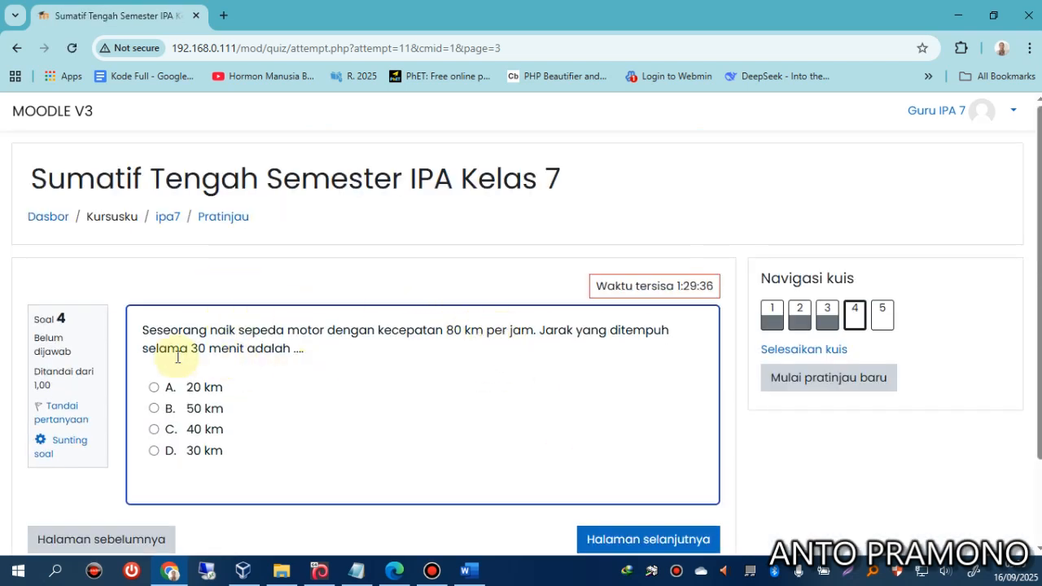
click(193, 429)
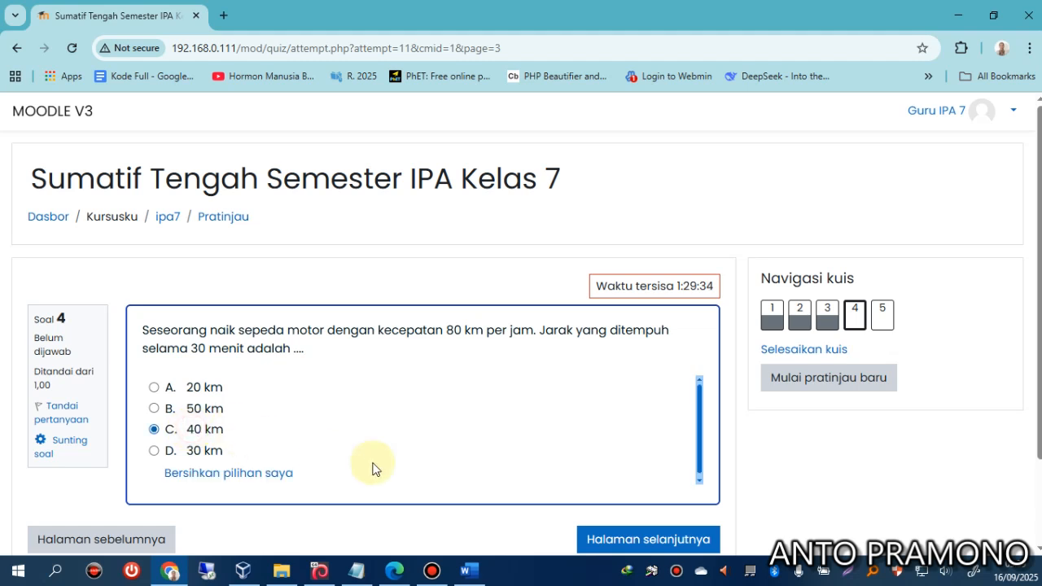
click(595, 537)
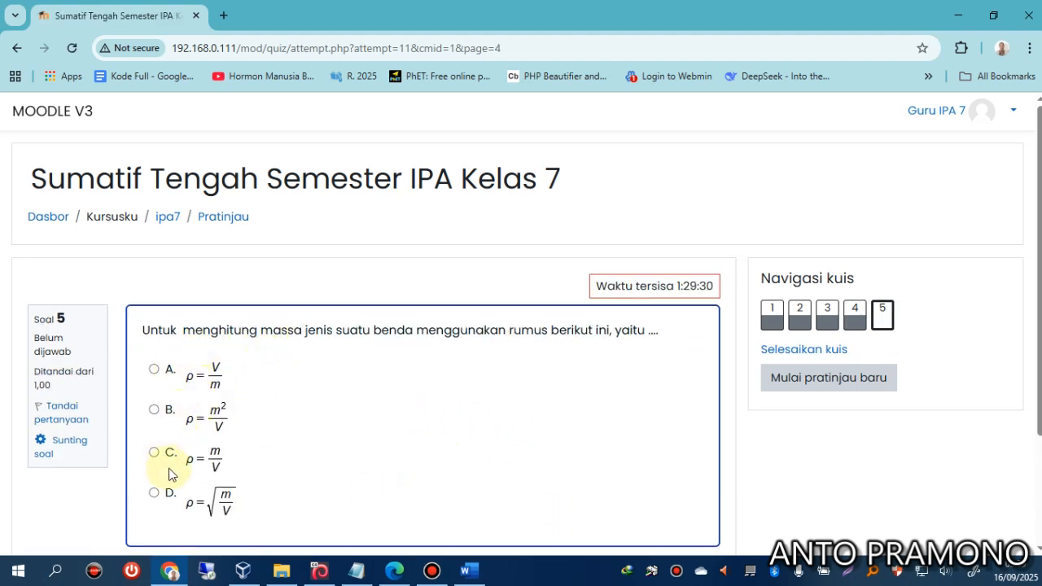
click(218, 461)
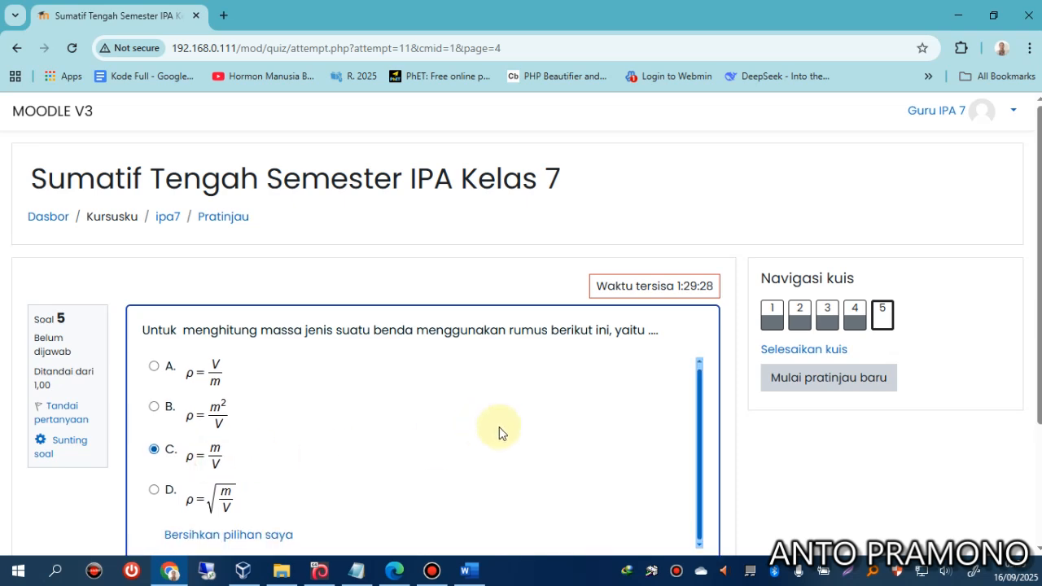
scroll(499, 429, down, 3)
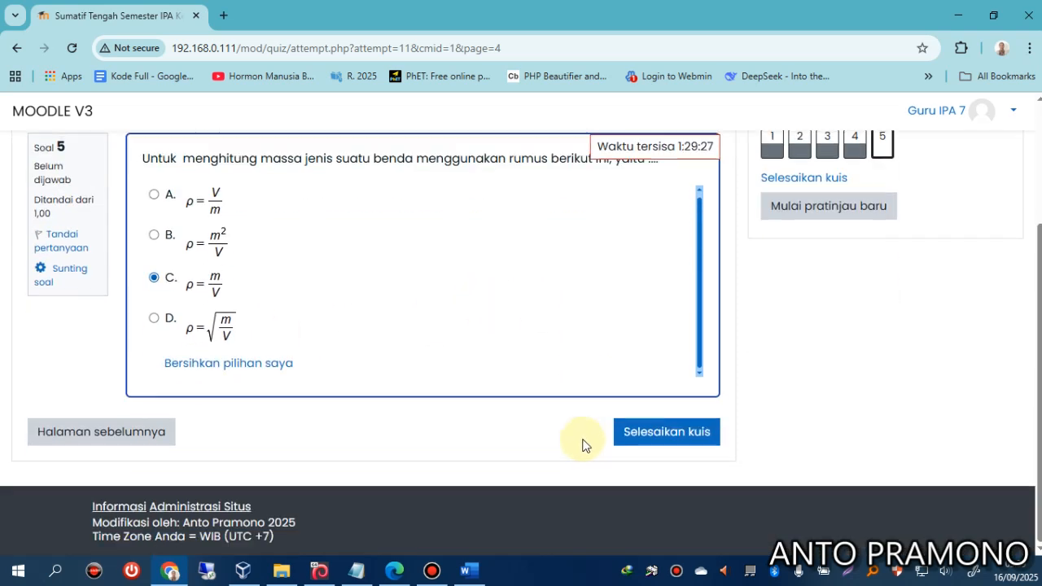
click(656, 445)
scroll(486, 416, down, 5)
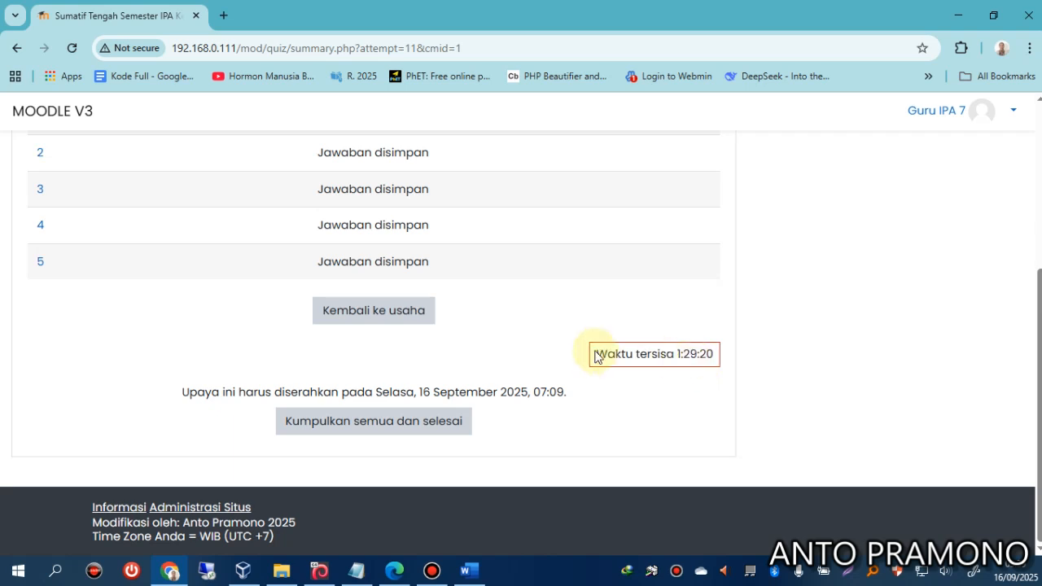
Submit the preview attempt for a 100,00 score and log out of the teacher account.
click(393, 421)
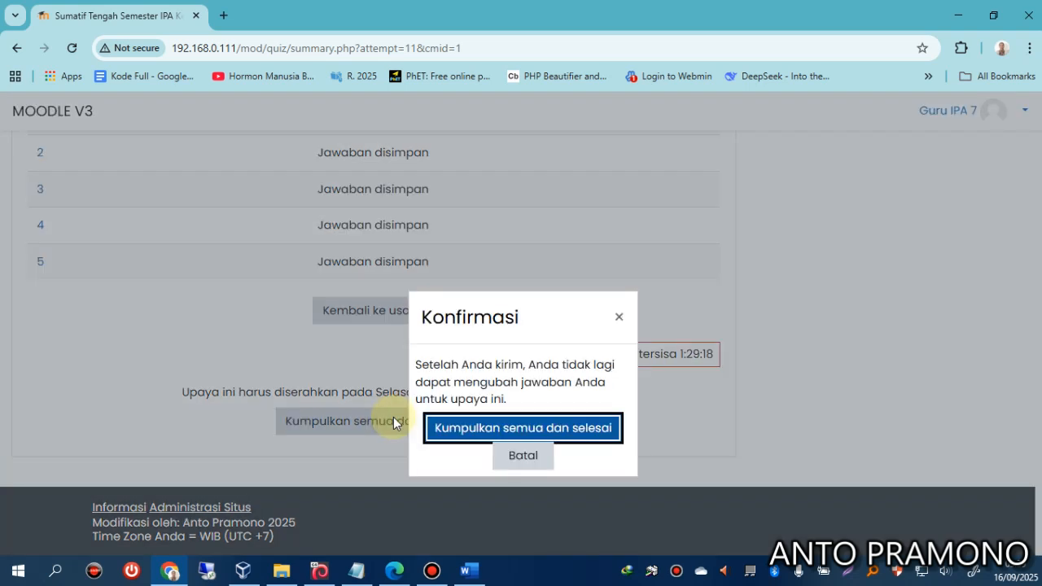
click(471, 427)
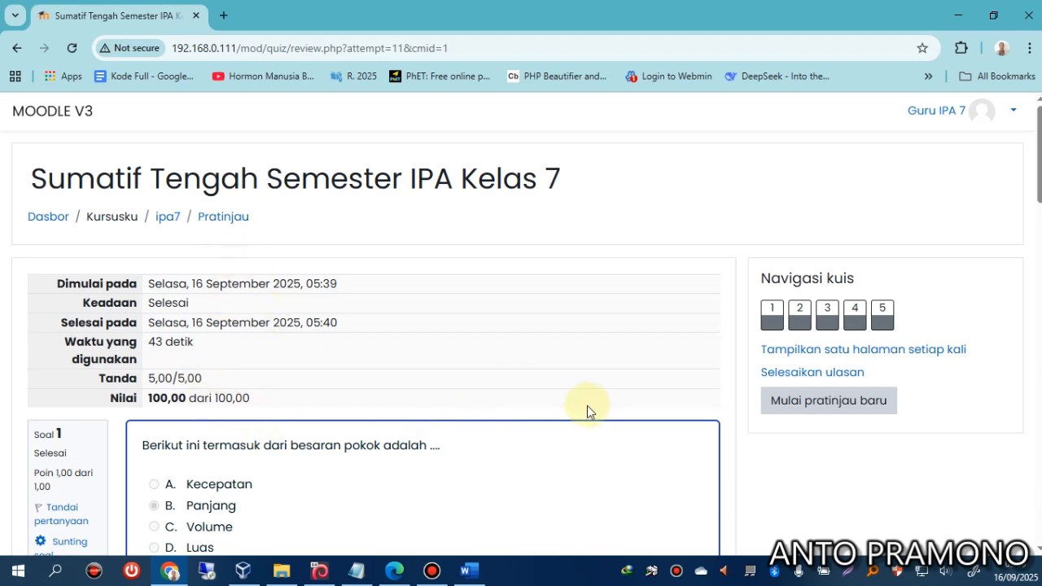
click(993, 120)
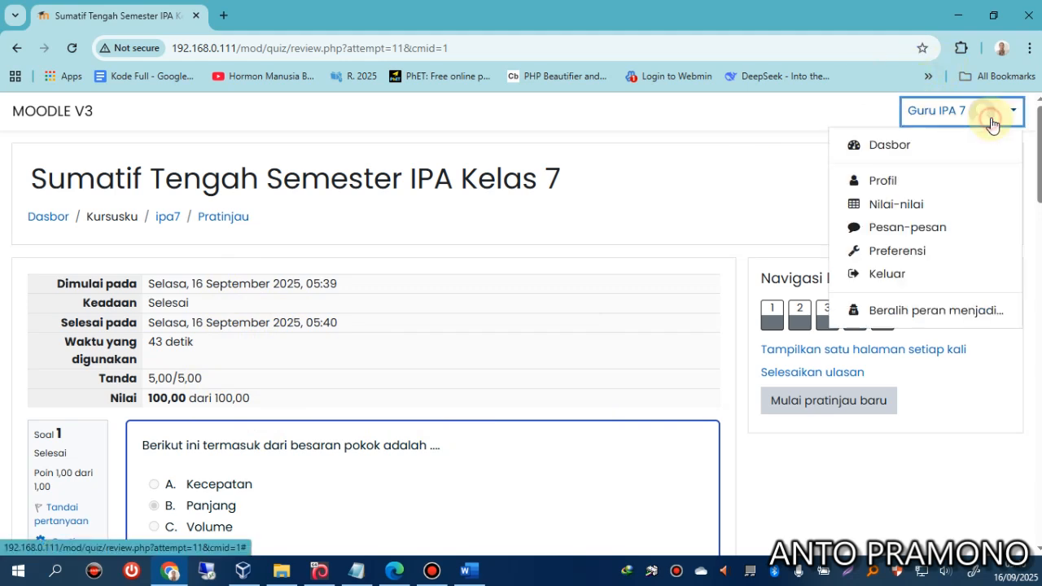
click(873, 275)
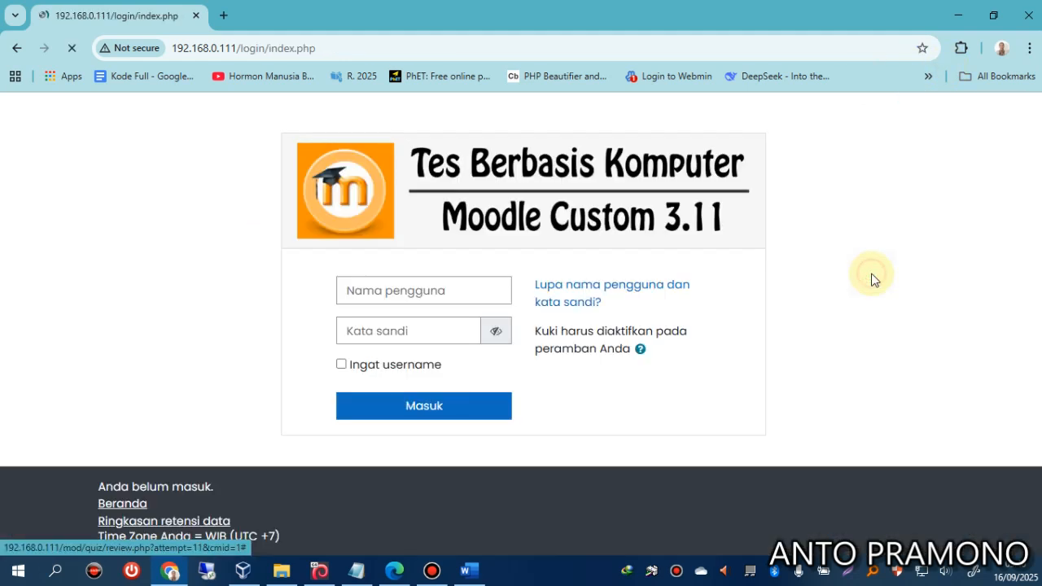
Sign in as the administrator using the browser's saved login.
click(416, 298)
click(453, 332)
click(418, 403)
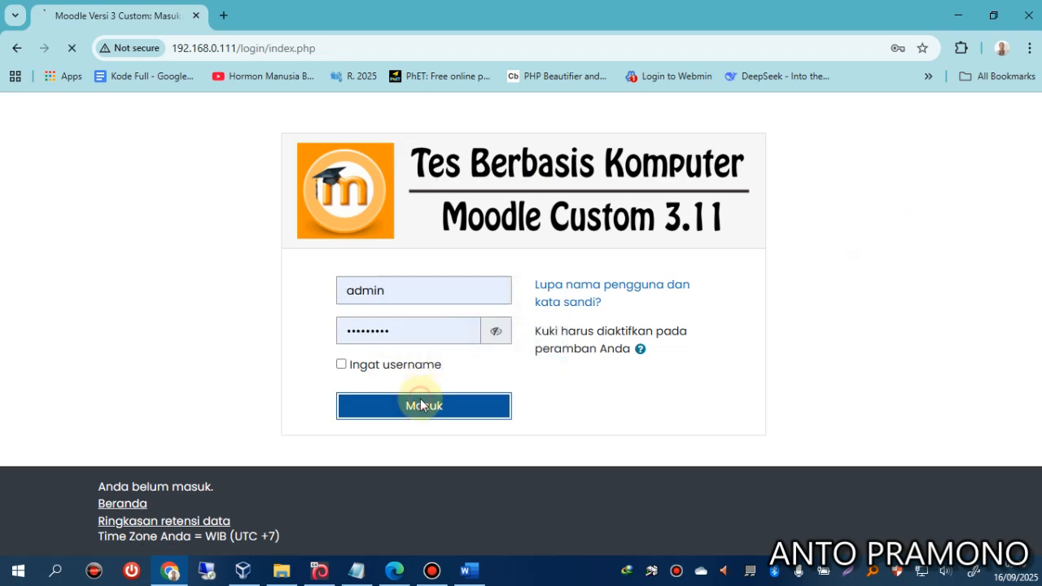
Review the ExamBrowser ON/OFF settings, then open the student protection on/off settings.
scroll(346, 379, down, 2)
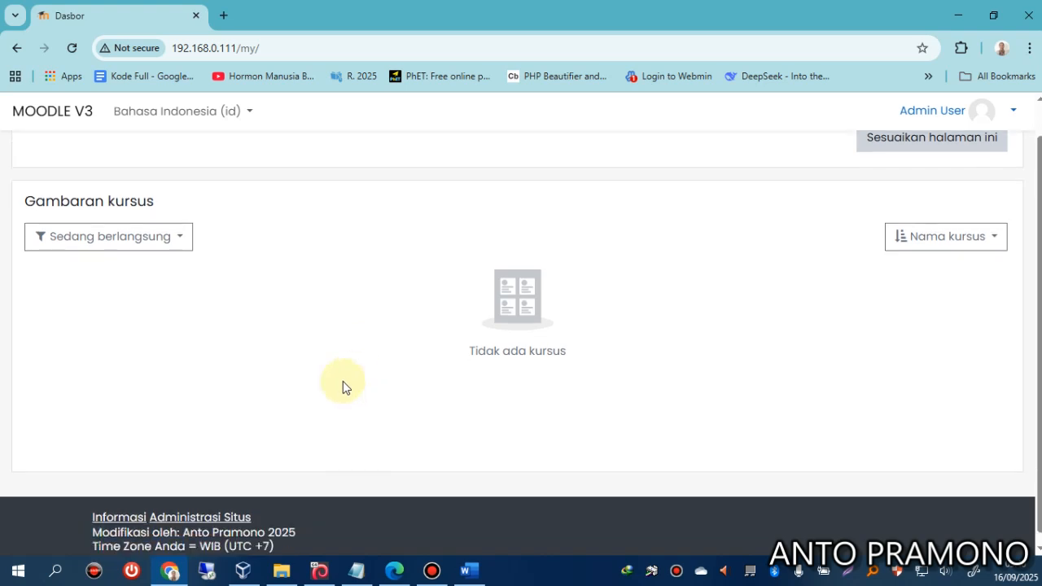
click(126, 508)
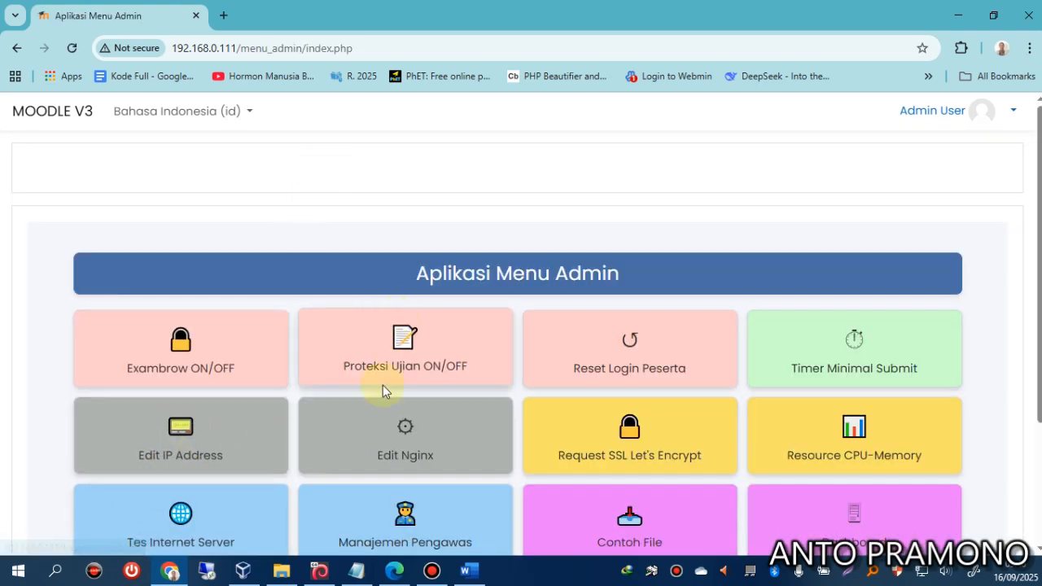
click(204, 368)
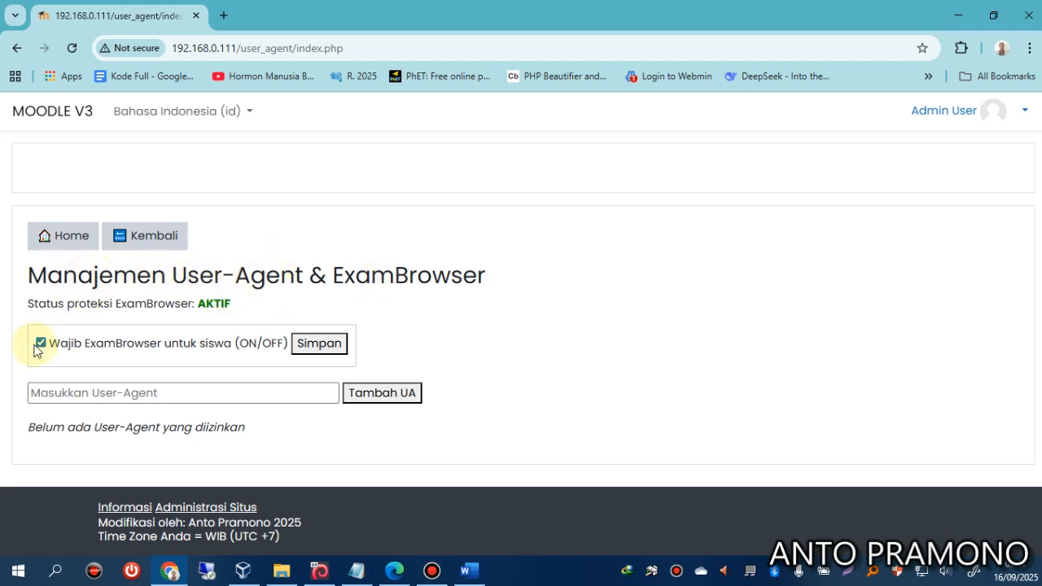
click(145, 240)
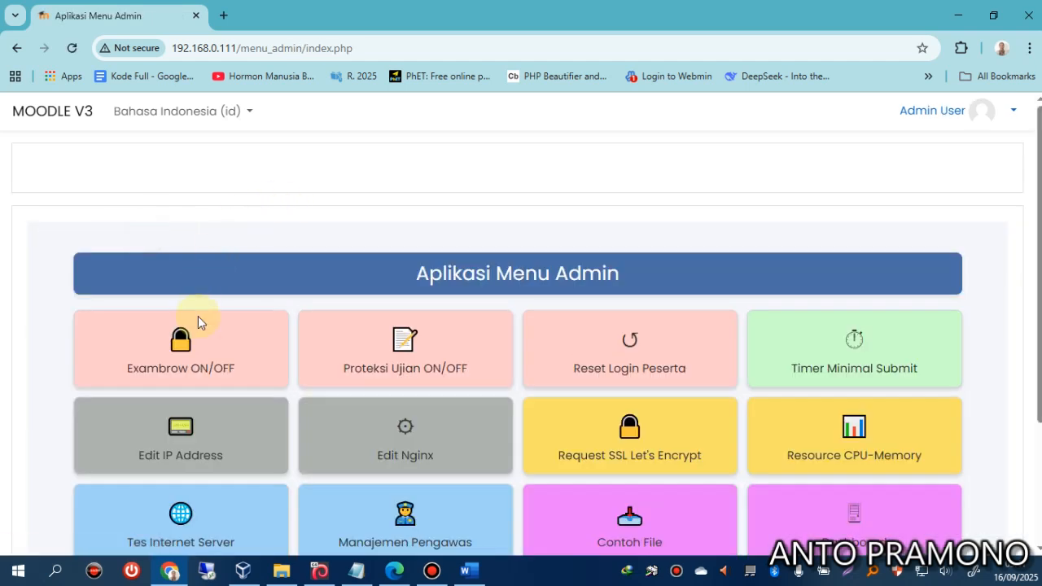
click(402, 347)
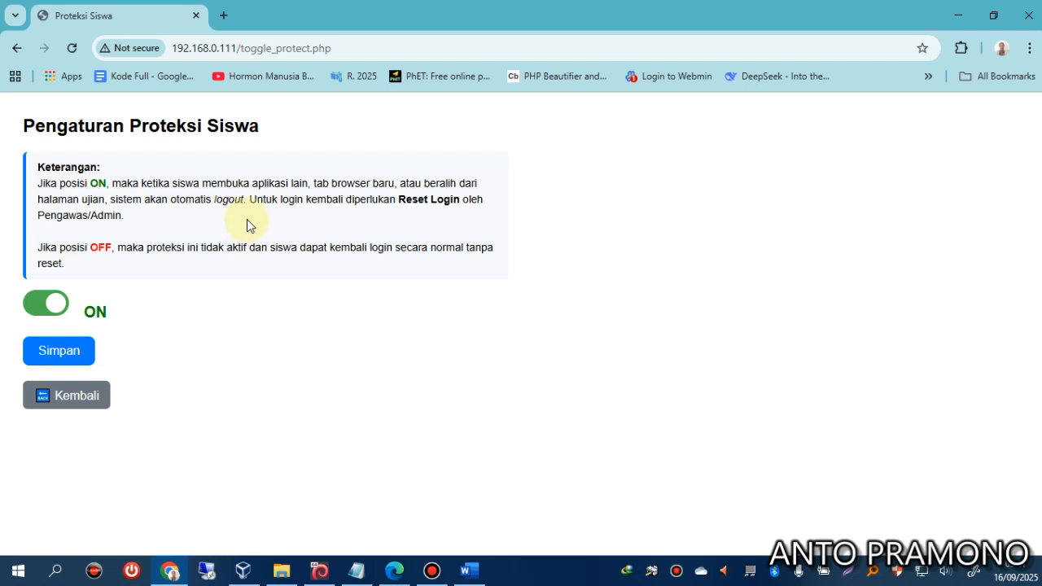
click(70, 397)
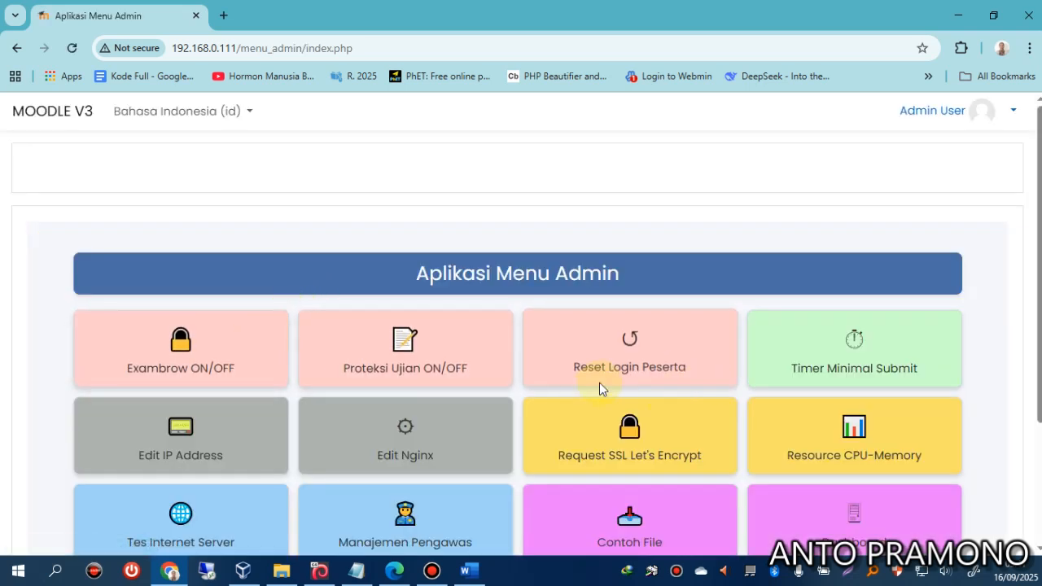
click(624, 365)
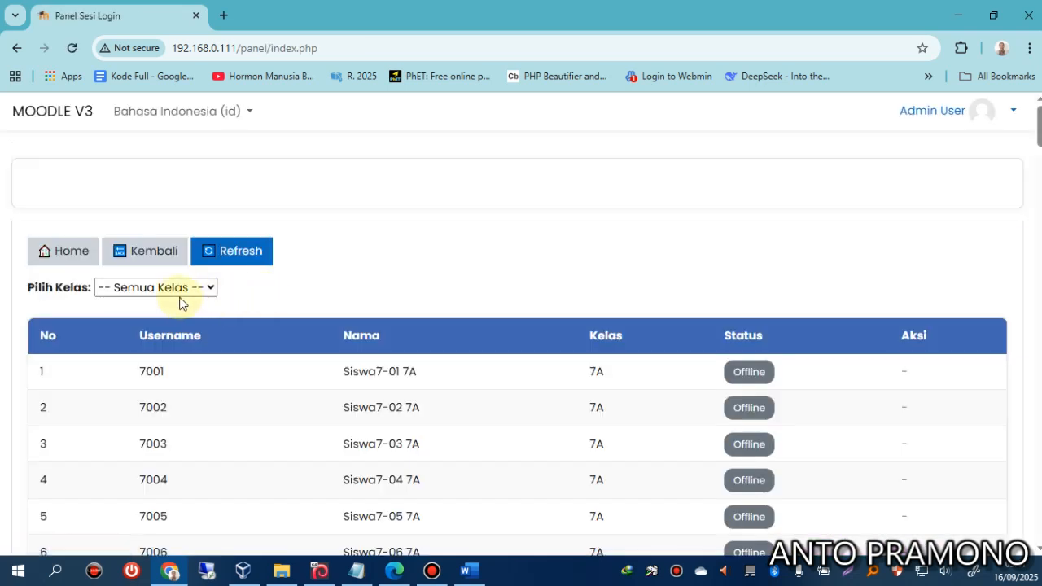
In Manajemen Pengawas, assign class 7A to Pengawas 1 and save the changes.
click(144, 258)
scroll(455, 372, down, 2)
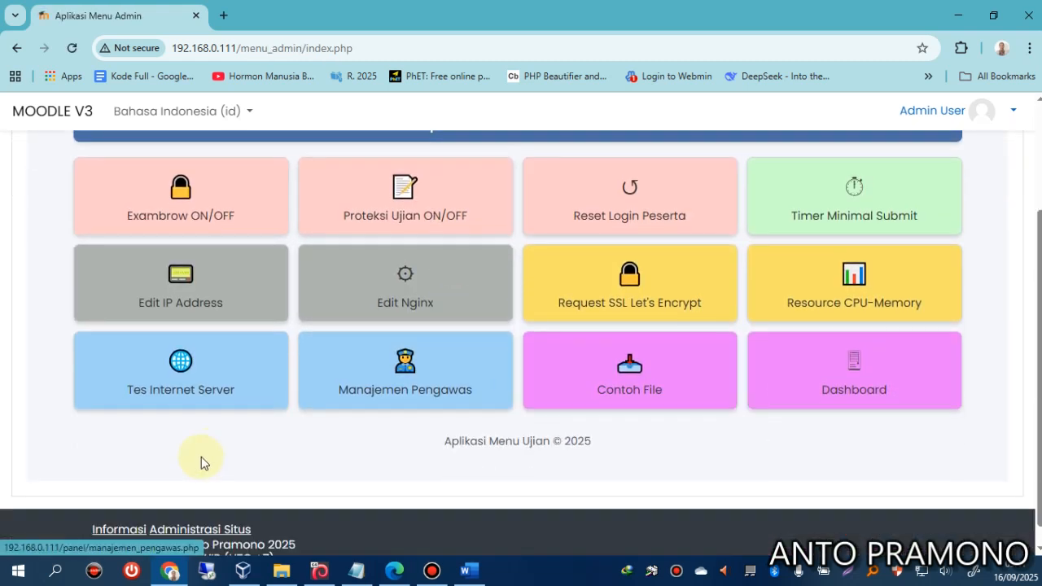
click(373, 397)
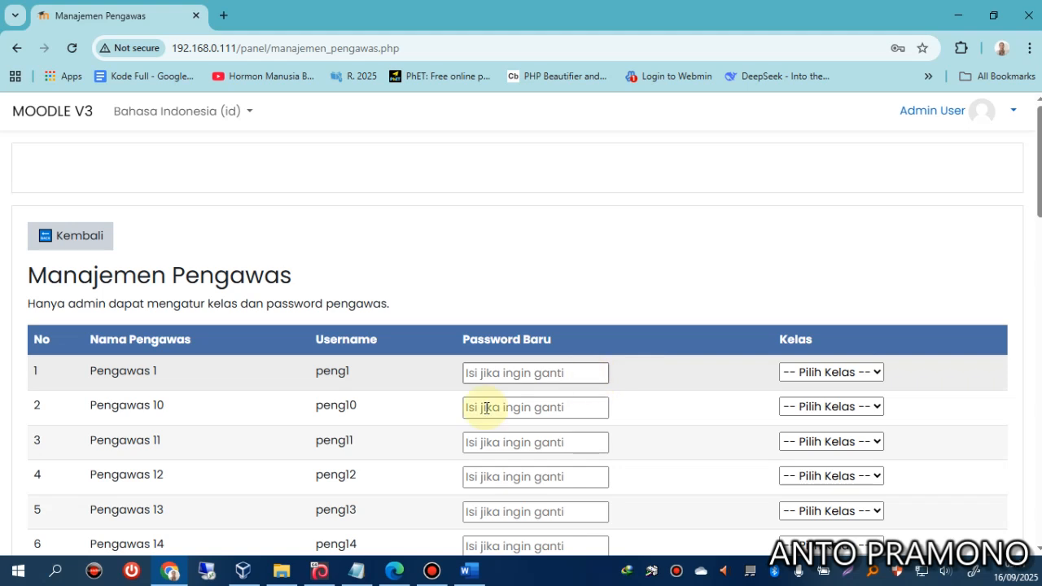
click(819, 374)
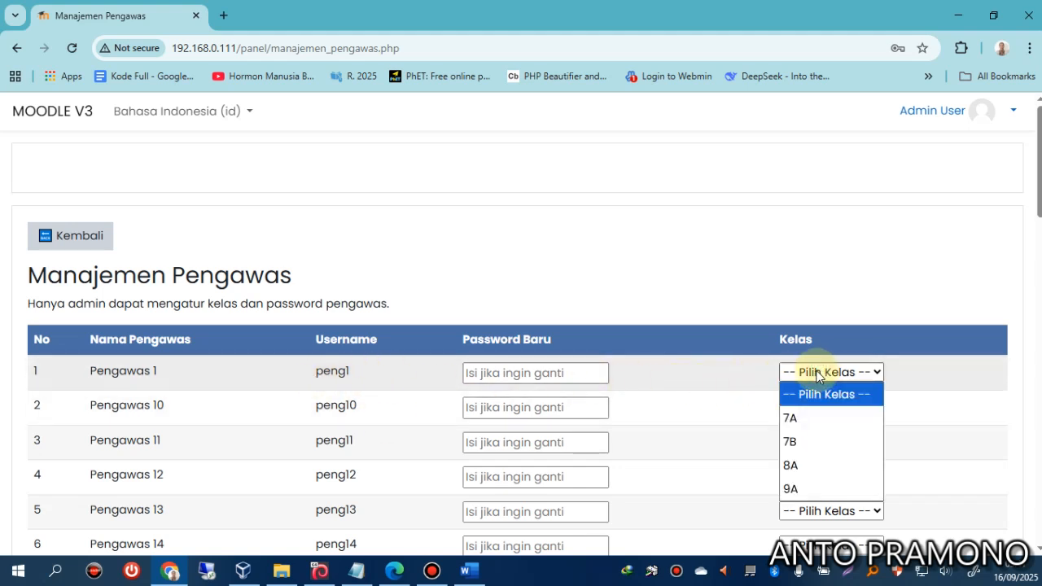
click(800, 420)
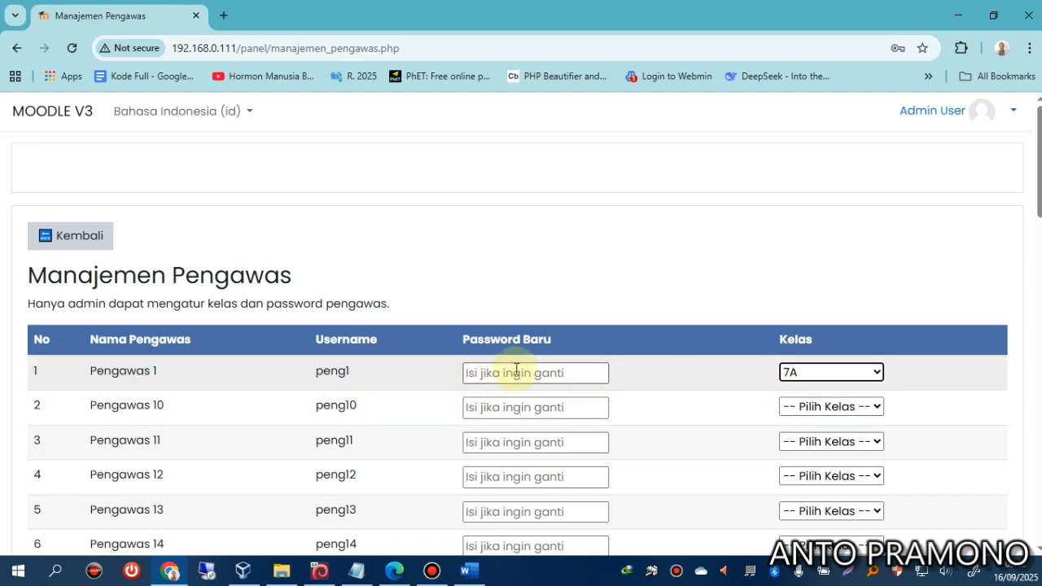
scroll(496, 375, down, 16)
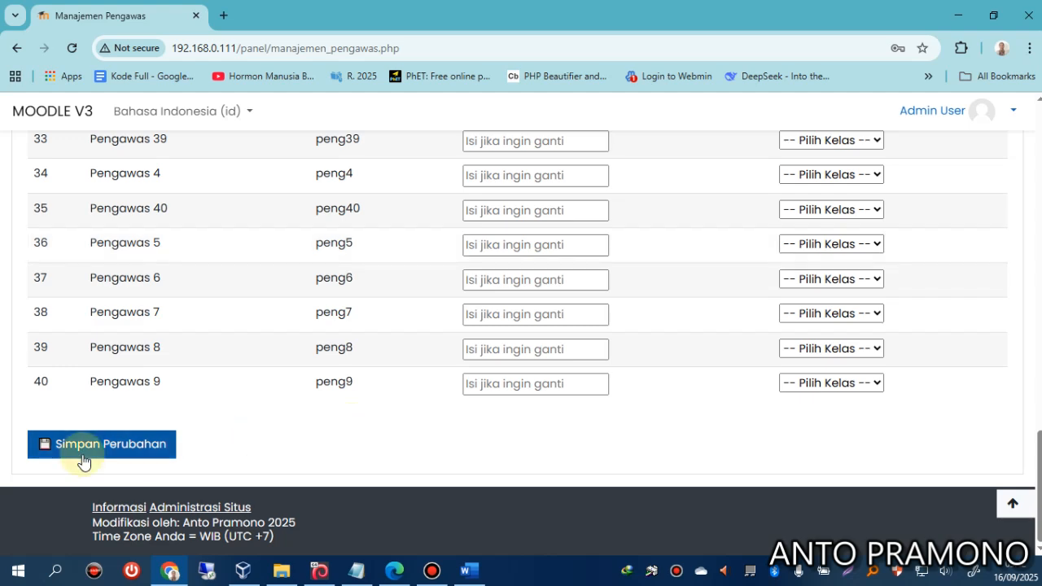
click(82, 461)
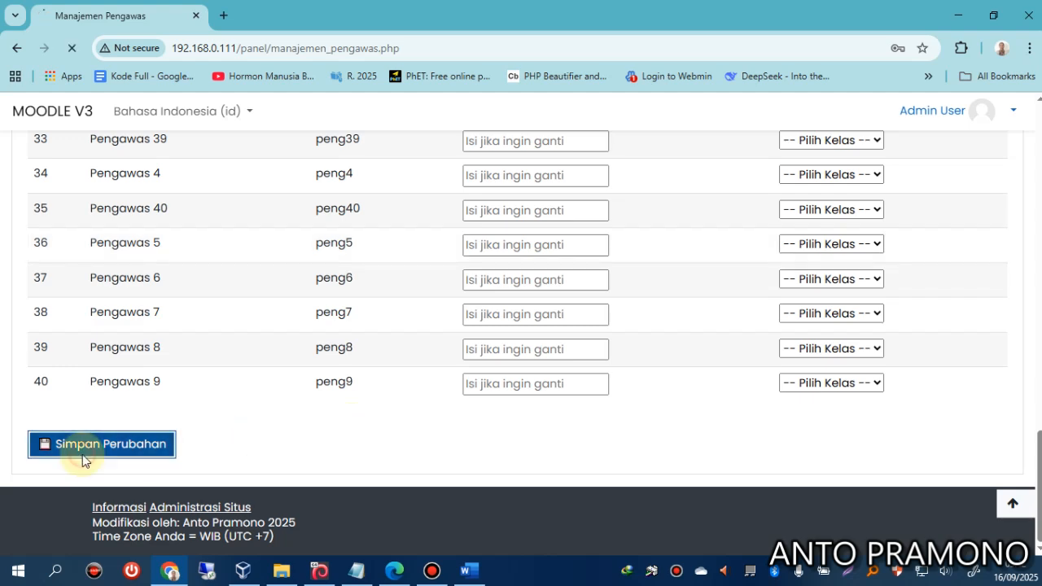
click(395, 573)
Log in with the student's username and password, re-entering them after the first try.
click(389, 278)
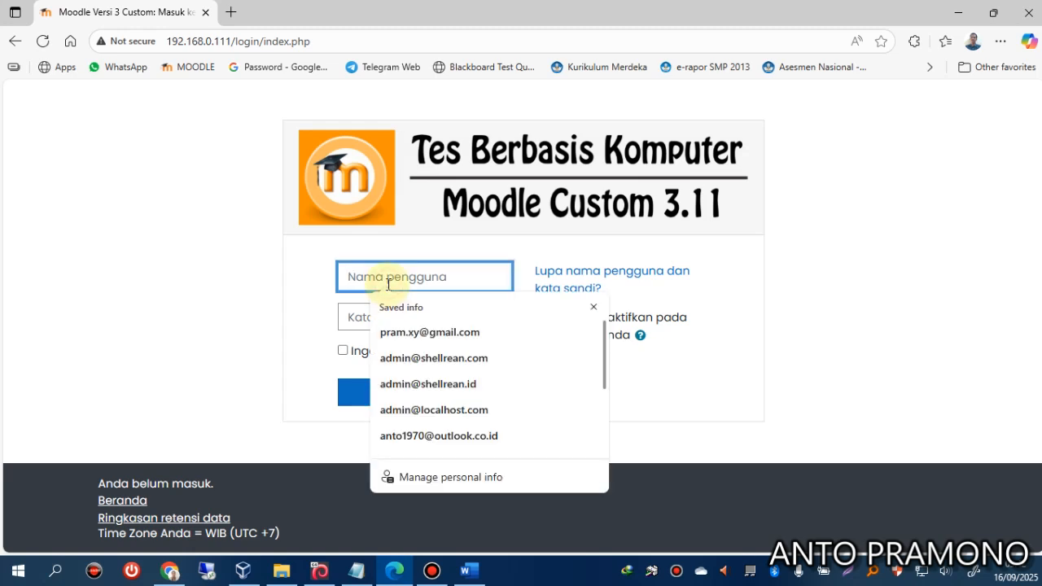
text(7001)
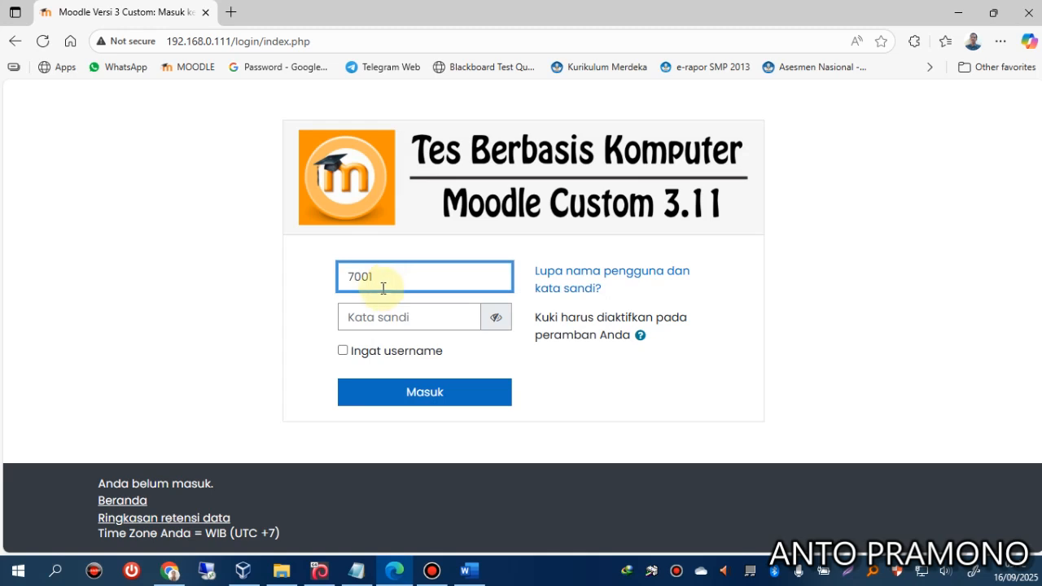
click(381, 318)
text(1)
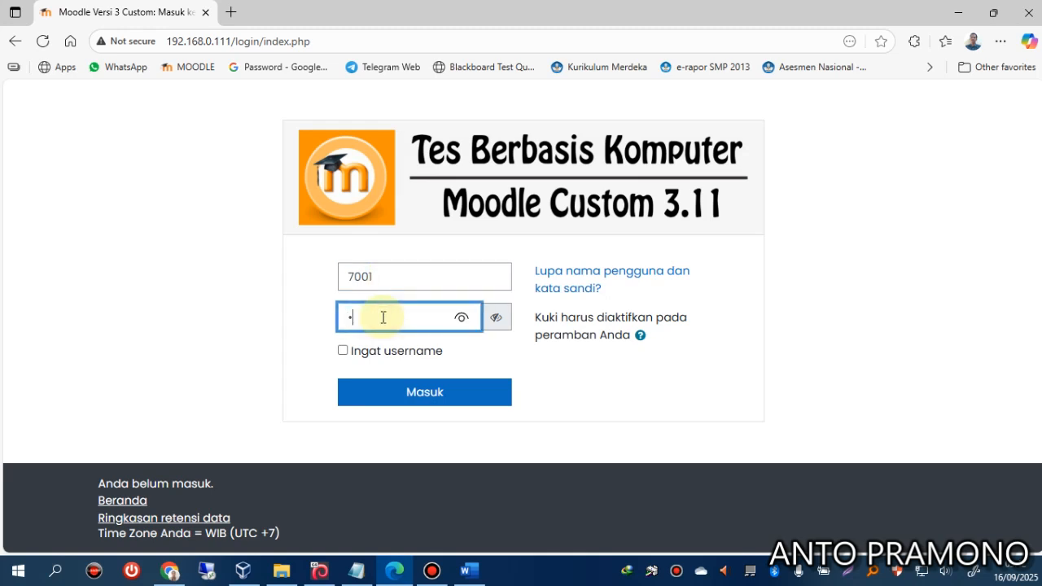
click(399, 391)
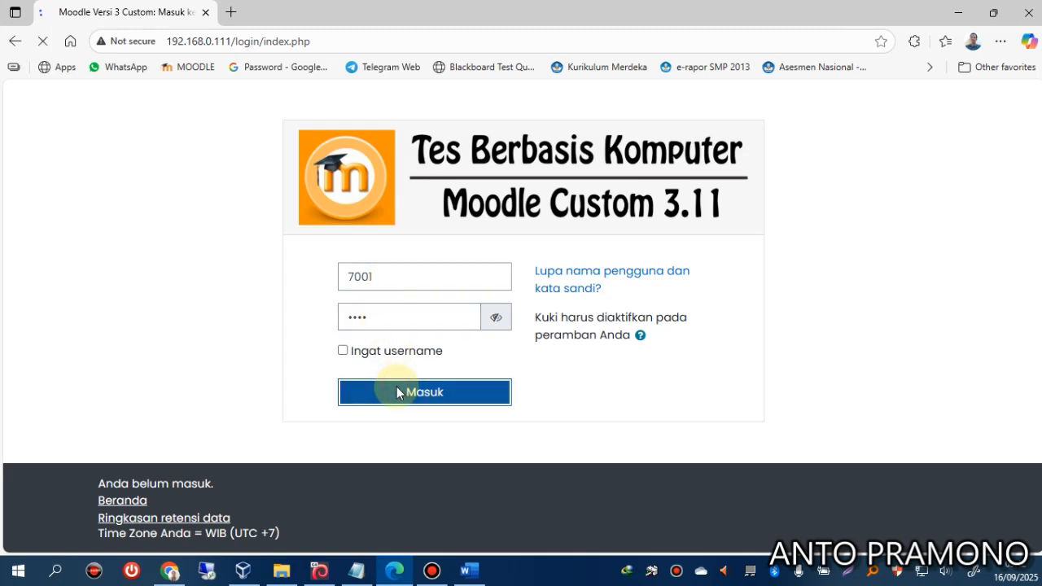
click(405, 333)
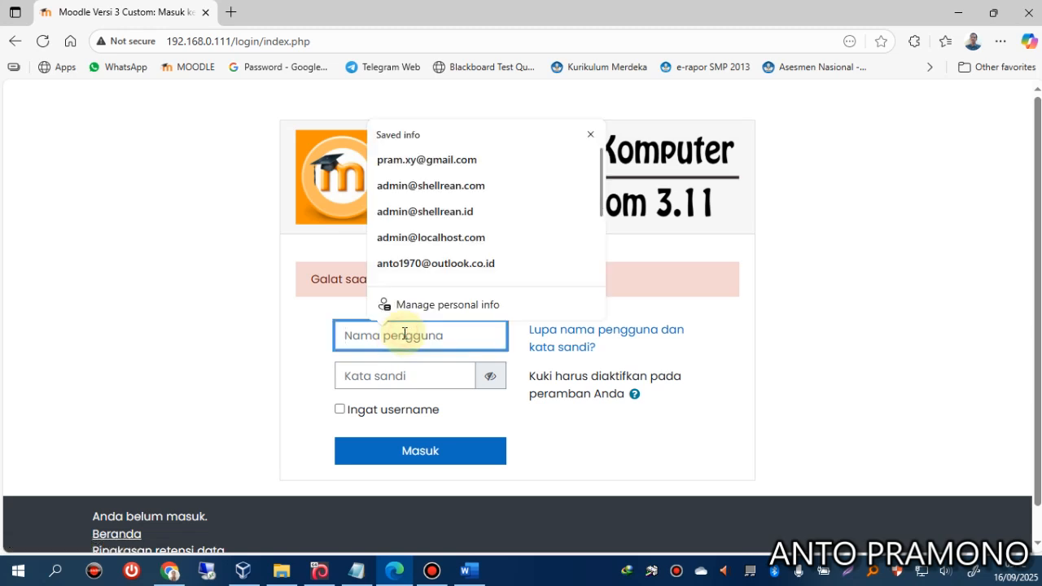
text(7001)
key(Tab)
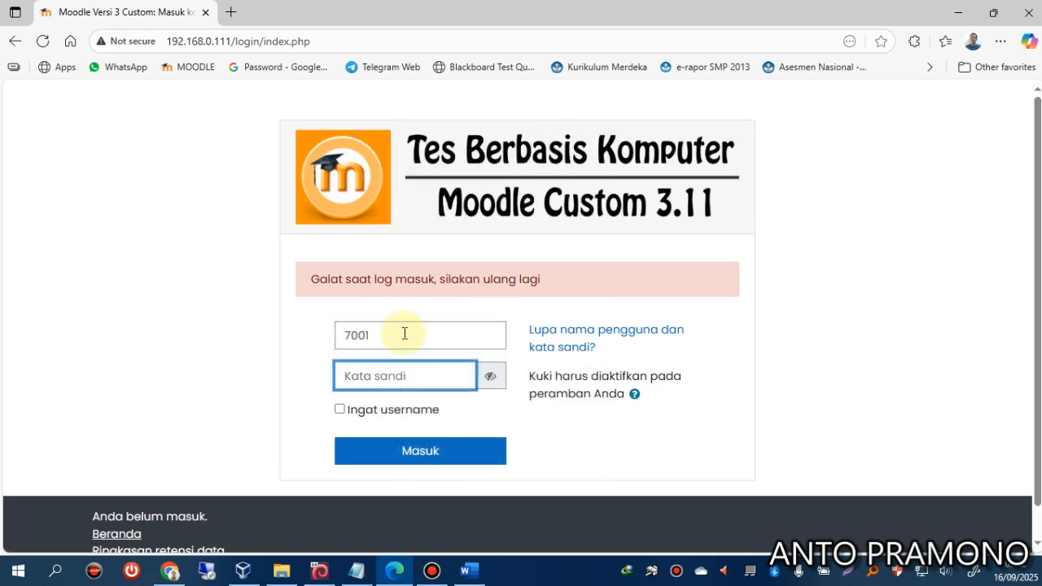
text(••••)
click(415, 450)
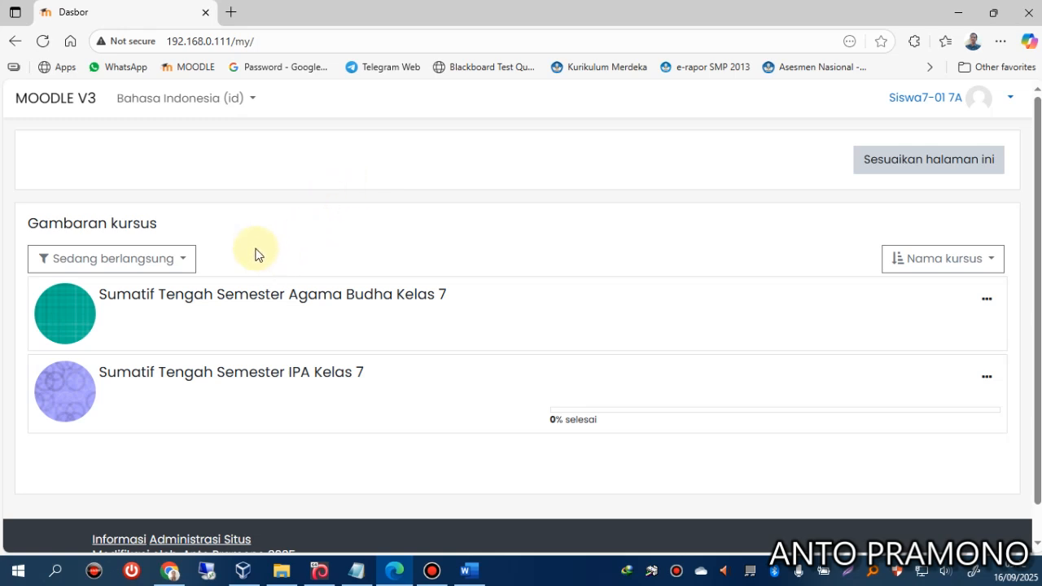
Start a timed attempt of the Sumatif Tengah Semester IPA Kelas 7 quiz.
click(231, 374)
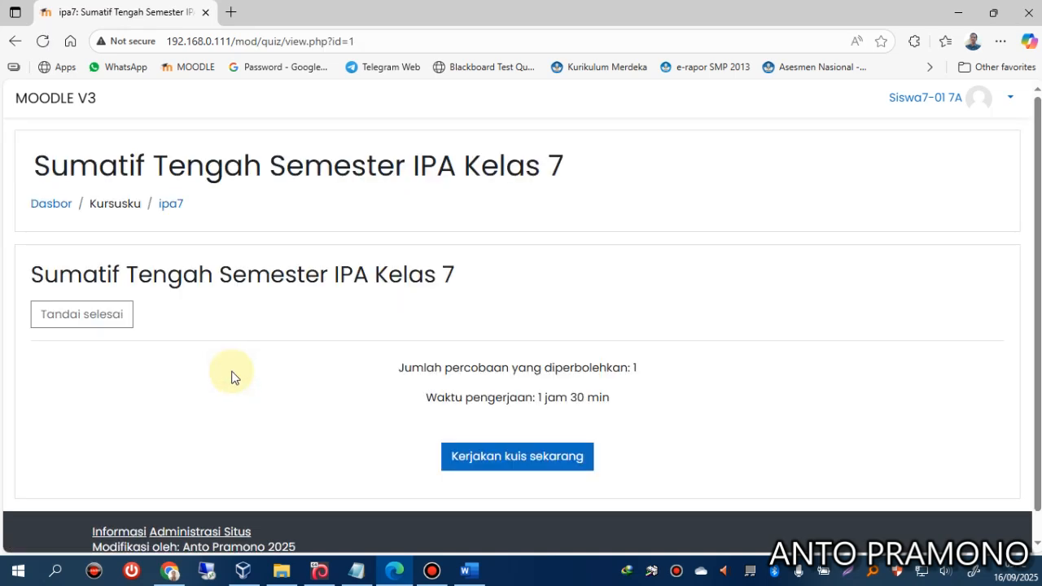
click(488, 467)
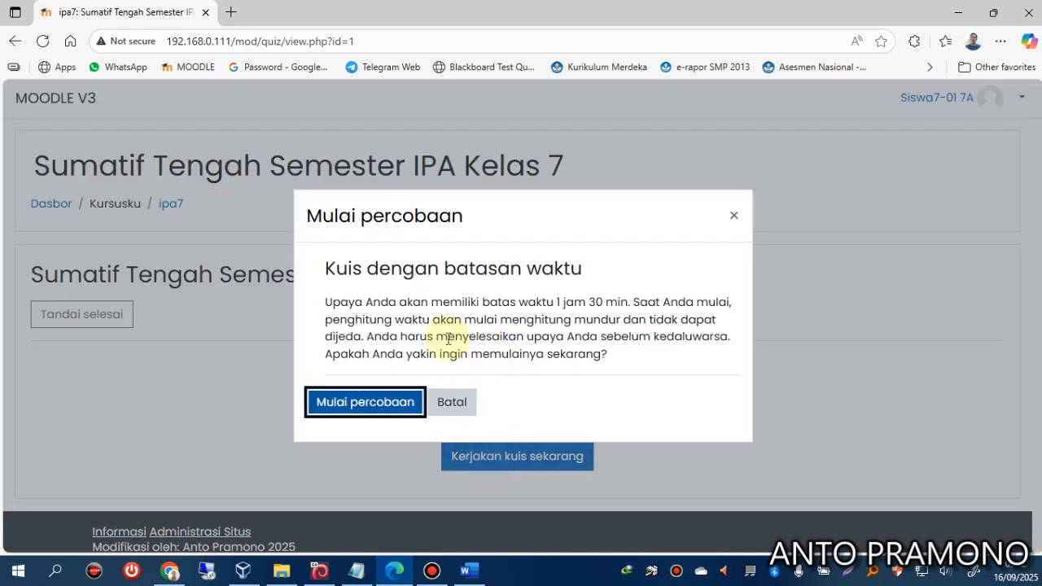
click(356, 406)
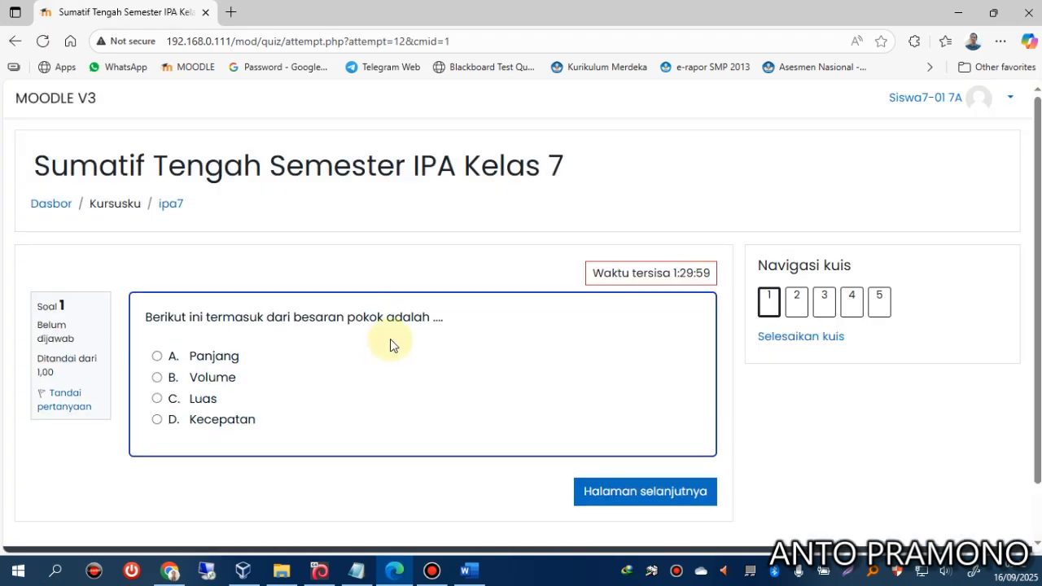
Answer question 1 with Volume and question 2 with Panjang benda, reaching question 3.
click(214, 377)
scroll(394, 341, down, 2)
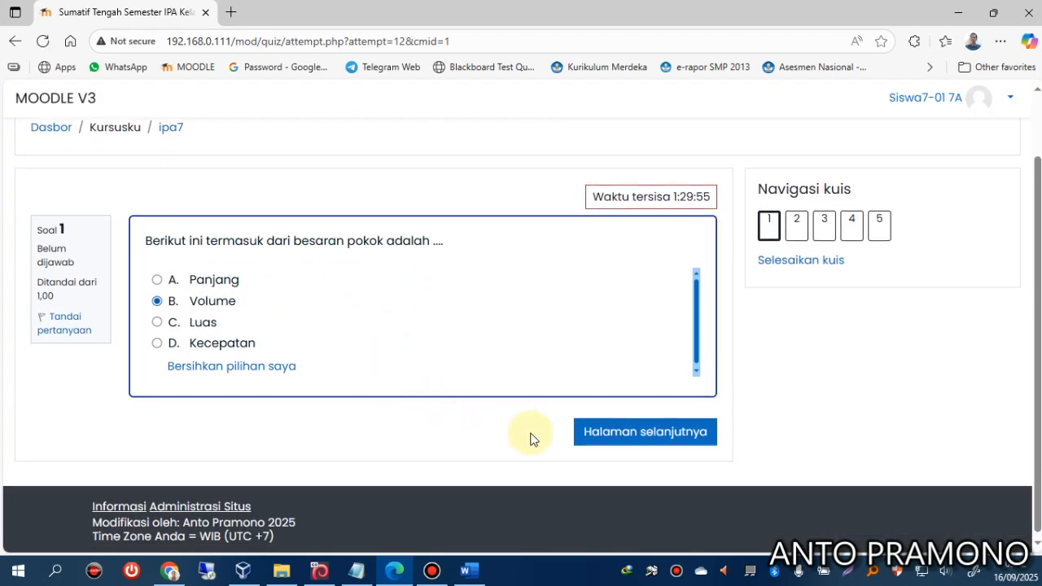
click(609, 433)
scroll(297, 392, down, 2)
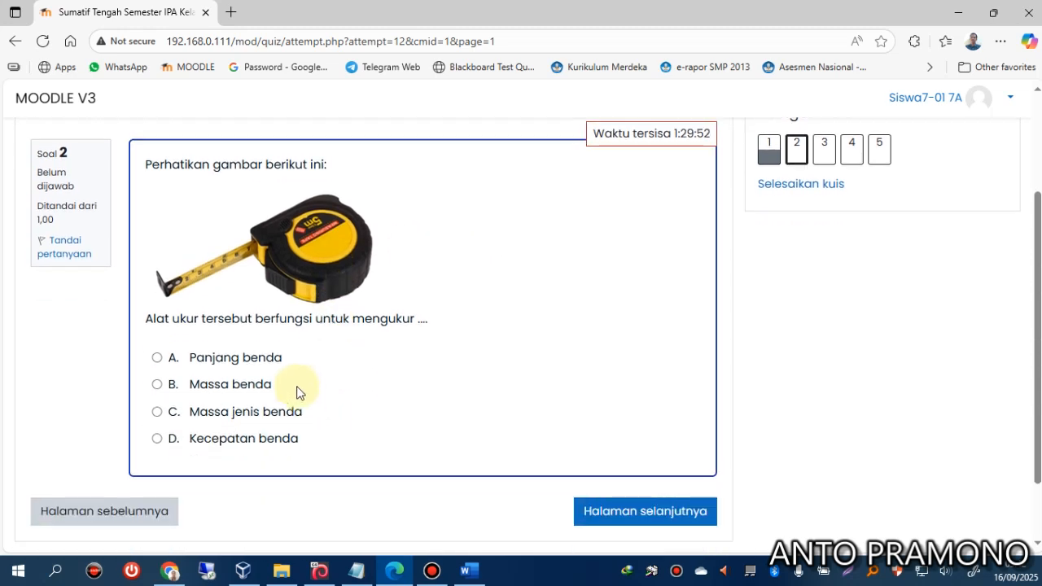
click(279, 359)
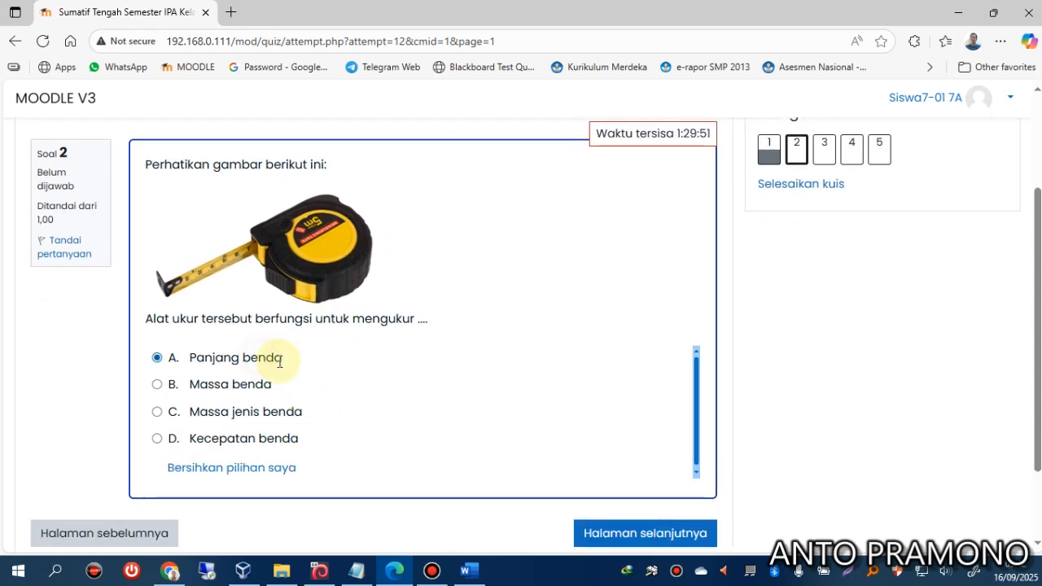
click(607, 534)
scroll(415, 419, down, 4)
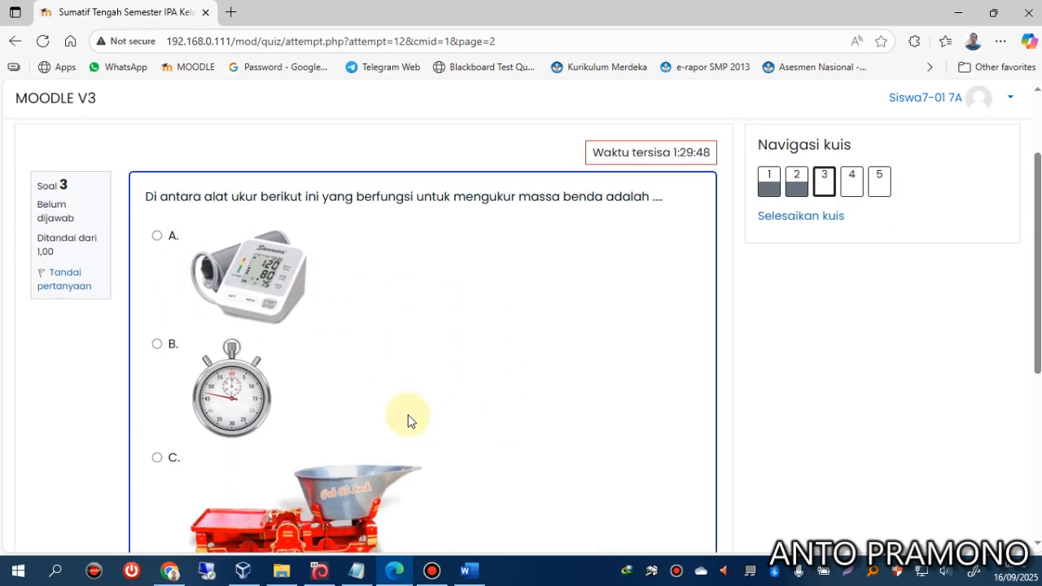
scroll(309, 375, up, 2)
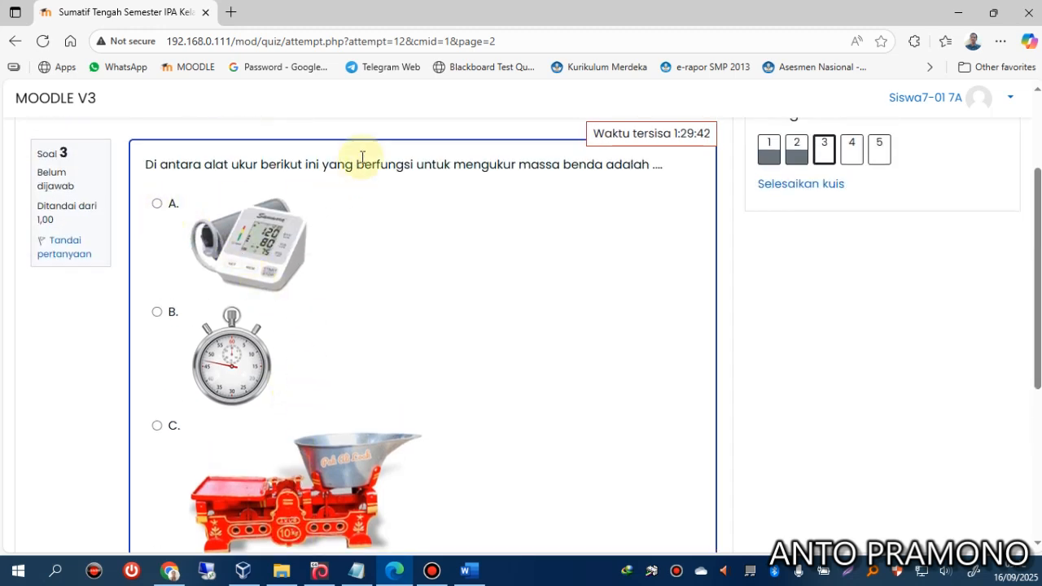
Try logging in again as the same student and get refused as already logged in elsewhere.
click(234, 13)
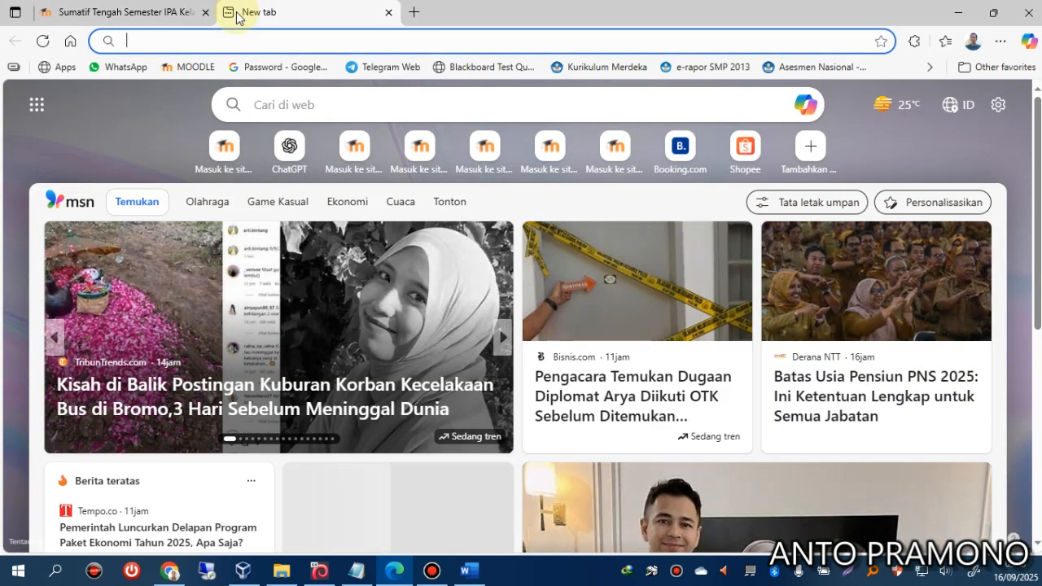
click(116, 18)
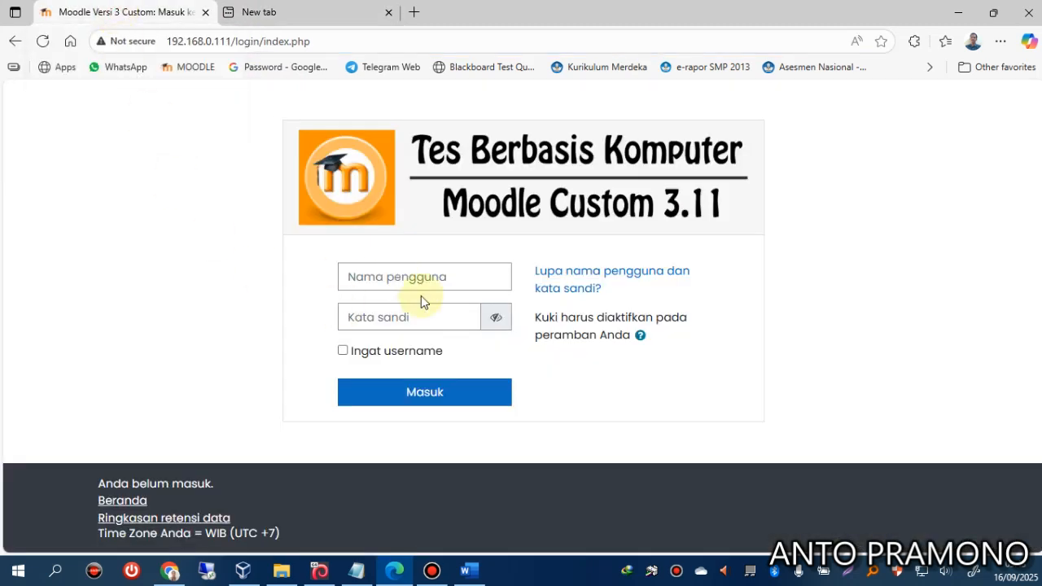
click(406, 280)
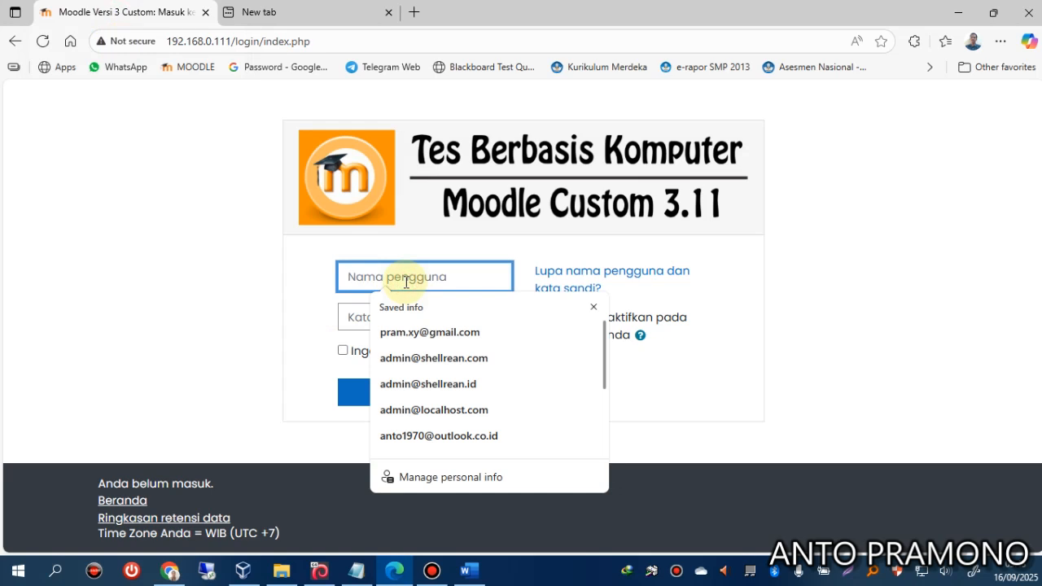
text(7001)
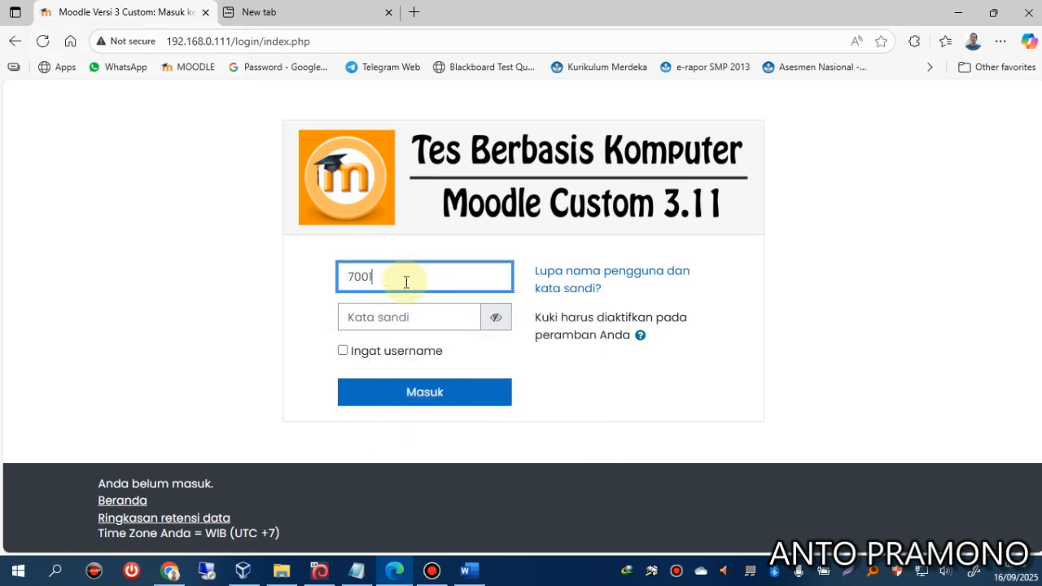
key(Tab)
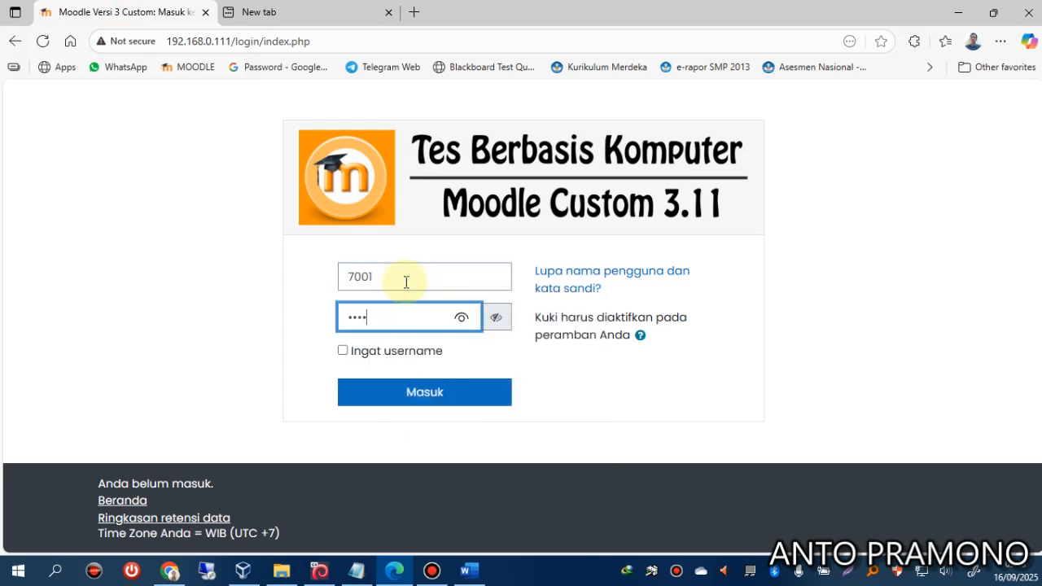
click(415, 390)
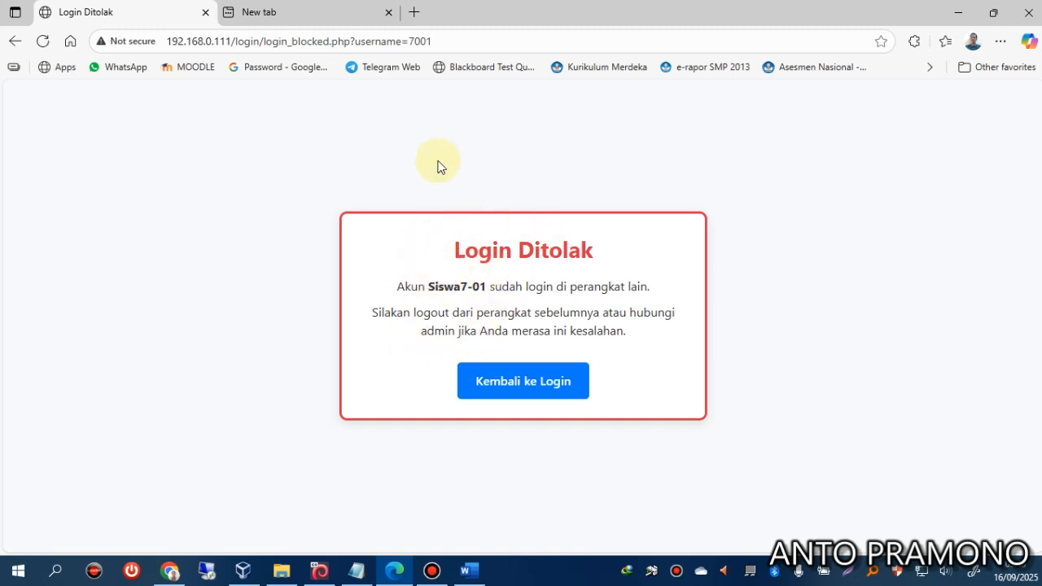
click(526, 390)
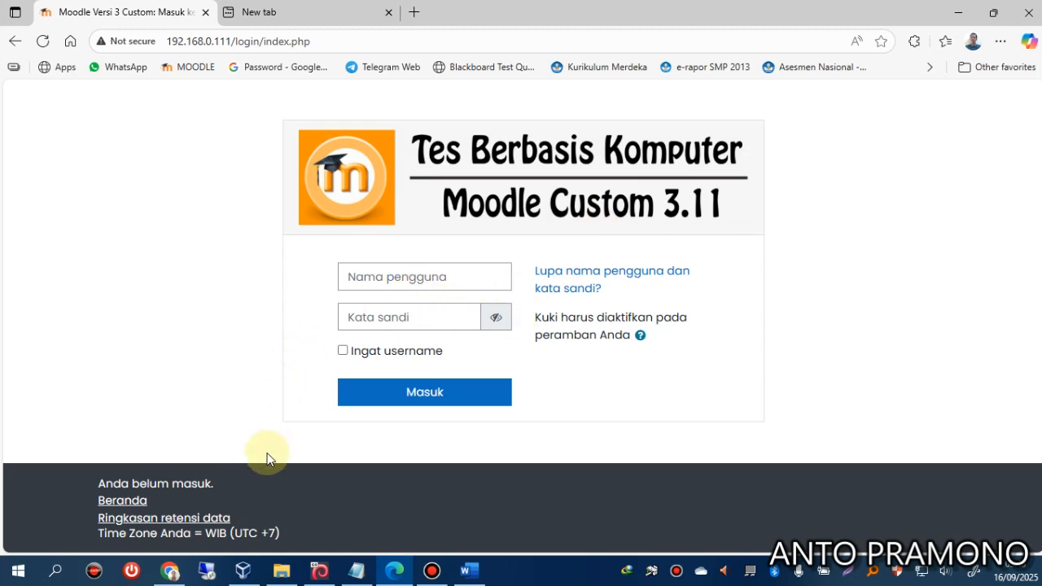
click(170, 572)
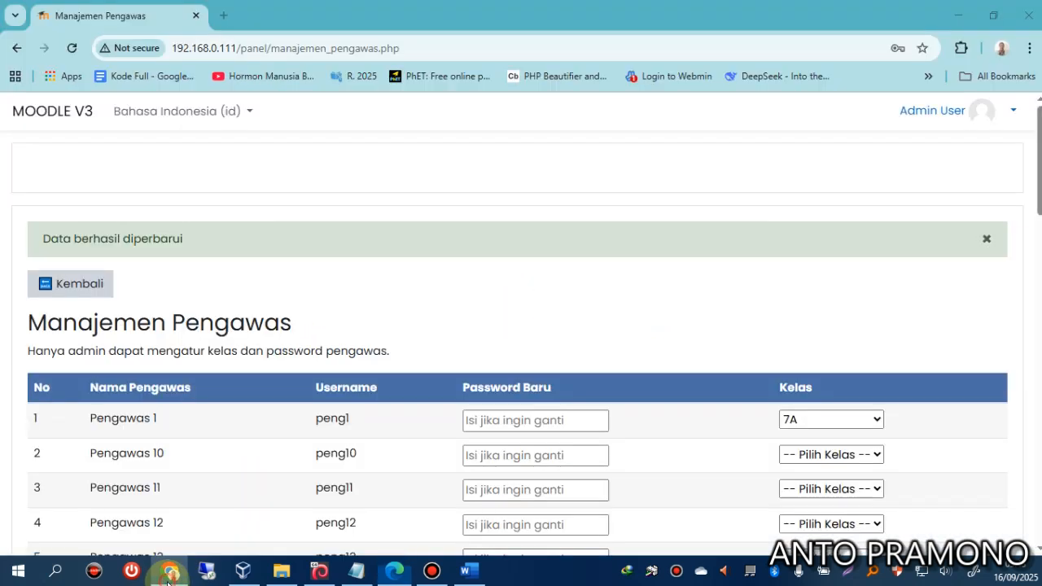
Log out of the admin account and sign in as supervisor peng1.
click(975, 126)
click(876, 272)
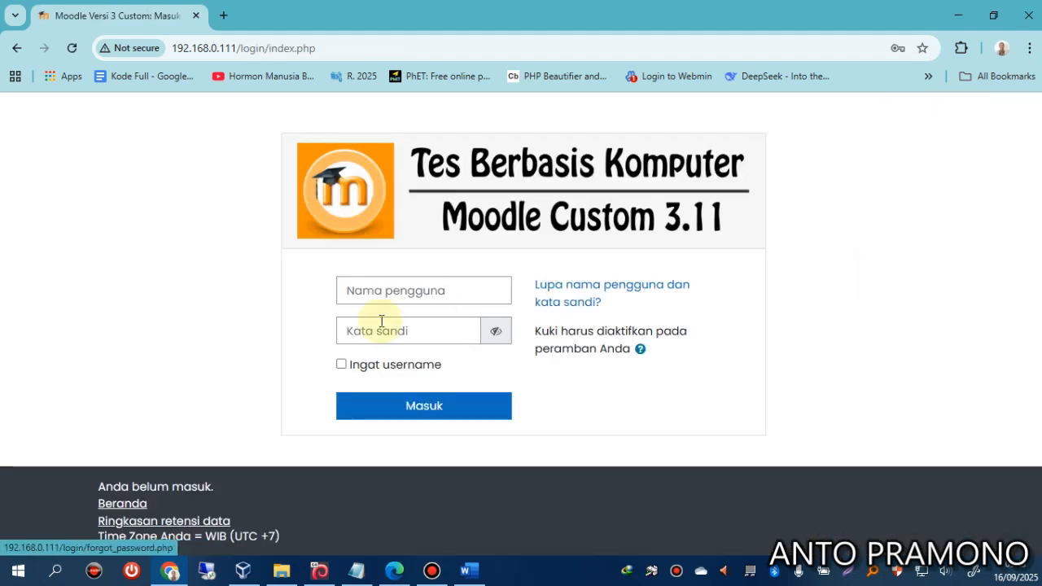
click(404, 296)
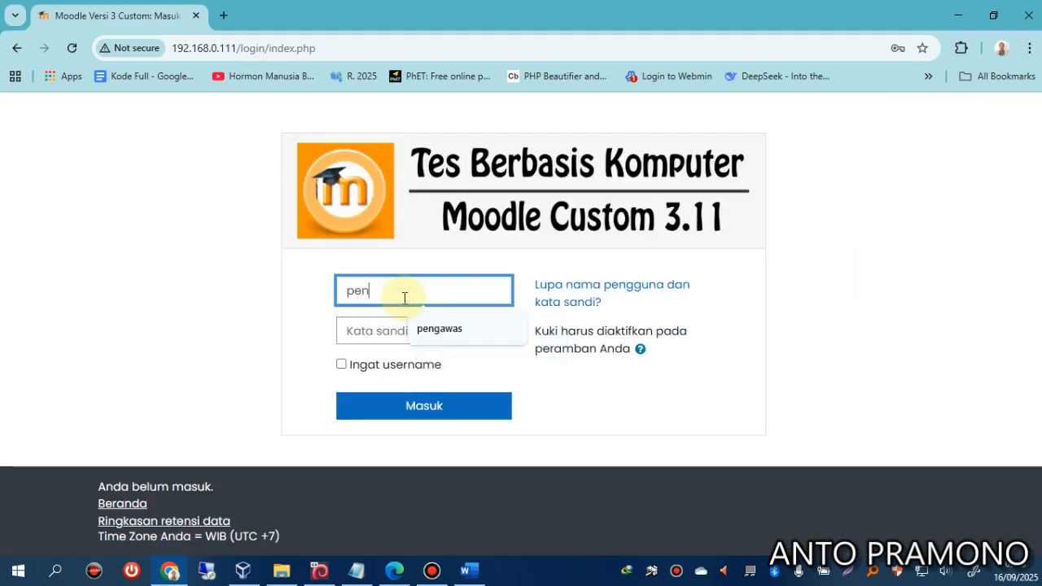
key(Tab)
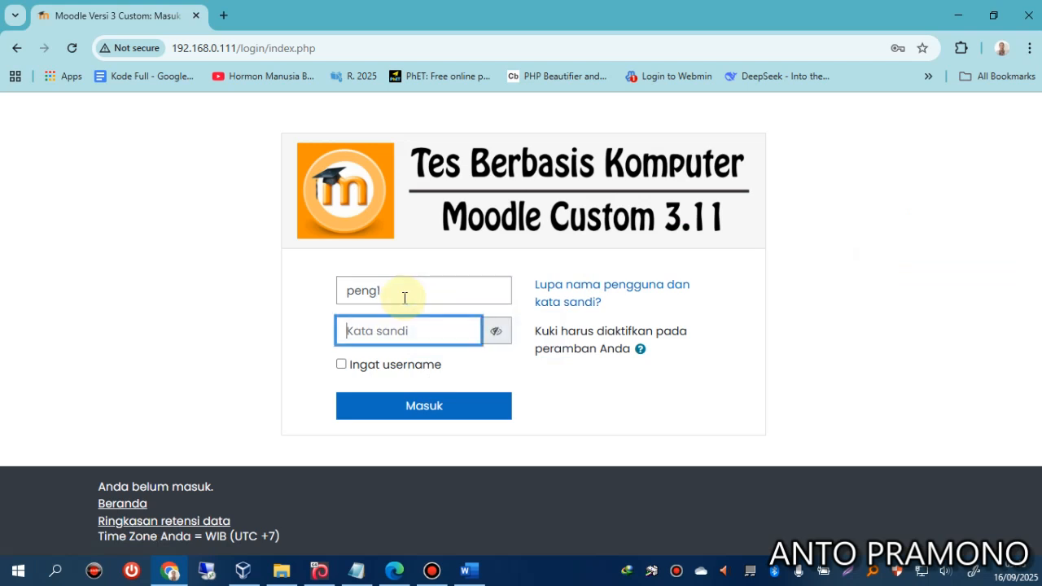
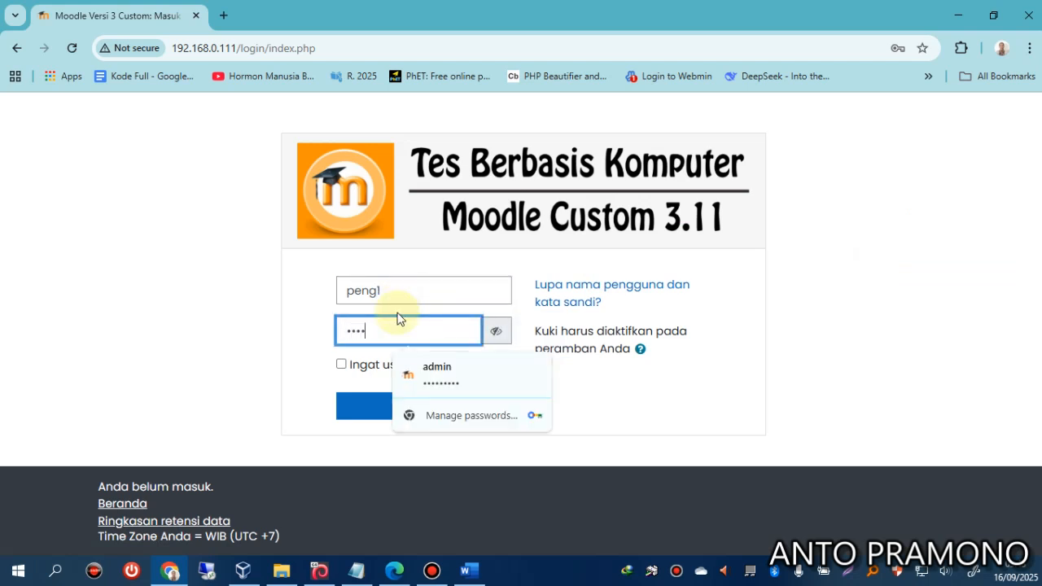
click(365, 404)
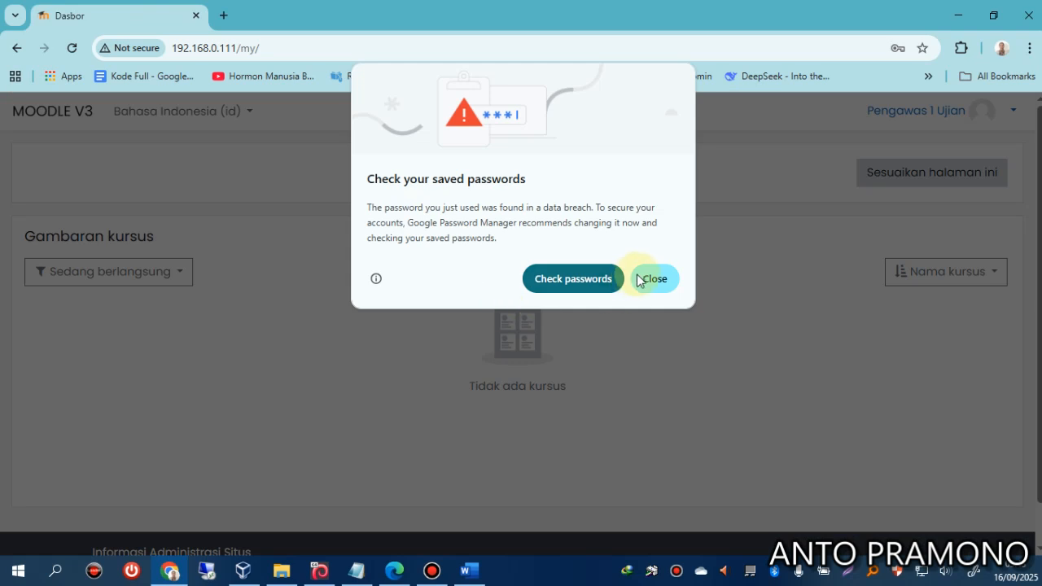
Dismiss the password popups and open the student login session panel for class 7A.
click(647, 278)
scroll(304, 370, down, 1)
click(881, 293)
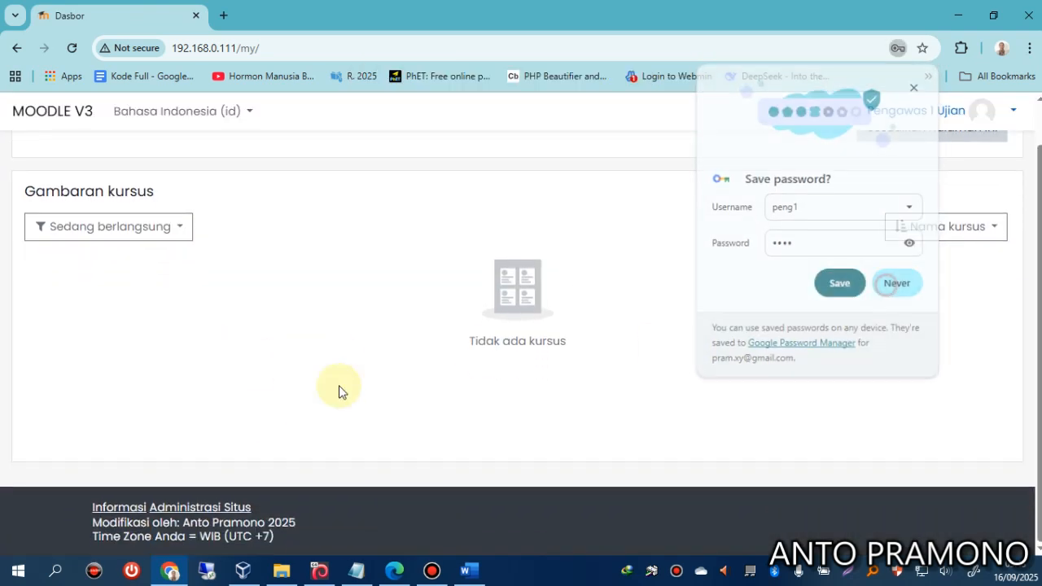
click(115, 509)
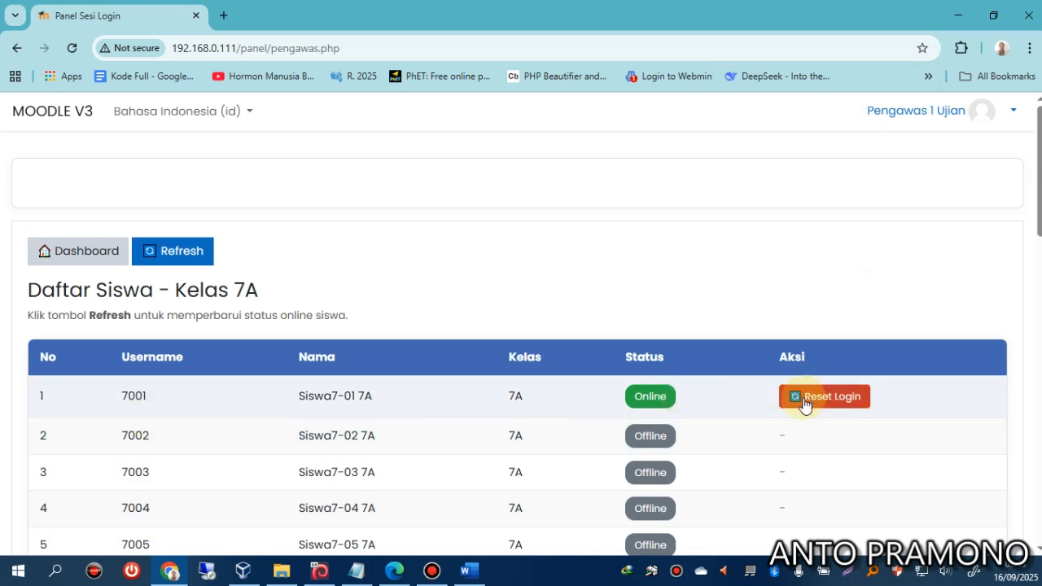
click(392, 572)
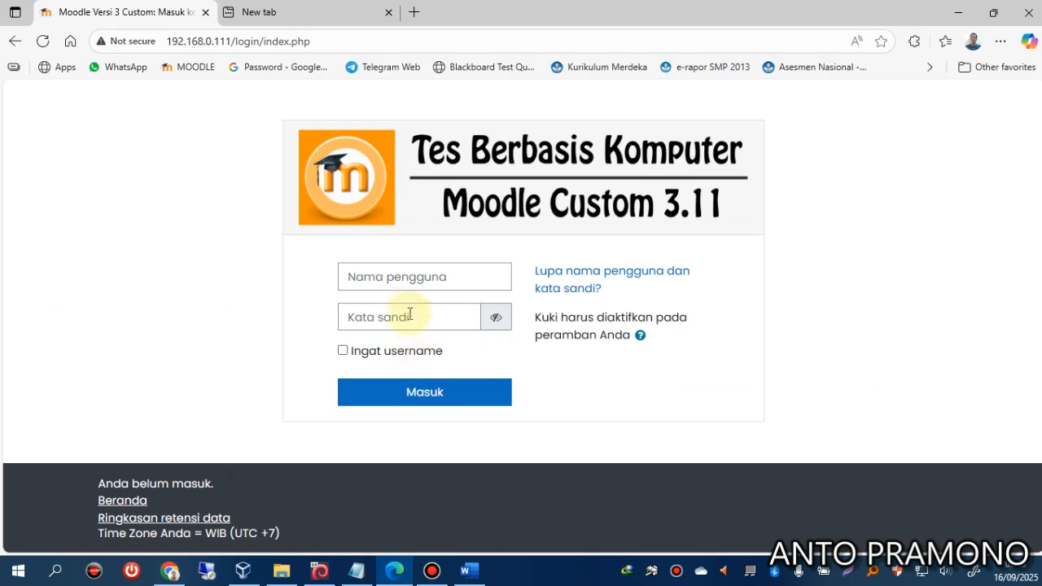
Retry the student login, get rejected, and refresh the students' online status in the supervisor panel.
click(417, 285)
text(7001)
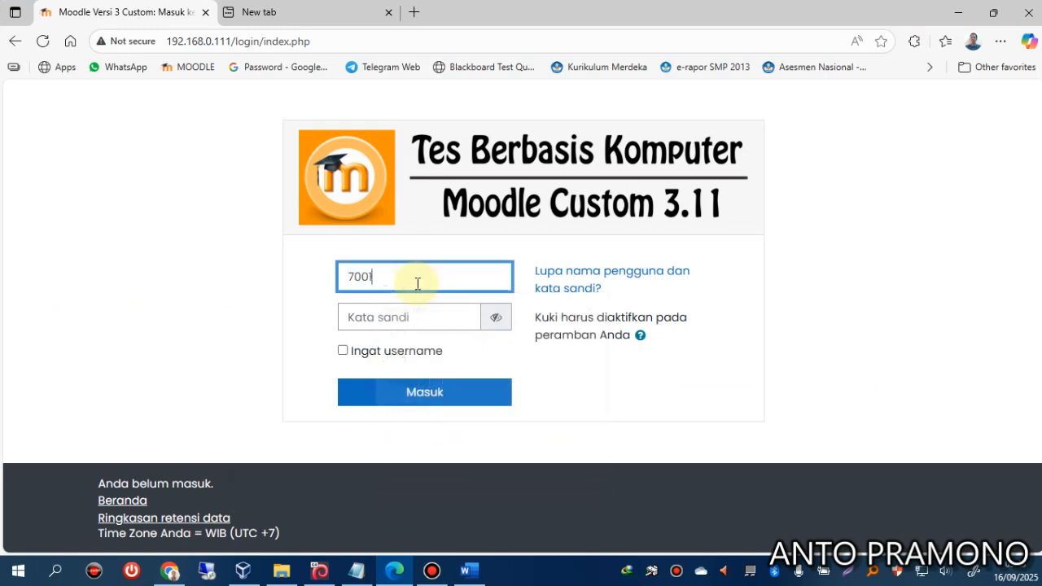
key(Tab)
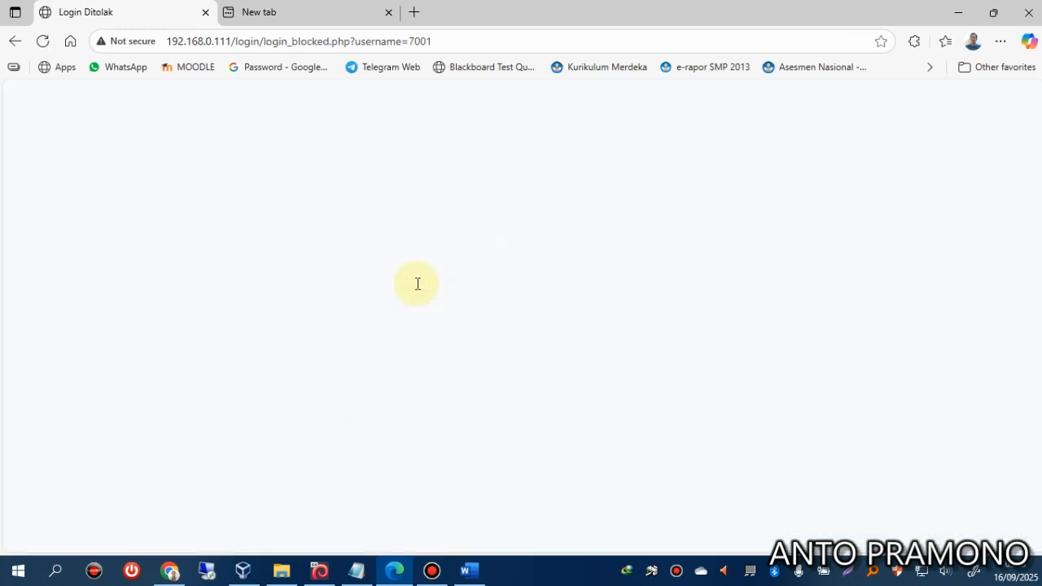
click(563, 381)
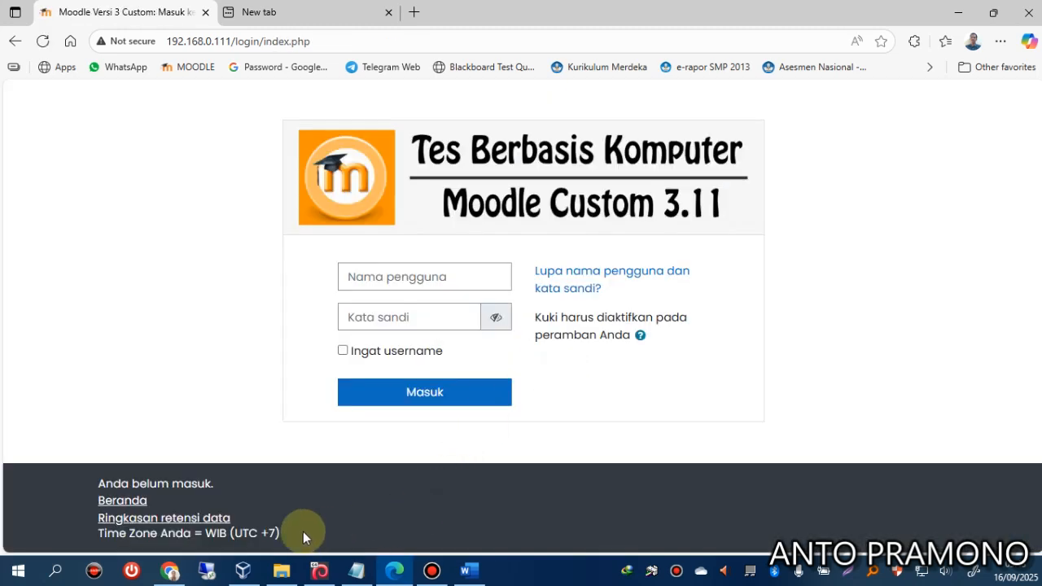
click(170, 569)
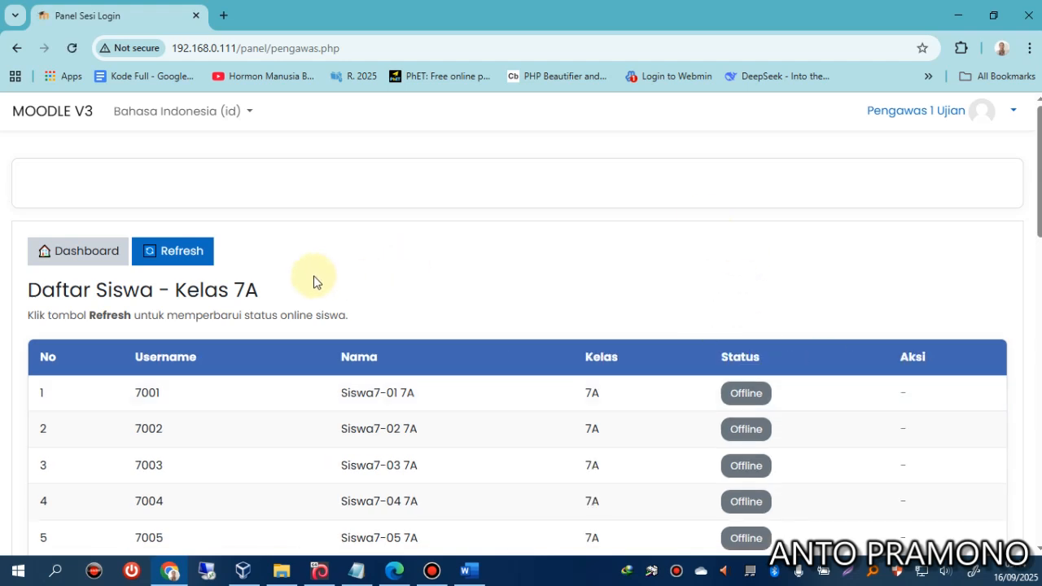
click(199, 271)
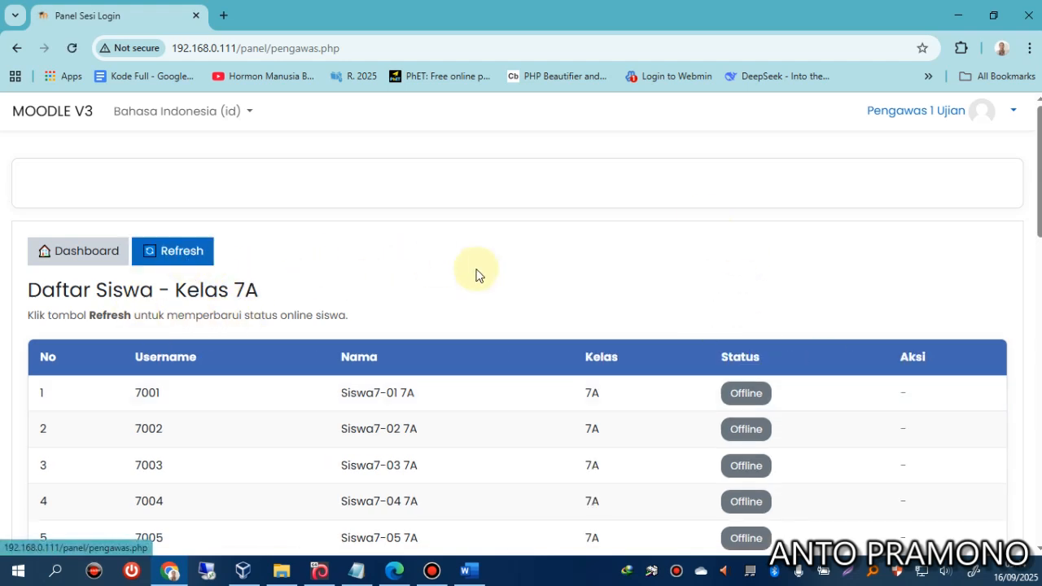
click(394, 569)
Log in as the class 7A student successfully, reaching the dashboard.
click(423, 281)
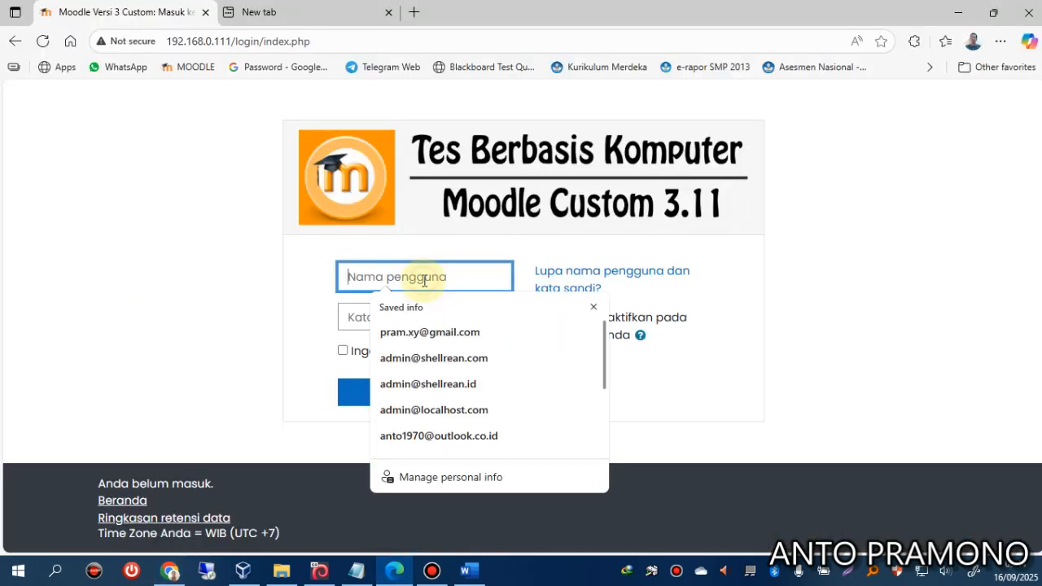
text(7001)
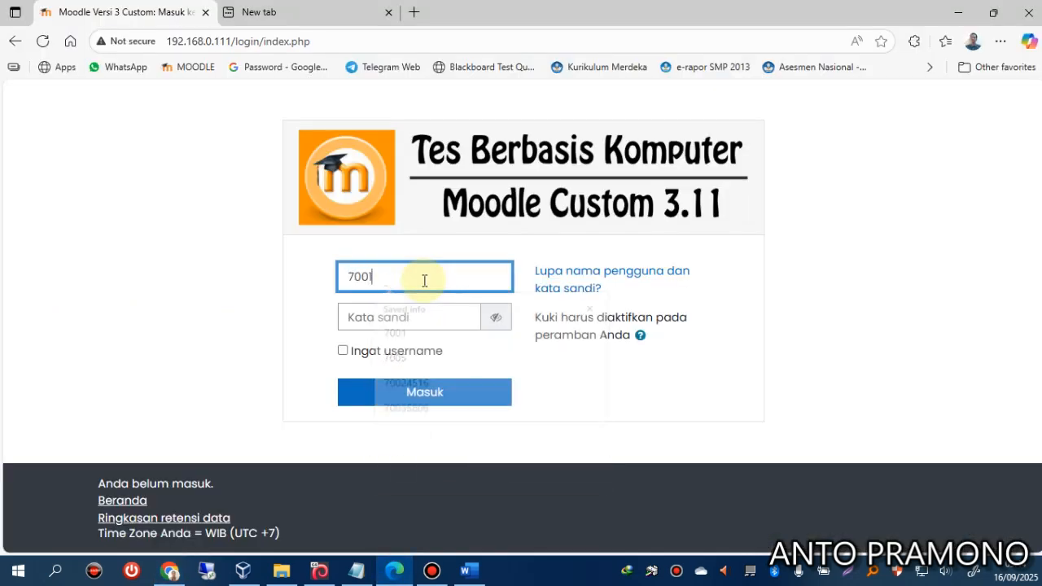
key(Tab)
text(•)
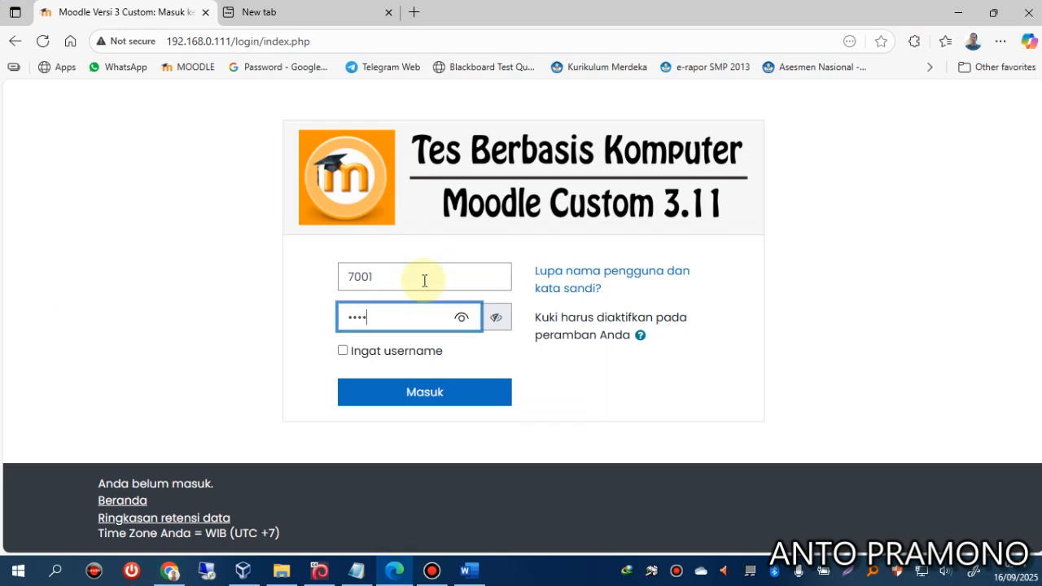
click(452, 403)
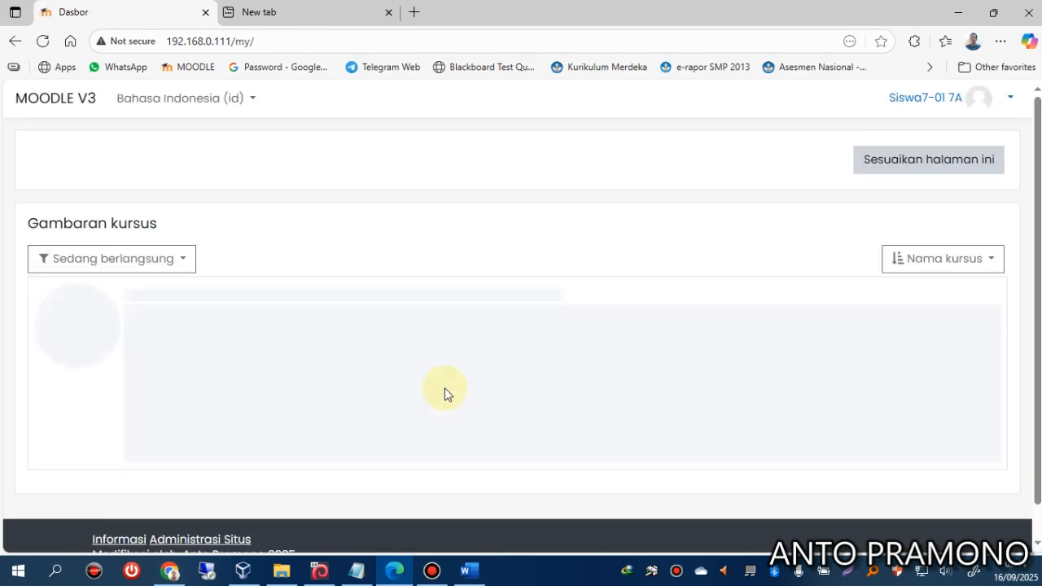
Open the IPA quiz from the dashboard and continue the last attempt.
click(337, 378)
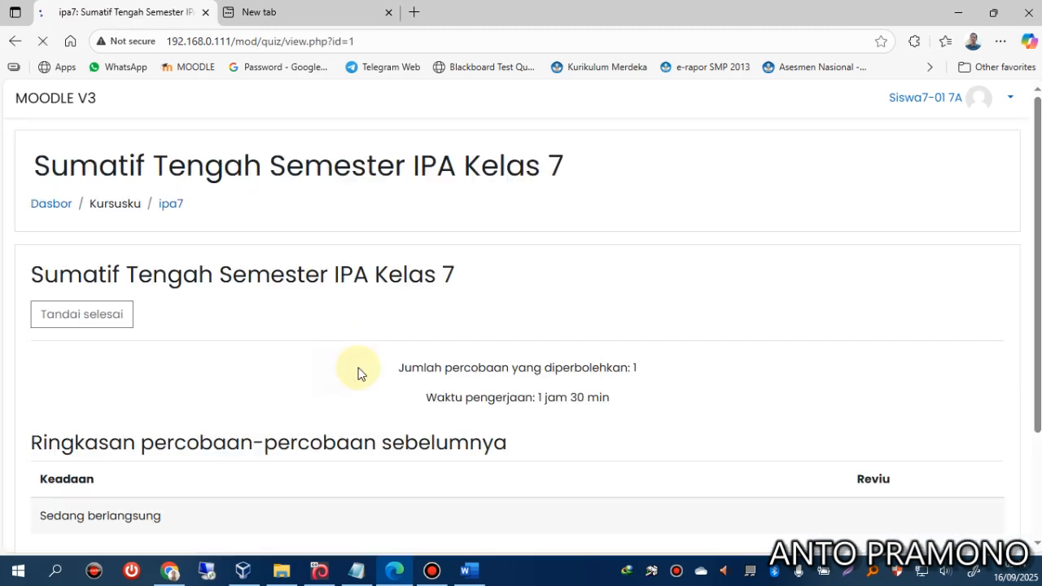
scroll(382, 399, down, 3)
click(480, 430)
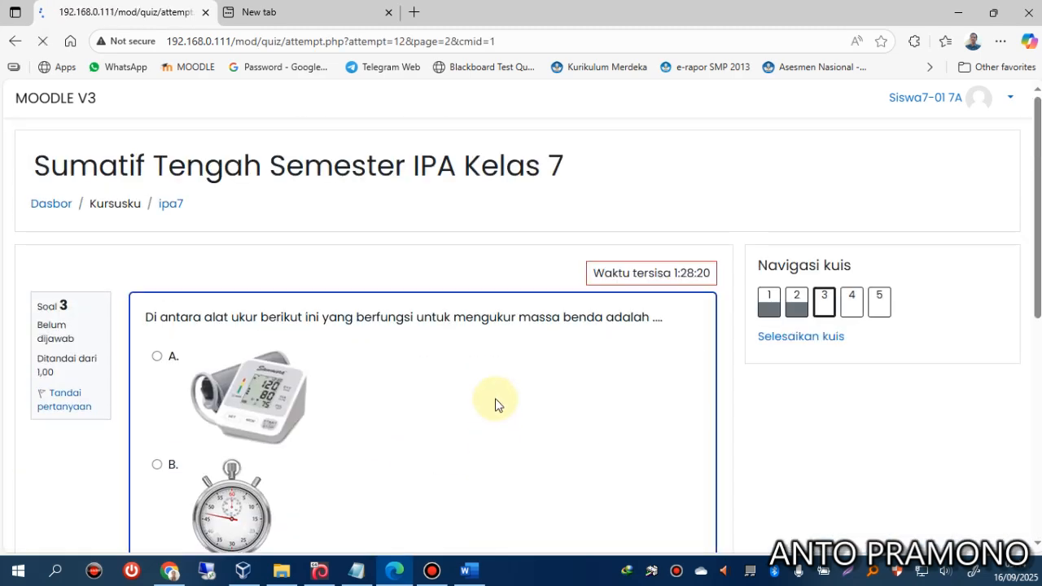
Answer questions 3–5 with A, 40 km and ρ = m/V, then try finishing the quiz.
click(160, 358)
scroll(453, 390, down, 6)
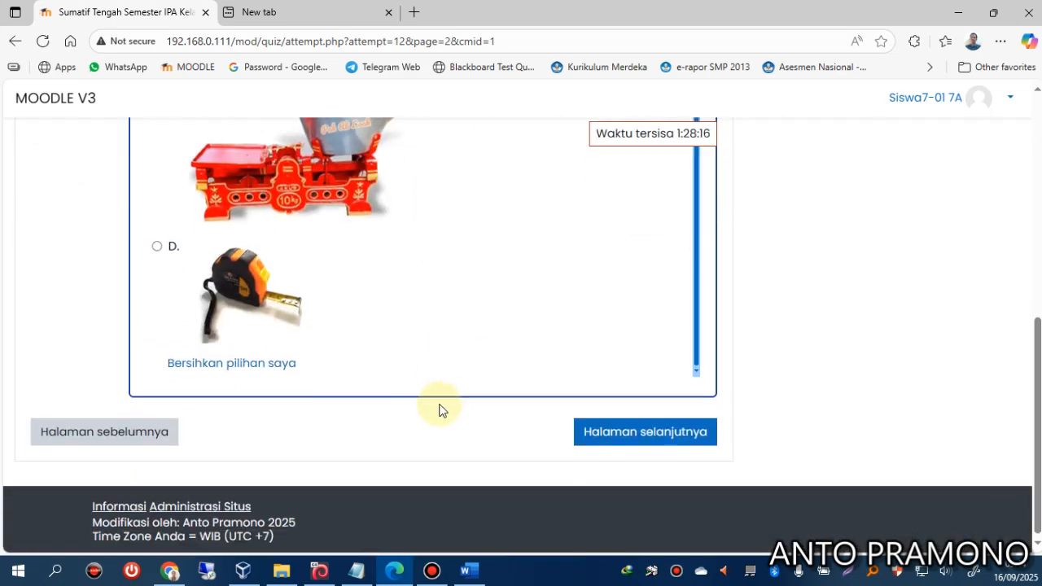
click(594, 429)
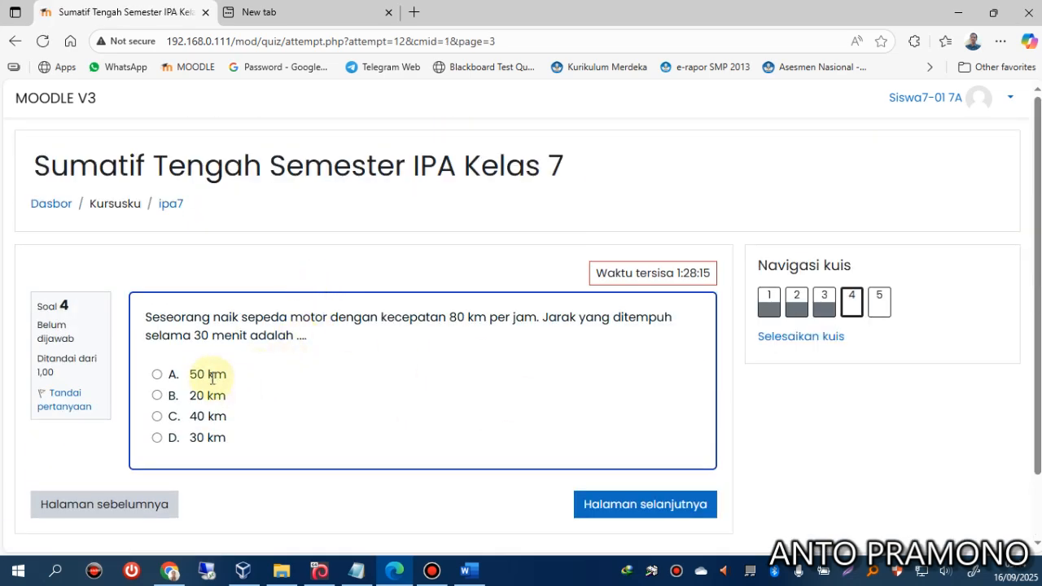
click(207, 424)
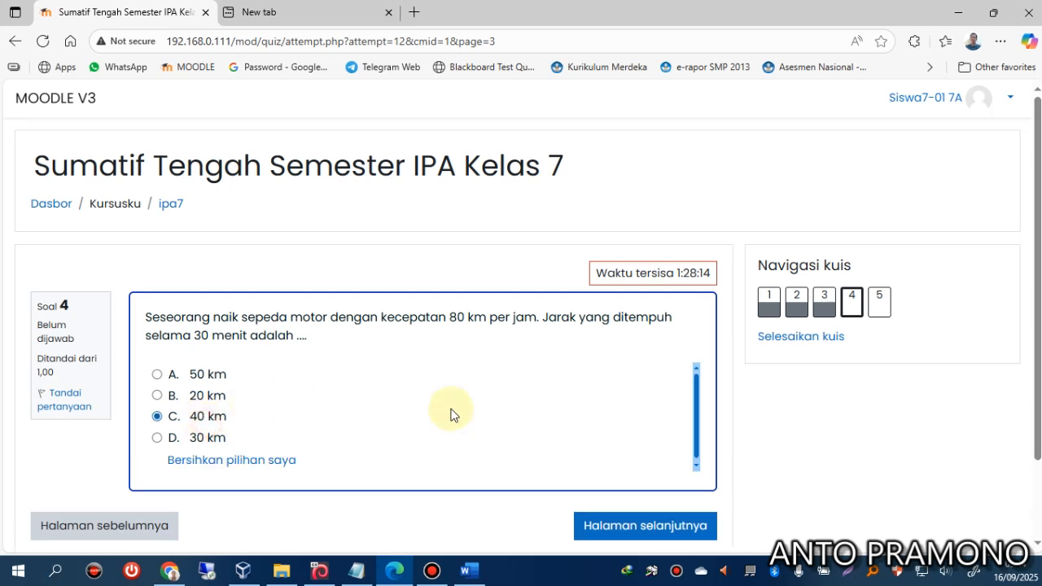
click(610, 518)
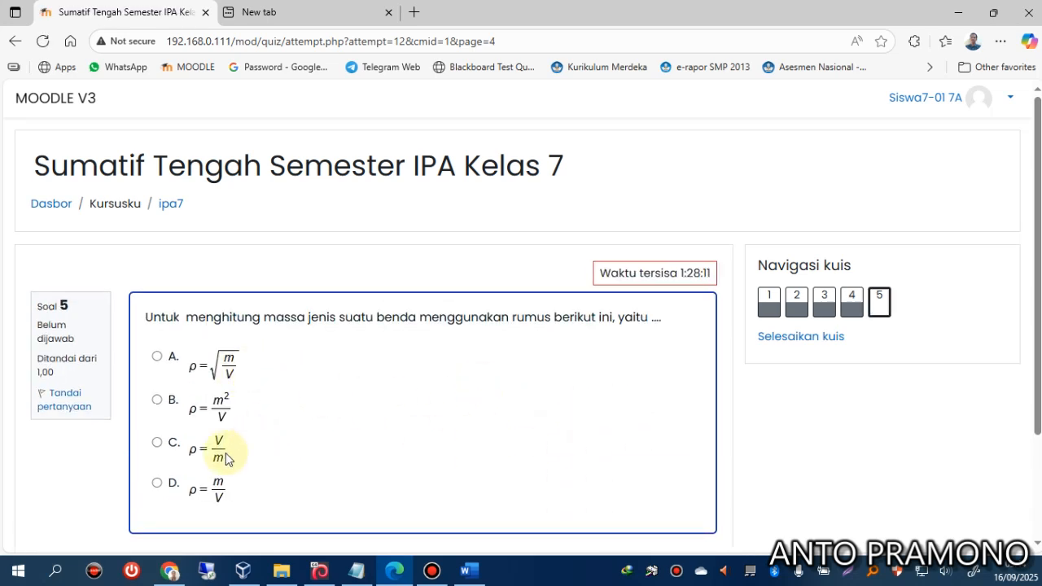
click(215, 487)
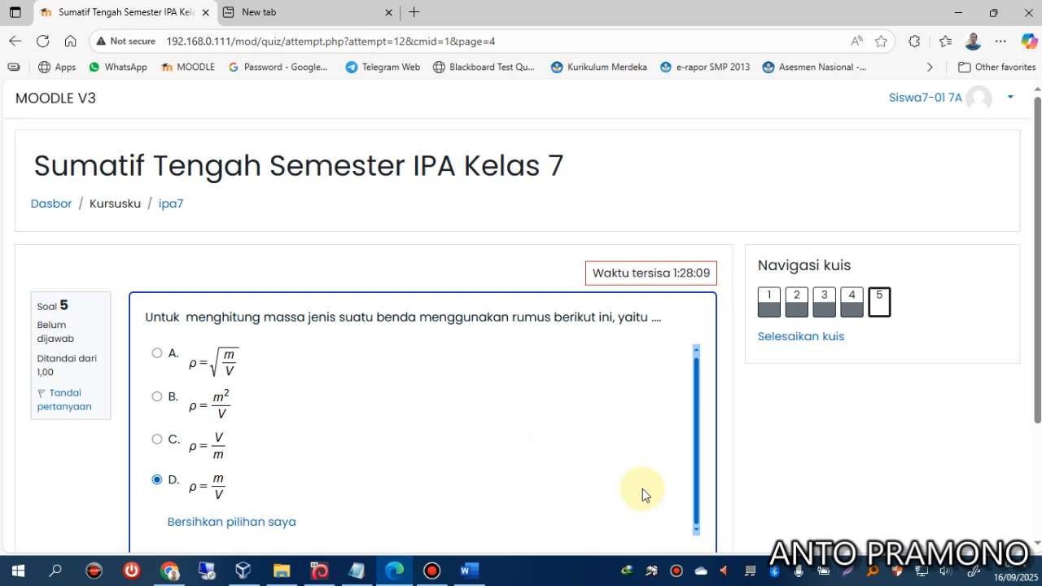
scroll(644, 490, down, 2)
click(665, 430)
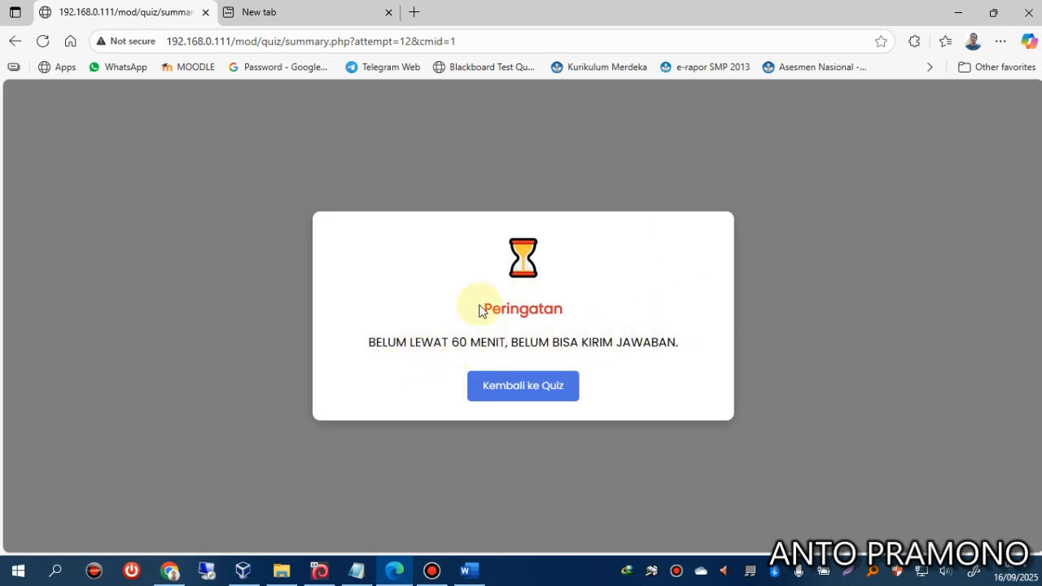
Dismiss the 60-minute warning and return to the supervisor's Panel Sesi Login showing students Offline.
click(511, 386)
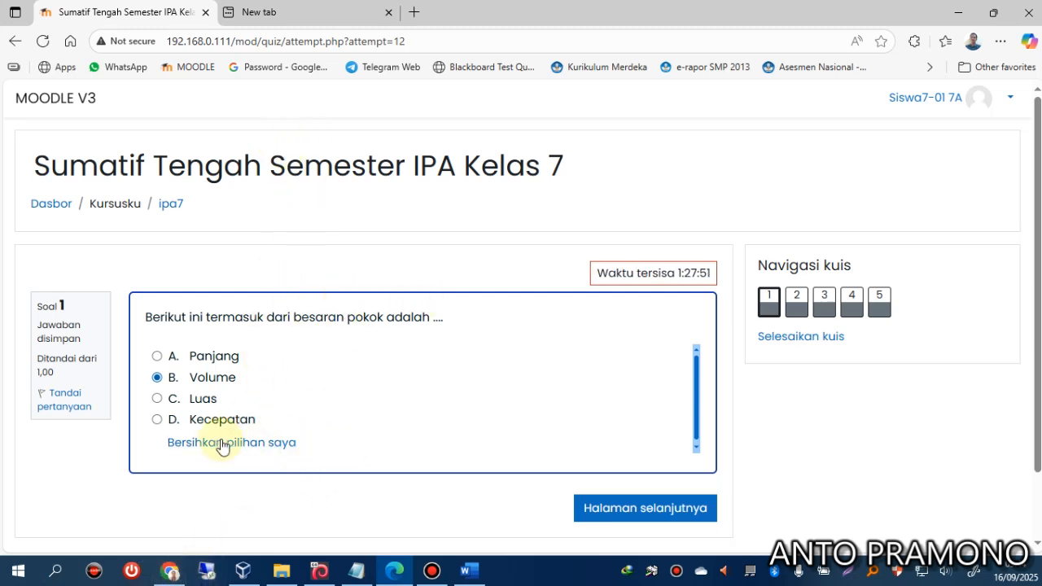
mouse_move(169, 576)
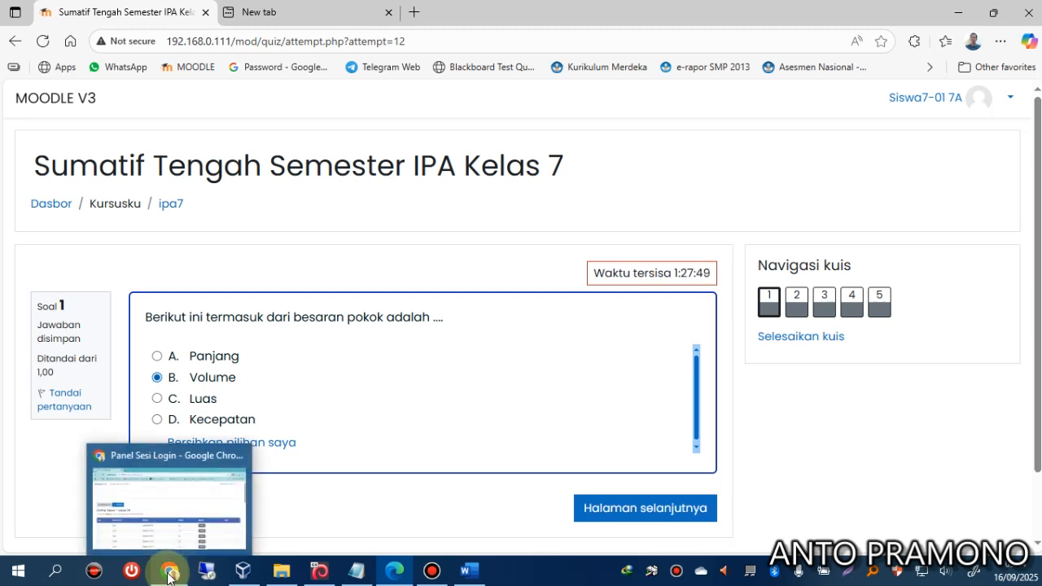
click(167, 481)
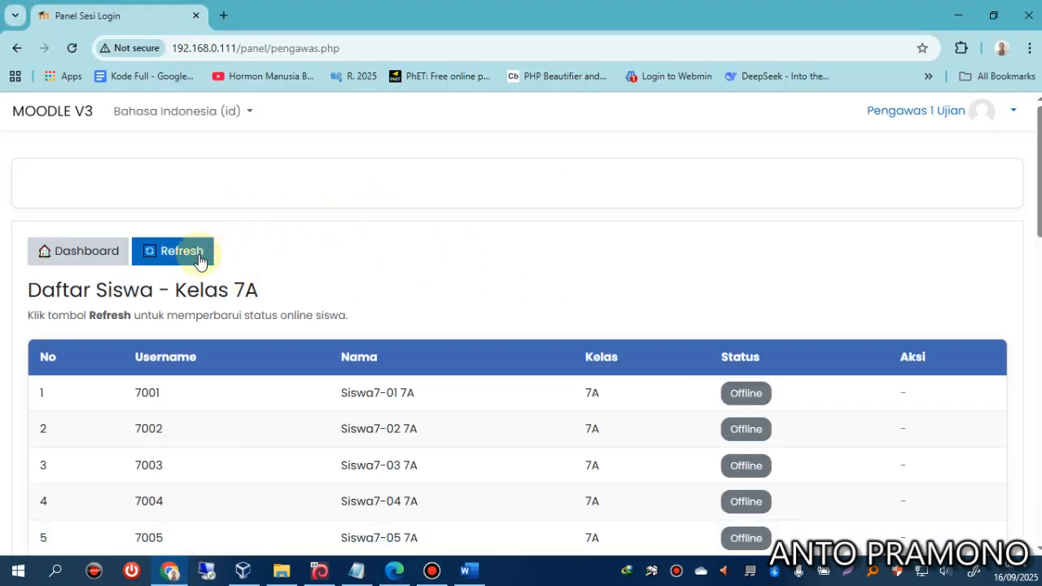
click(1000, 50)
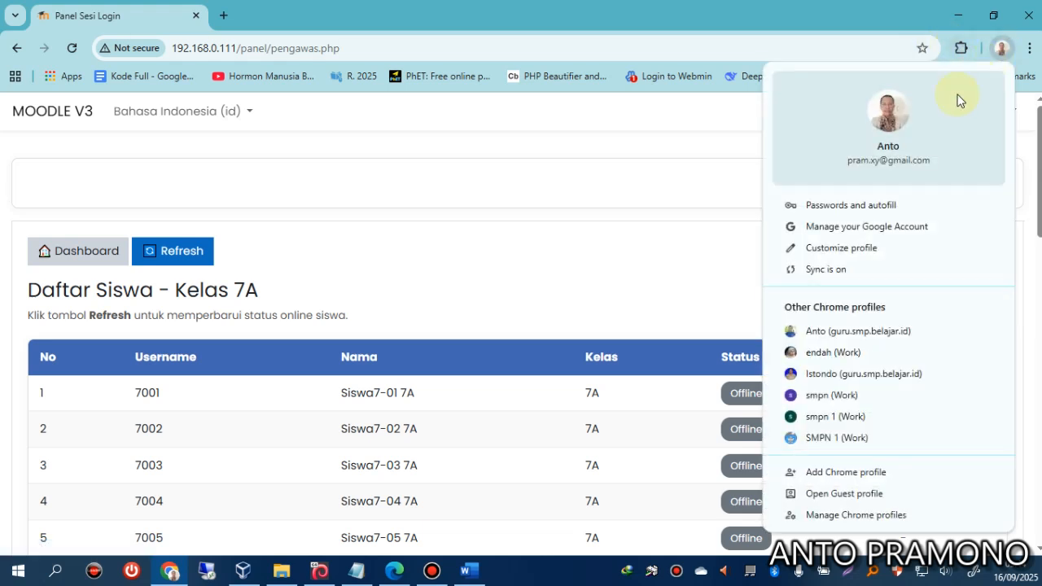
Load the Moodle server at 192.168.0.111 in the teacher's school browser profile.
click(829, 335)
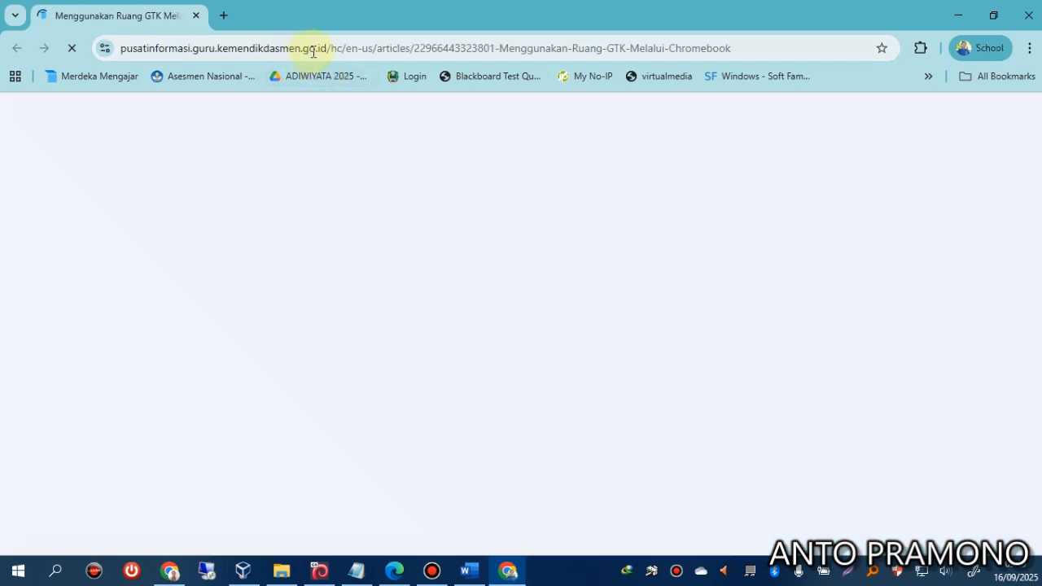
click(313, 51)
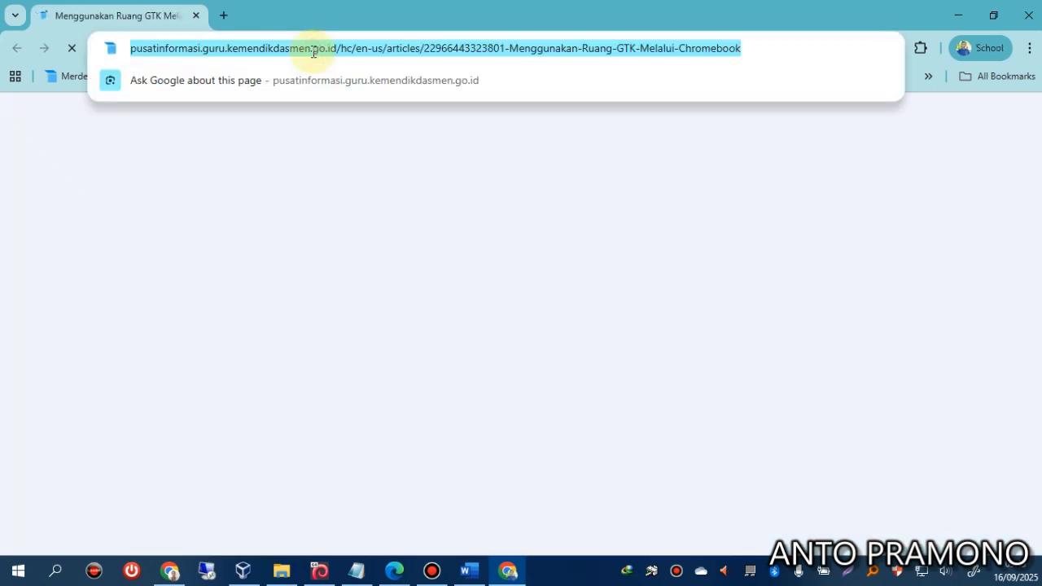
text(192.168)
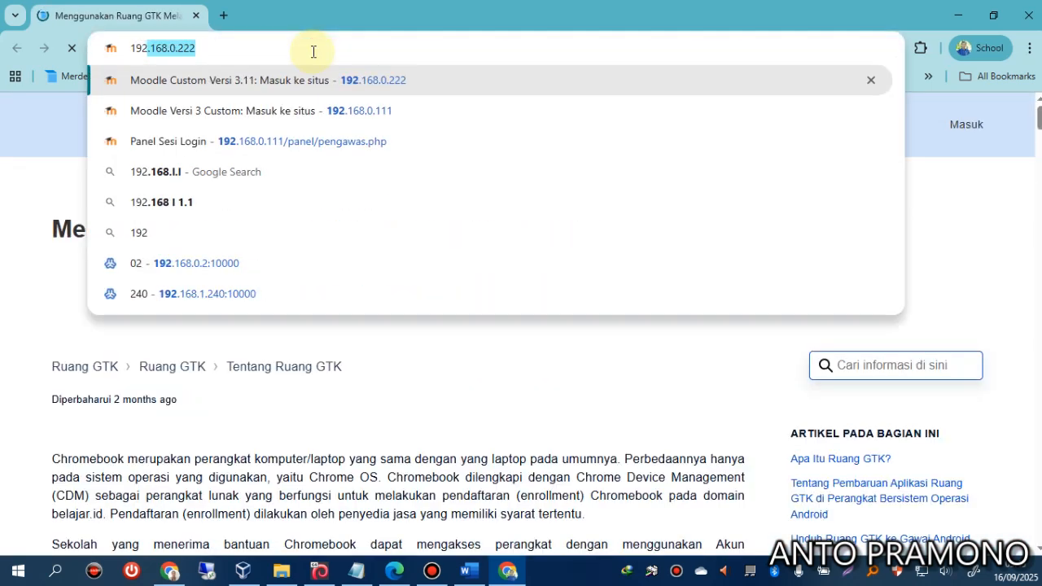
text(.0.111)
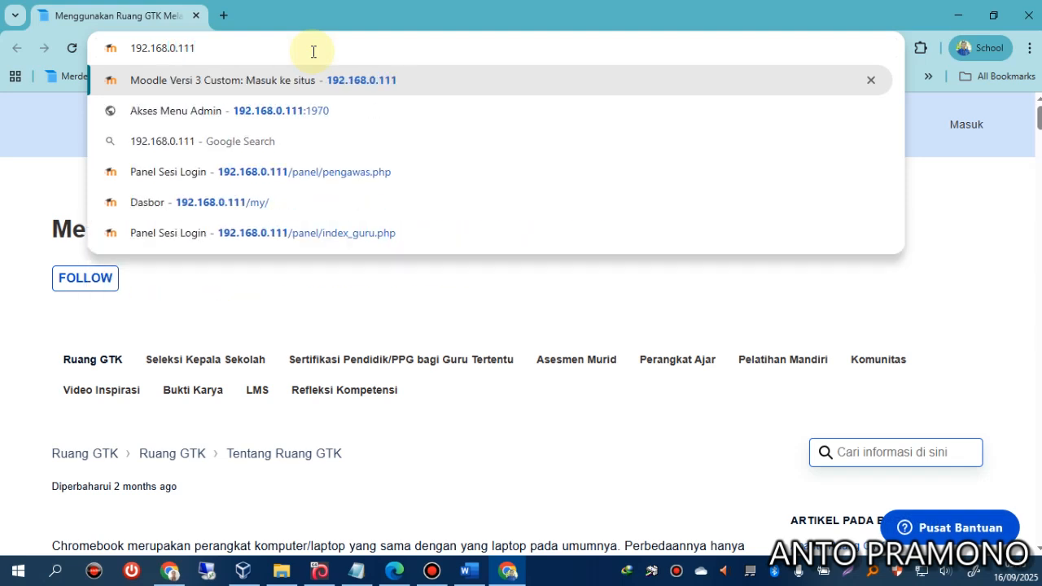
key(Return)
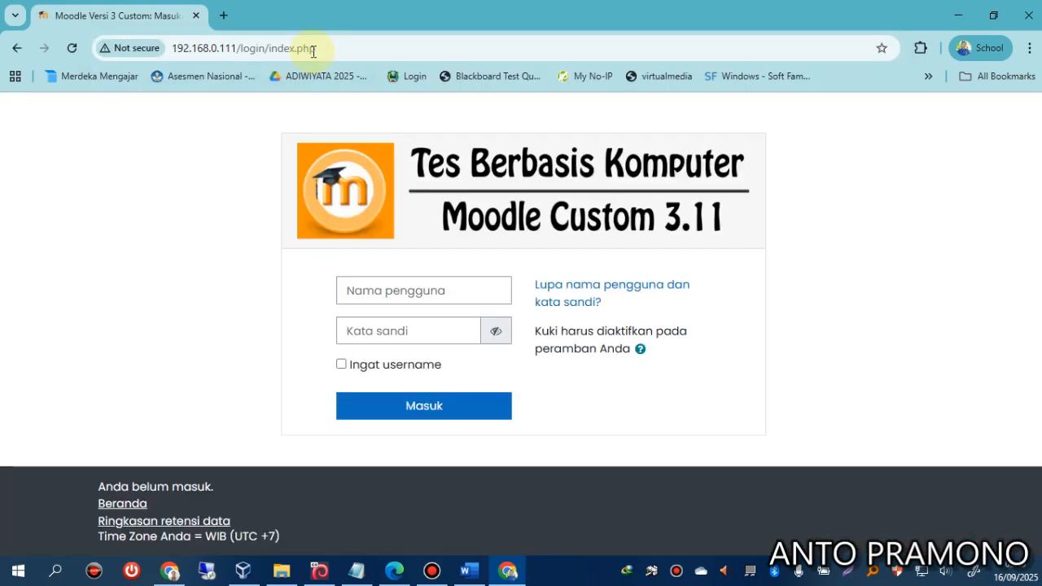
Sign in as administrator with the saved username and open Administrasi Situs from the footer.
click(354, 290)
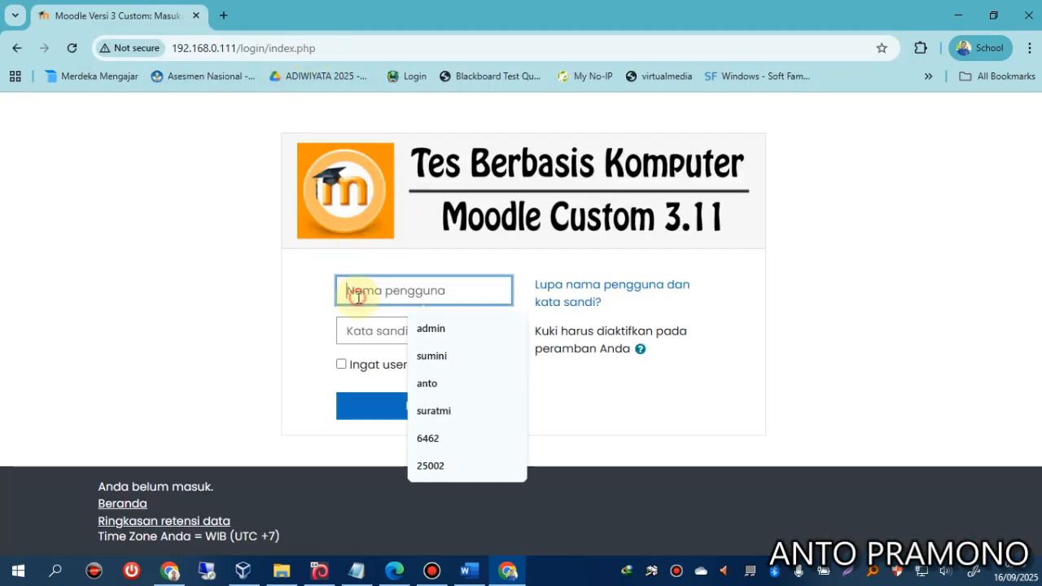
click(412, 329)
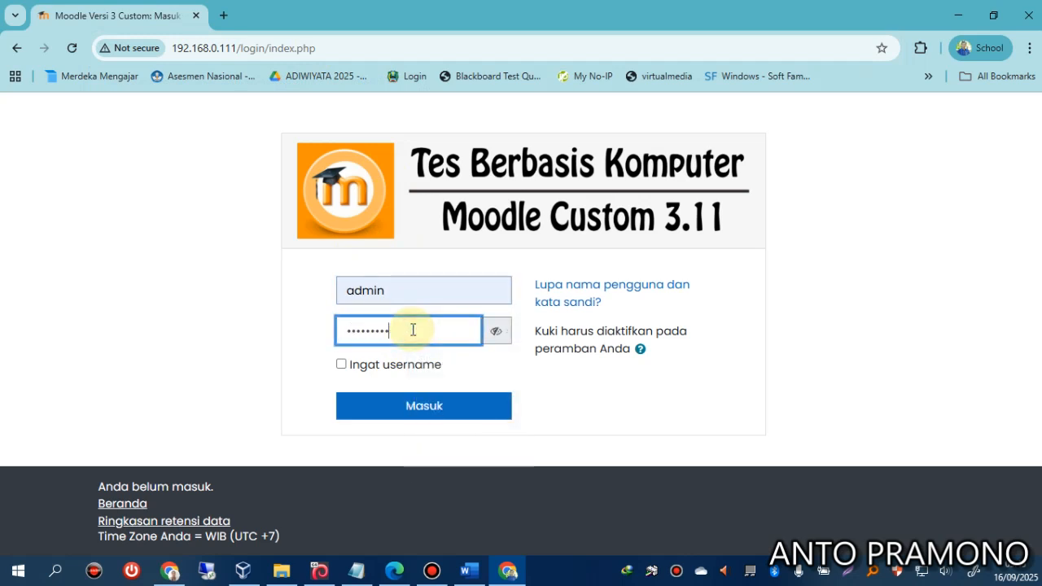
click(425, 404)
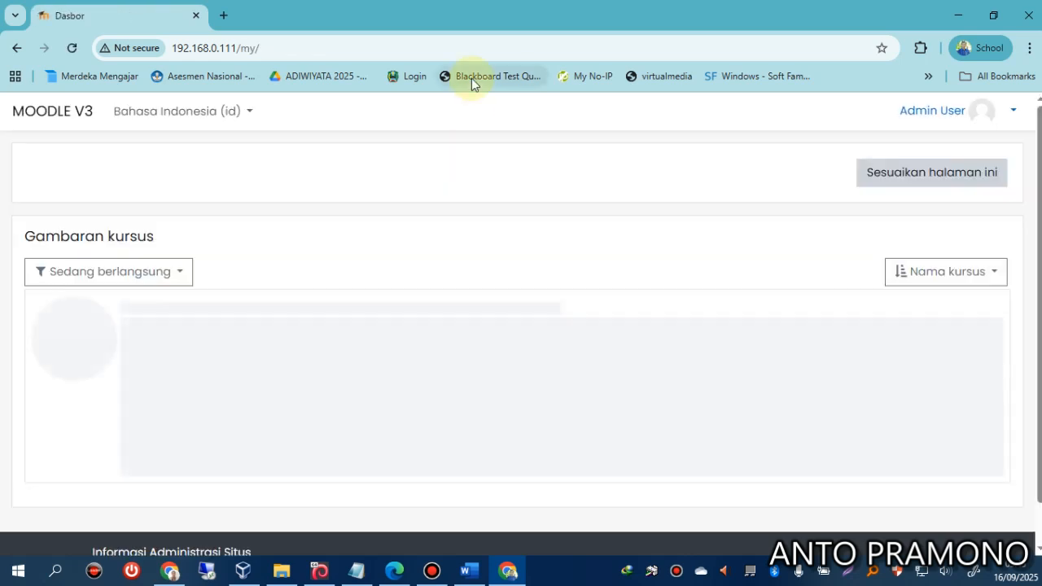
scroll(220, 402, down, 1)
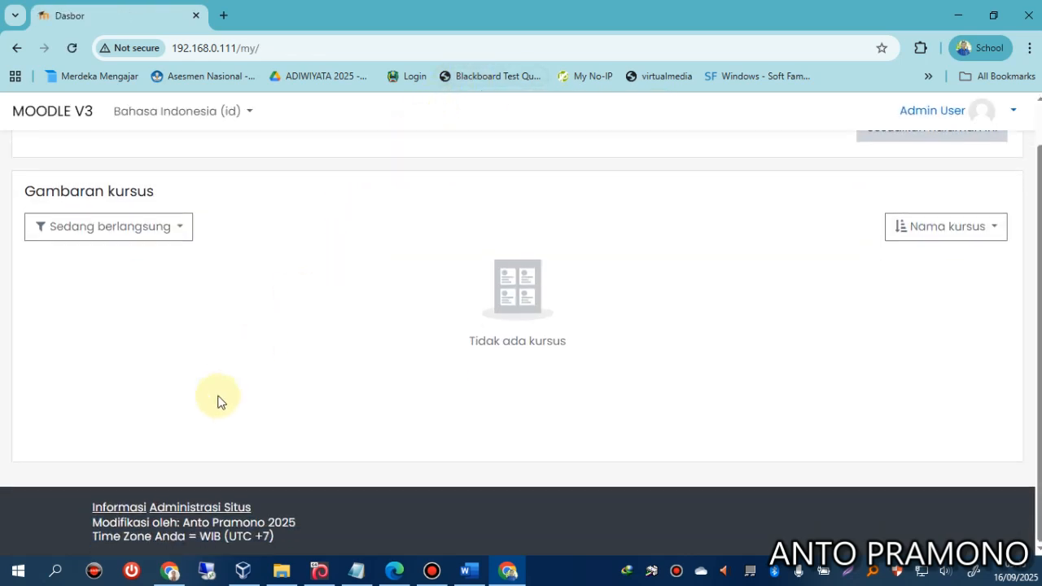
click(132, 508)
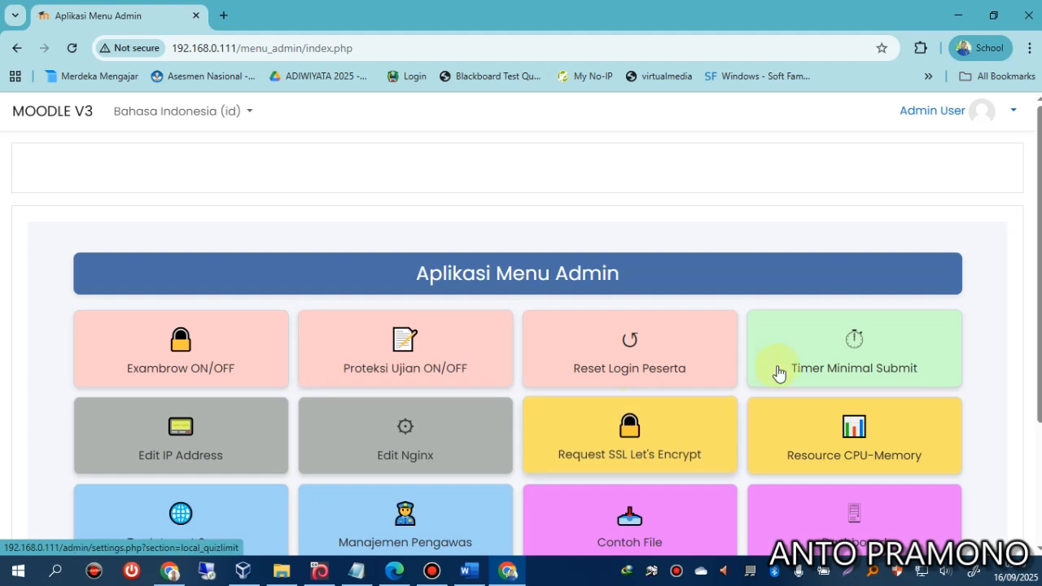
Lower the Timer Minimal Submit minimum duration from 60 to 1 minute and save it.
click(830, 362)
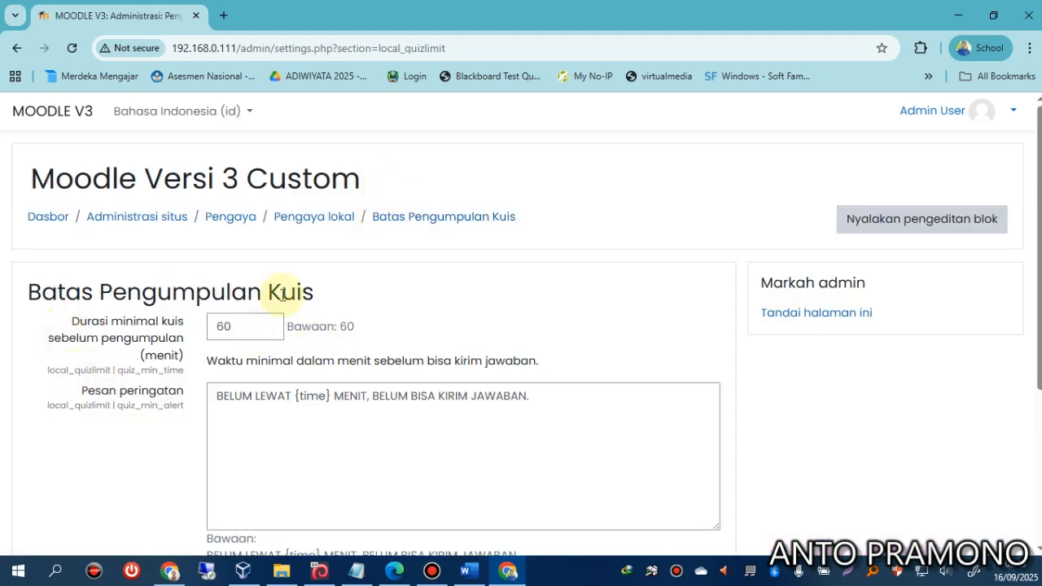
scroll(205, 253, down, 2)
double_click(258, 179)
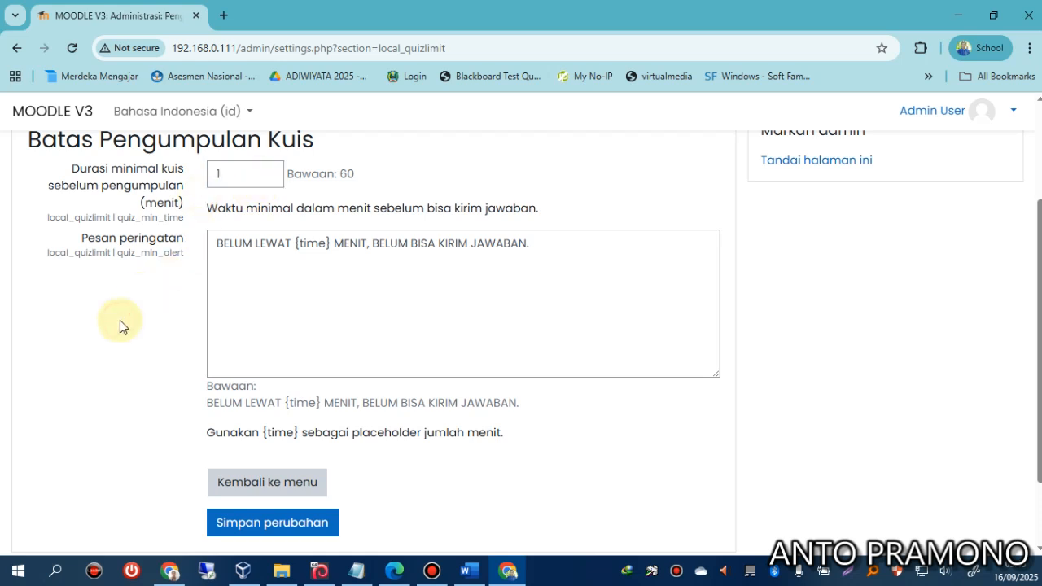
click(240, 522)
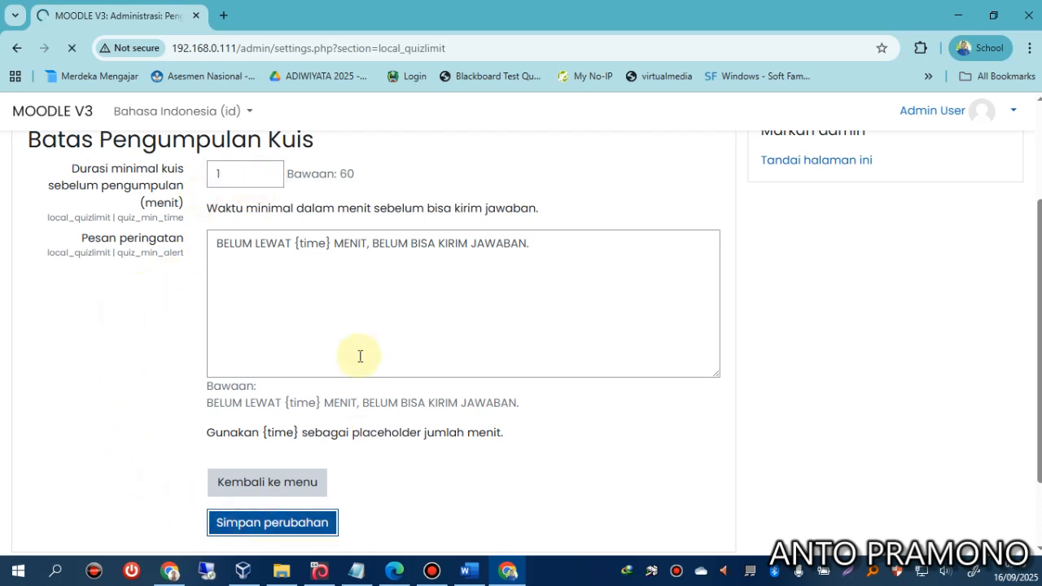
scroll(344, 384, down, 1)
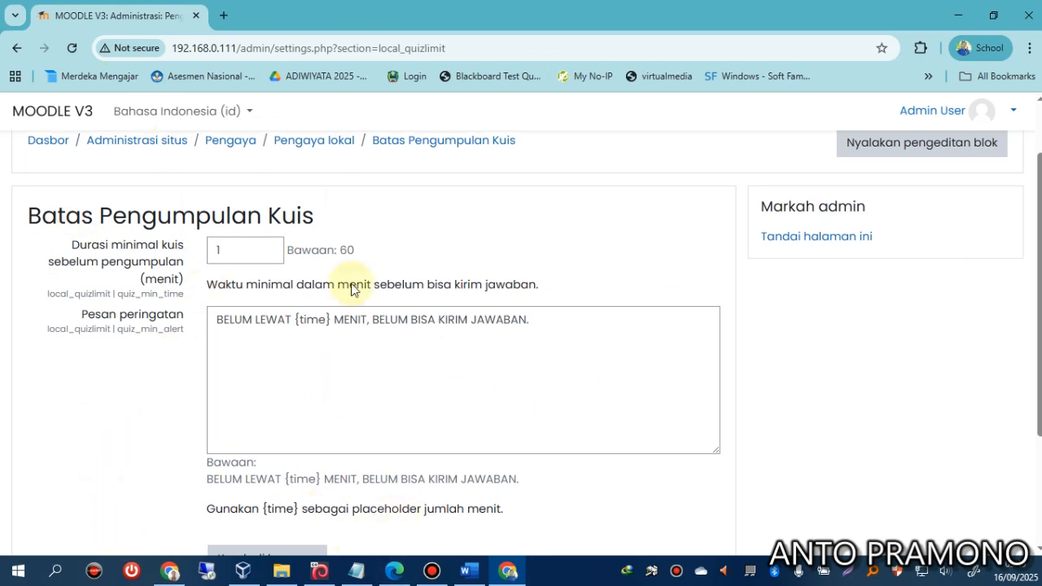
click(393, 571)
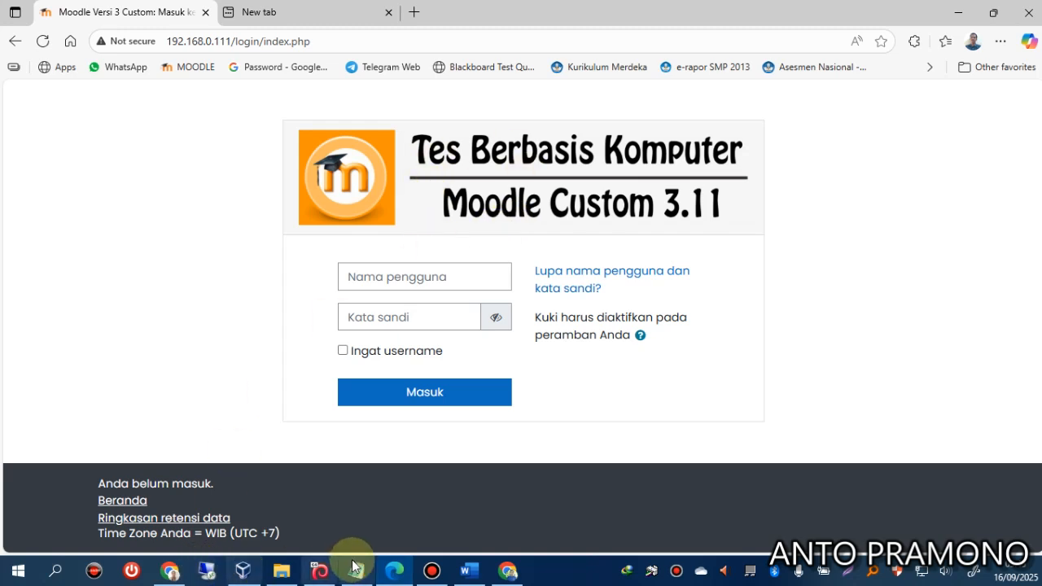
Refresh the Panel Sesi Login list and reset the first Kelas 7A student's login session.
click(170, 570)
click(178, 256)
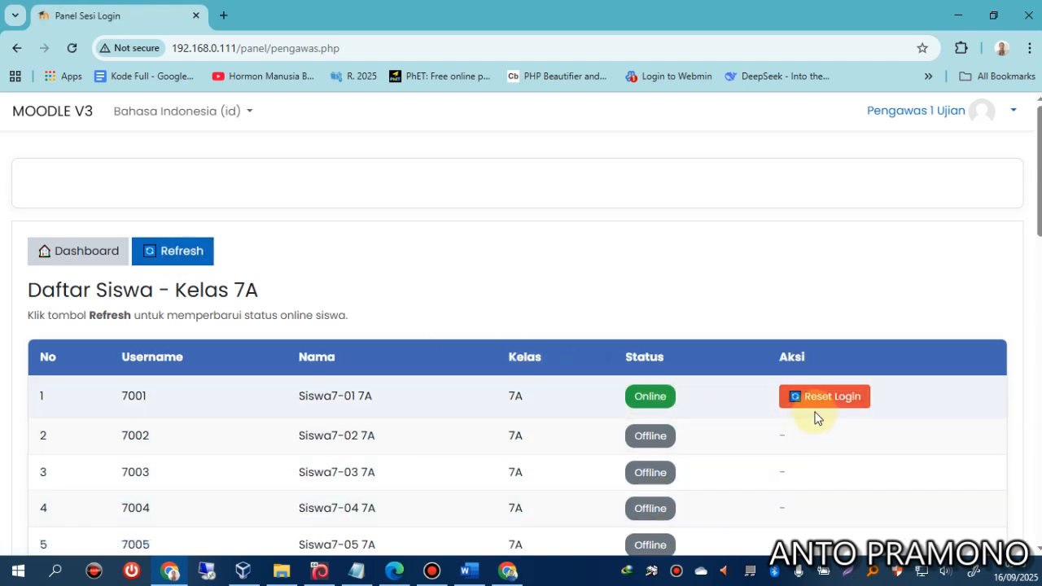
click(816, 402)
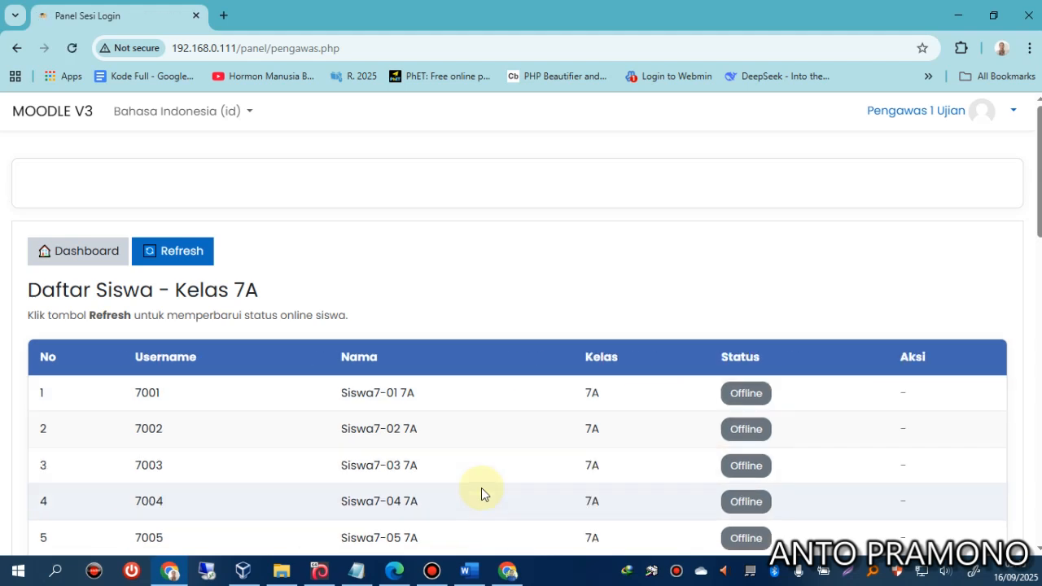
Sign in as that student in the other browser and open the IPA Kelas 7 quiz.
click(394, 570)
click(406, 282)
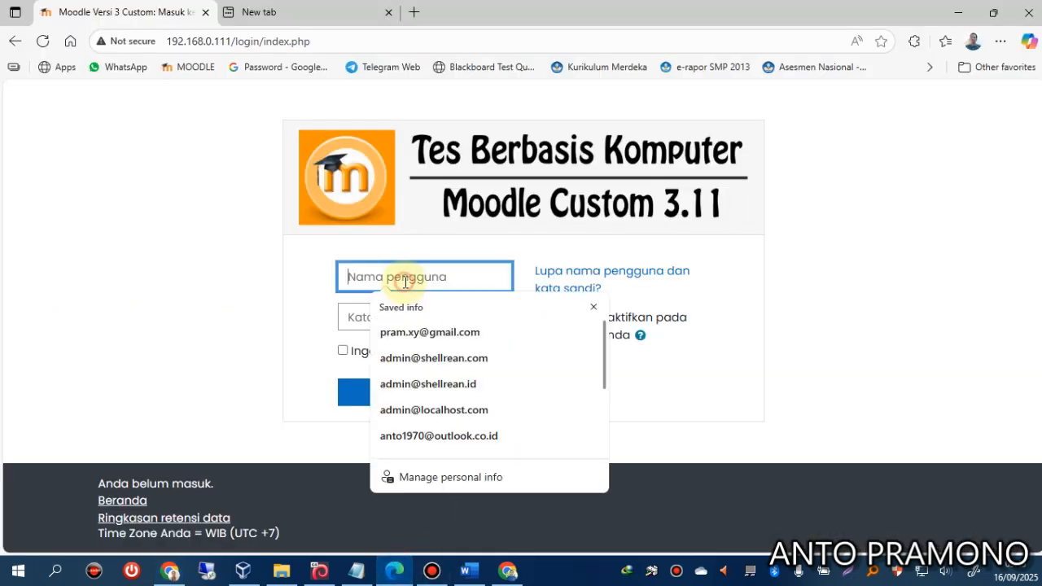
text(7001)
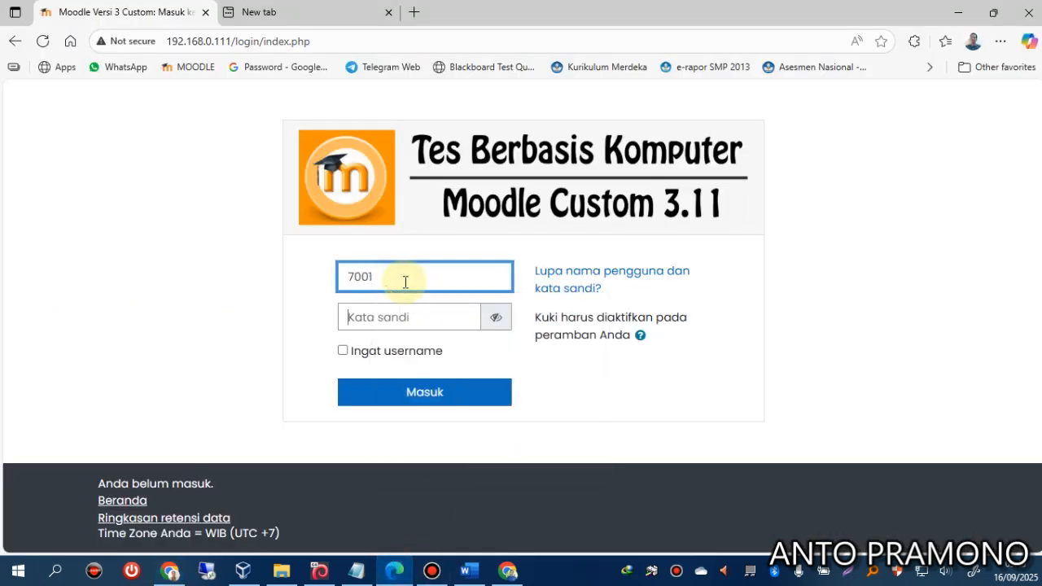
key(Tab)
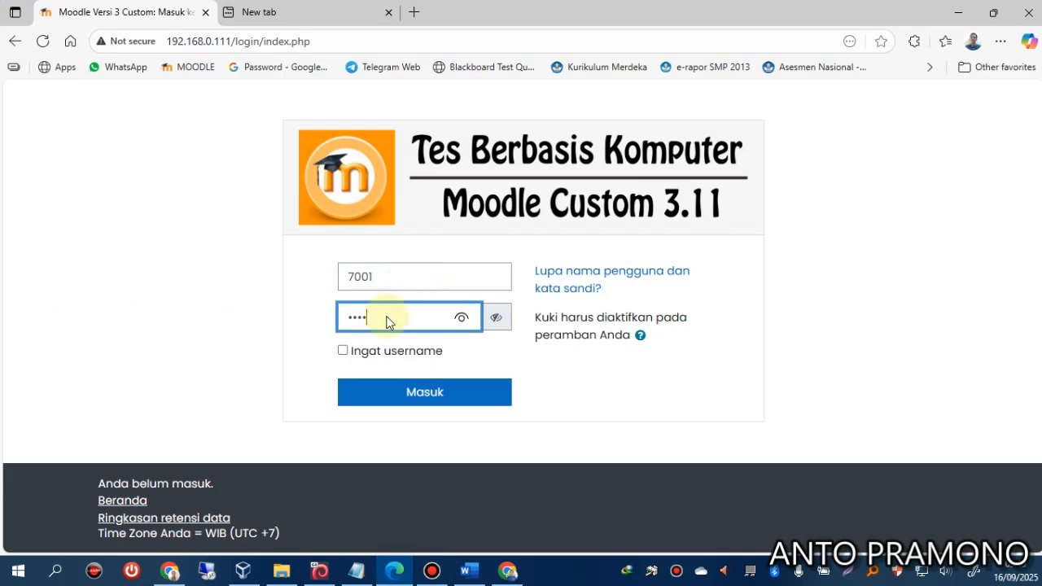
click(387, 398)
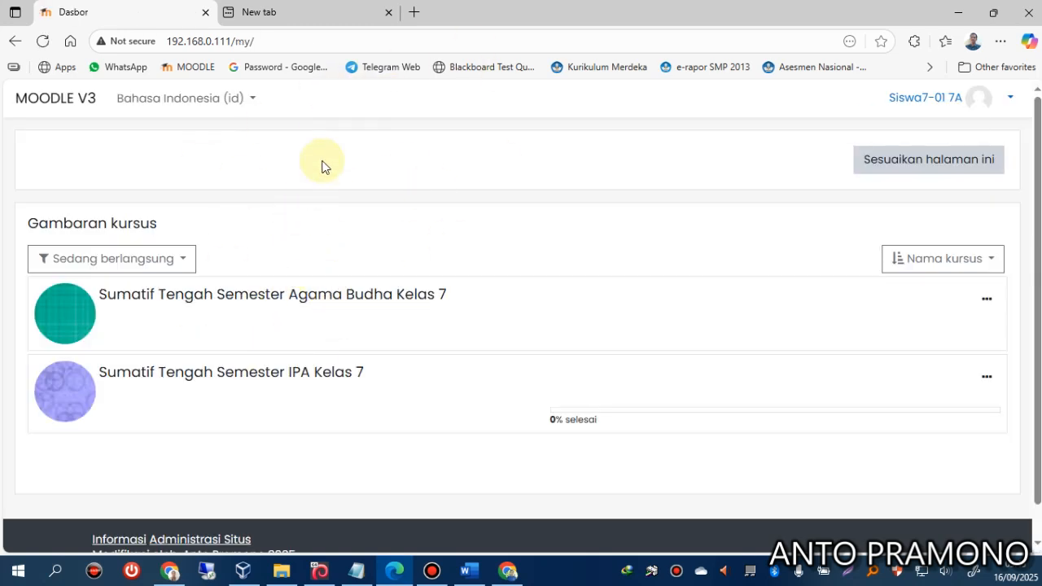
click(254, 379)
Resume the in-progress IPA quiz attempt, submit all answers and confirm, scoring 60,00/100,00.
scroll(402, 335, down, 3)
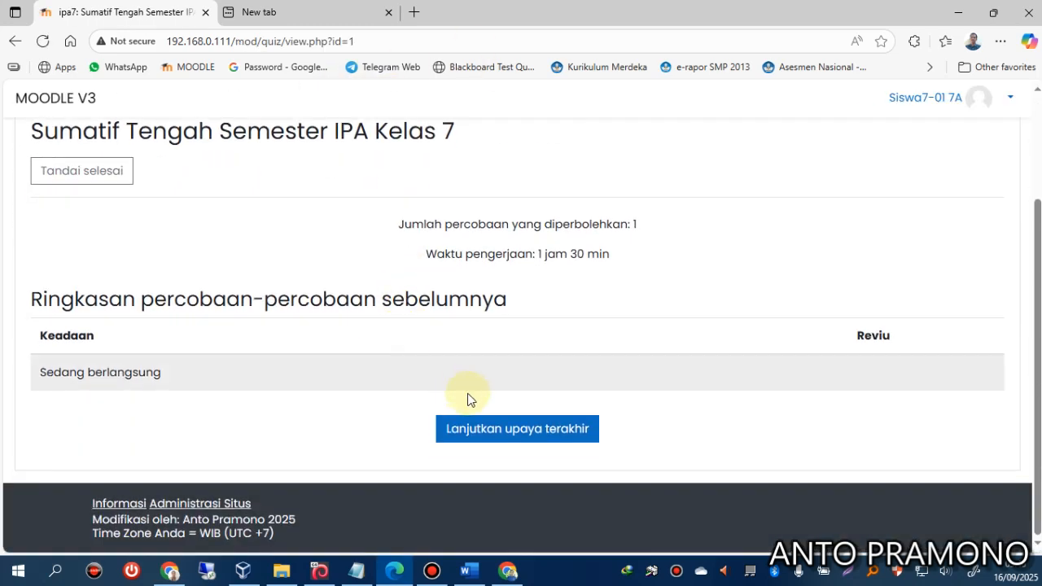
click(484, 424)
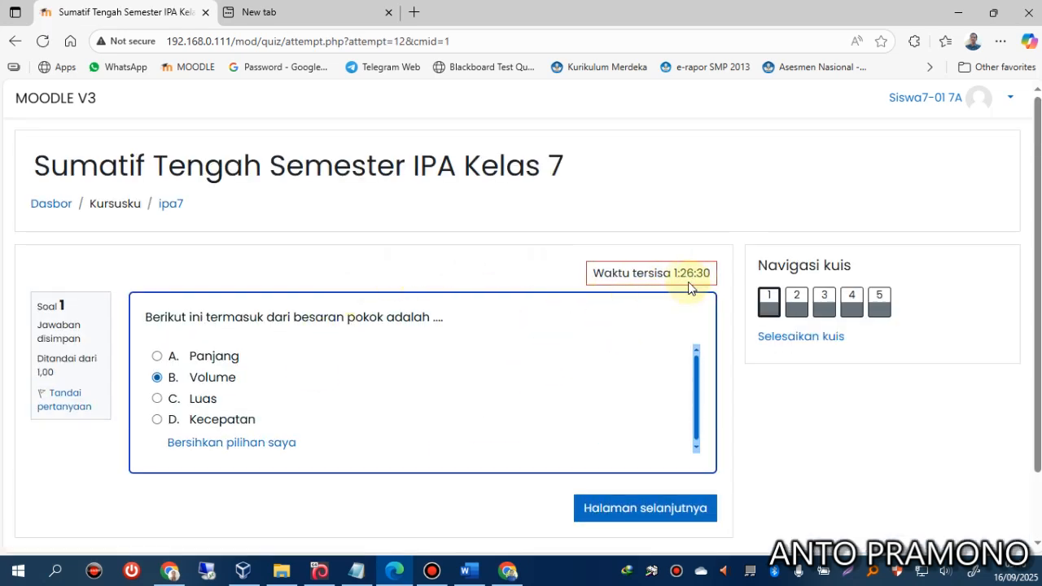
click(796, 338)
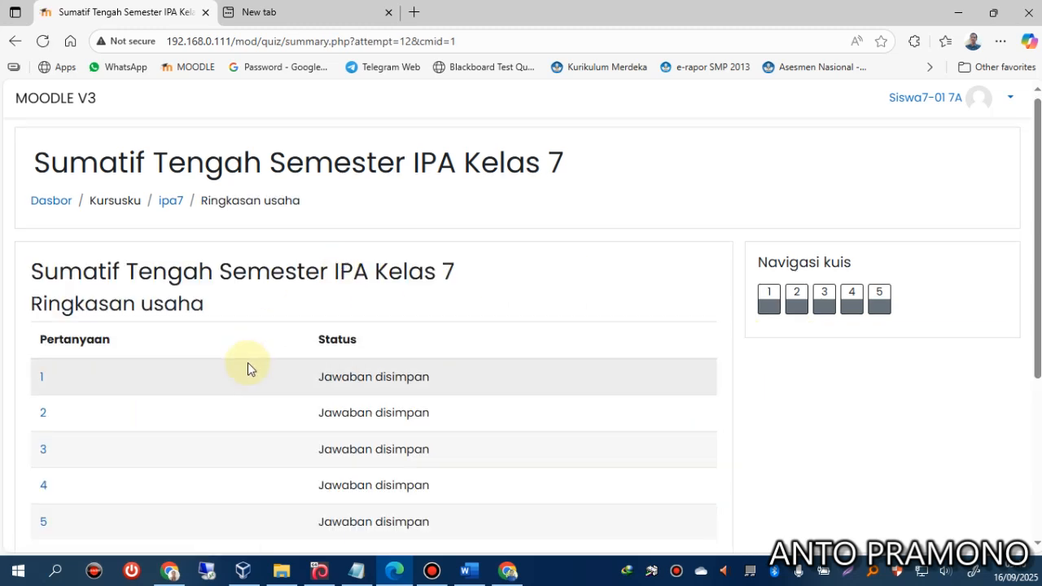
scroll(247, 362, down, 3)
click(342, 420)
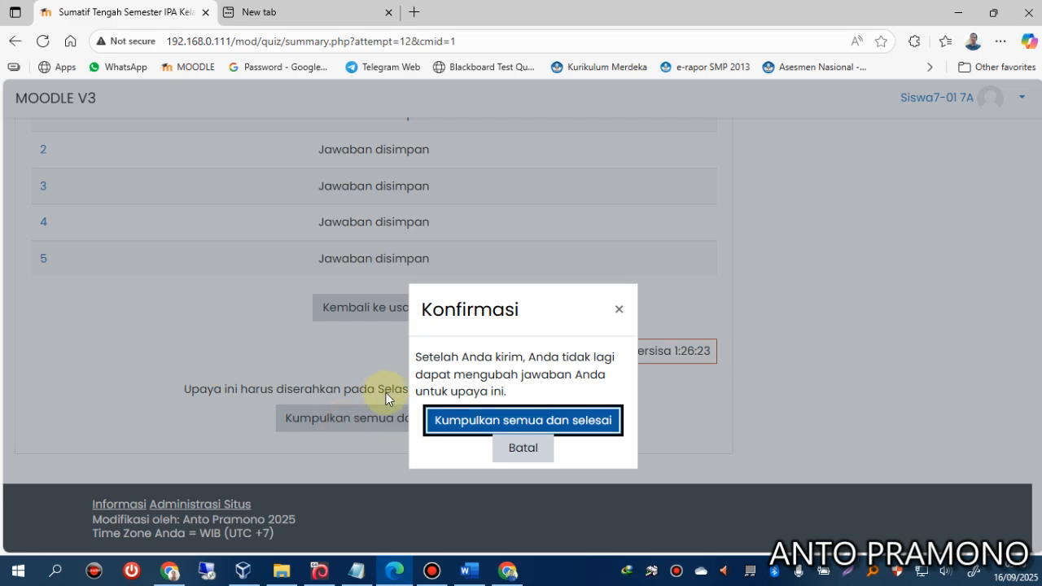
click(442, 419)
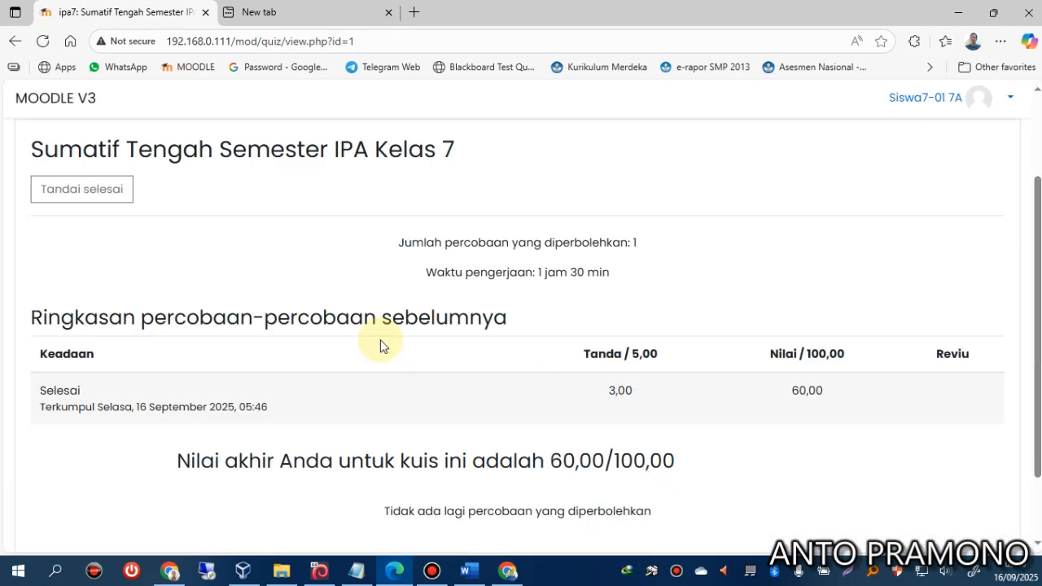
Refresh the proctor's Panel Sesi Login list until the first Kelas 7A student shows Online.
scroll(380, 340, down, 2)
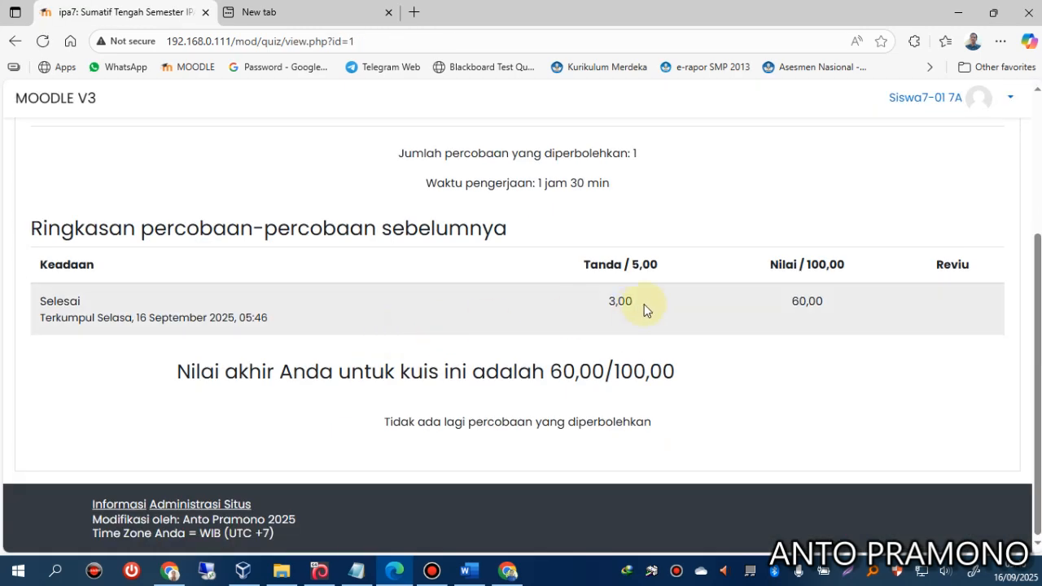
scroll(643, 309, up, 3)
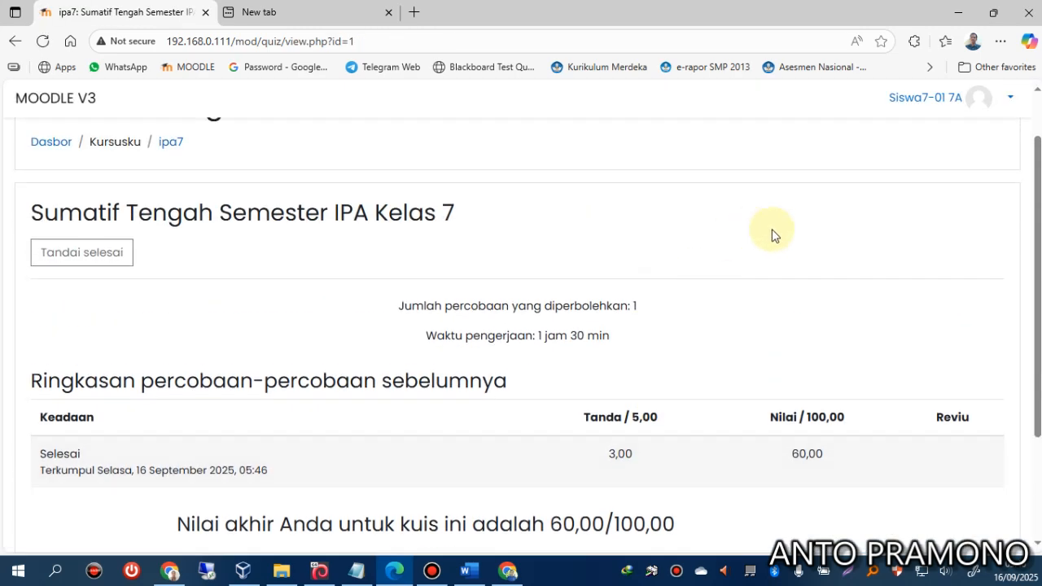
click(973, 110)
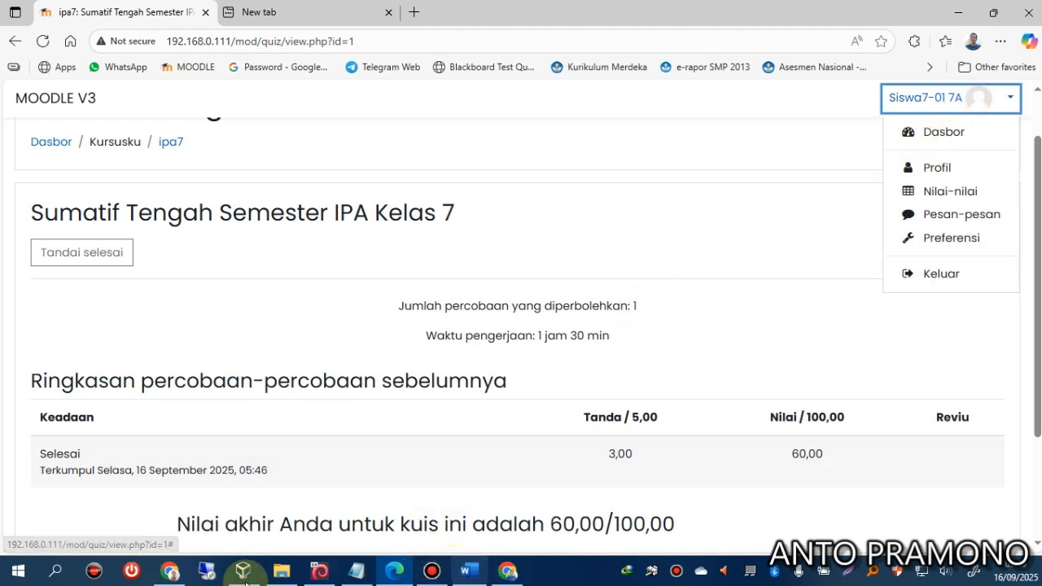
click(167, 572)
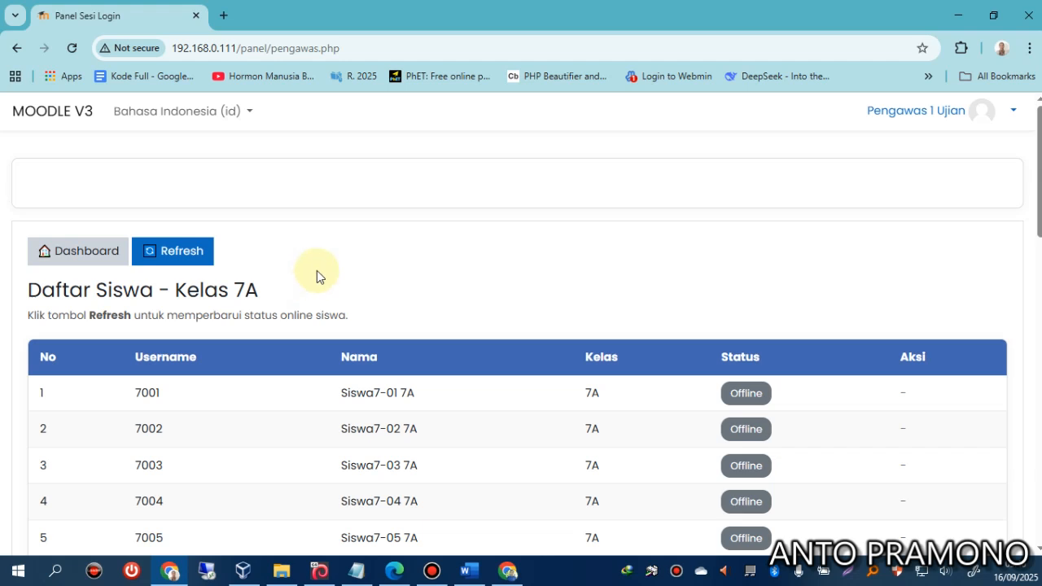
click(181, 267)
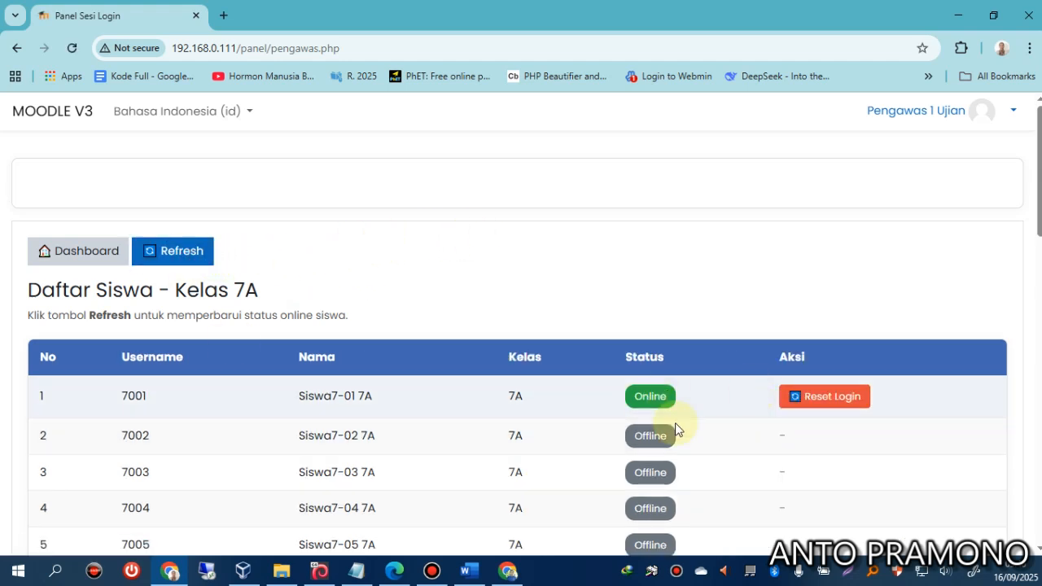
click(182, 265)
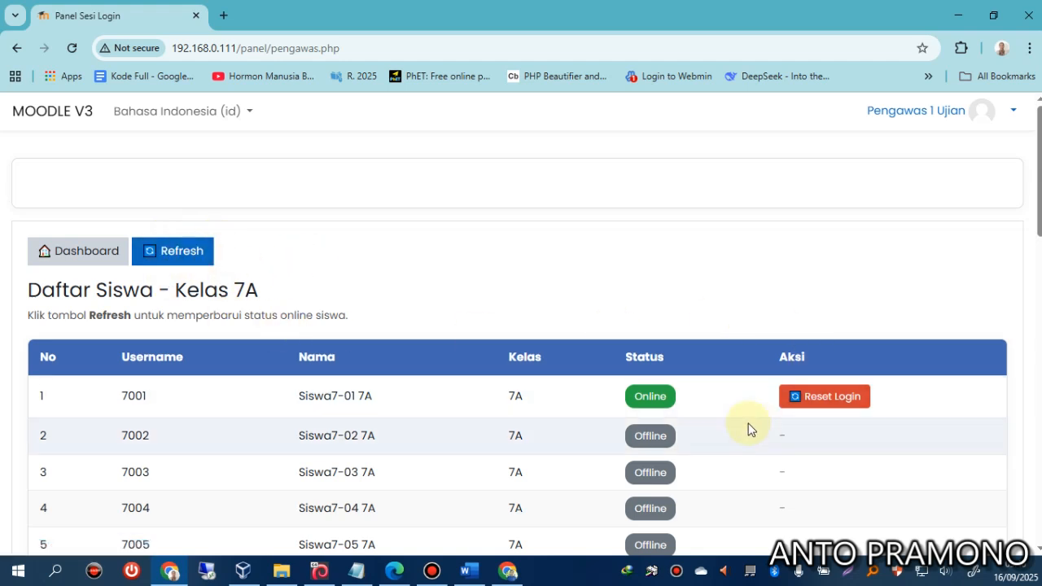
Log the student out with Keluar, then reload the proctor's list showing everyone Offline.
click(395, 572)
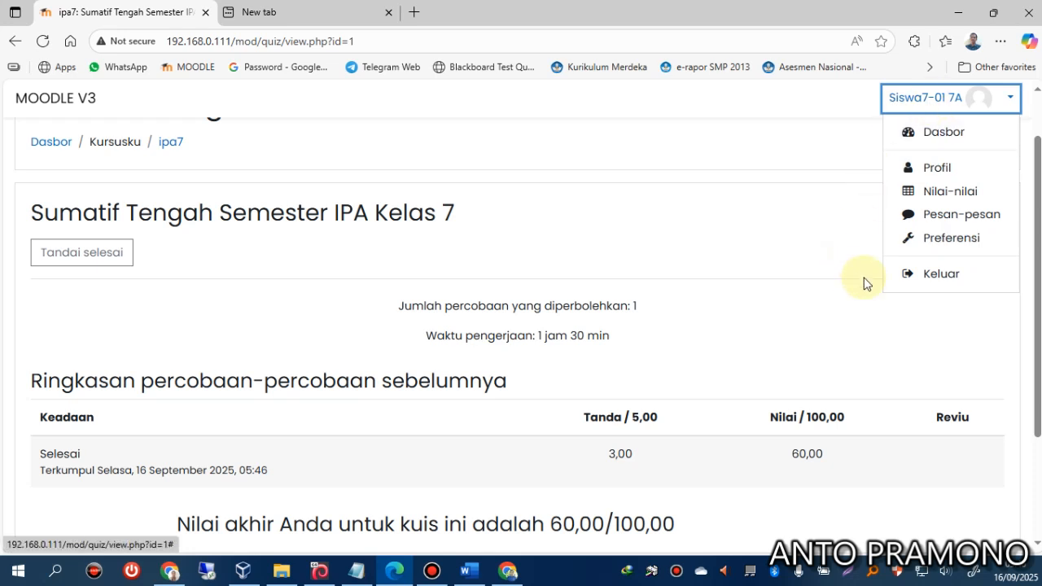
click(922, 281)
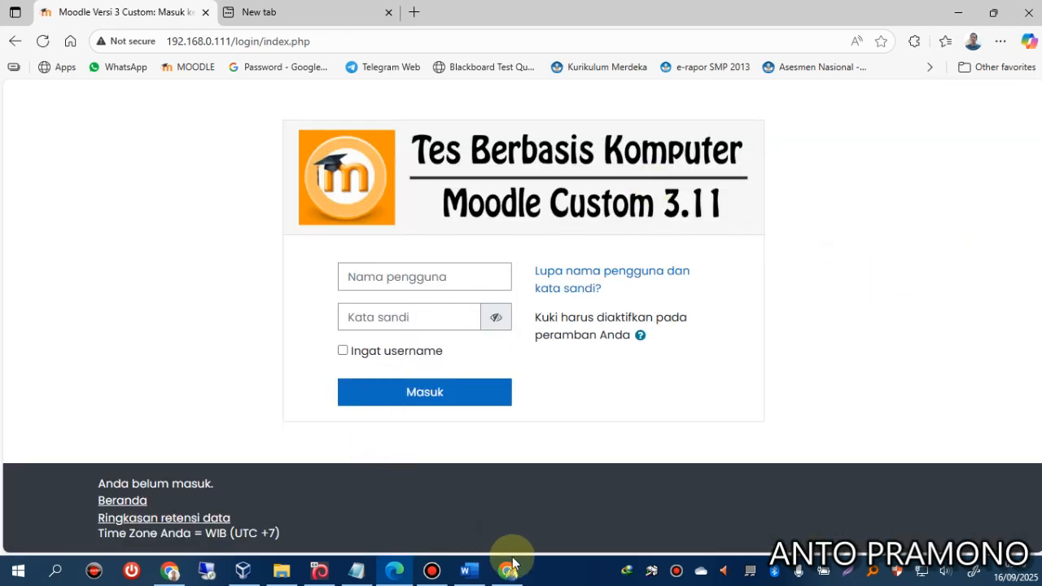
click(170, 572)
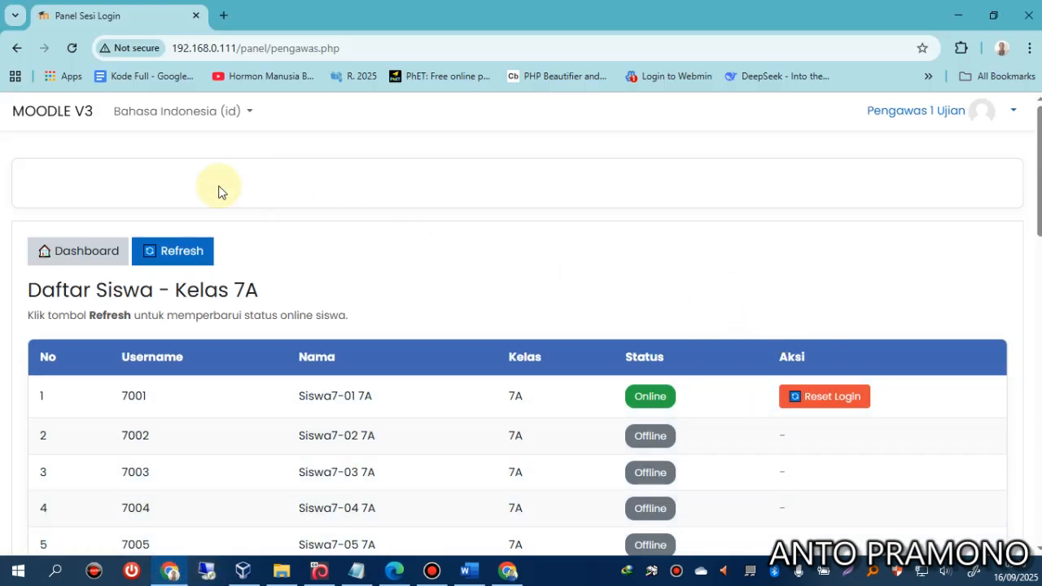
click(75, 48)
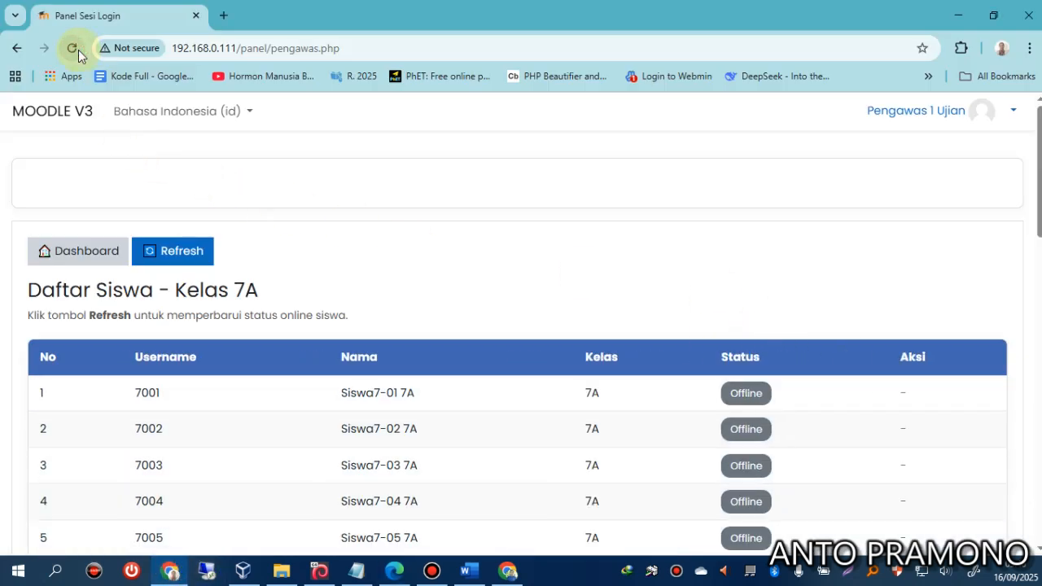
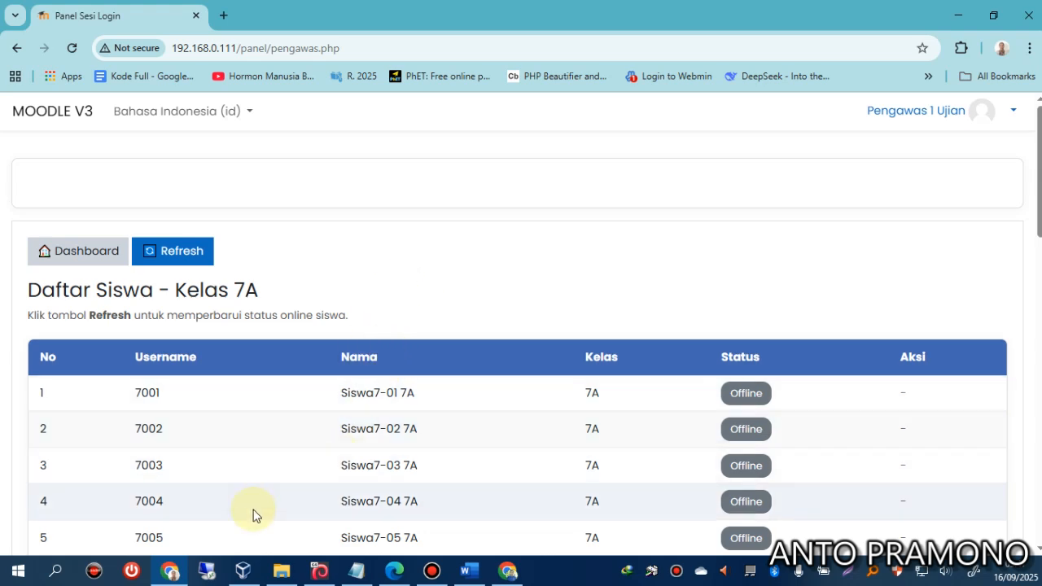
Switch Chrome windows from the login page and student list back to the Batas Pengumpulan Kuis settings tab.
click(177, 573)
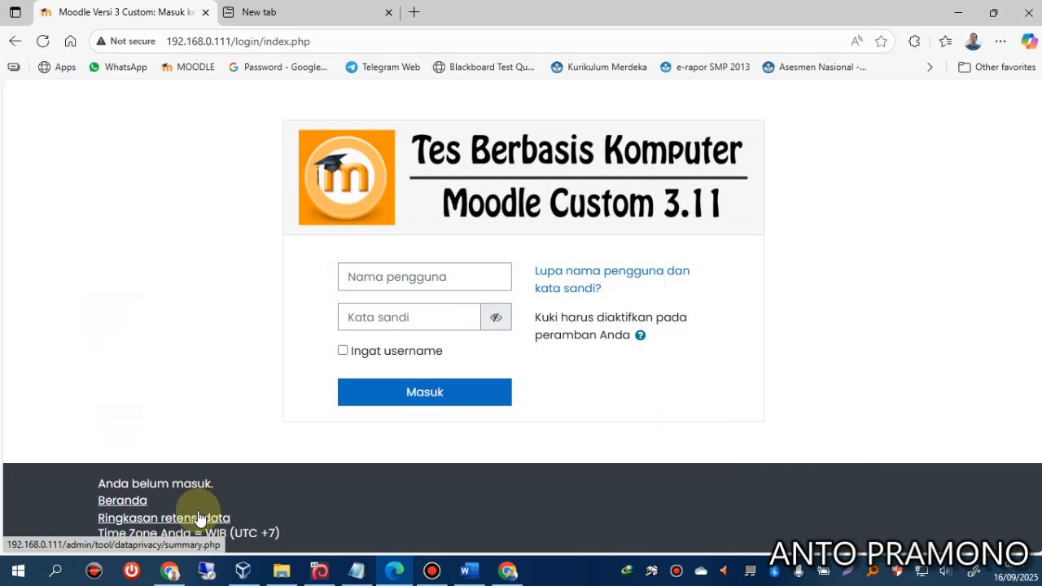
click(169, 577)
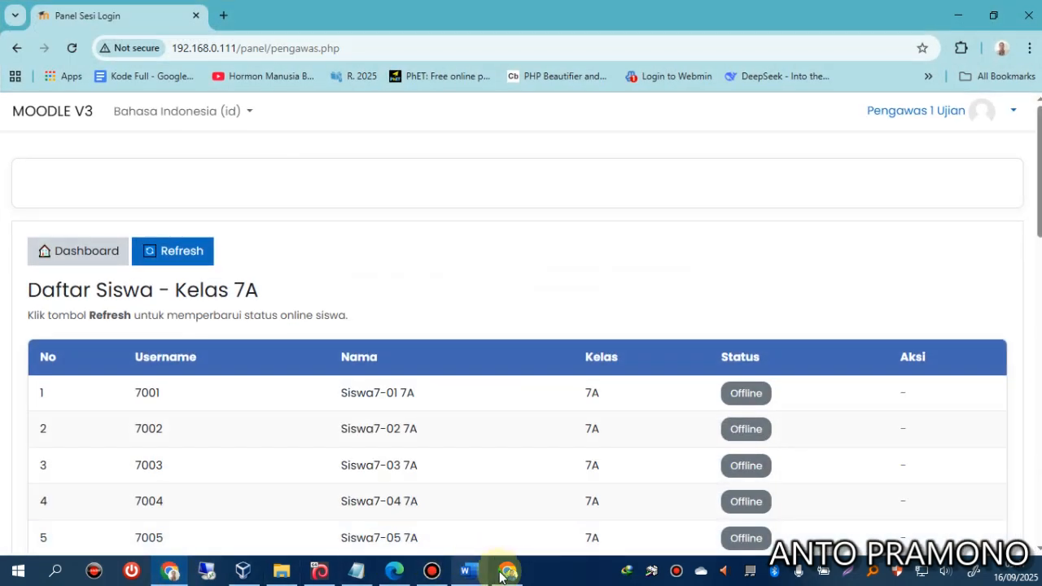
click(505, 575)
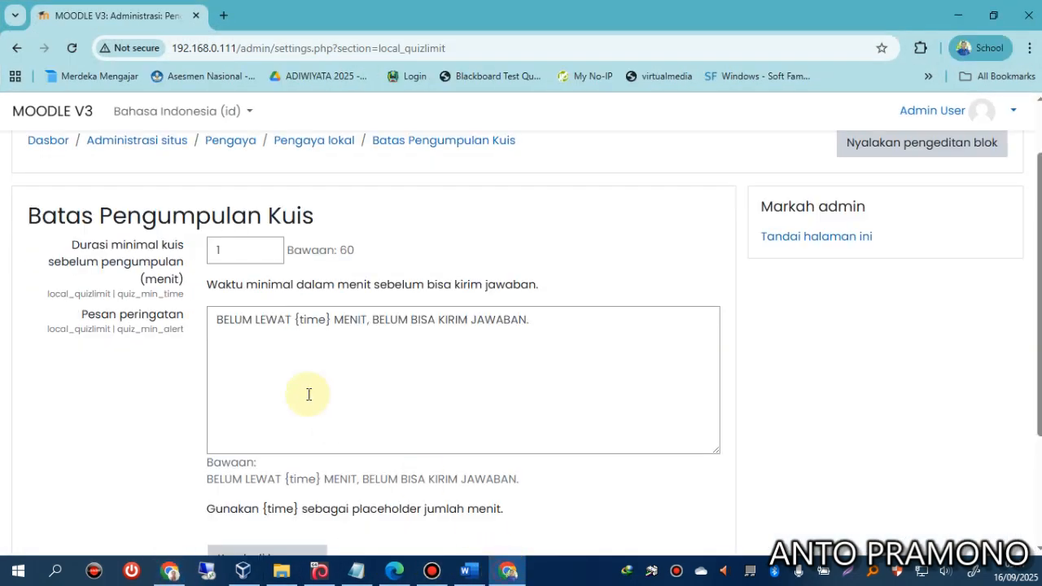
Save 60 as the minimum quiz duration, then go to the Administrasi Situs search box.
double_click(220, 251)
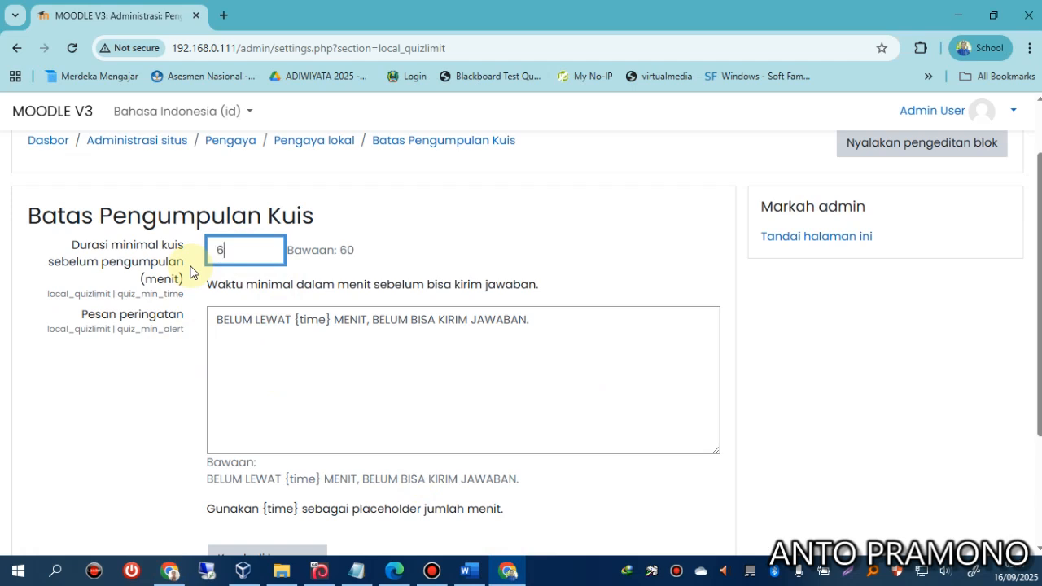
scroll(134, 406, down, 2)
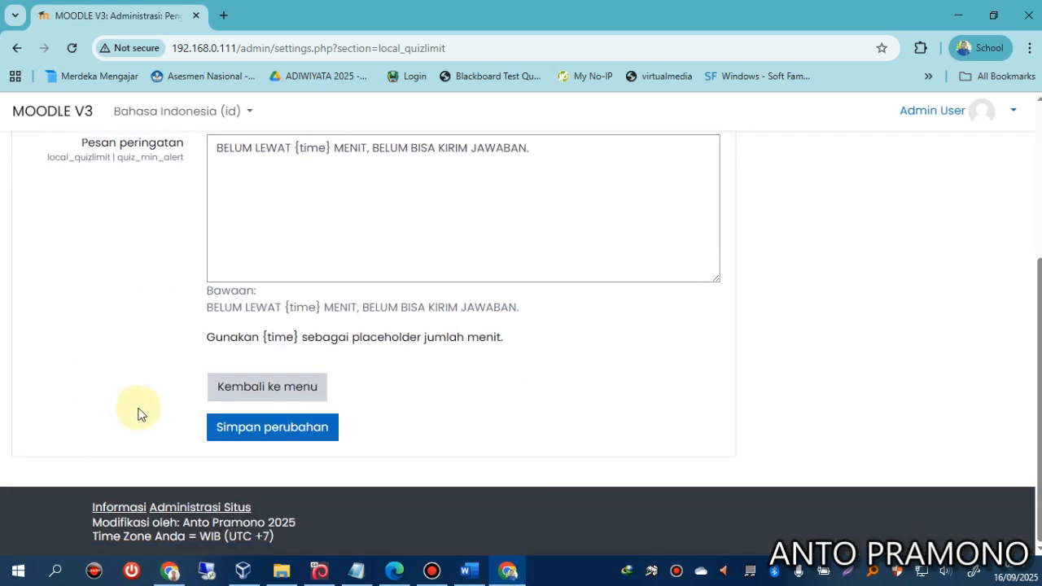
click(276, 444)
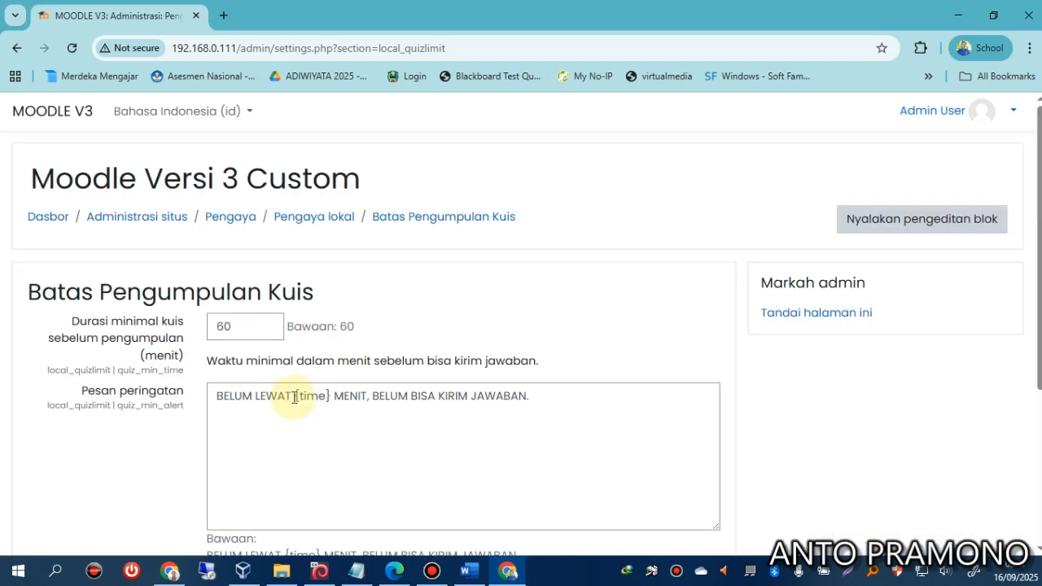
click(214, 501)
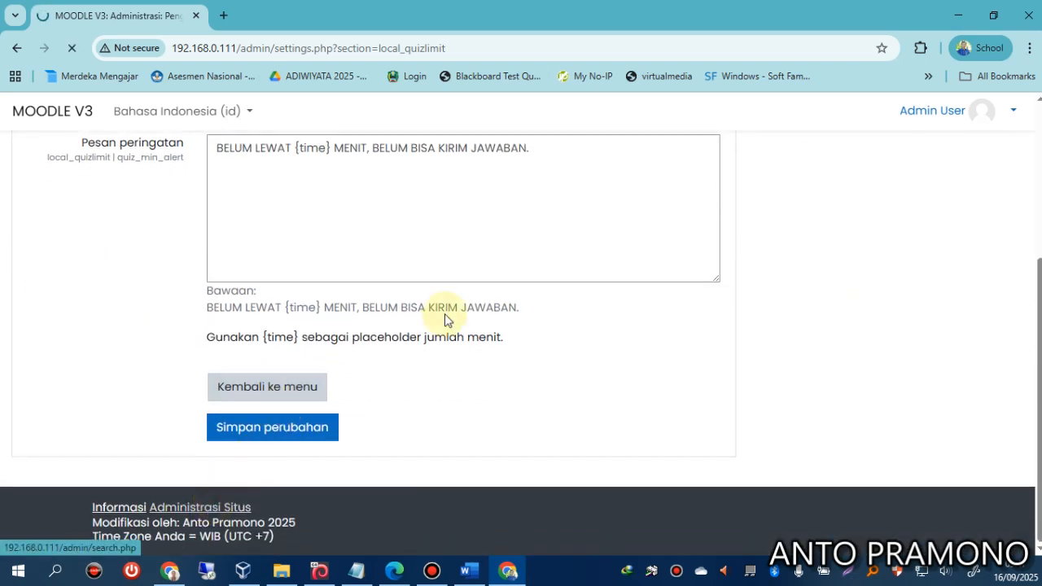
click(482, 332)
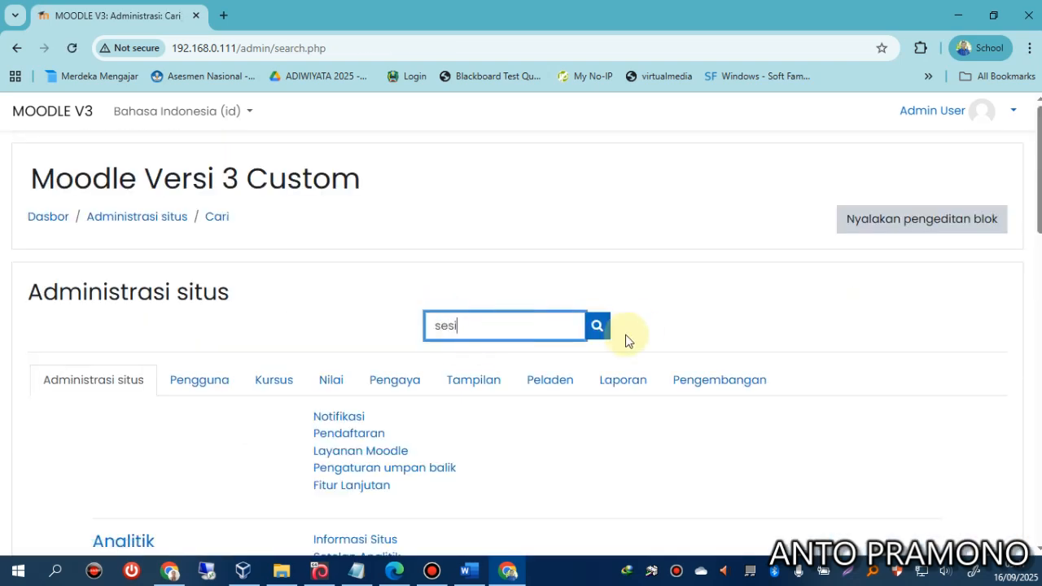
Search admin settings for 'sesi' and review Penanganan sesi, including the 8 jam session timeout.
click(599, 325)
scroll(238, 355, down, 10)
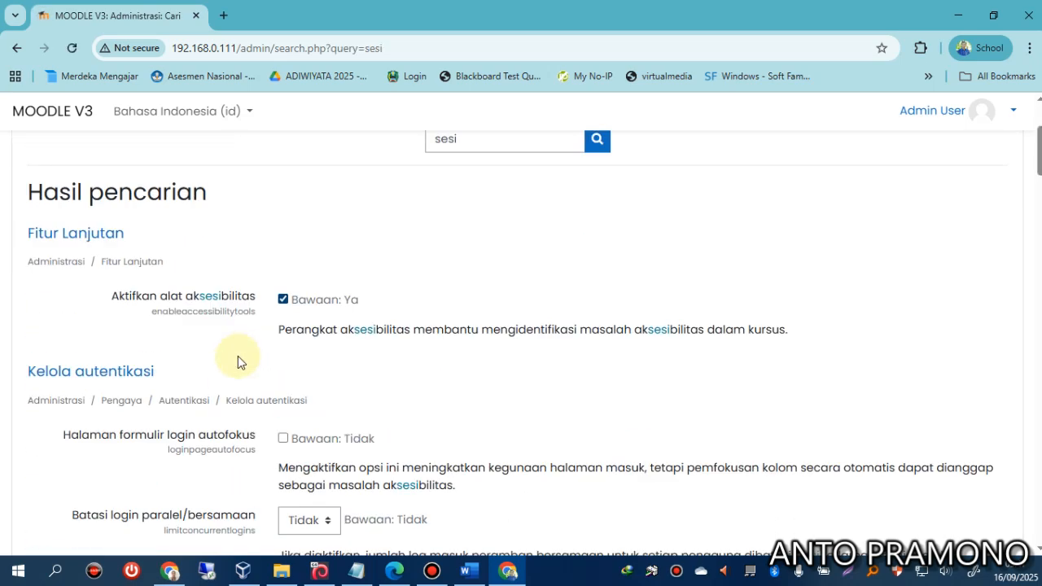
scroll(236, 356, down, 15)
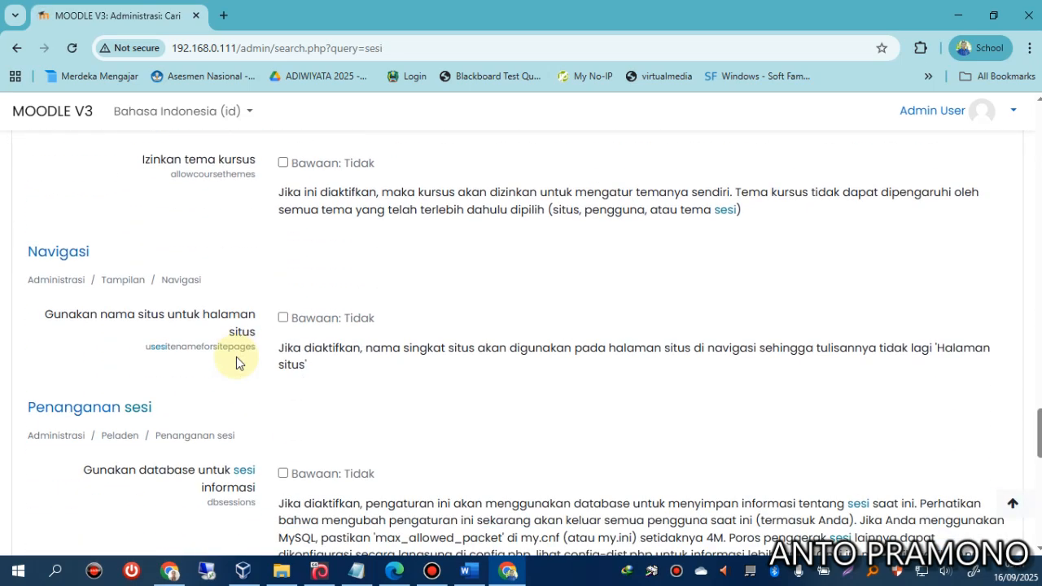
scroll(236, 356, down, 5)
scroll(268, 277, up, 2)
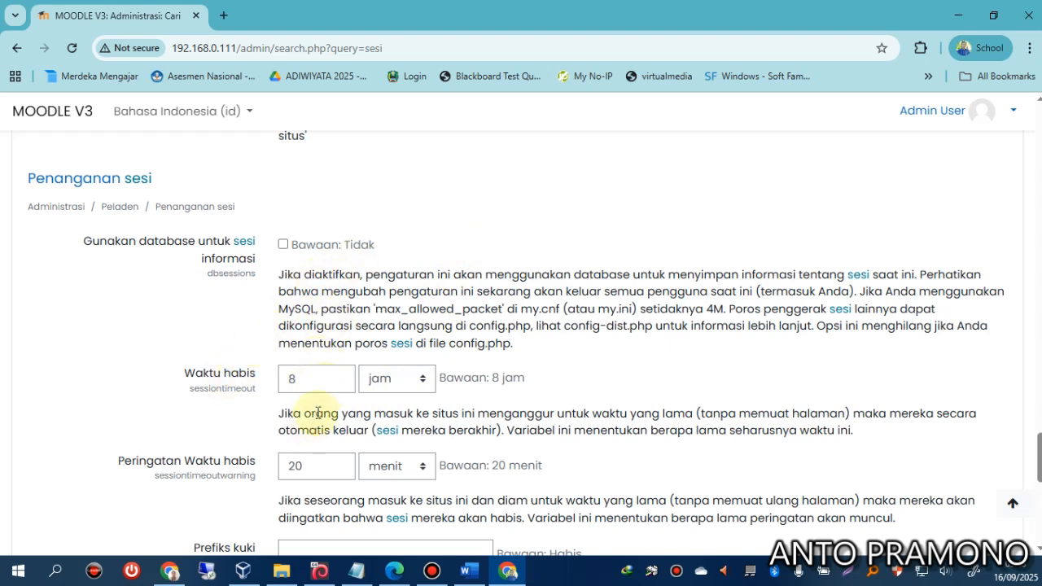
scroll(318, 412, down, 7)
scroll(354, 420, up, 4)
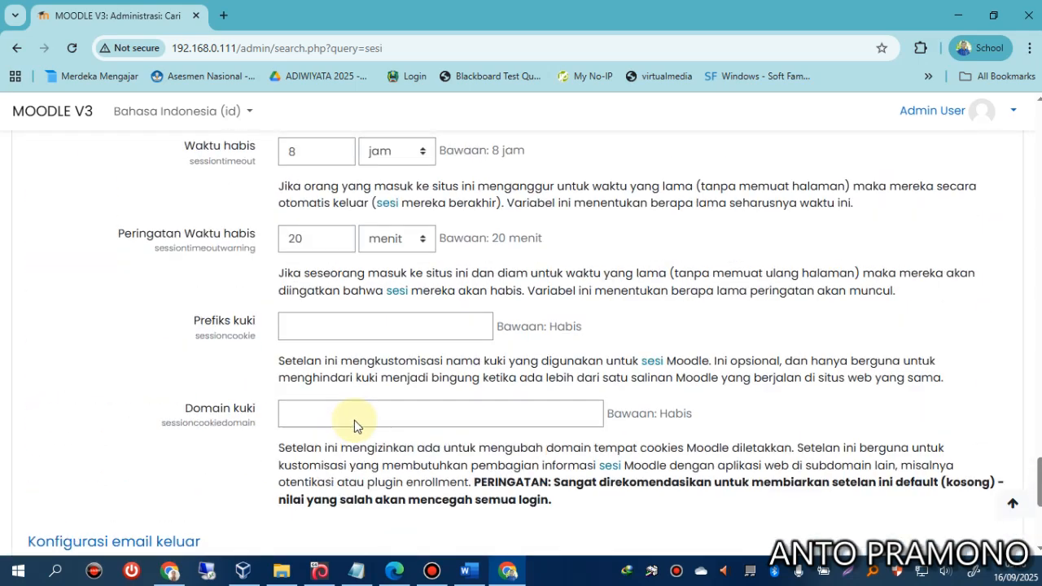
scroll(354, 420, up, 10)
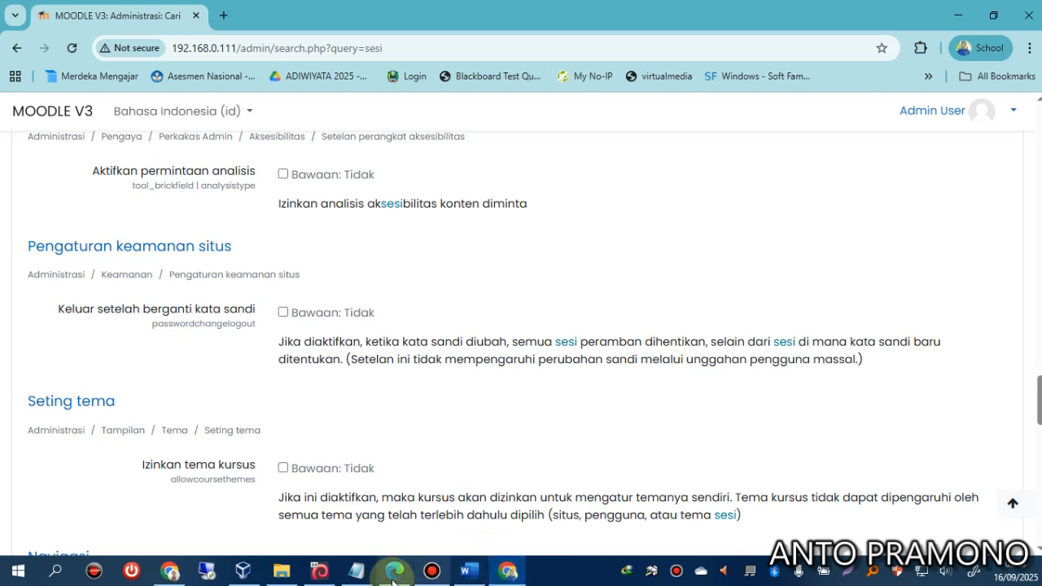
scroll(496, 462, up, 8)
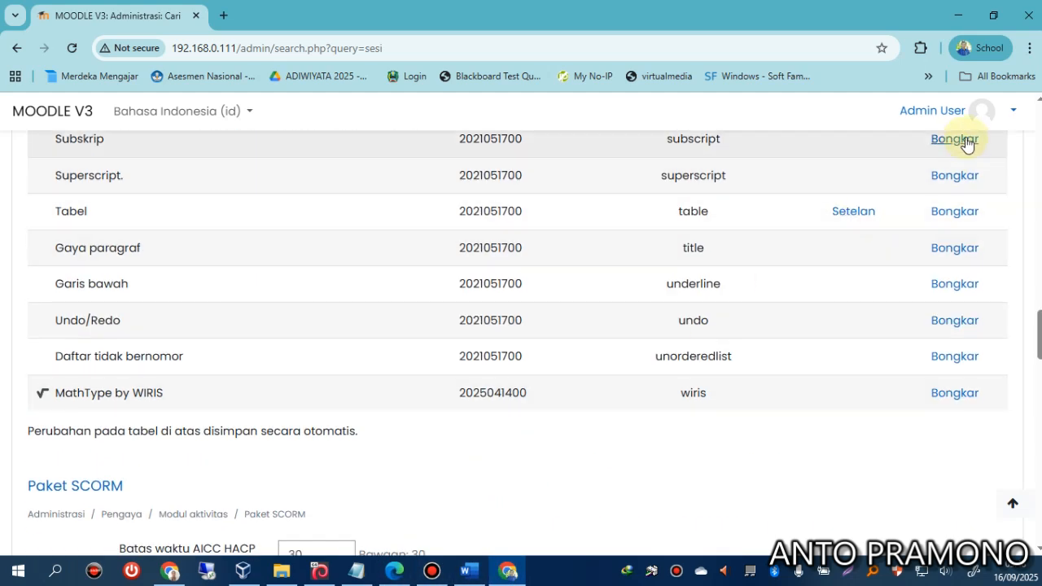
click(976, 120)
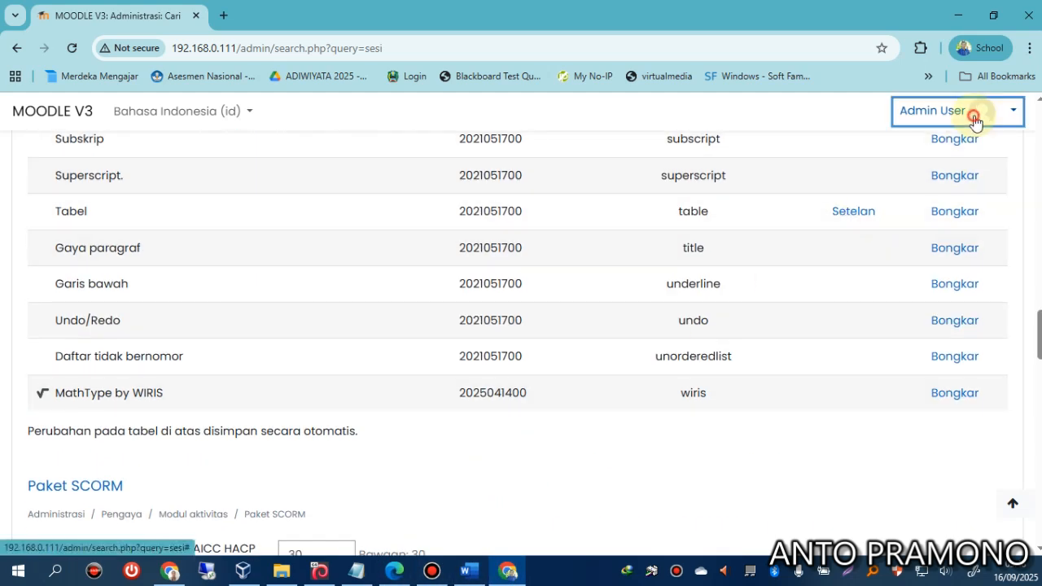
Log out of the admin account and sign in with the teacher account.
click(880, 277)
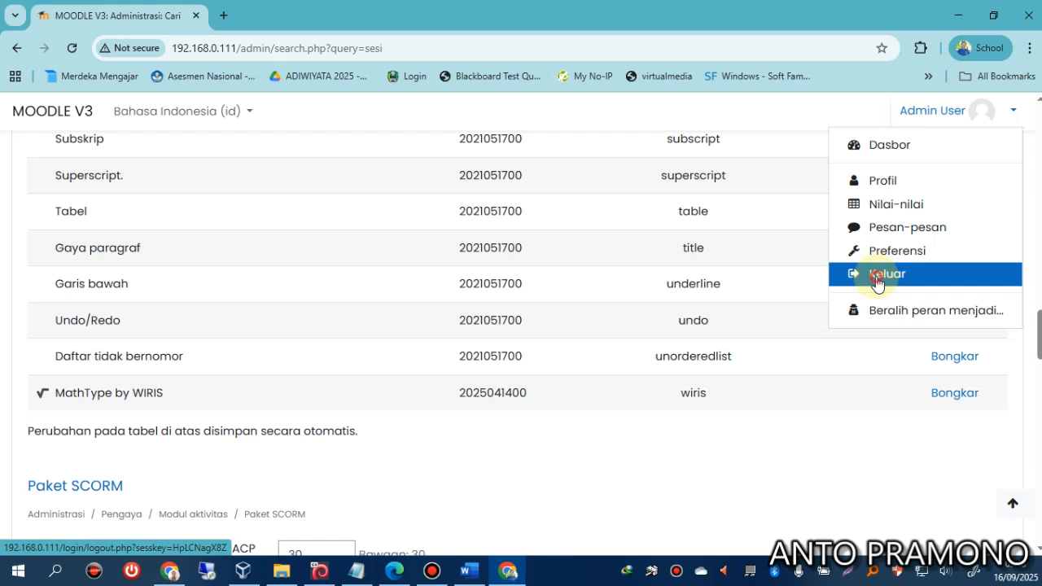
click(378, 292)
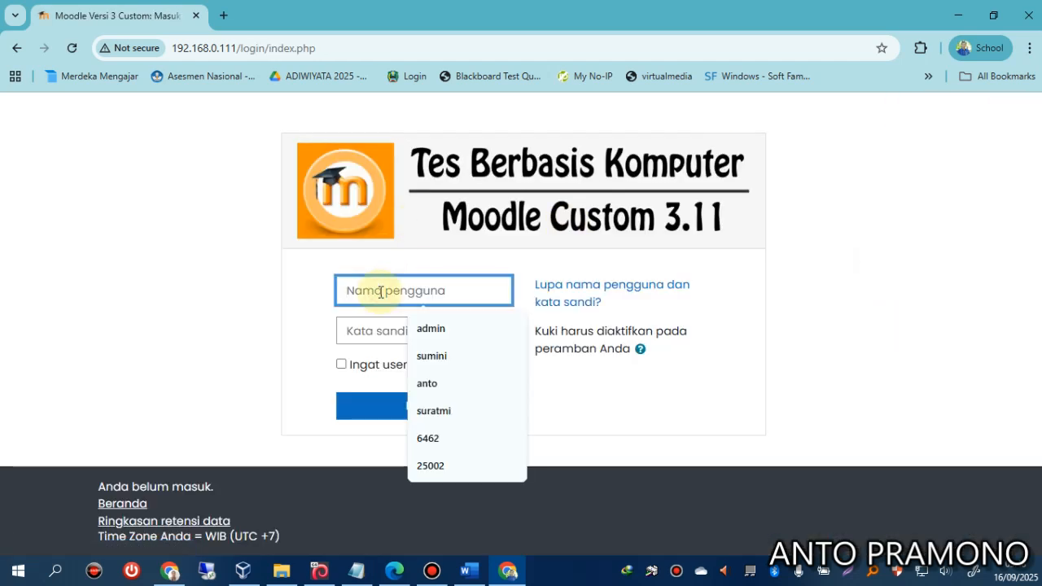
text(gris)
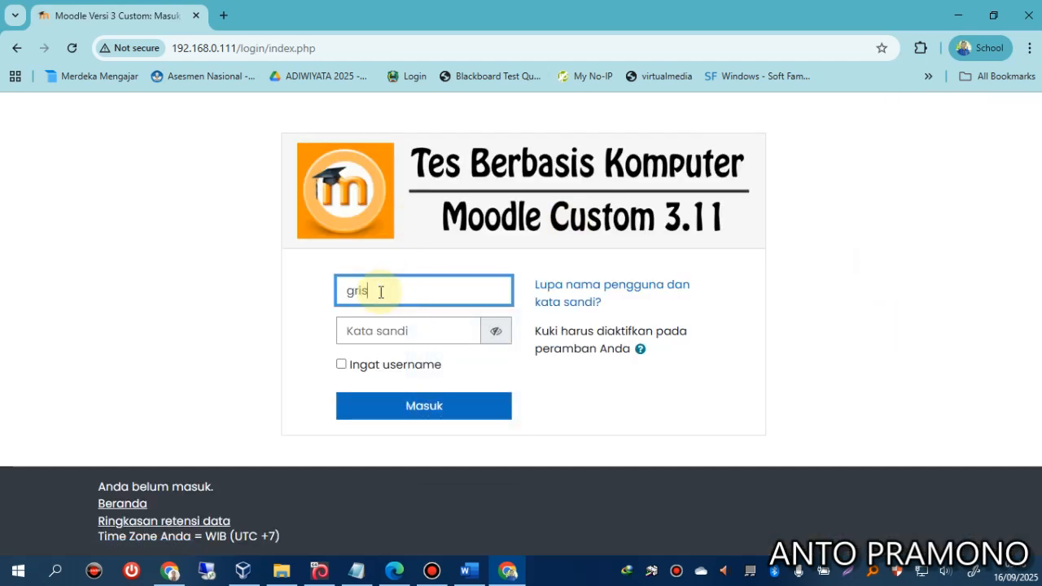
text(lam7)
key(Tab)
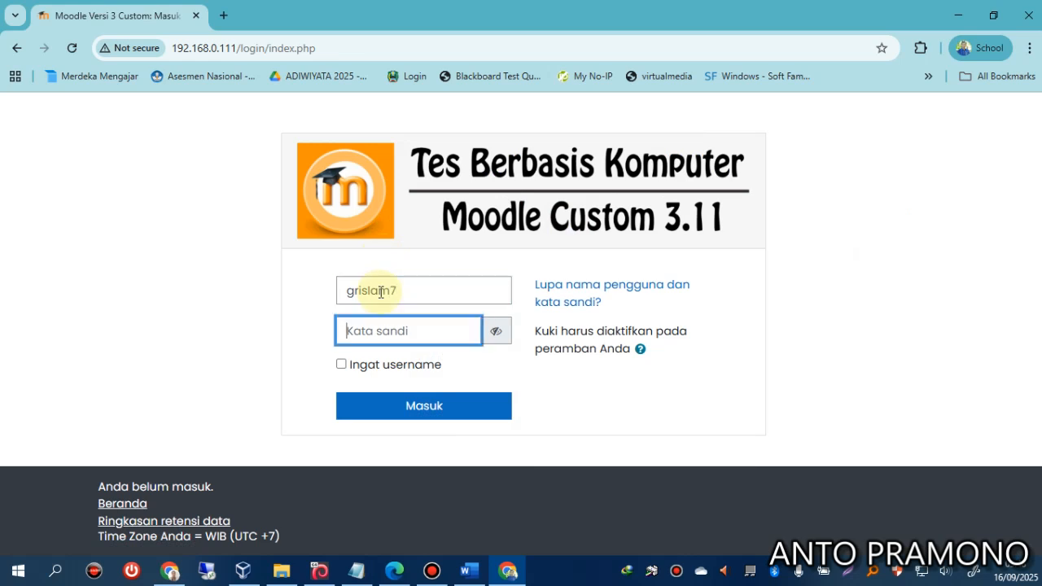
click(423, 404)
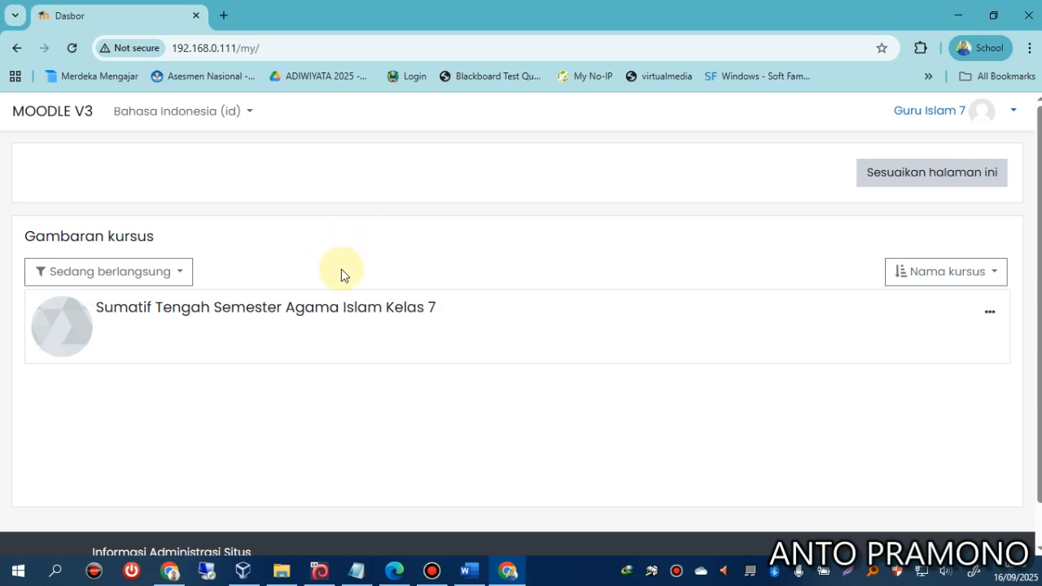
Add a quiz named 'Sumatif Tengah Semester Agama Islam Kelas 7', pasted from the course title, and save it.
click(316, 307)
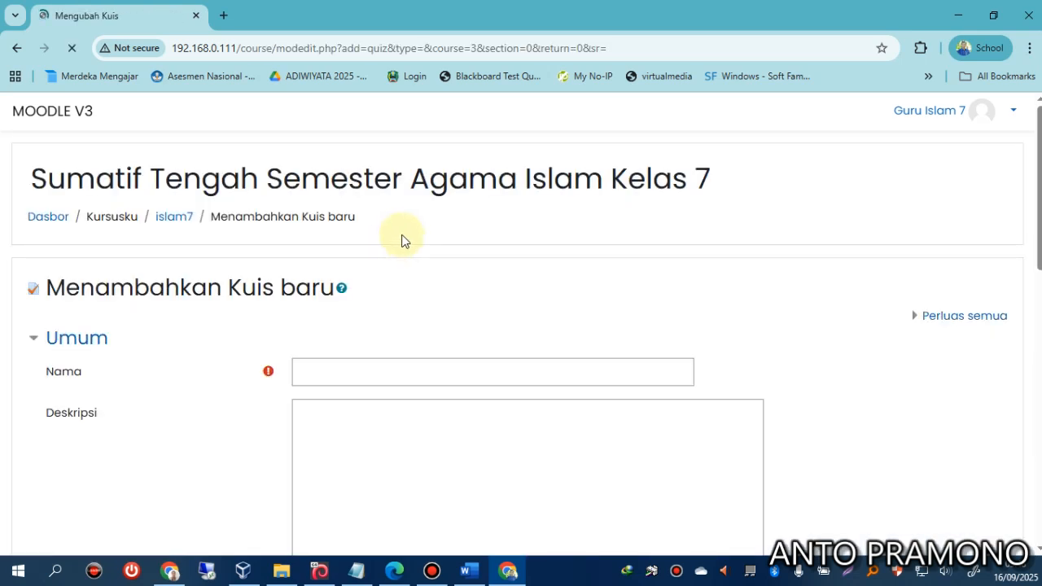
drag(31, 179, 701, 171)
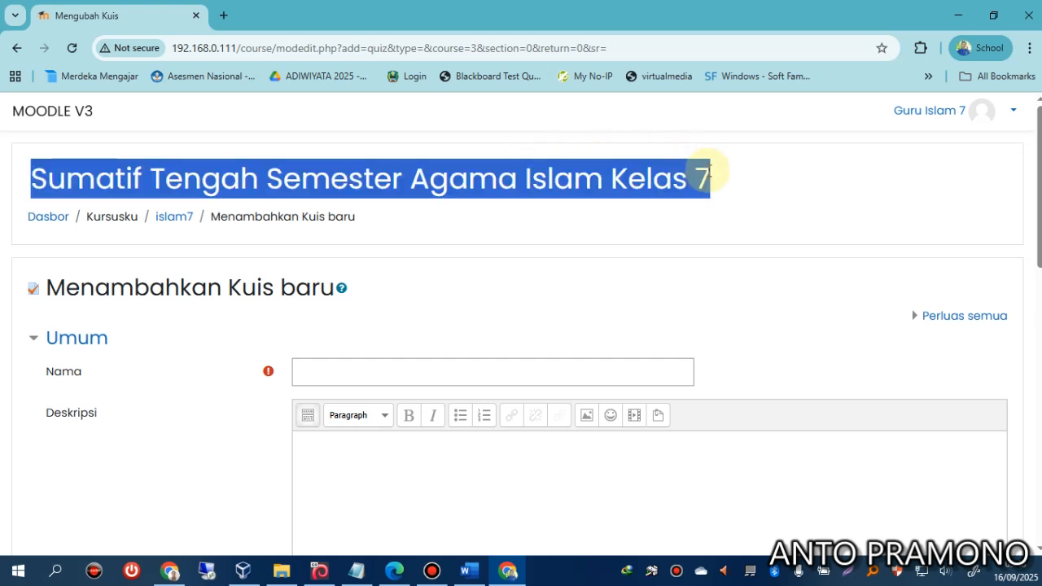
right_click(704, 171)
click(674, 192)
click(509, 375)
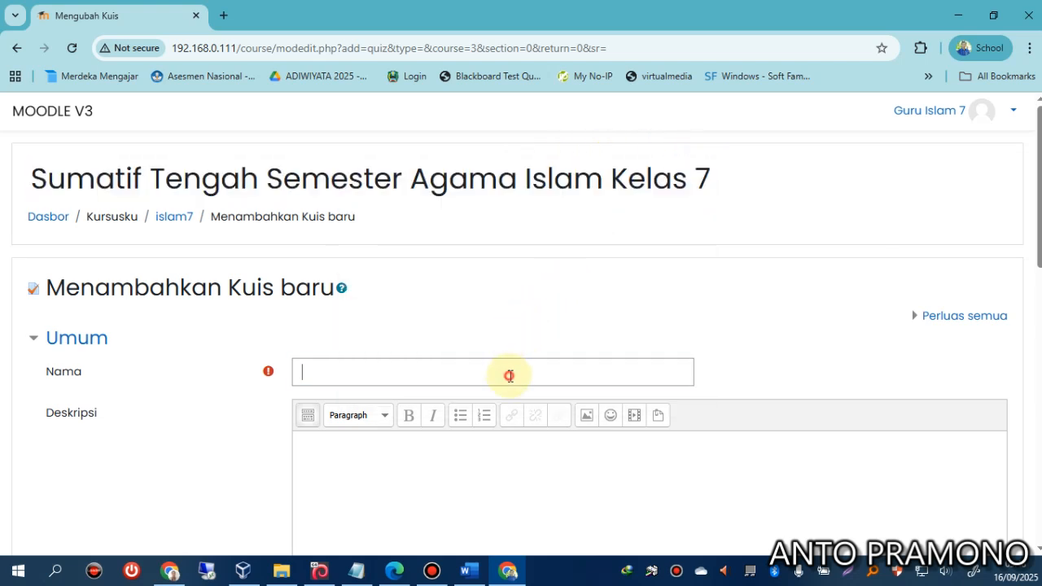
key(ctrl+v)
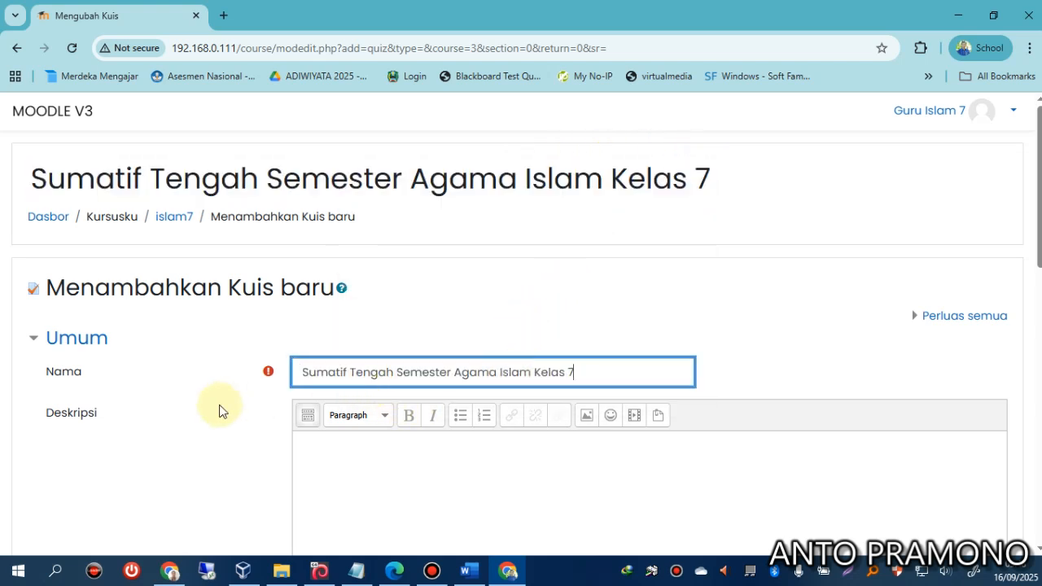
scroll(213, 412, down, 12)
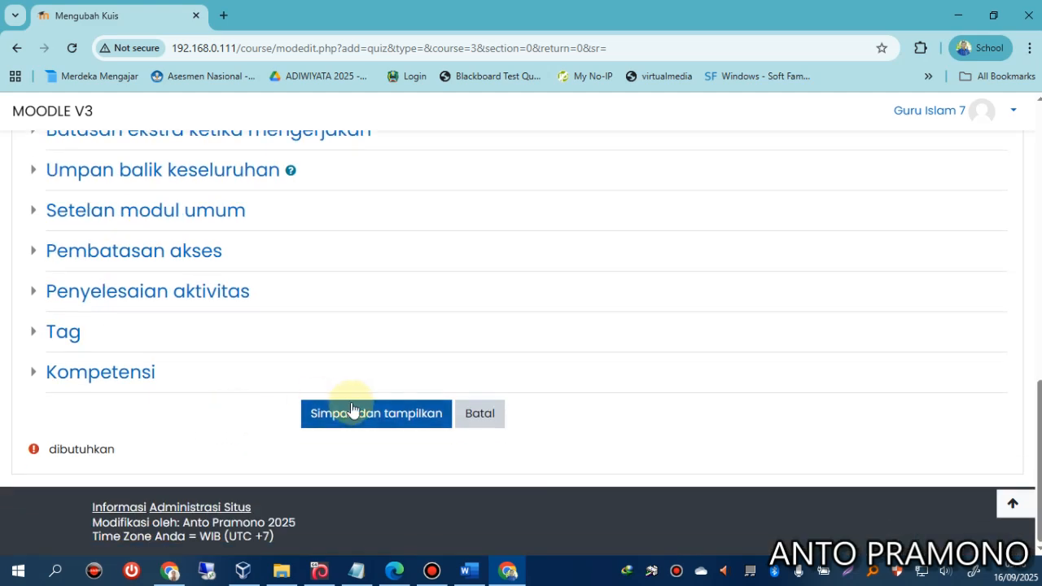
click(358, 413)
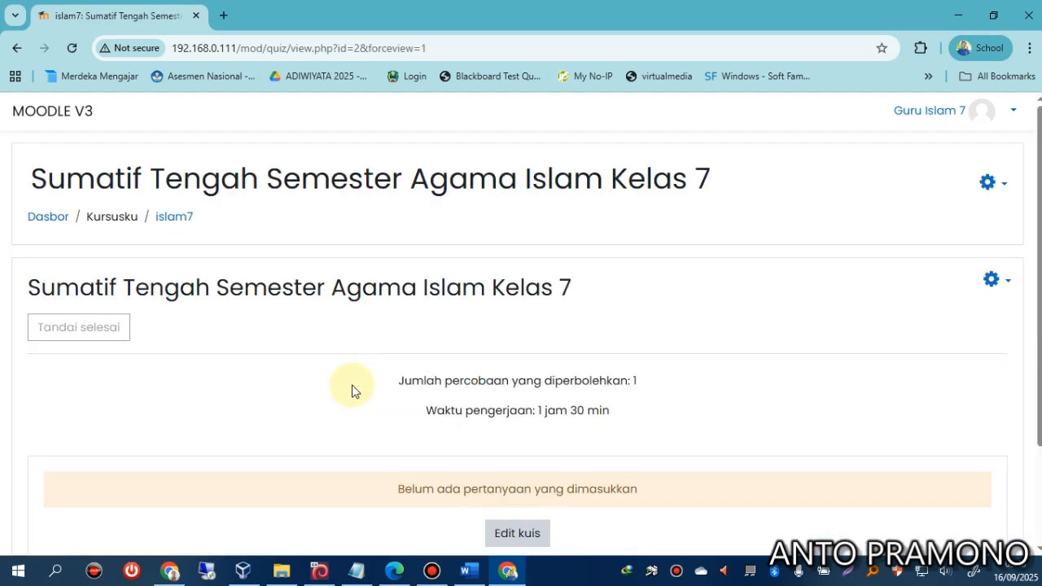
Open Bank soal > Impor from the quiz menu and bring up the contoh sample folder.
click(993, 280)
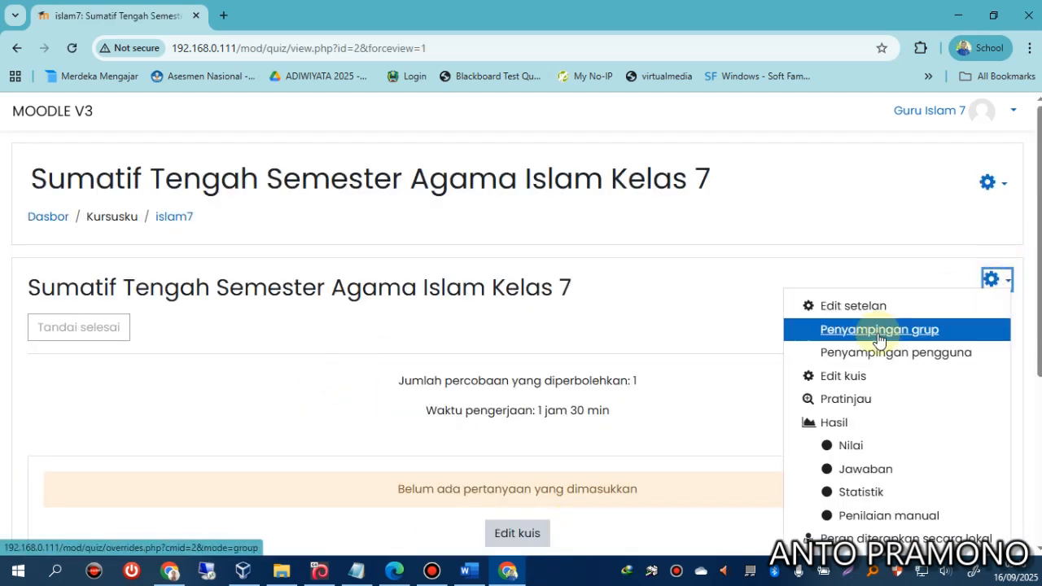
scroll(872, 431, down, 4)
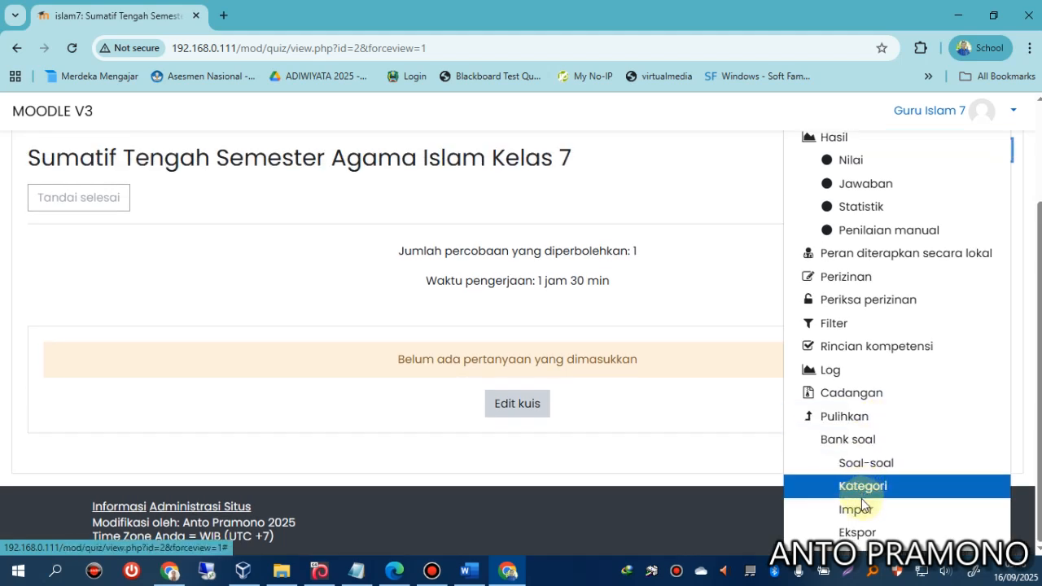
click(862, 508)
scroll(338, 309, down, 1)
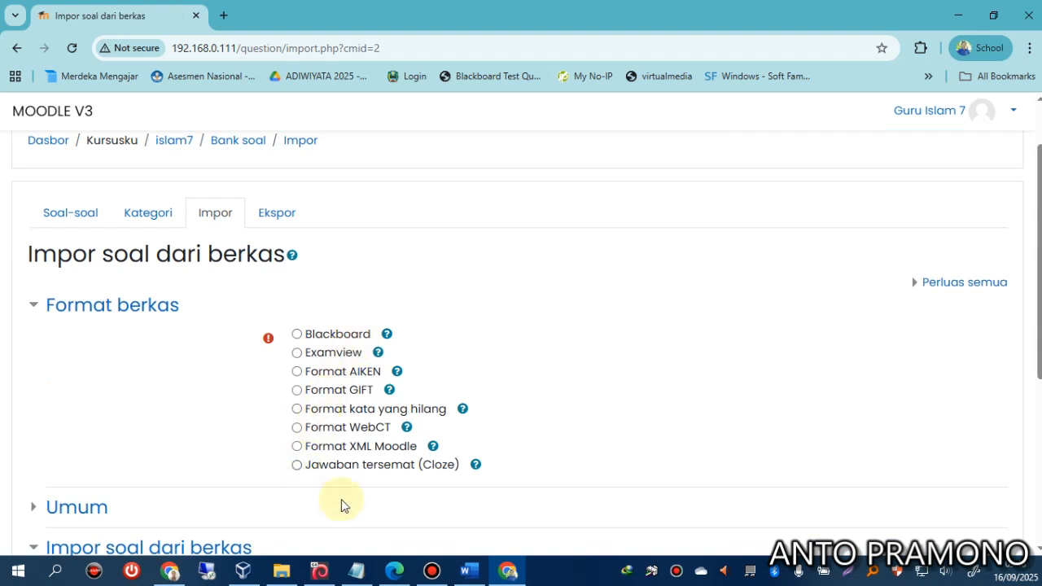
click(281, 571)
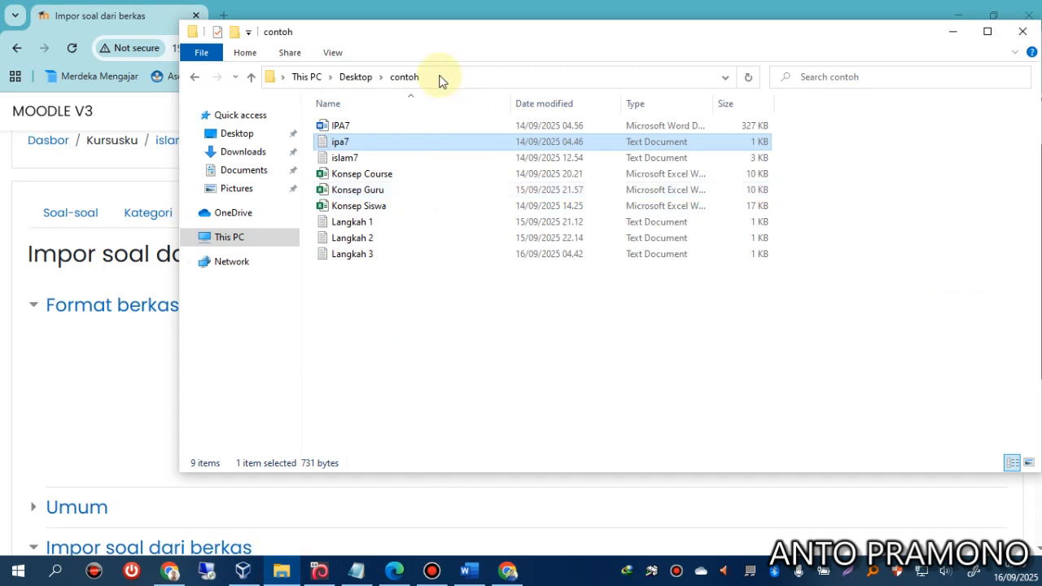
Open islam7 in a maximized Notepad and highlight the escaped class attributes on lines 4–6.
double_click(356, 163)
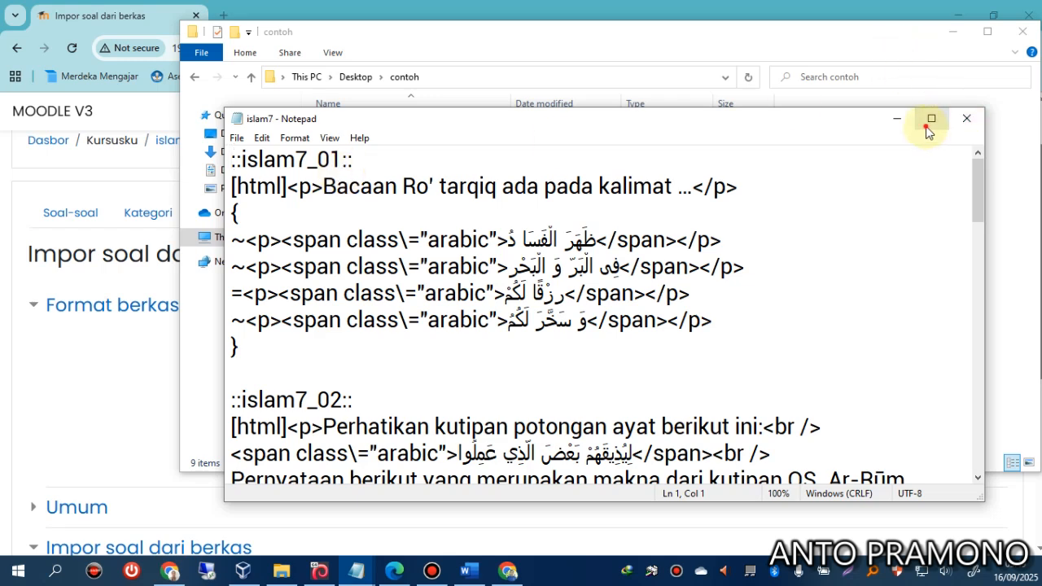
click(931, 119)
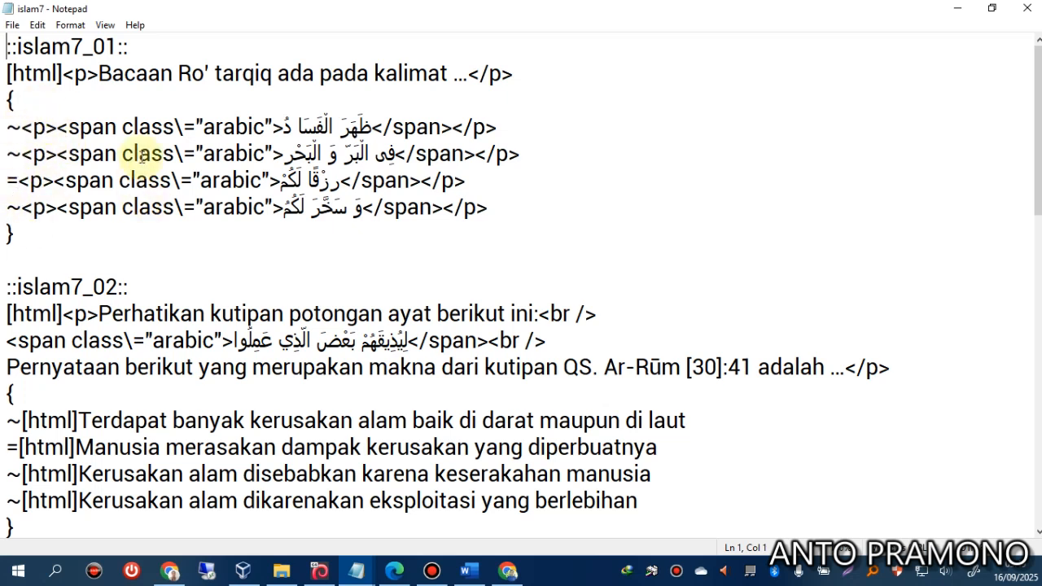
drag(122, 126, 184, 127)
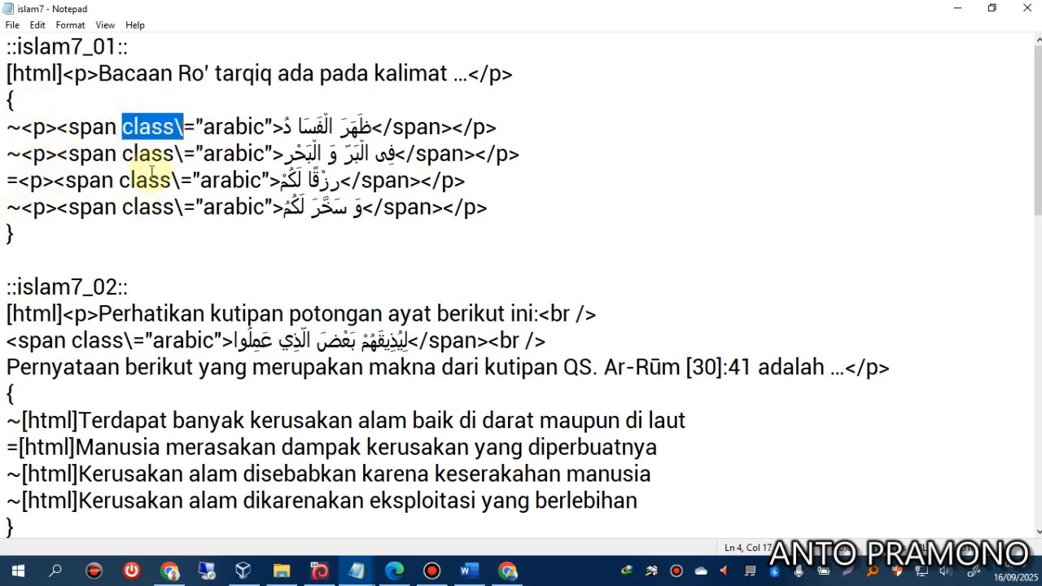
drag(122, 154, 175, 154)
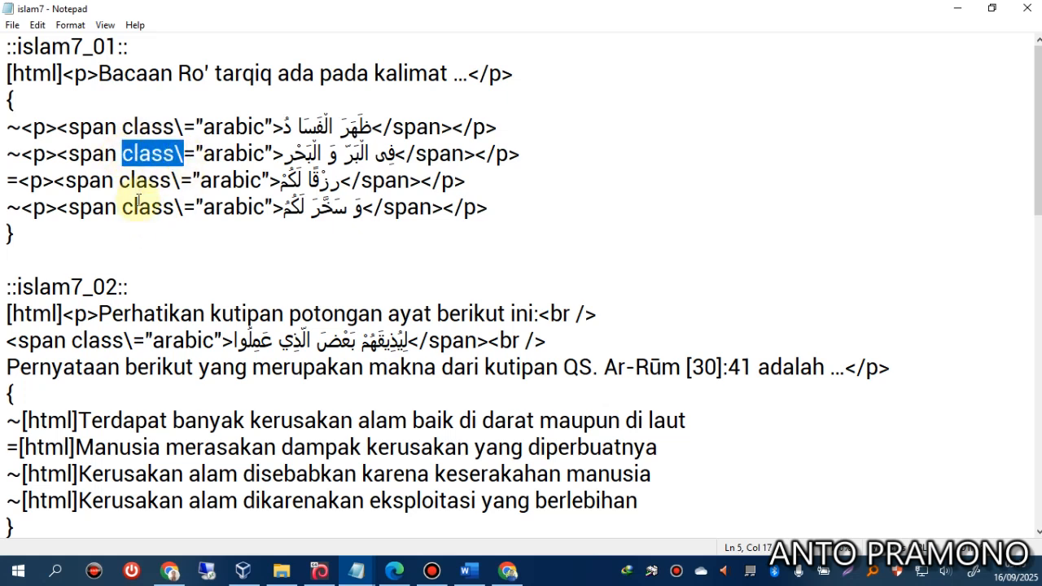
drag(120, 181, 174, 181)
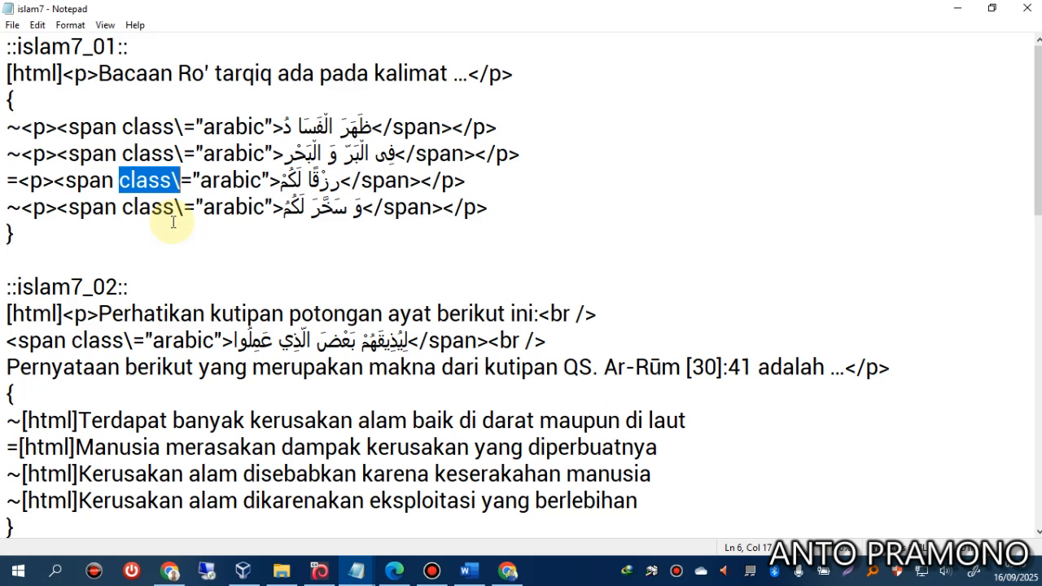
Scroll through the GIFT file, then close Notepad and return to the import page.
scroll(186, 206, down, 2)
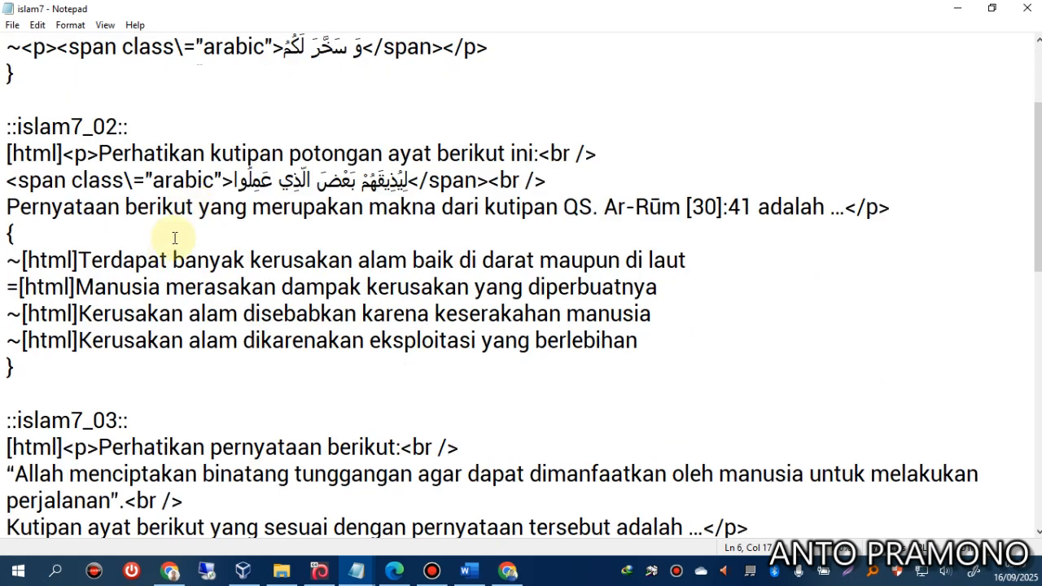
scroll(174, 237, up, 2)
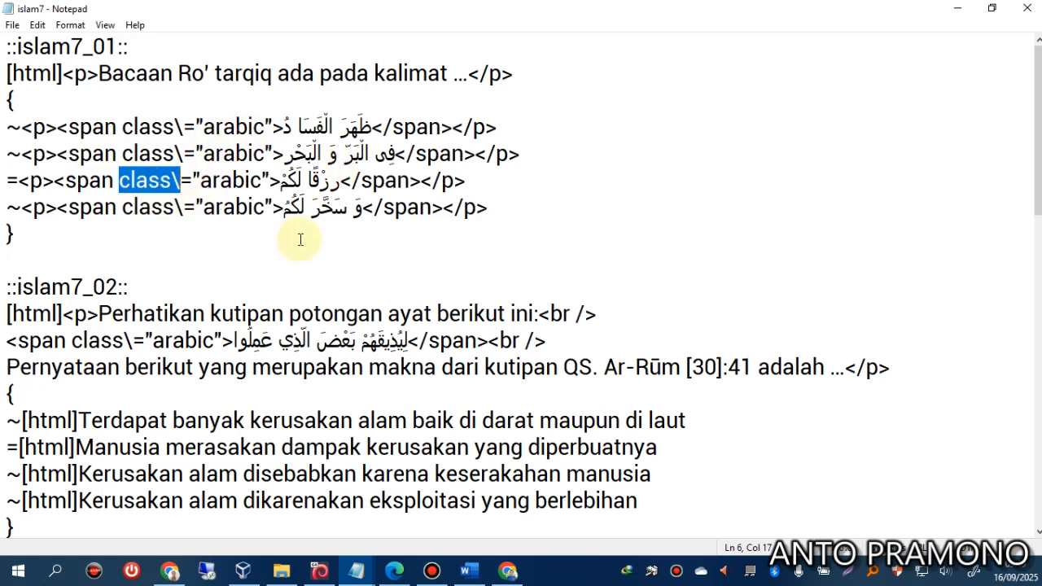
scroll(301, 239, down, 2)
click(1026, 10)
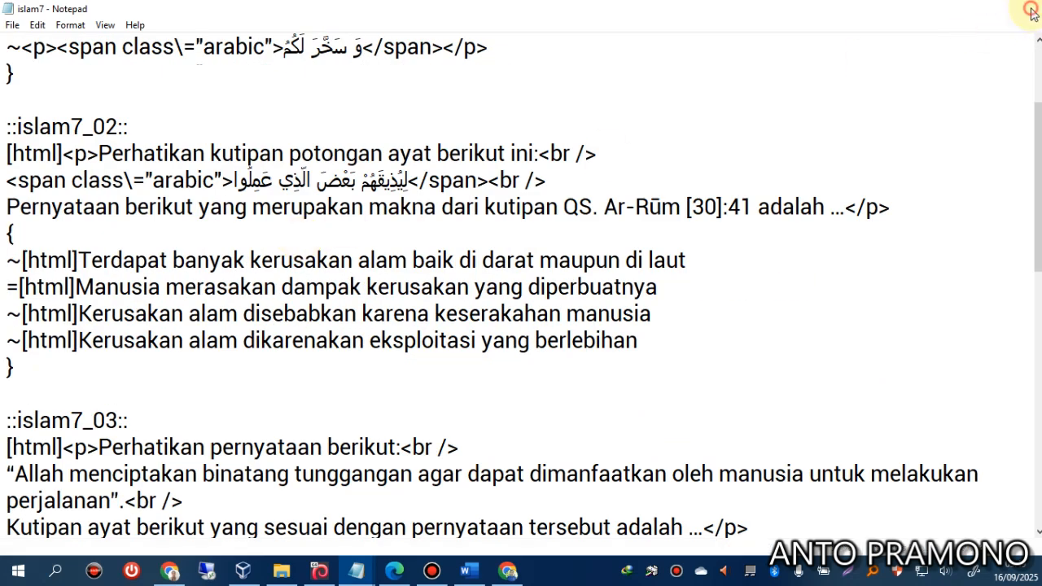
click(122, 427)
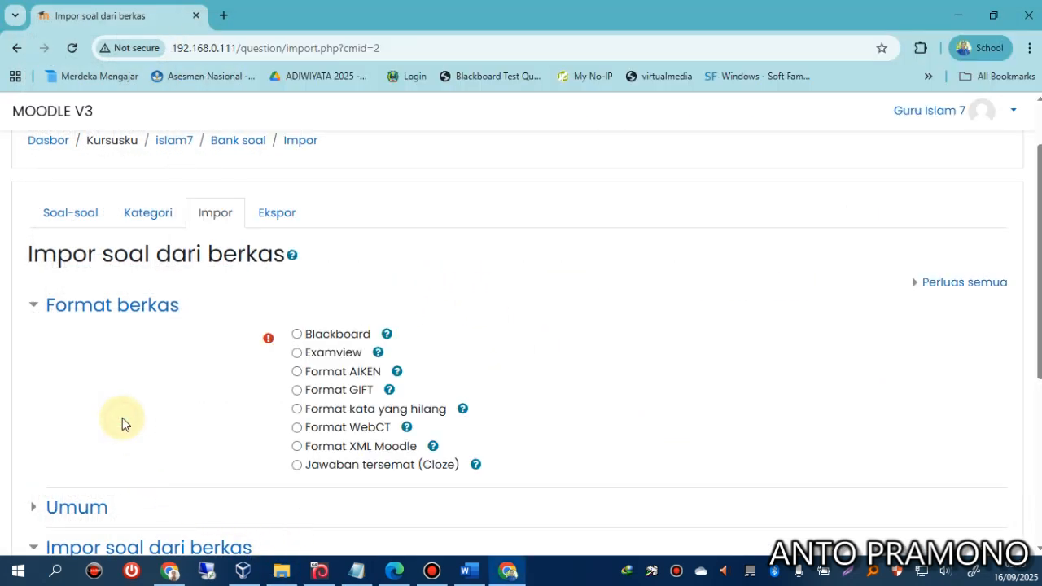
Upload Desktop\contoh\islam7.txt in the import form and import its five questions.
scroll(325, 400, down, 4)
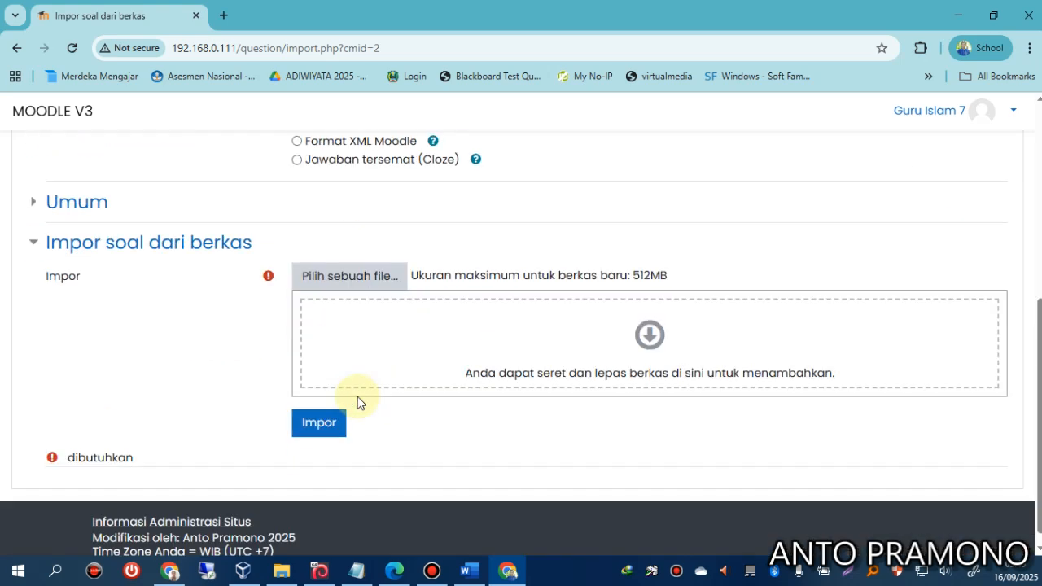
click(352, 285)
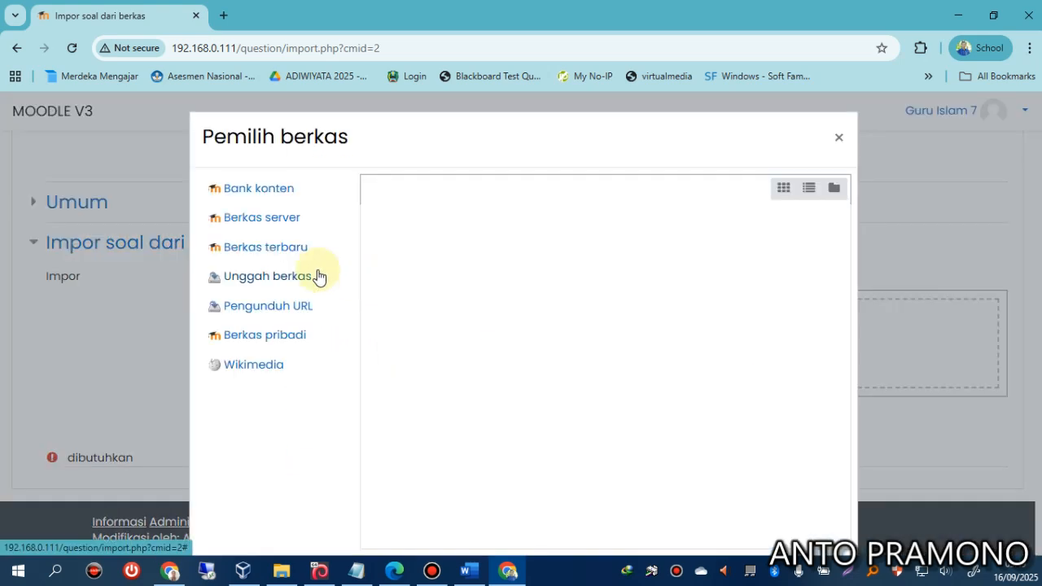
click(275, 275)
click(411, 265)
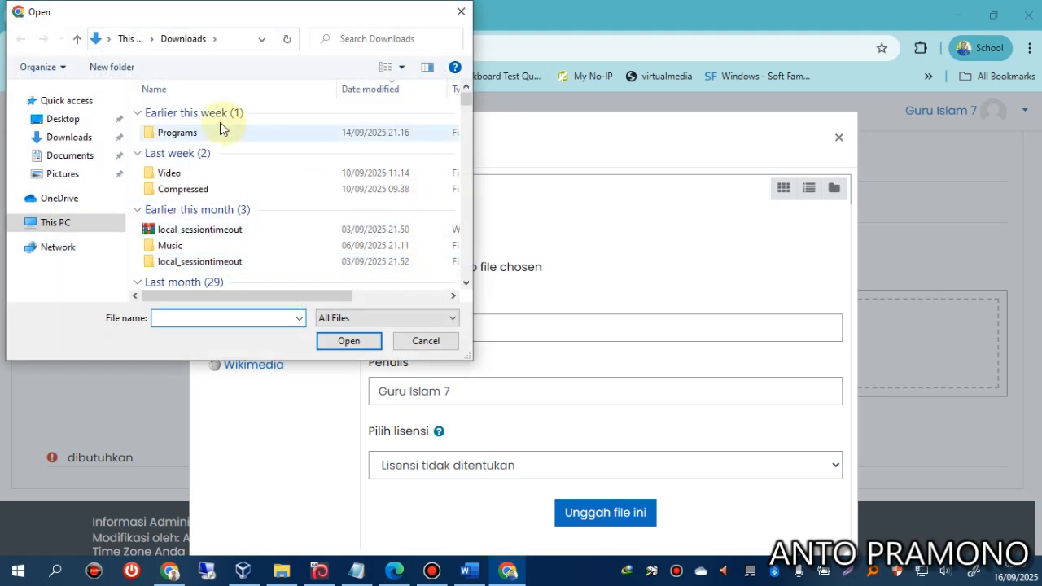
click(74, 128)
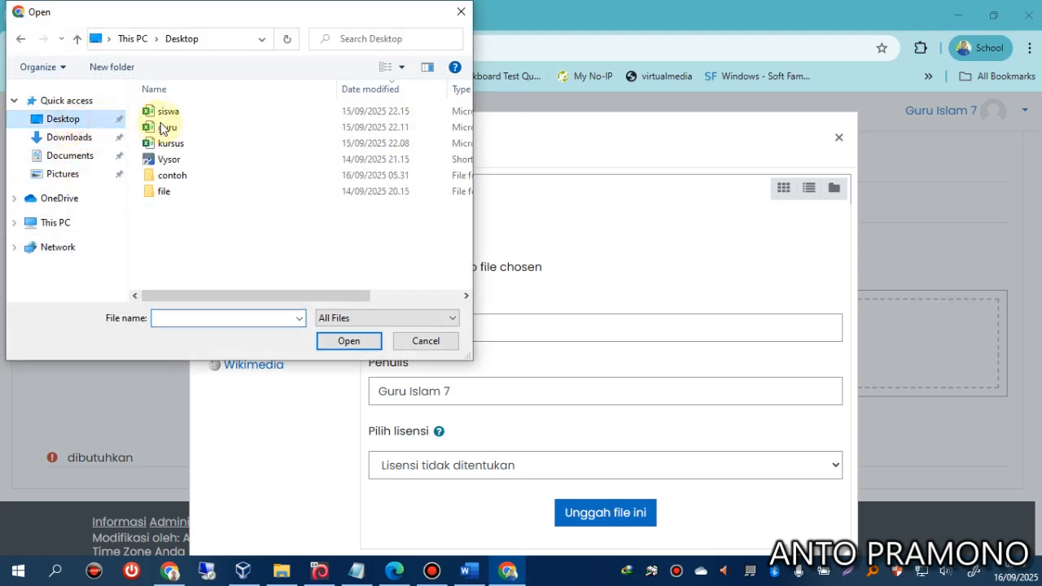
double_click(173, 175)
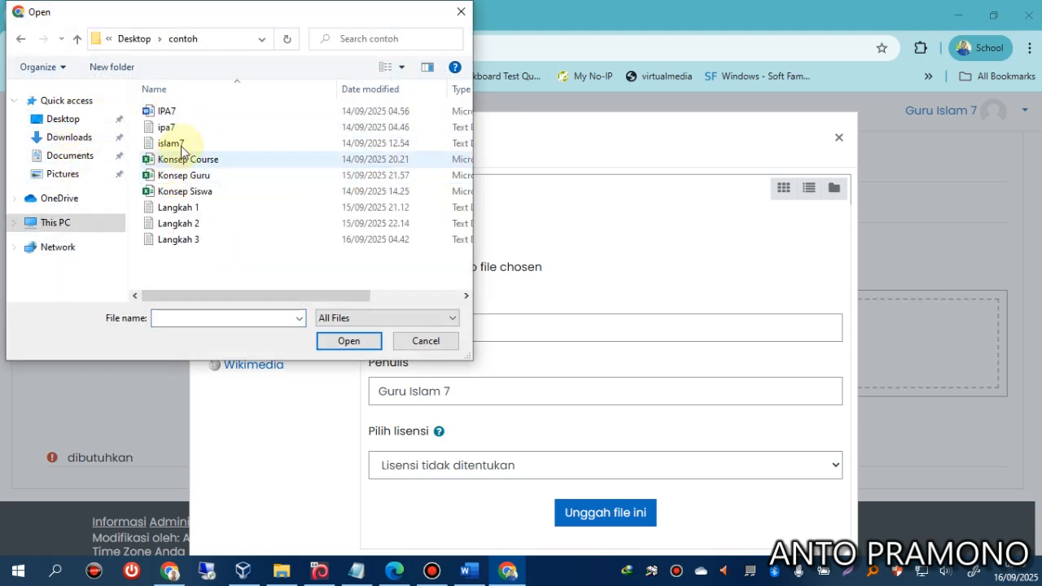
click(175, 143)
click(350, 342)
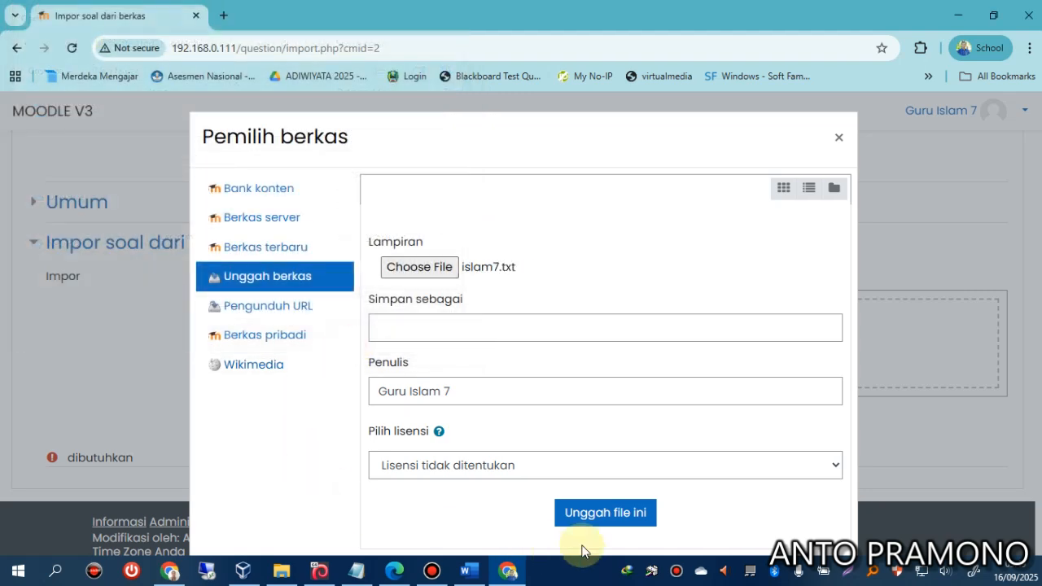
click(601, 511)
click(319, 422)
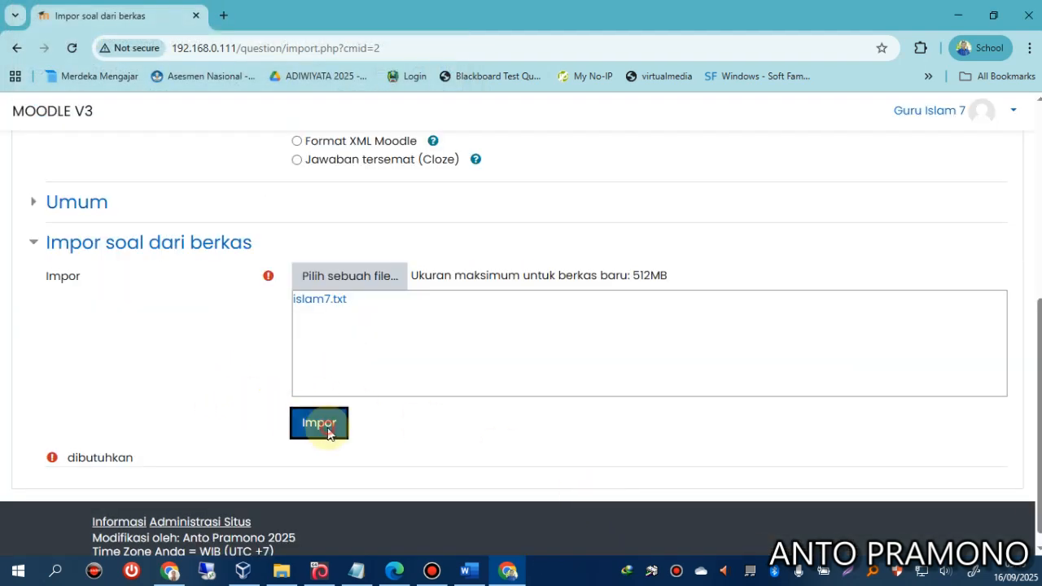
scroll(273, 399, down, 3)
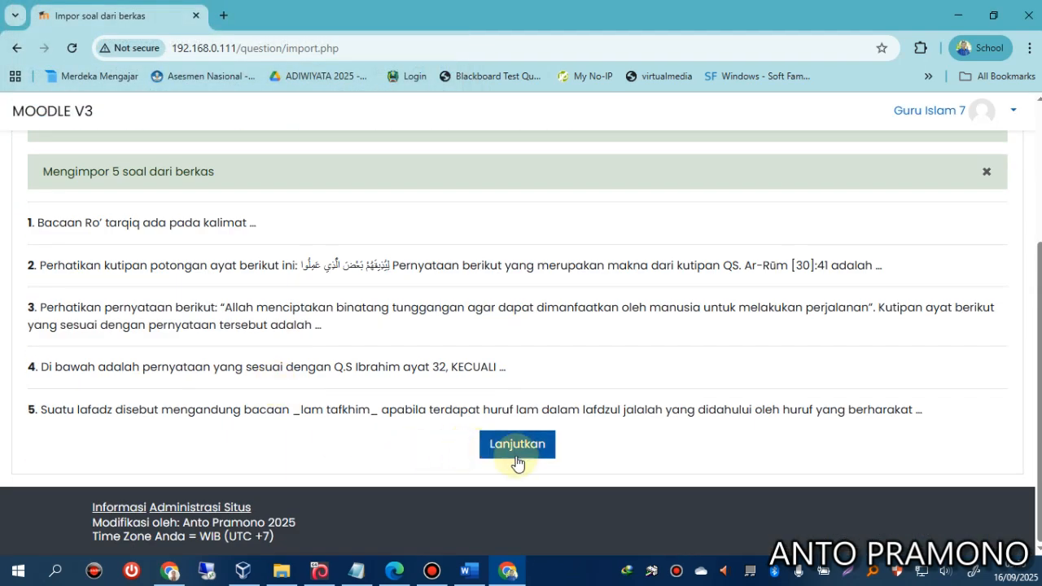
scroll(393, 370, down, 3)
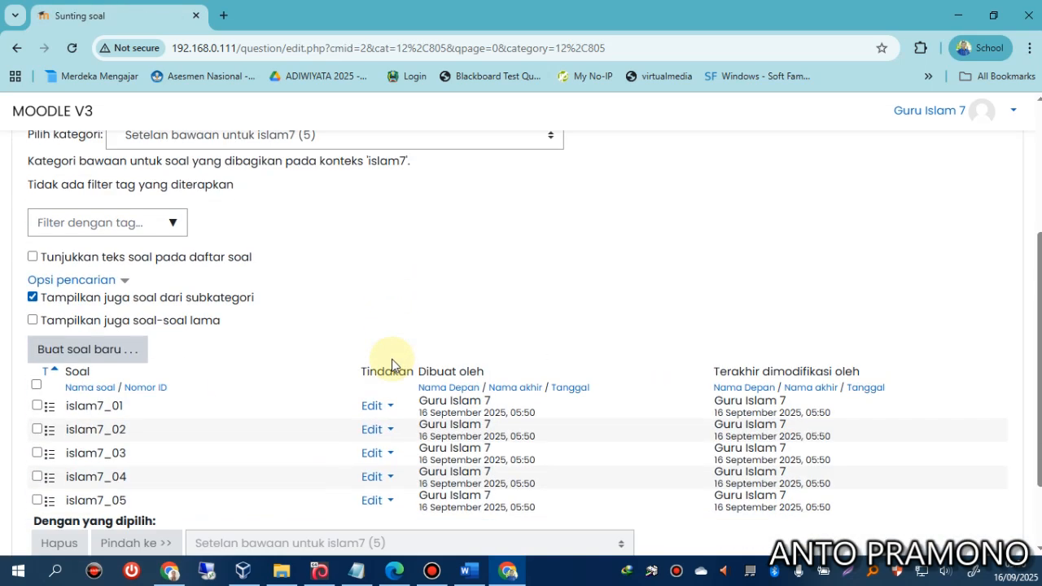
Preview question islam7_01 from the question bank, then close the preview.
click(374, 405)
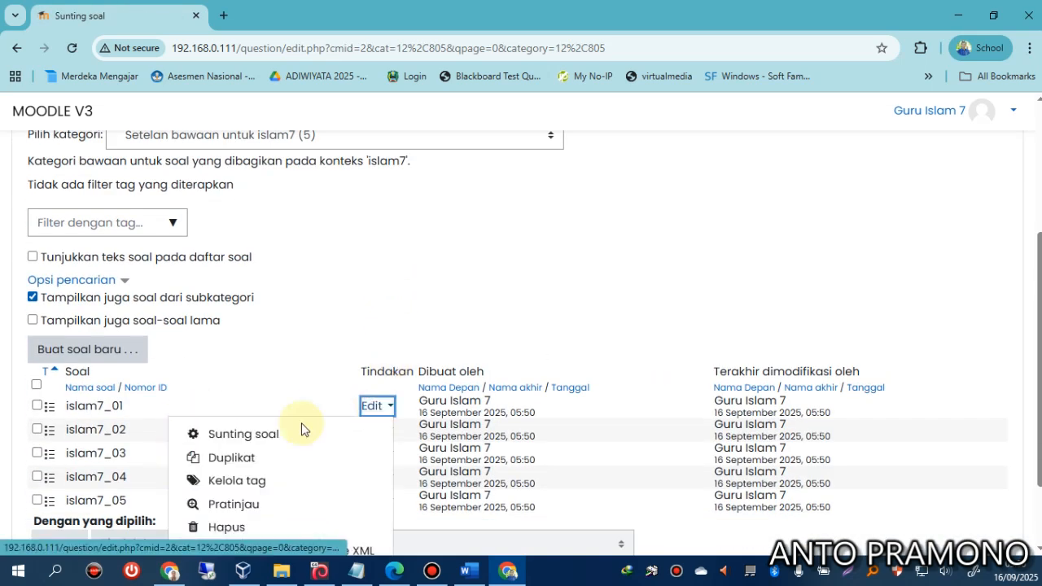
click(233, 504)
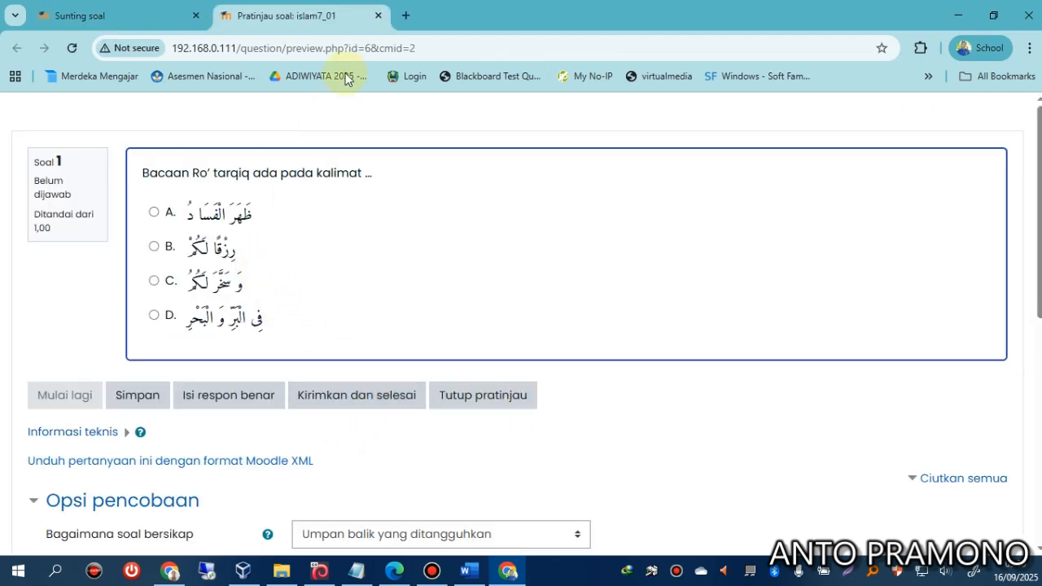
click(378, 16)
scroll(277, 320, up, 3)
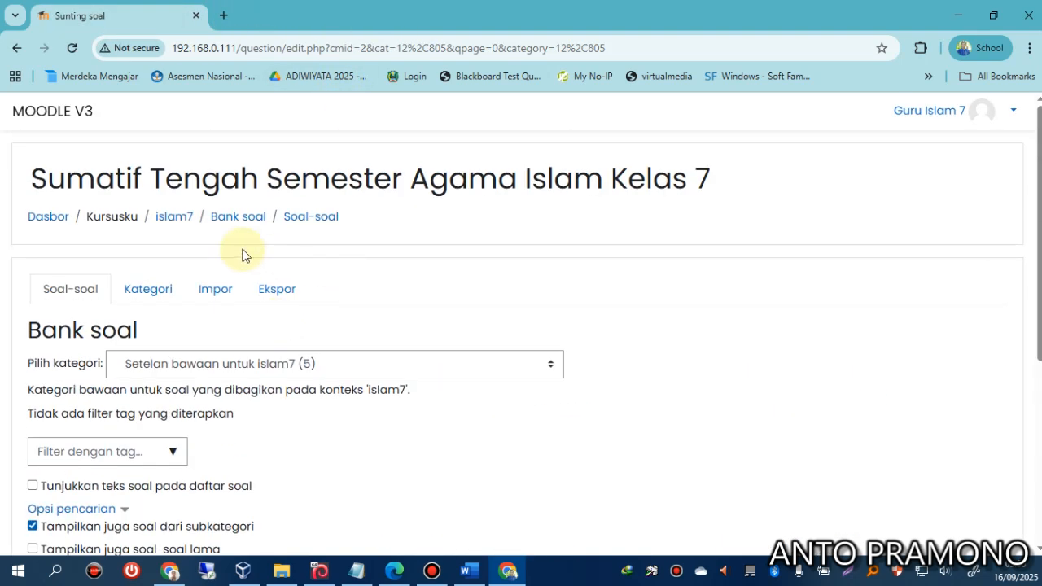
Add all five islam7 bank questions to the quiz via Tambah > dari bank soal.
click(161, 218)
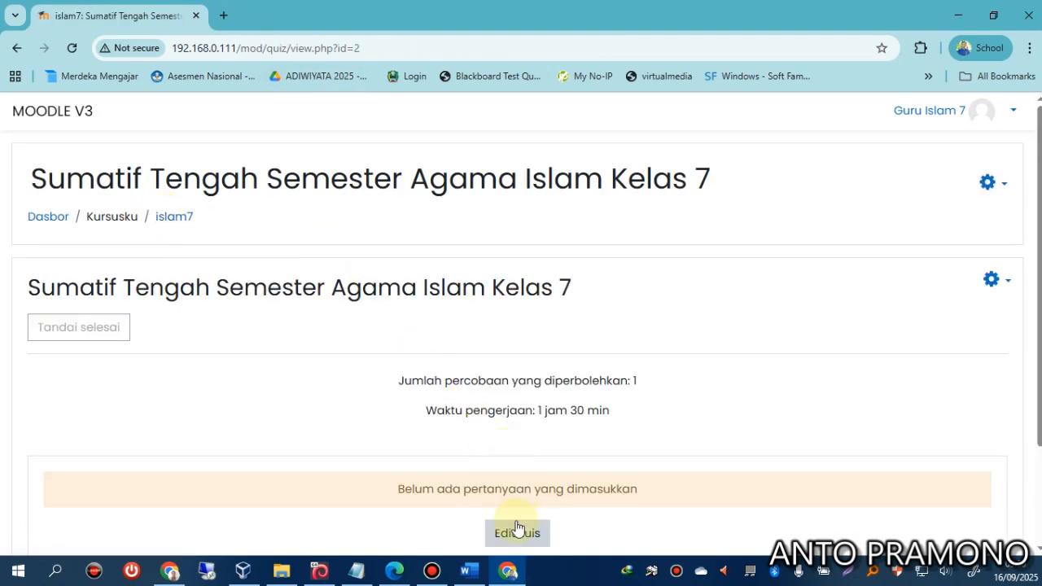
click(517, 531)
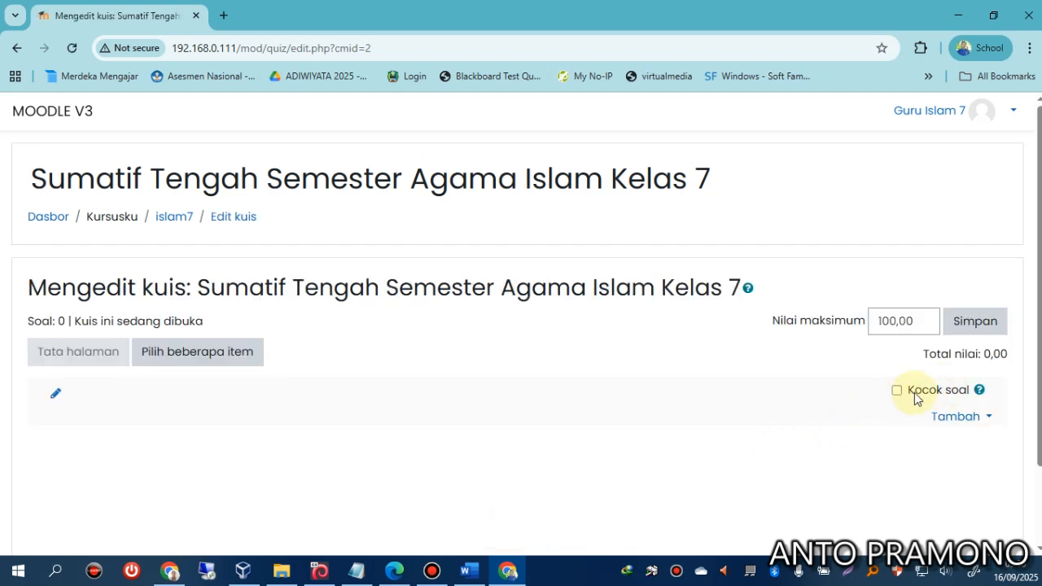
click(952, 418)
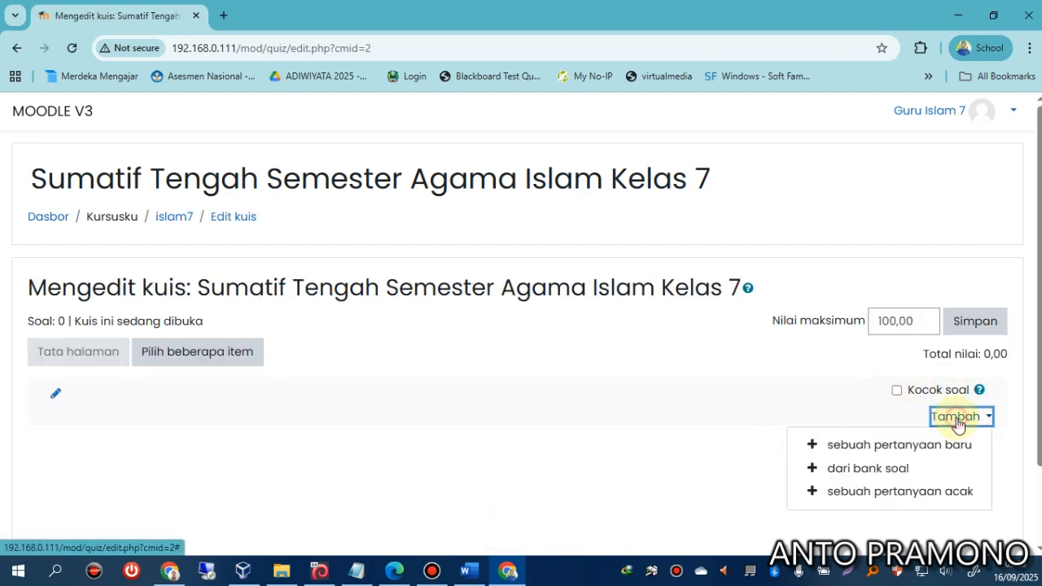
click(865, 468)
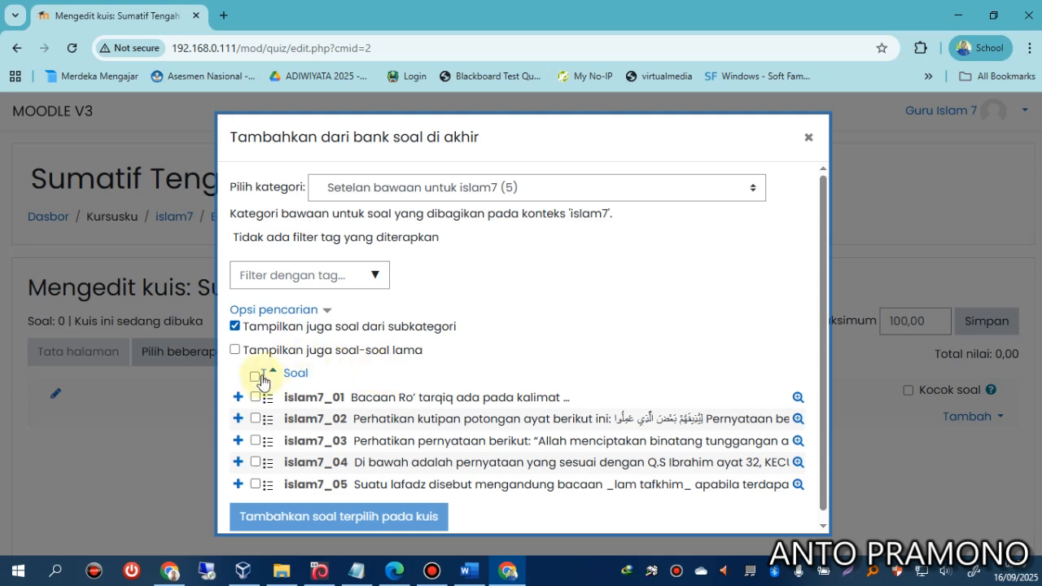
click(255, 375)
click(329, 516)
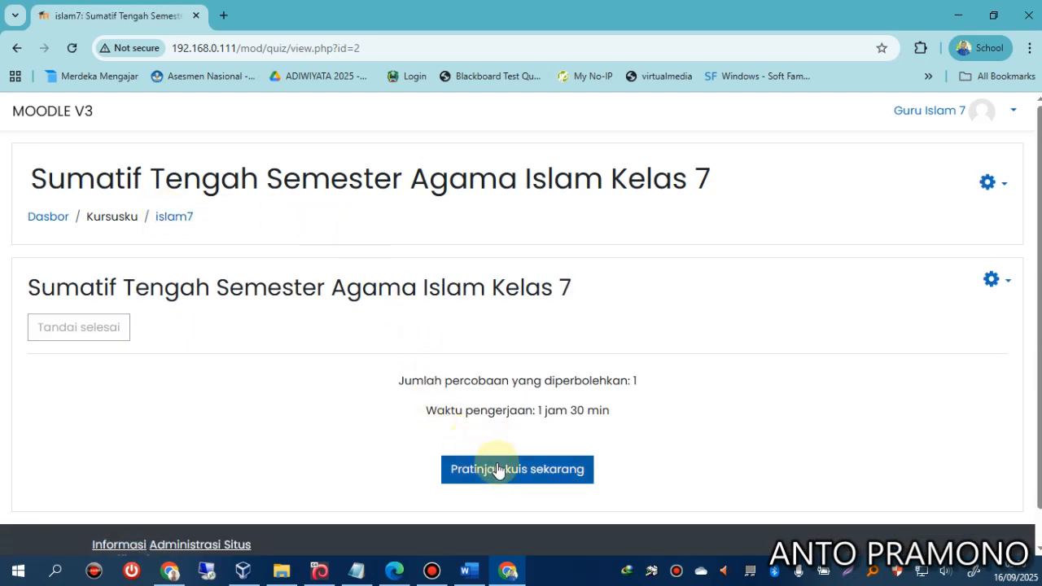
Start a preview attempt of the quiz and answer question 1 with option A.
click(496, 464)
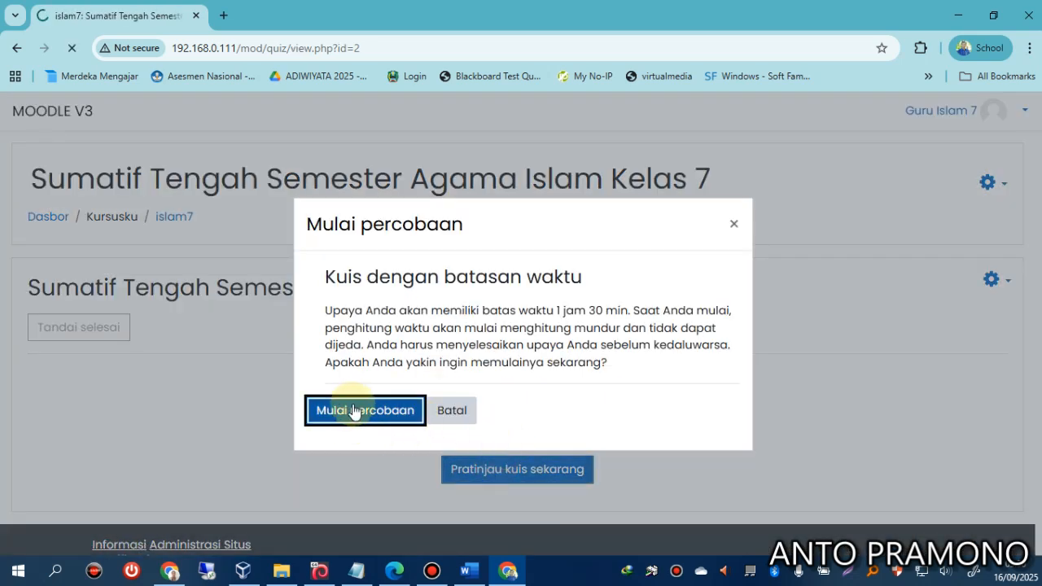
scroll(356, 400, down, 2)
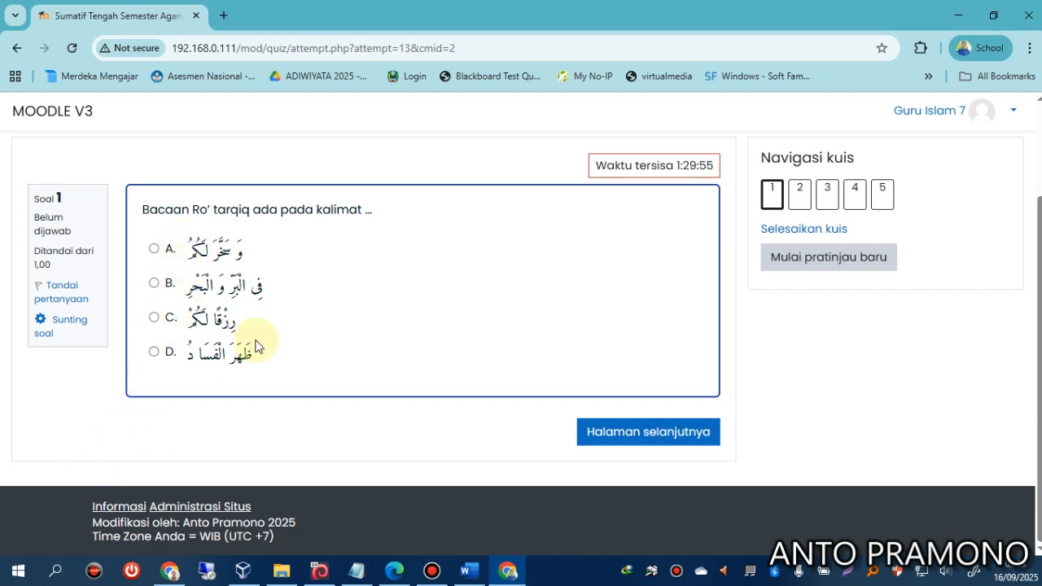
click(18, 569)
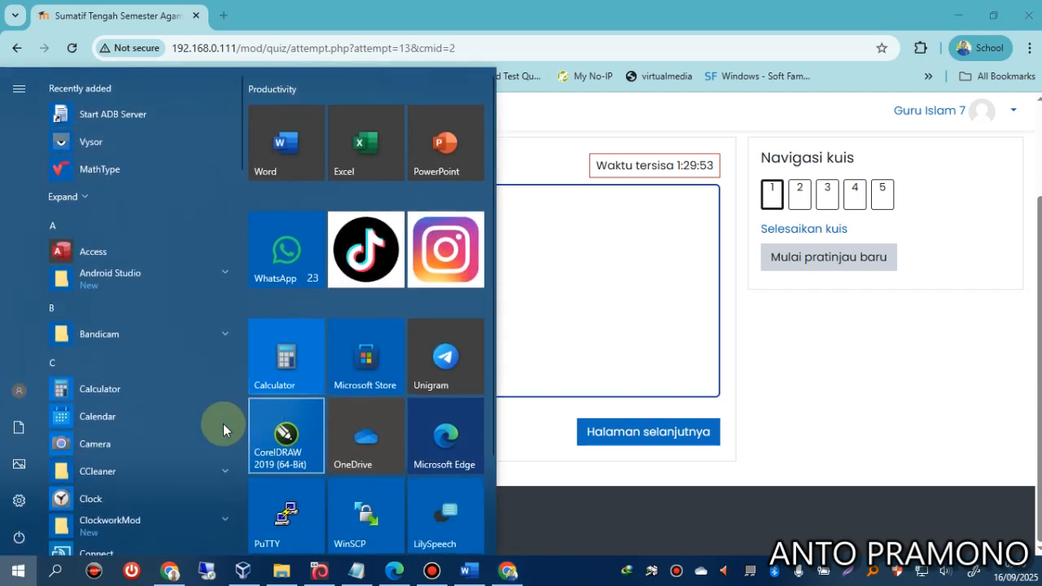
click(223, 15)
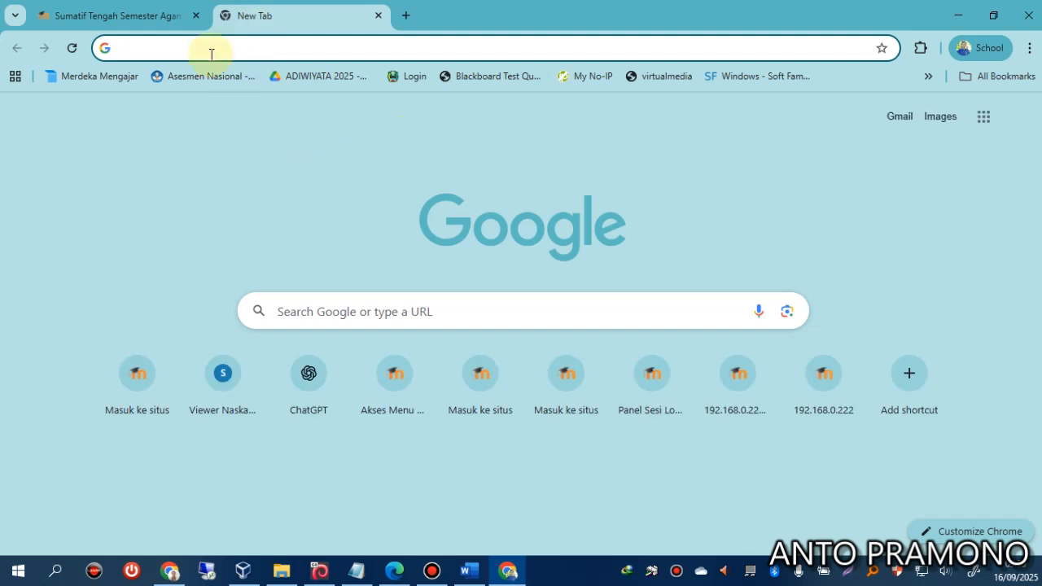
click(141, 20)
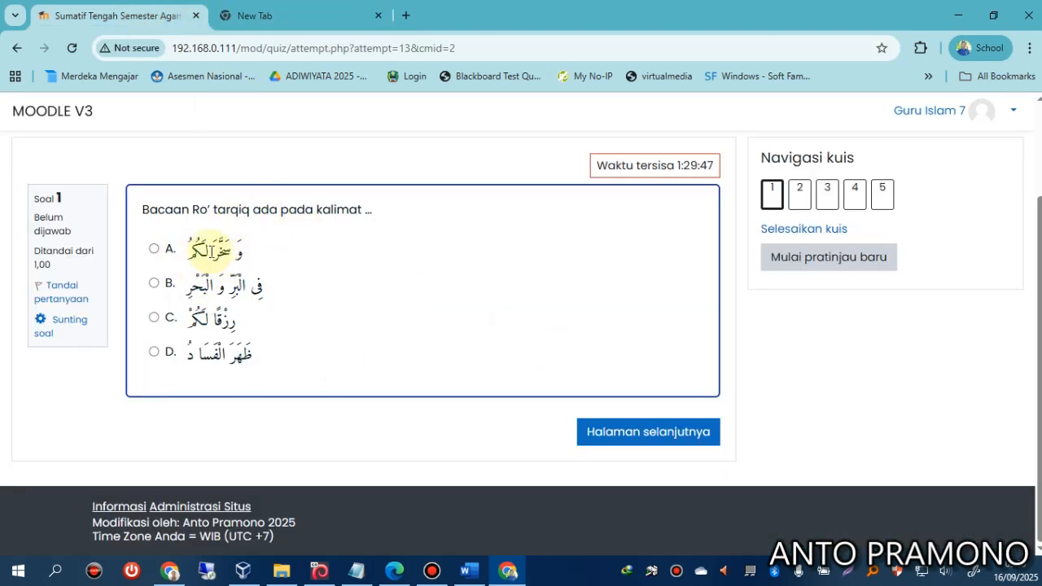
click(213, 254)
click(639, 466)
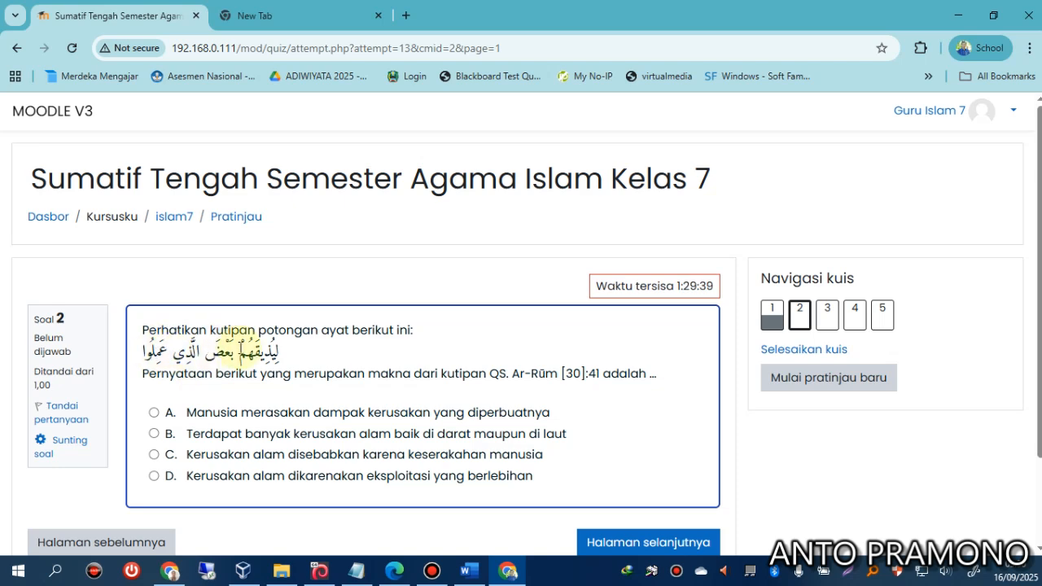
Page through the preview to questions 3 and 4, reading each one.
scroll(280, 351, down, 1)
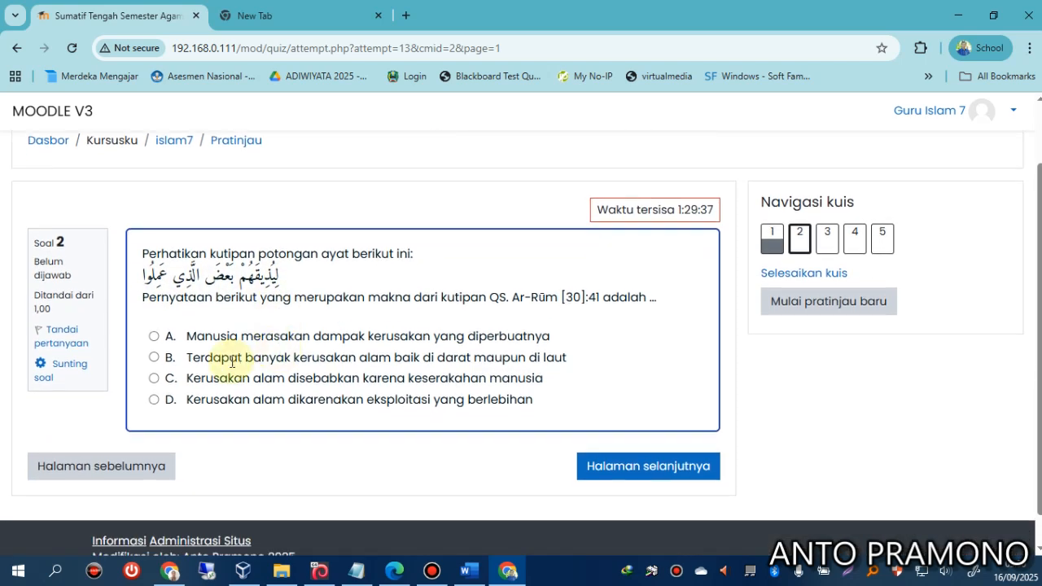
click(623, 472)
scroll(423, 352, down, 2)
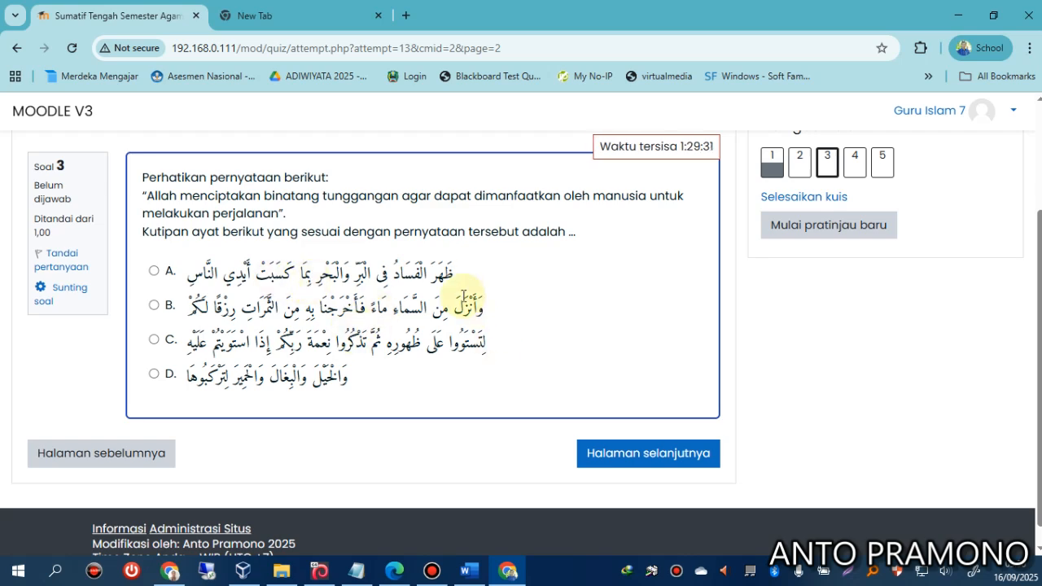
scroll(463, 296, up, 2)
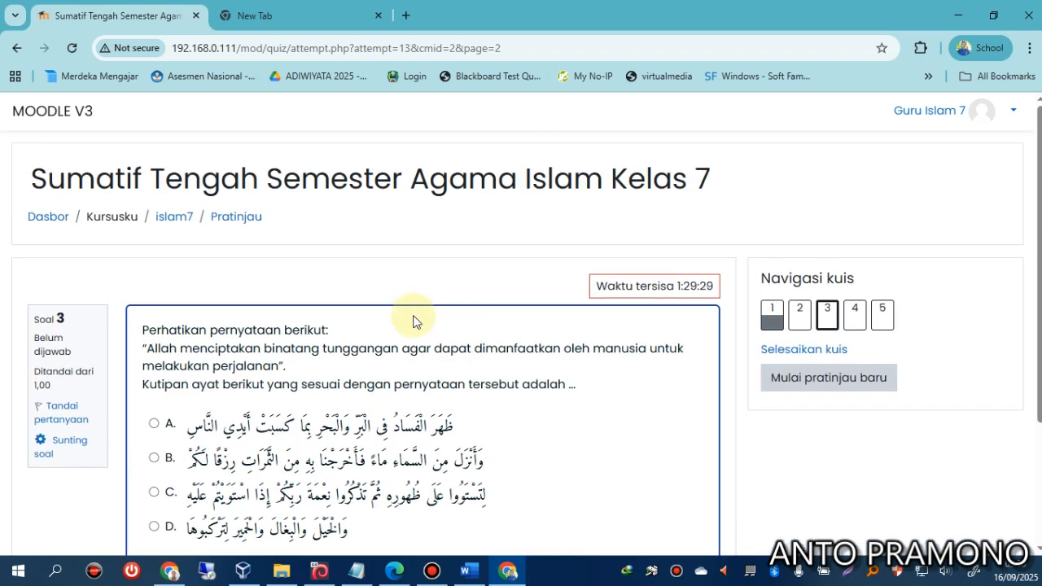
scroll(444, 310, down, 2)
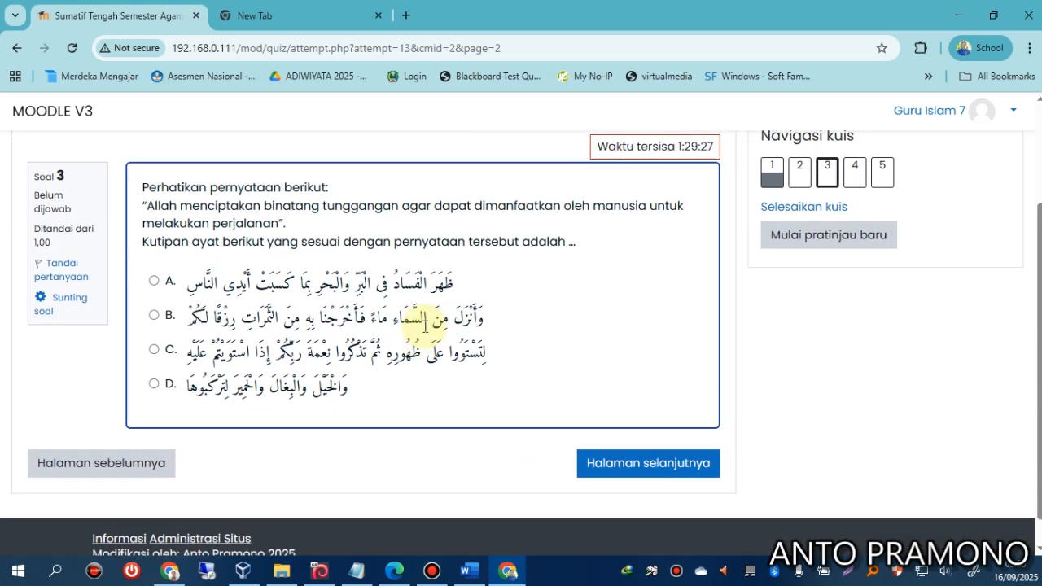
scroll(424, 326, up, 1)
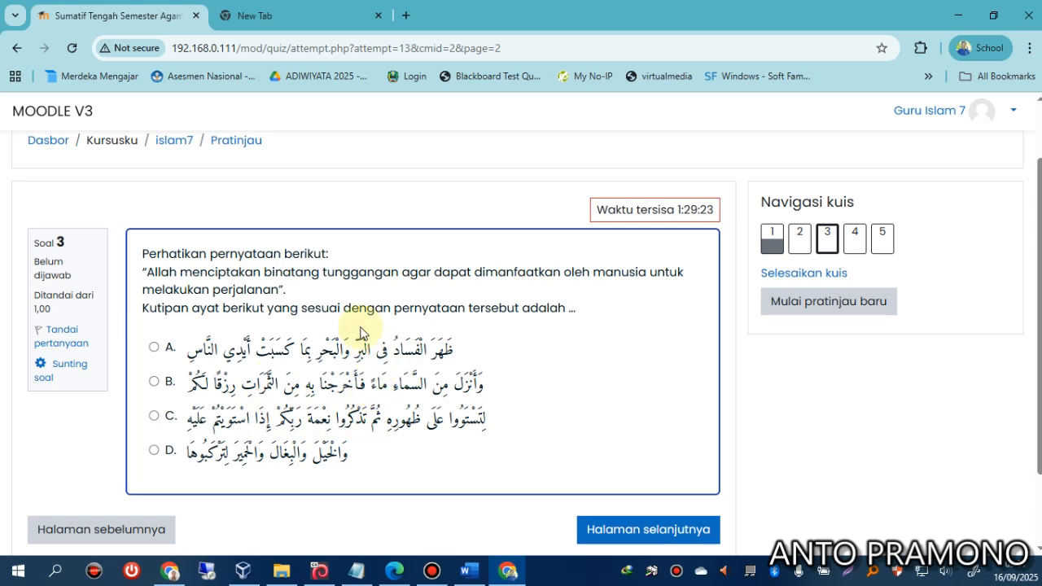
scroll(337, 361, down, 2)
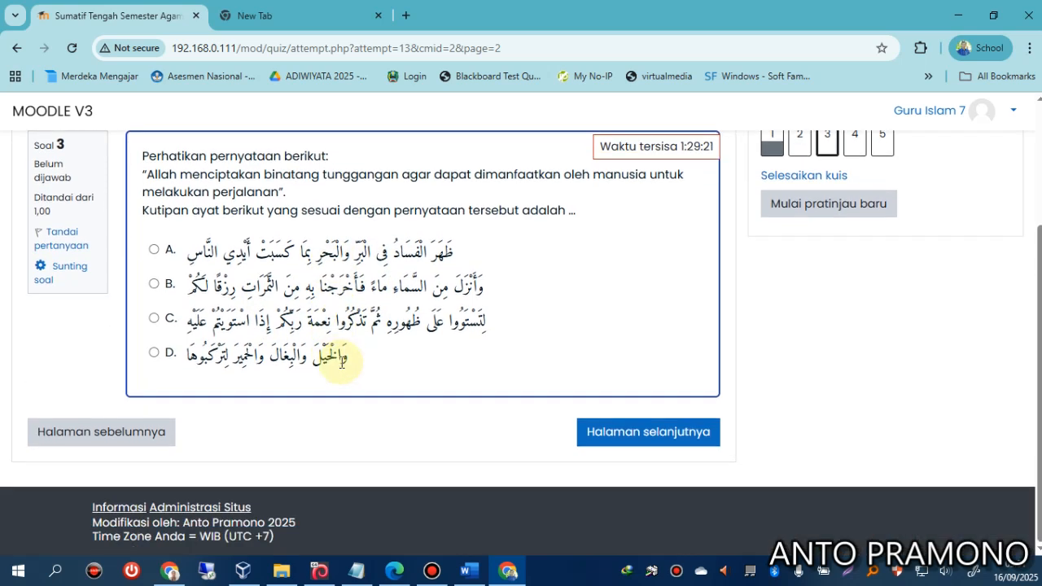
scroll(365, 366, up, 1)
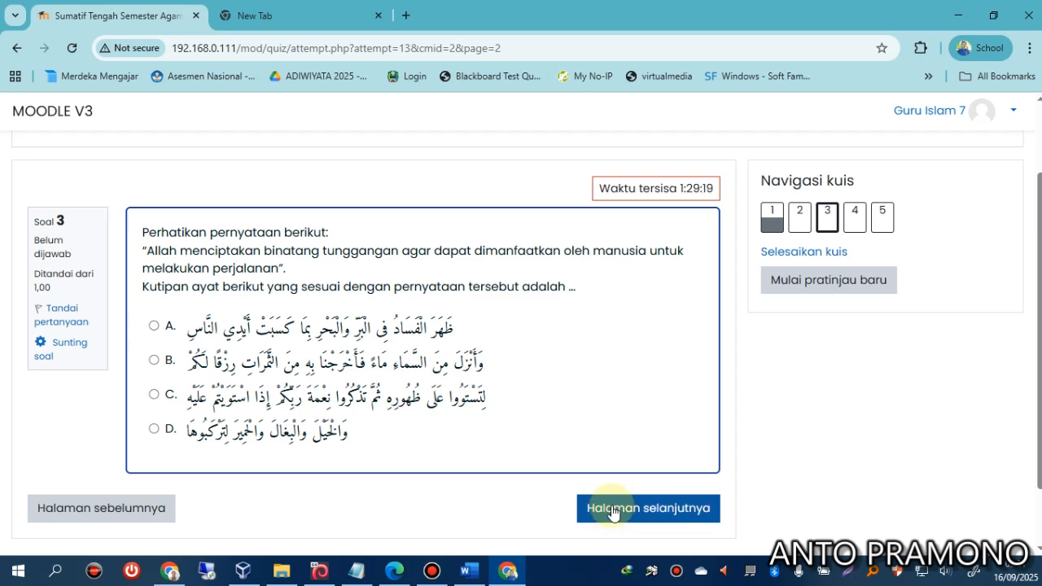
click(613, 511)
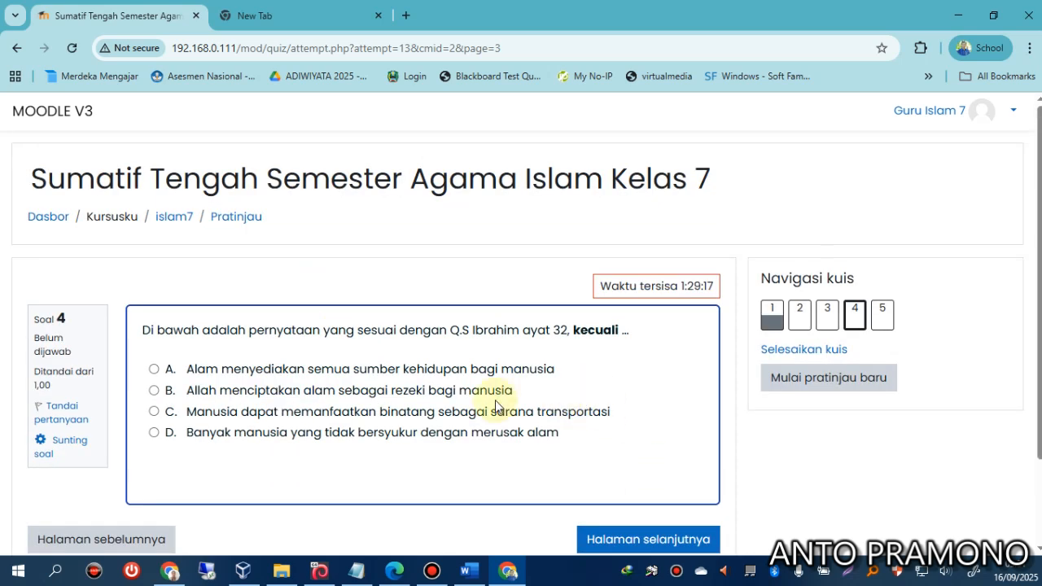
scroll(272, 411, down, 2)
scroll(298, 281, up, 2)
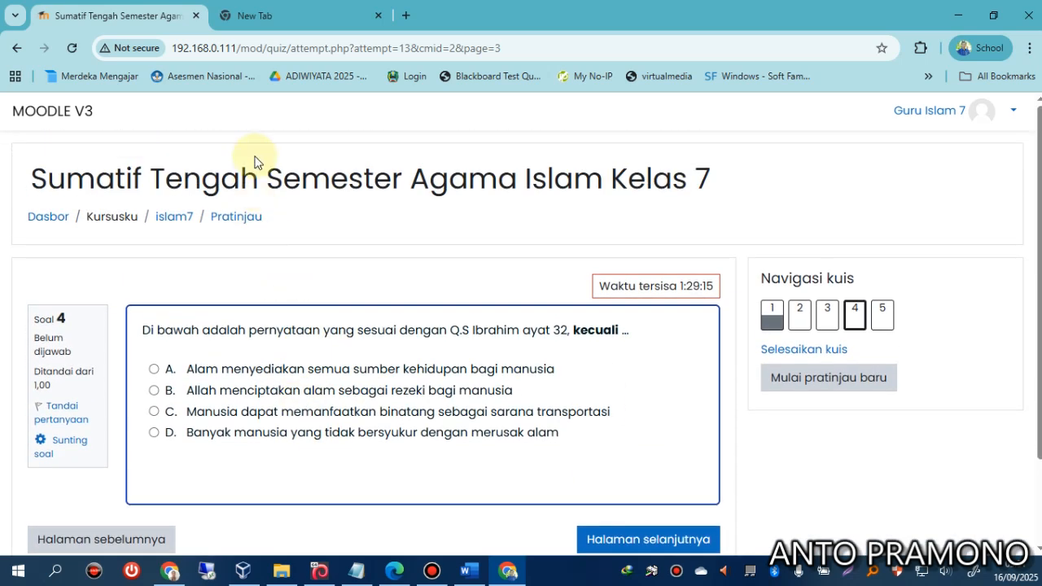
Peek at question 4's edit page, return via question 2 to question 3, and open its editor.
click(84, 440)
scroll(171, 131, down, 3)
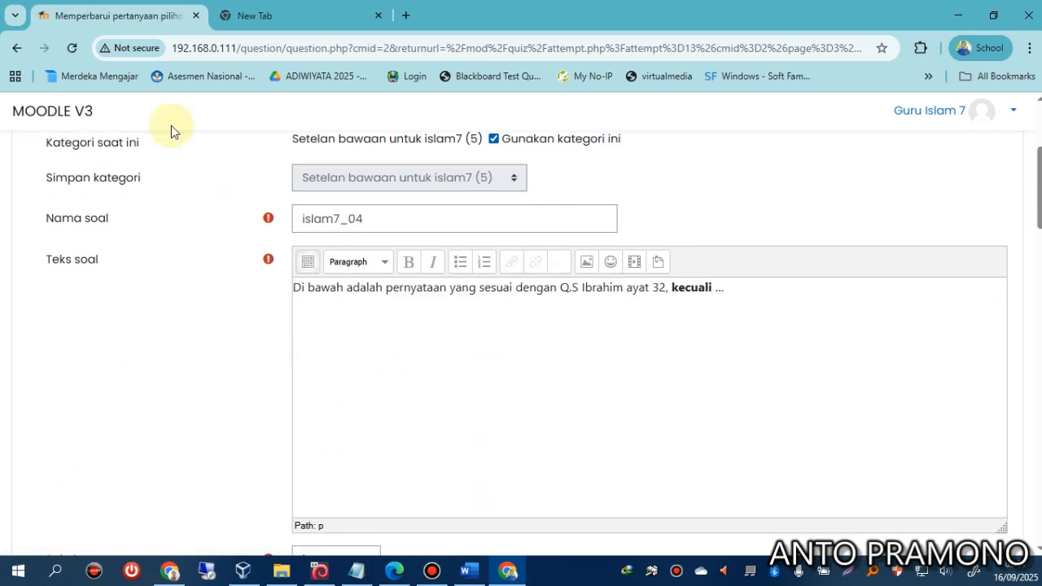
click(18, 48)
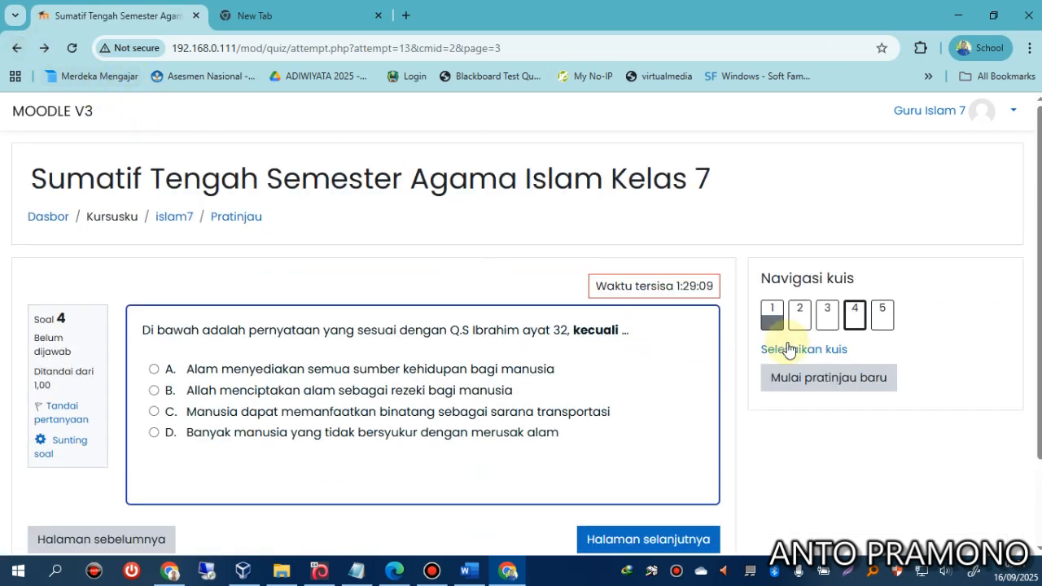
click(800, 319)
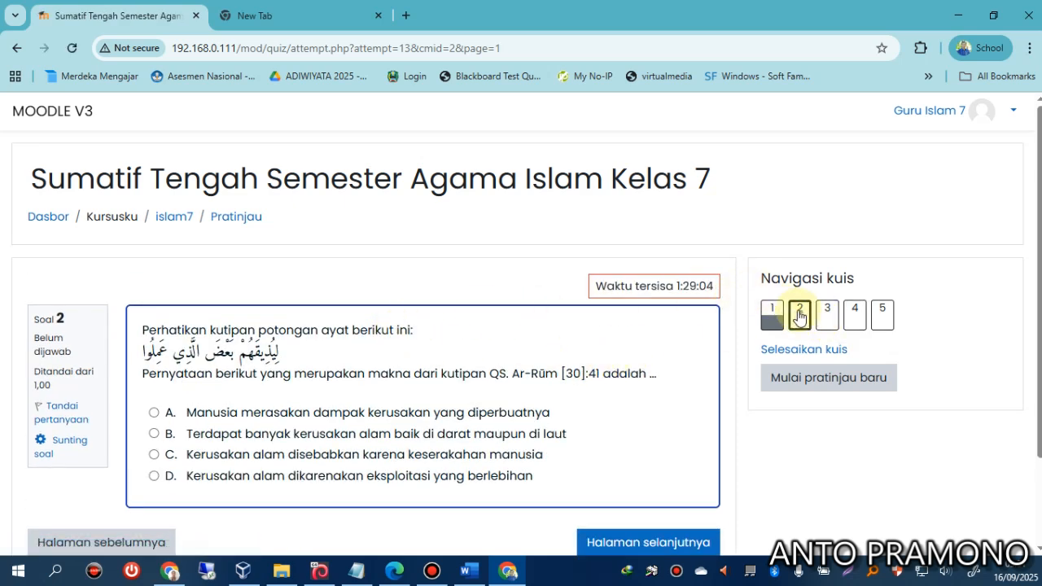
click(801, 317)
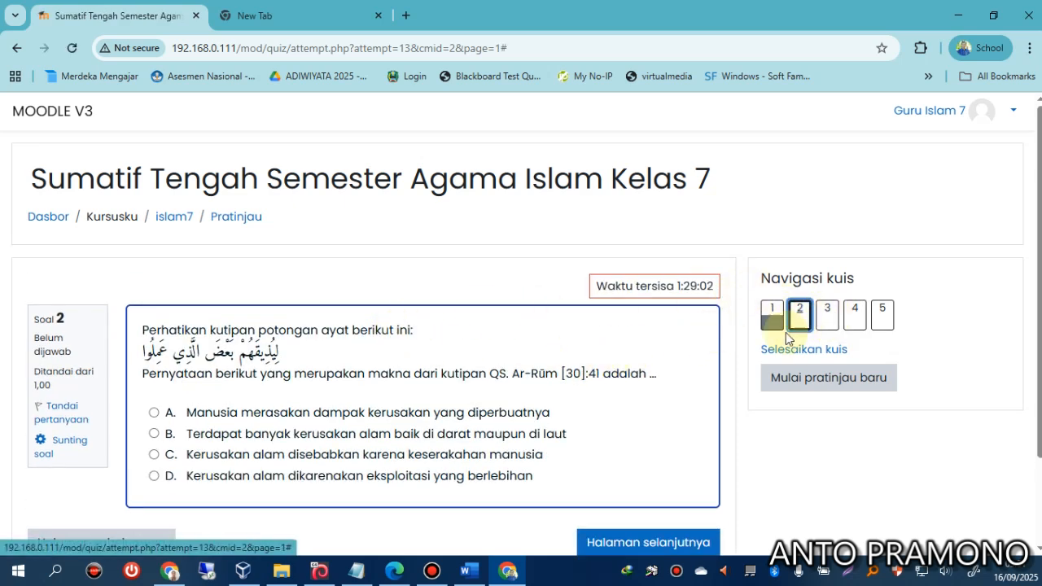
click(646, 542)
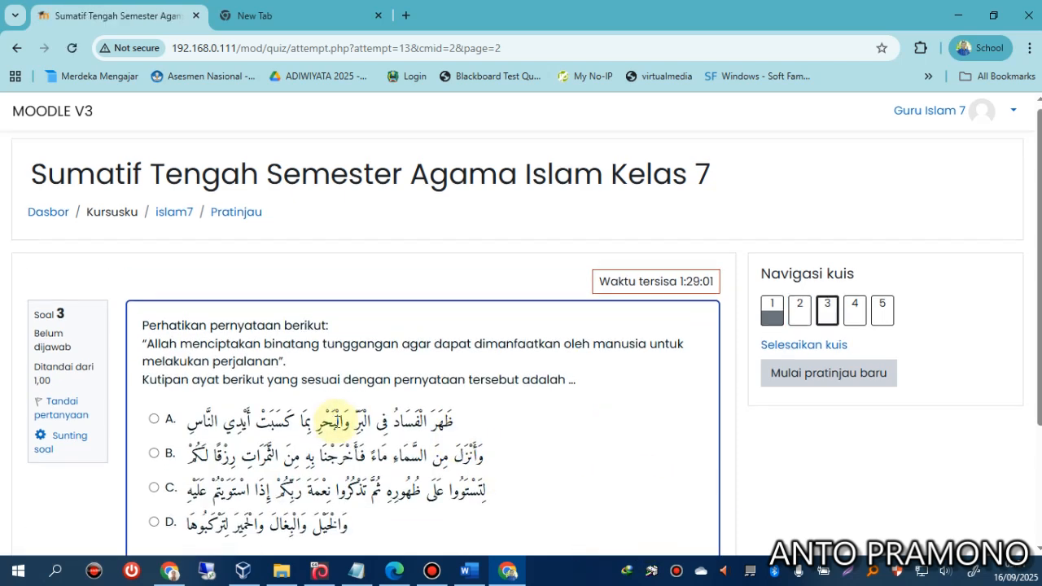
scroll(335, 420, down, 2)
click(65, 288)
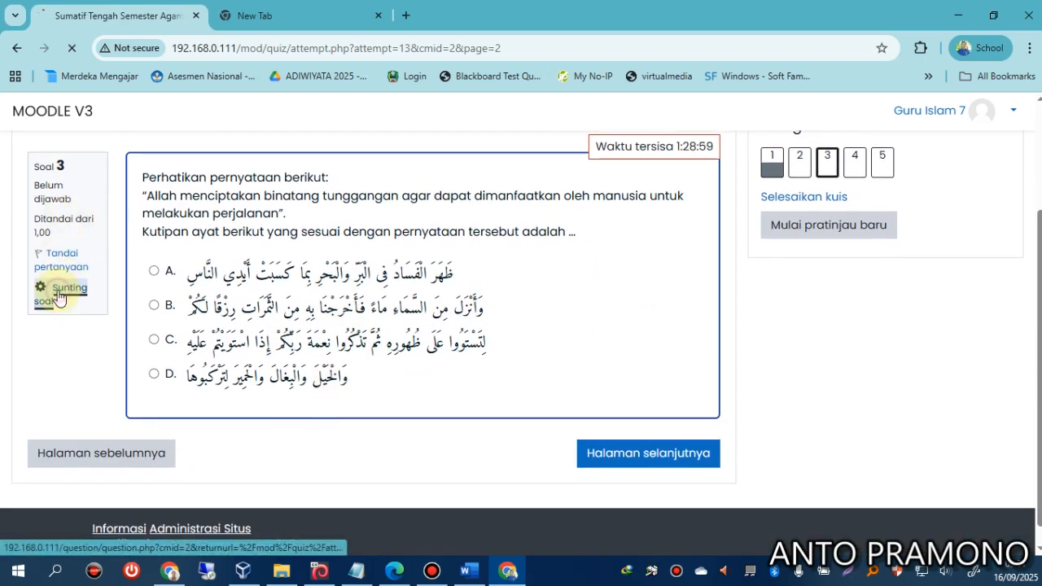
Enlarge the first answer's text editor and expand its toolbar to show all formatting tools.
scroll(304, 322, down, 5)
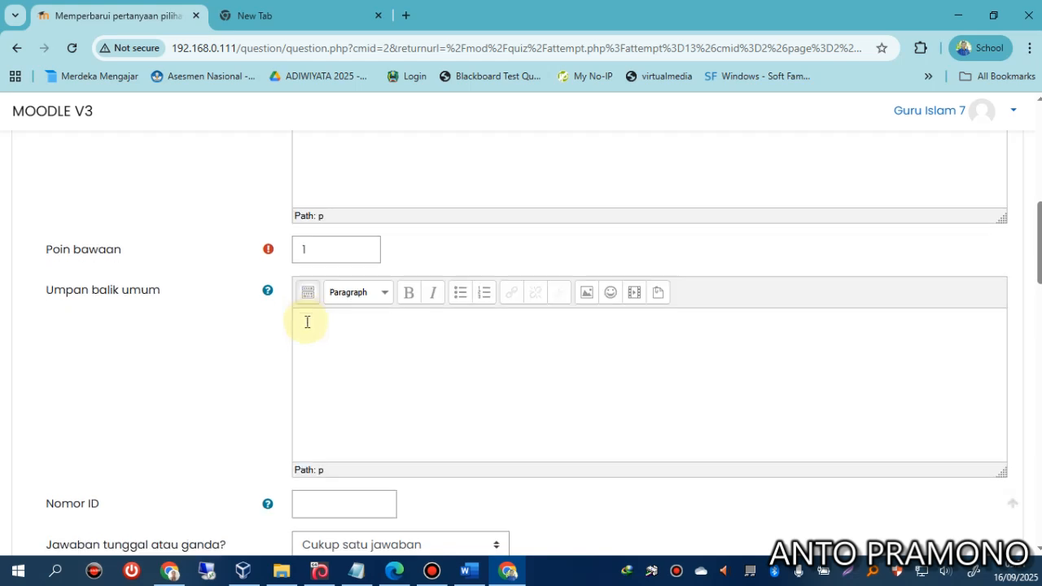
scroll(305, 326, down, 6)
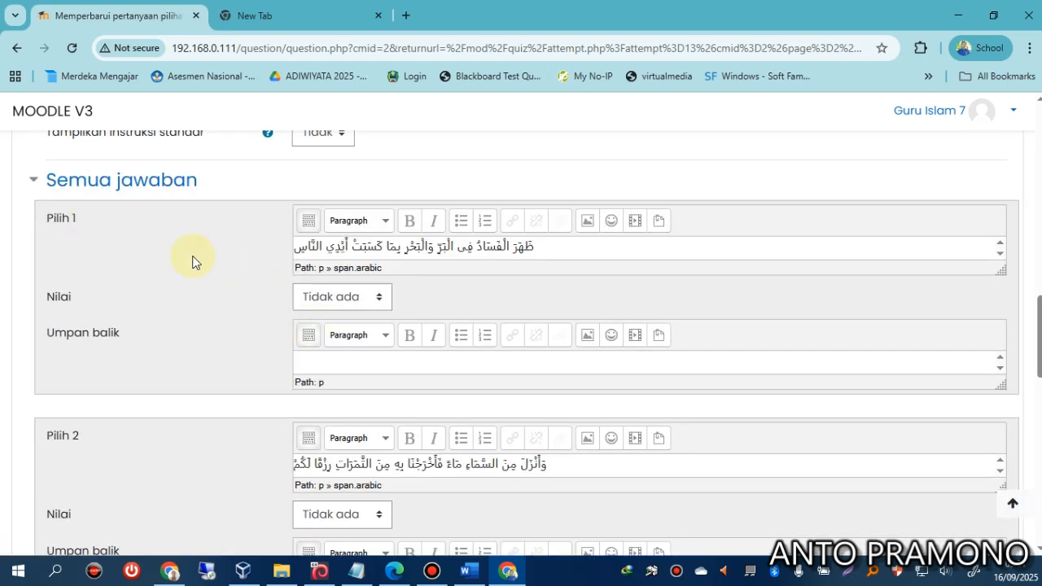
drag(1000, 270, 1019, 422)
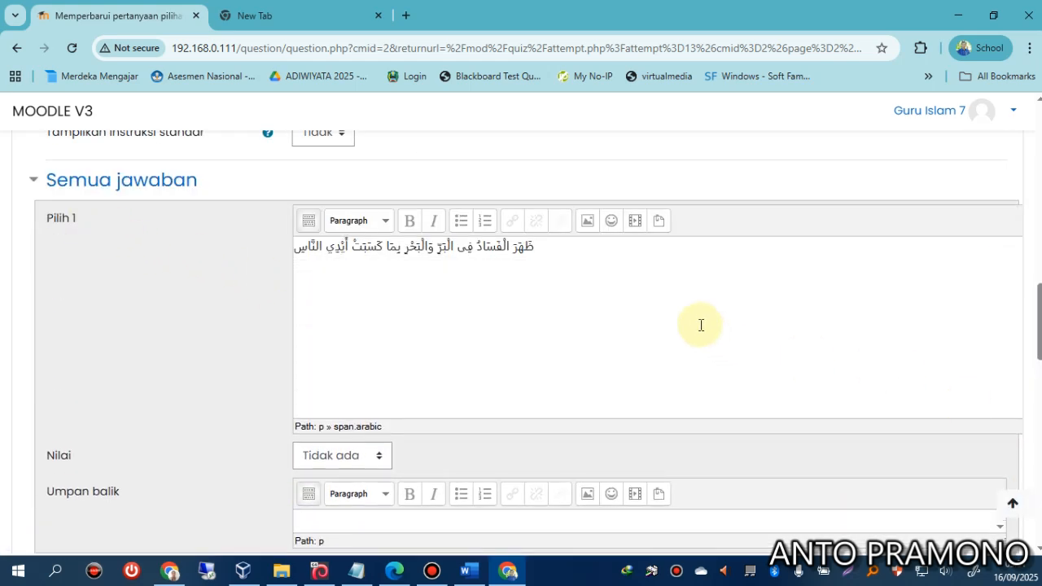
click(308, 221)
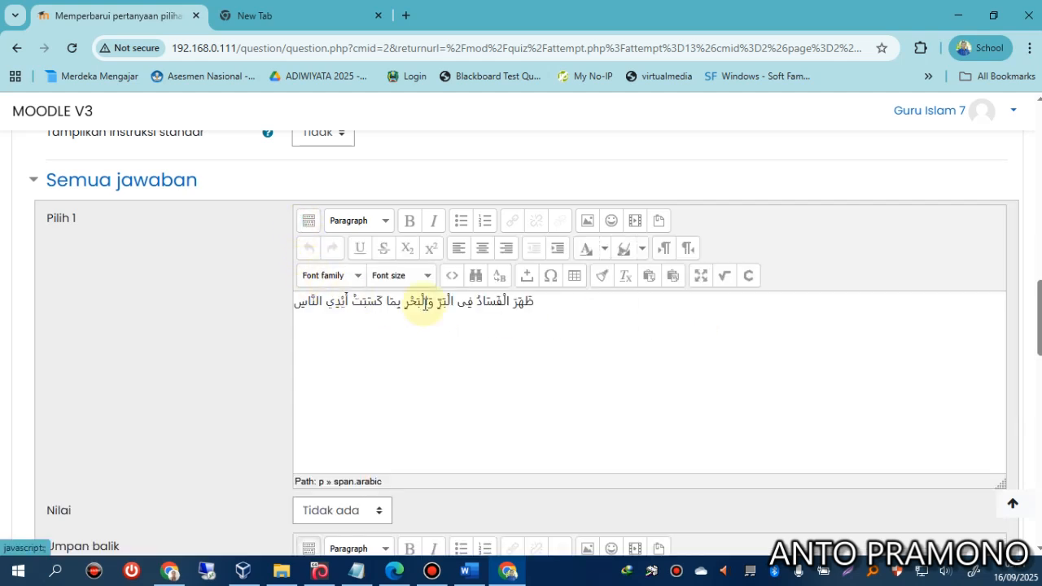
Inspect choice 1's HTML source, the Arabic verse in a span with class arabic, then bring Notepad forward.
click(453, 277)
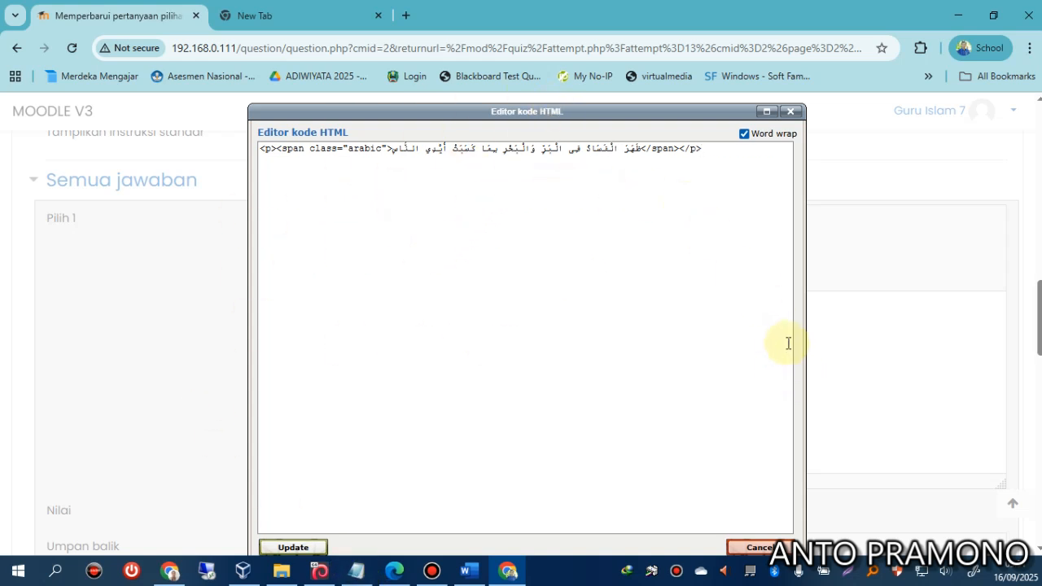
click(757, 547)
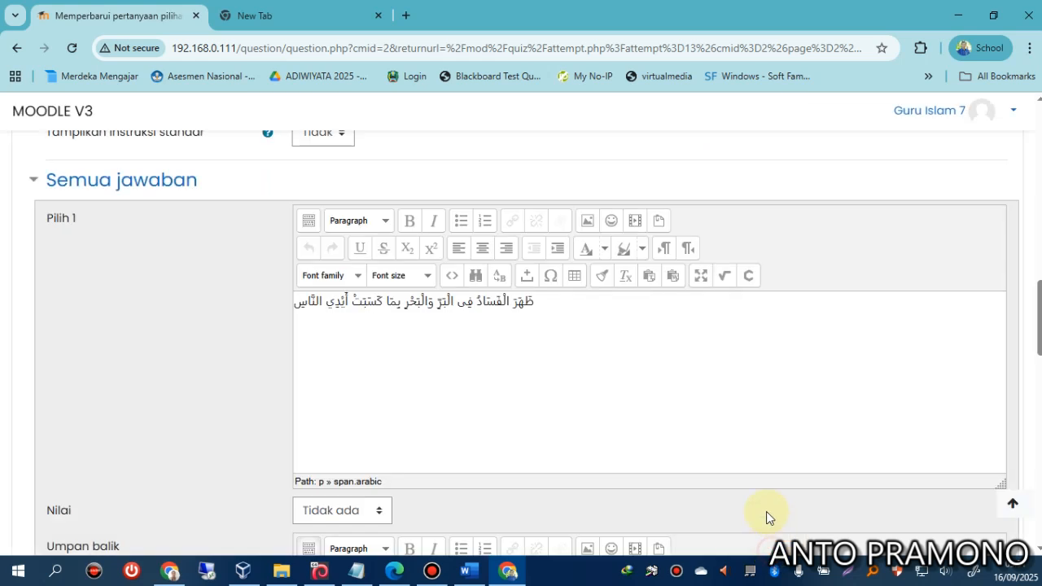
click(358, 569)
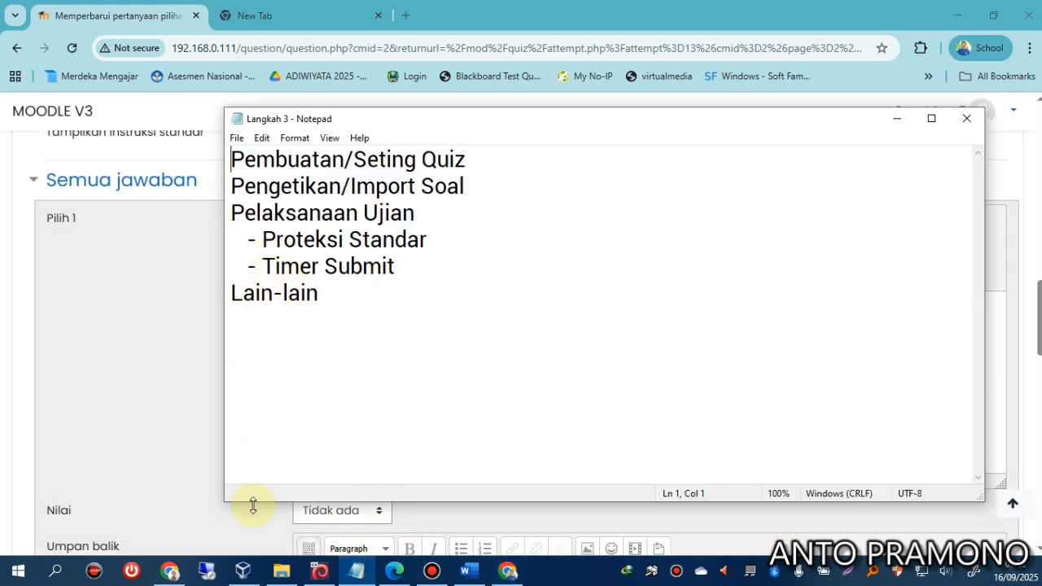
Return to the Moodle question editor window and log out of the teacher account.
click(170, 569)
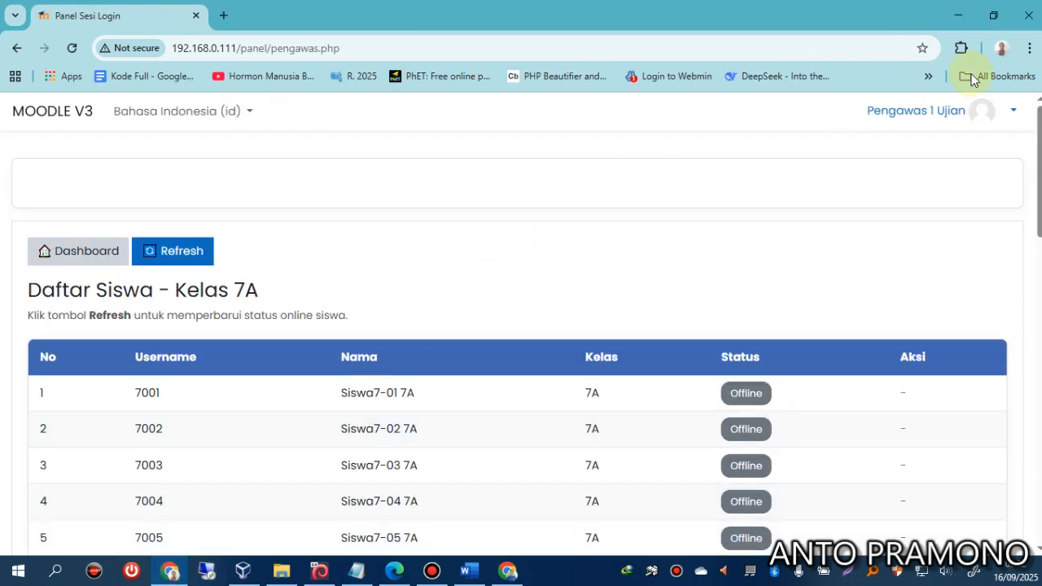
click(507, 570)
click(986, 118)
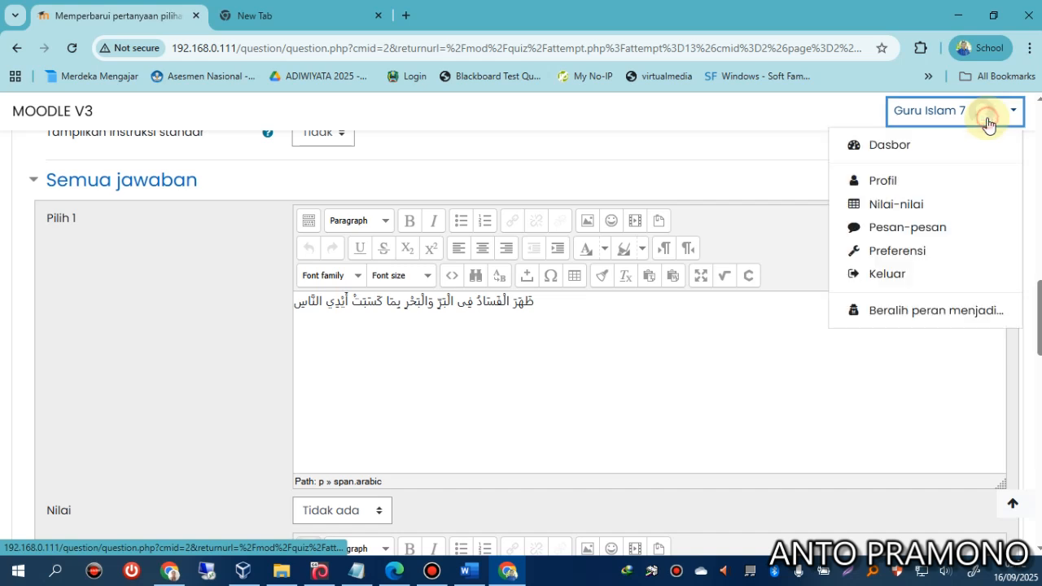
click(882, 277)
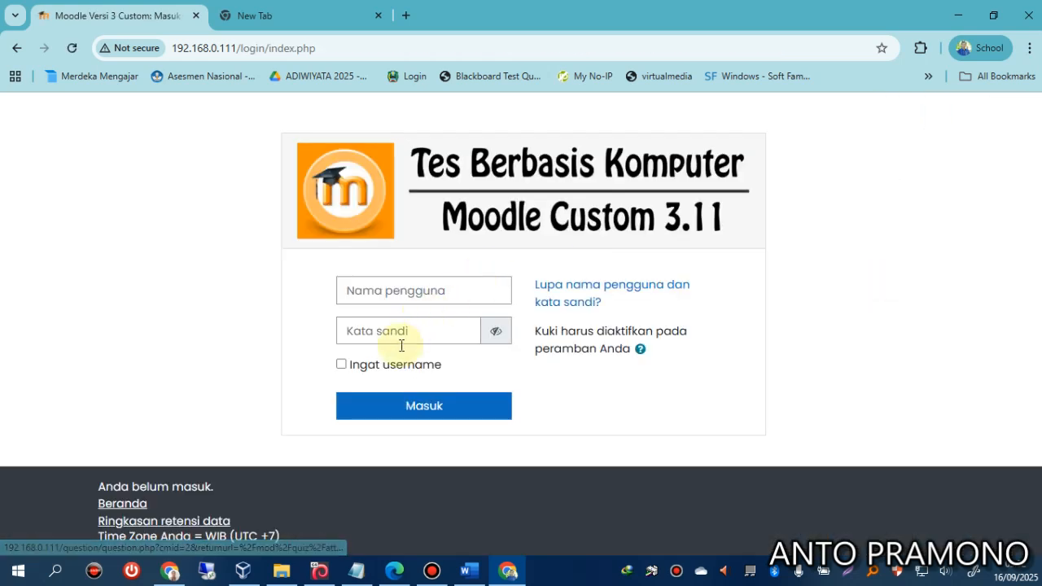
Sign in with the saved administrator username and the admin password.
click(400, 290)
click(411, 328)
click(395, 329)
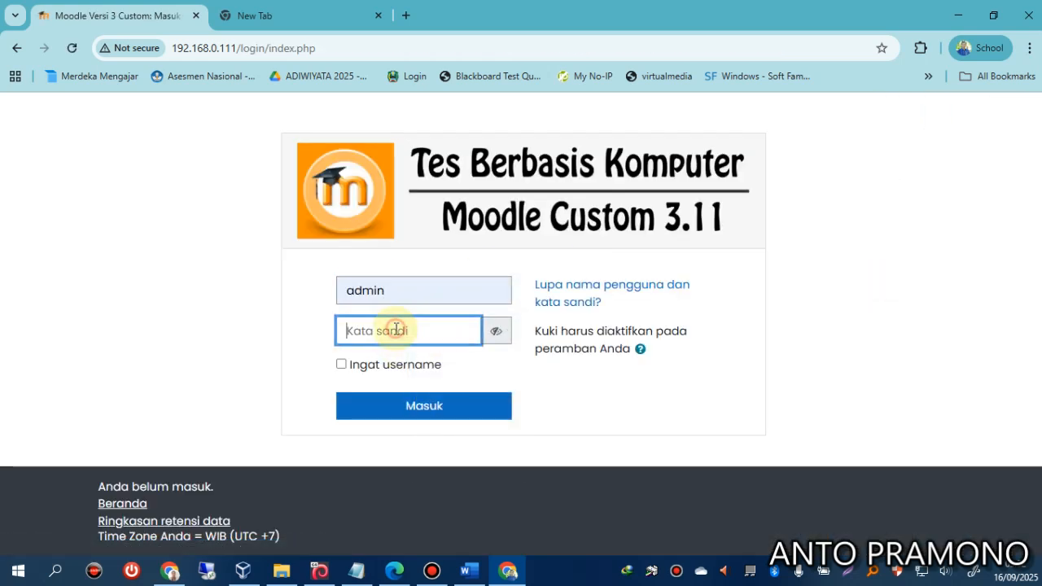
text(**)
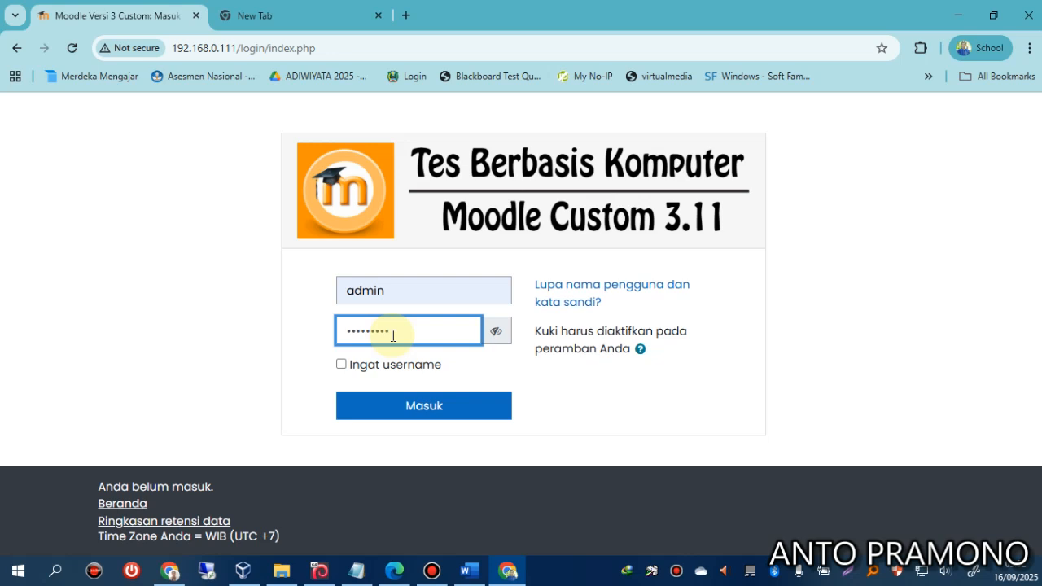
click(405, 400)
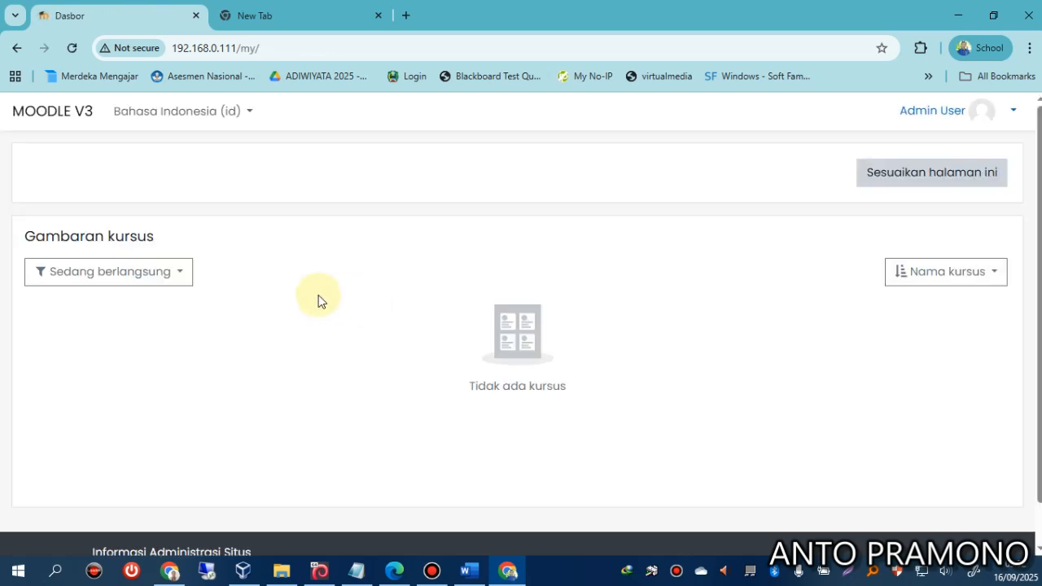
Open the Aplikasi Menu Admin tools page and check the Resource CPU-Memory server monitor.
scroll(162, 453, down, 2)
click(135, 503)
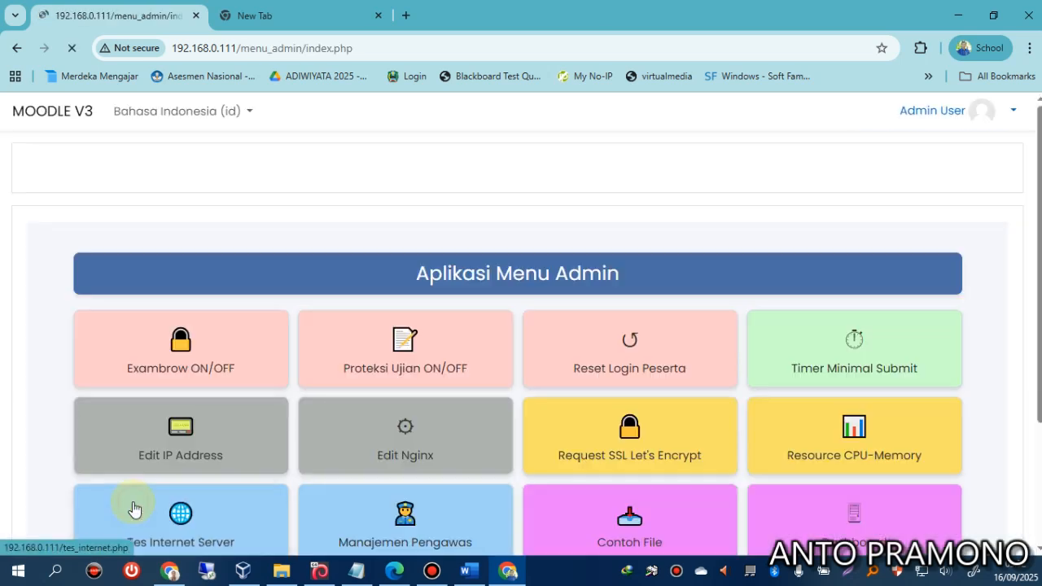
scroll(526, 332, down, 2)
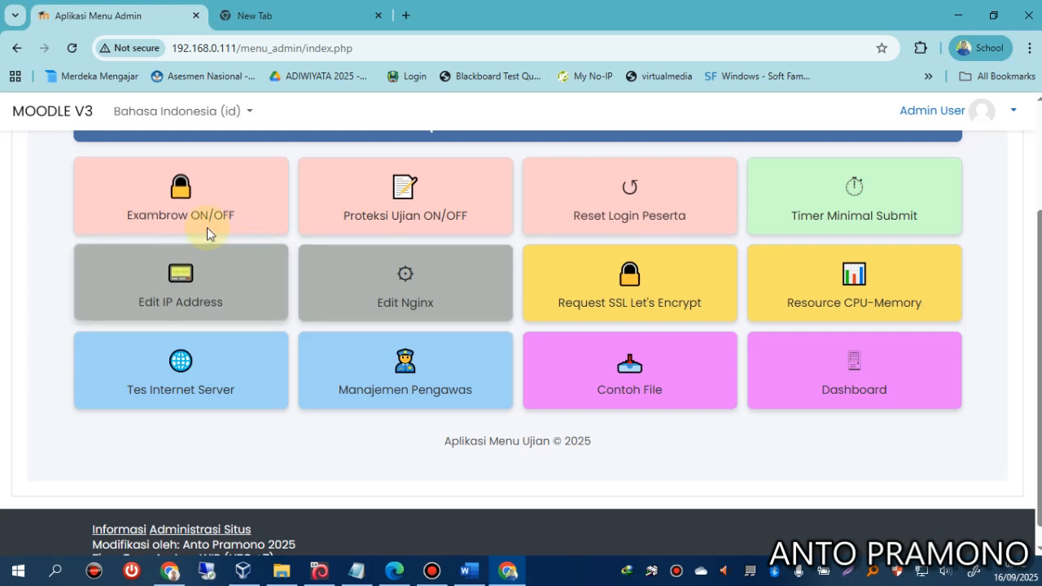
scroll(212, 210, up, 1)
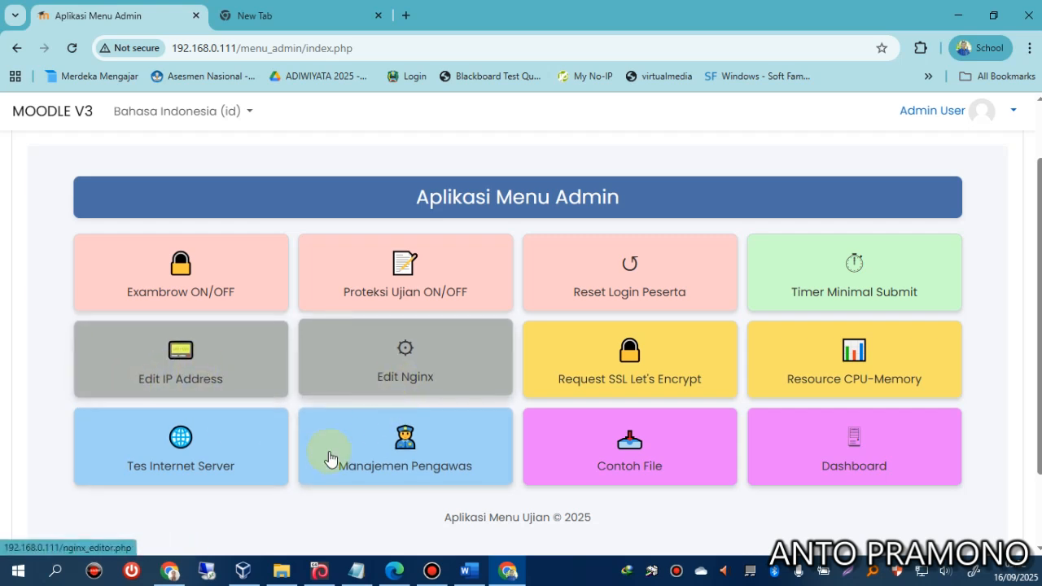
click(865, 377)
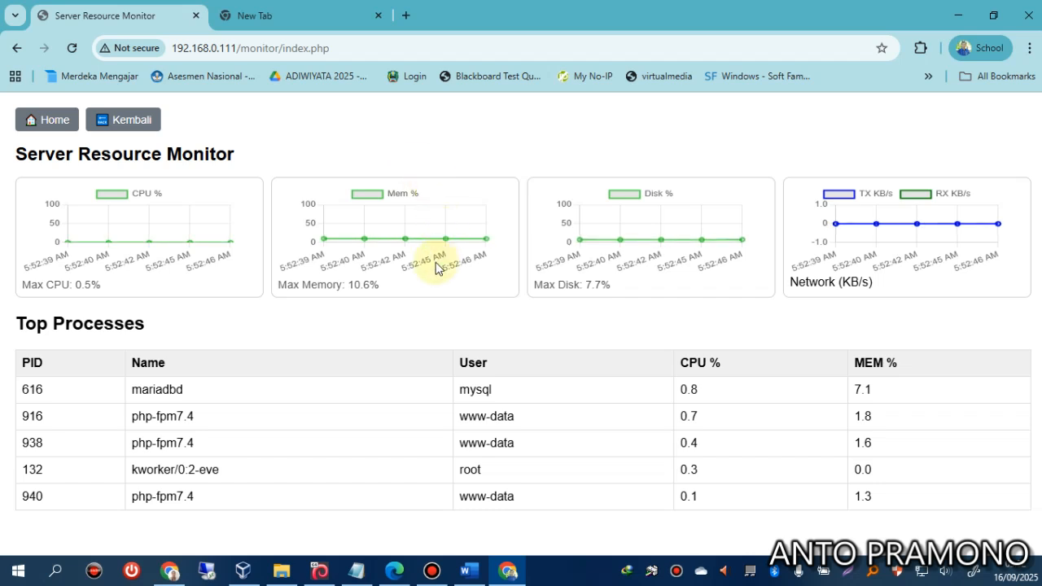
click(143, 129)
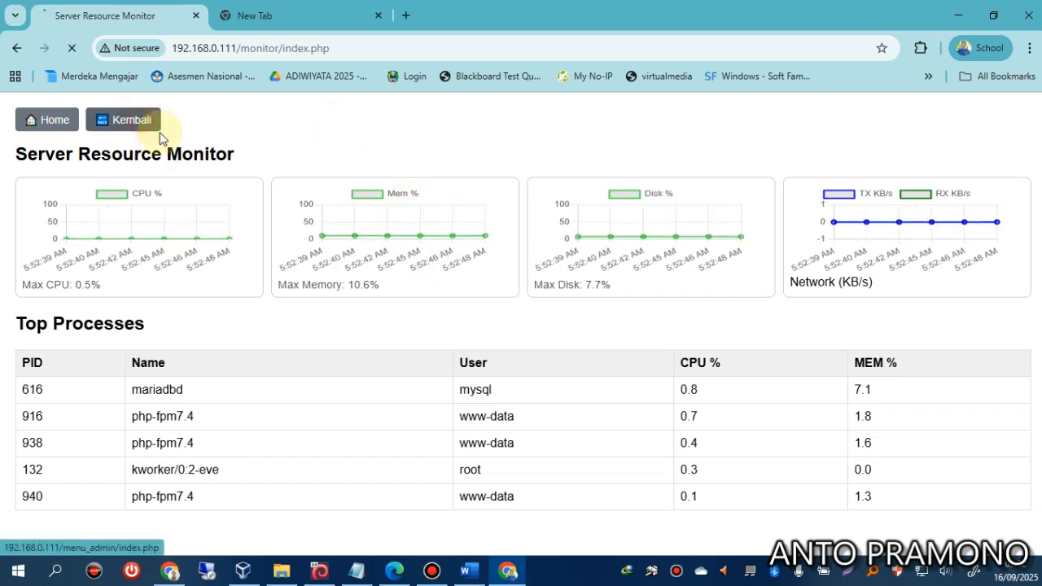
View the Contoh File sample-download list, then return to the admin tools menu.
scroll(814, 440, down, 2)
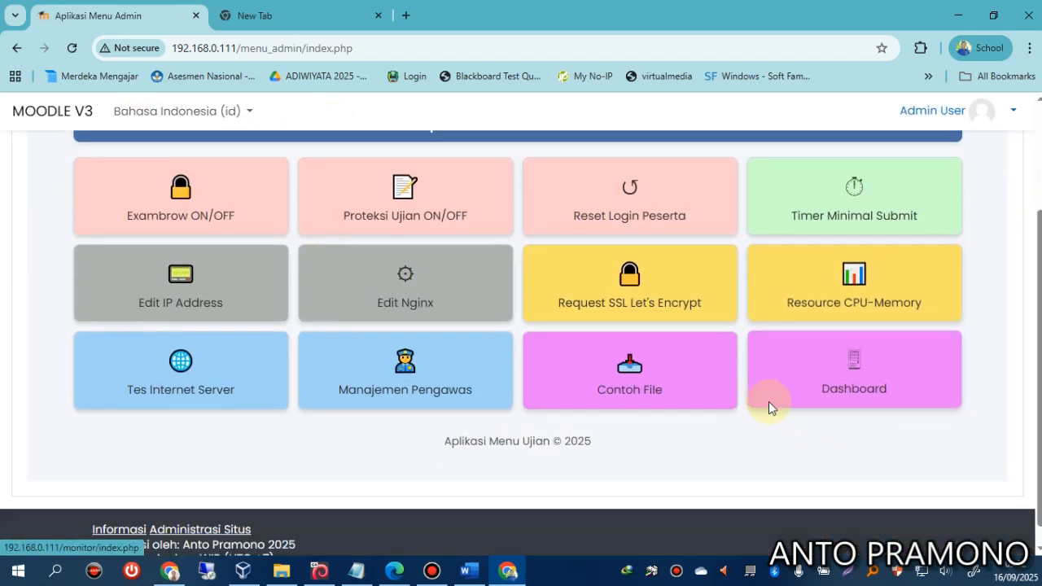
click(624, 383)
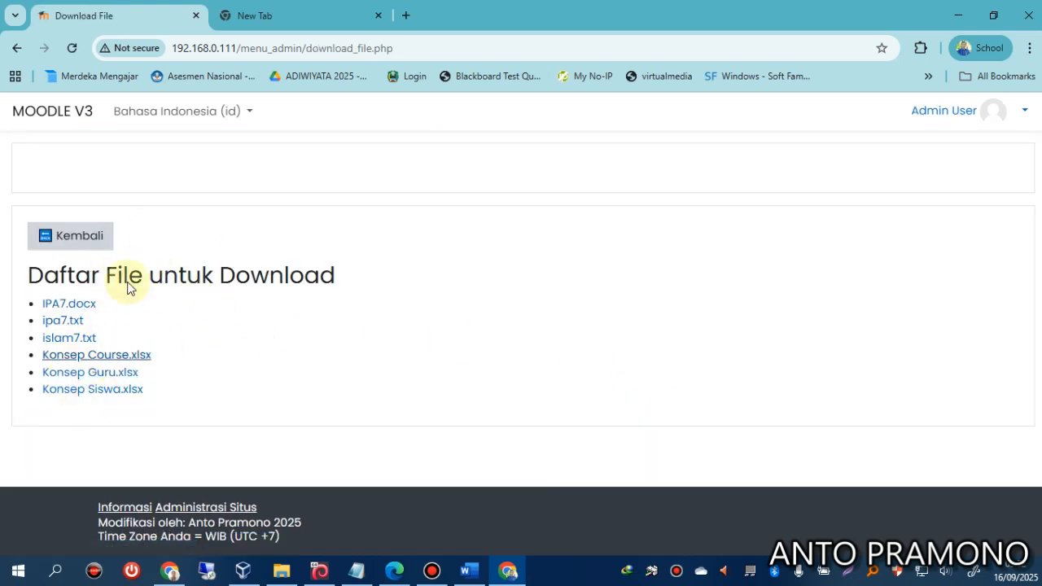
click(79, 237)
scroll(489, 442, down, 2)
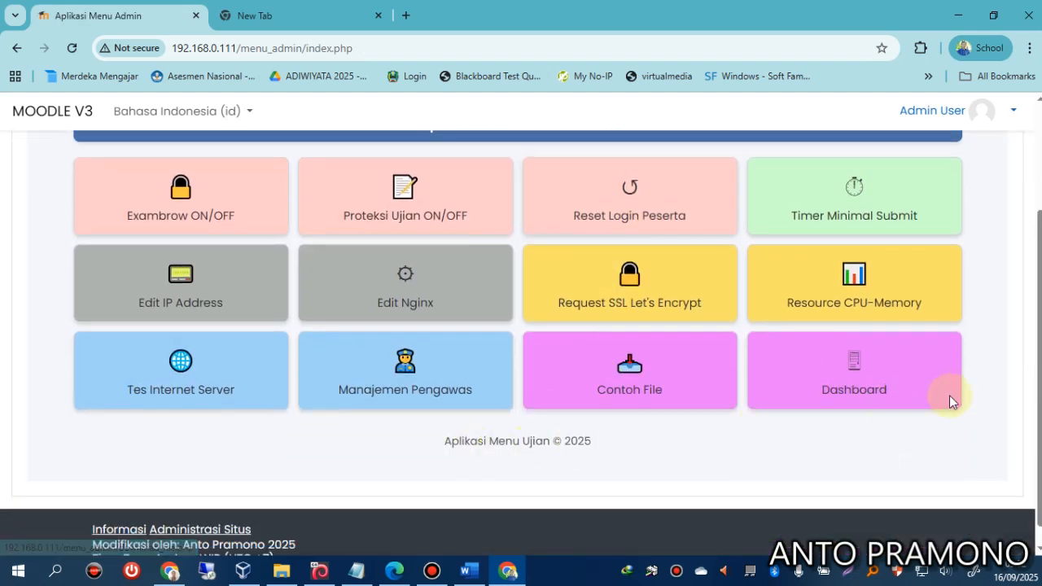
Run the server internet test and speedtest, getting 34.39 Mbit/s download and 35.62 Mbit/s upload.
click(189, 384)
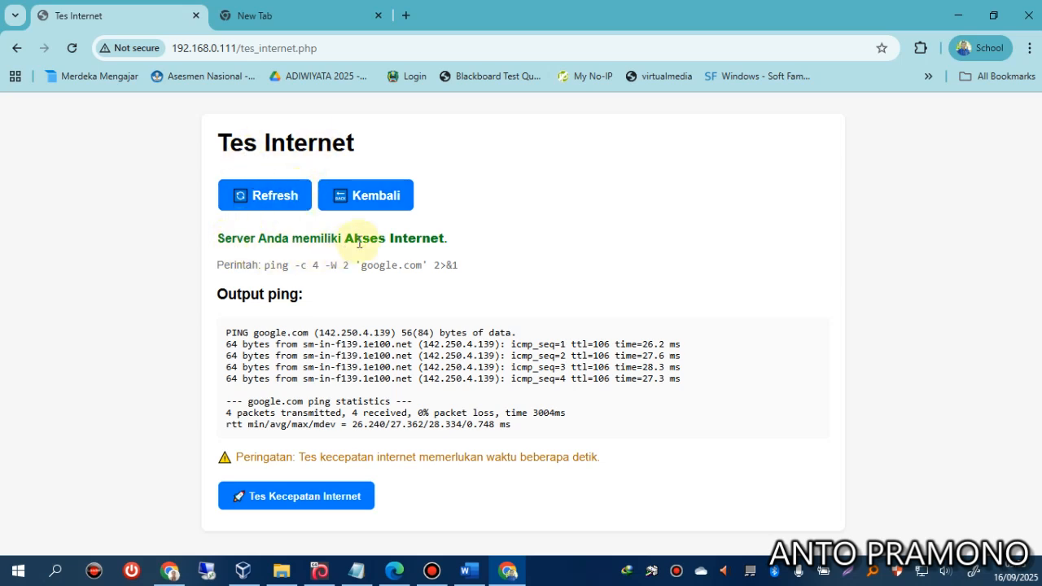
click(308, 498)
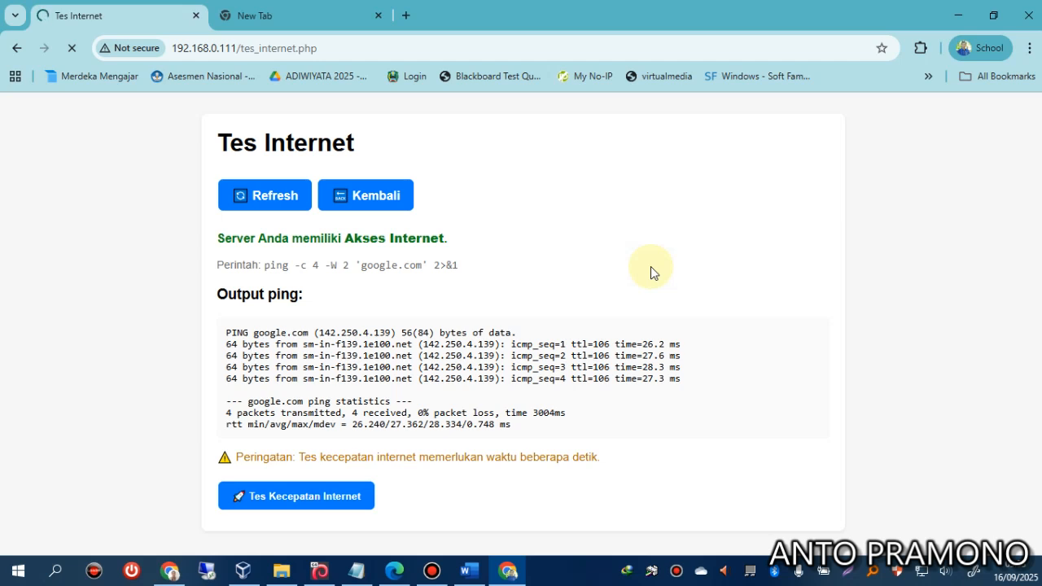
click(308, 198)
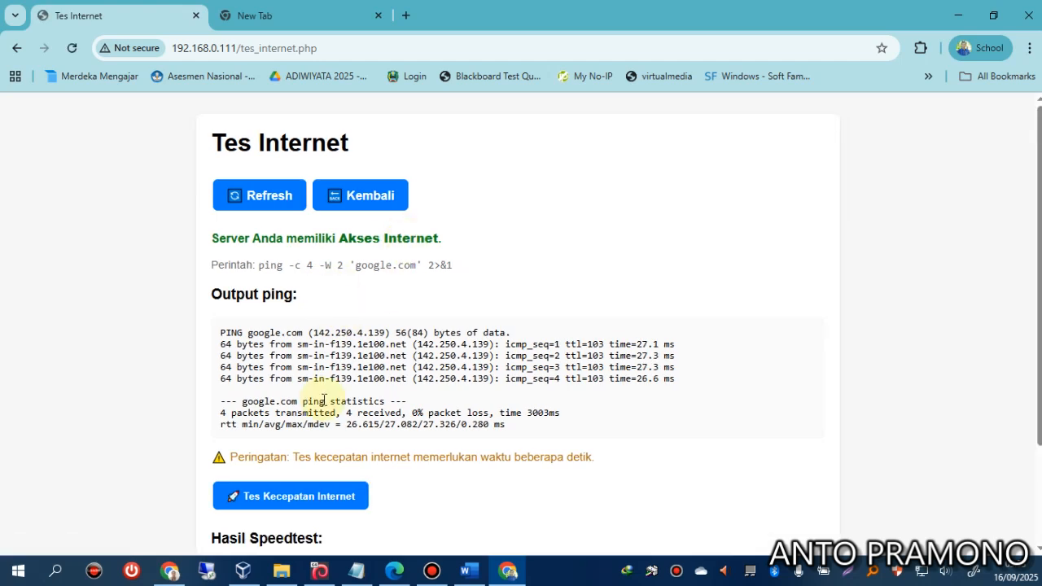
scroll(314, 334, down, 2)
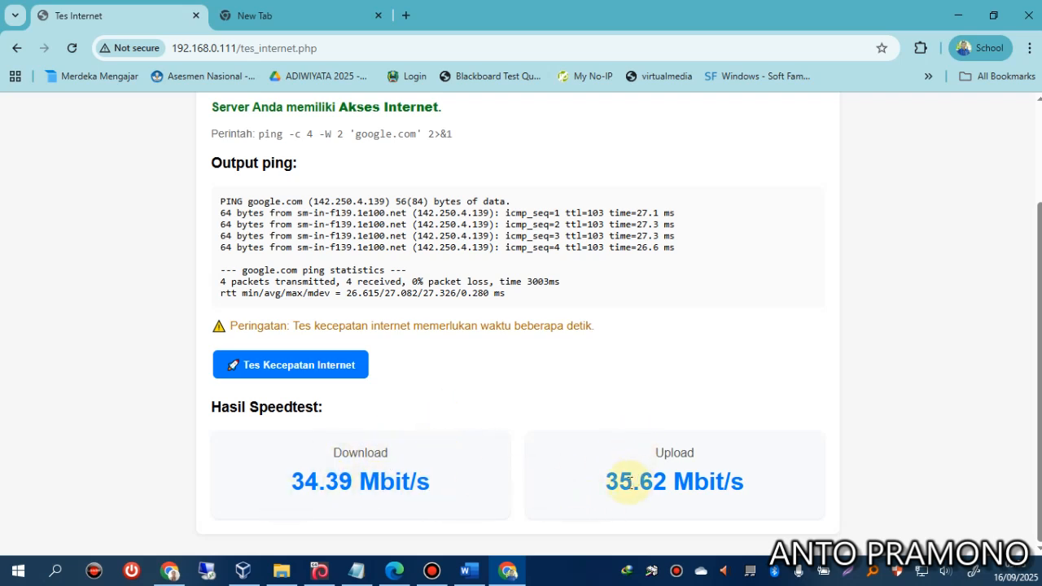
scroll(589, 388, up, 2)
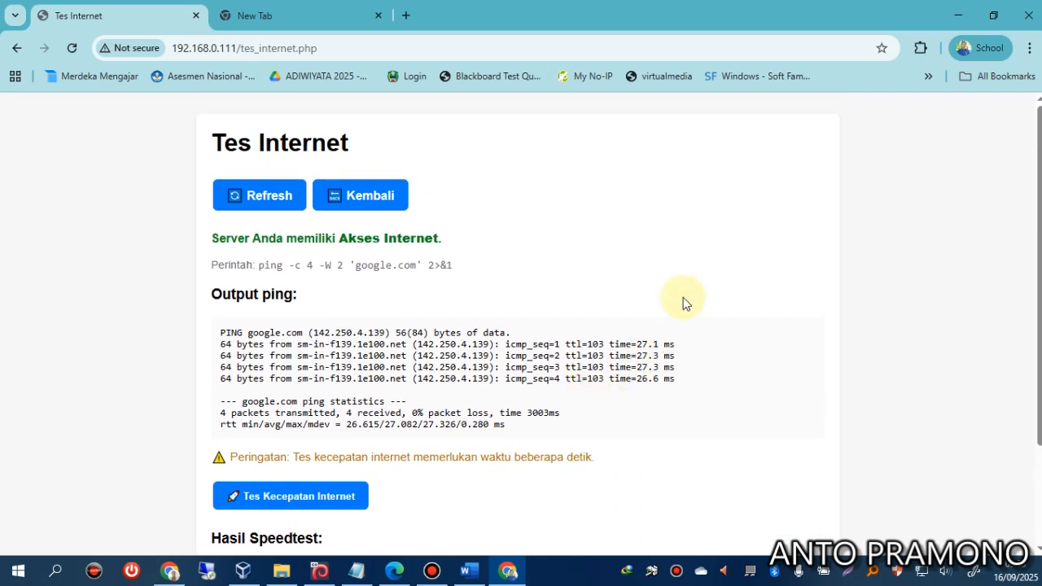
Leave the Tes Internet page and browse the Aplikasi Menu Admin tool tiles.
click(355, 200)
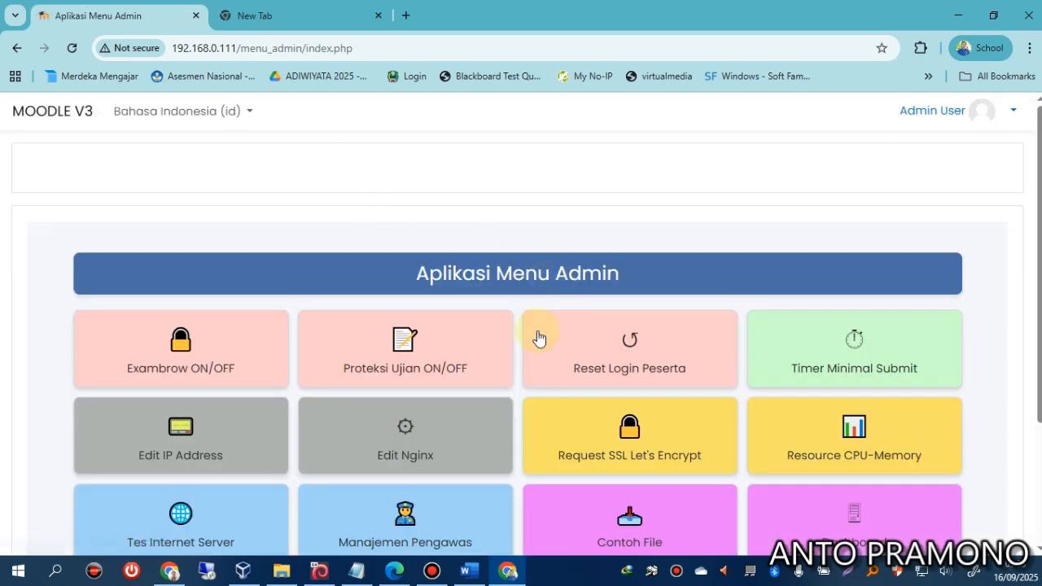
scroll(531, 339, down, 2)
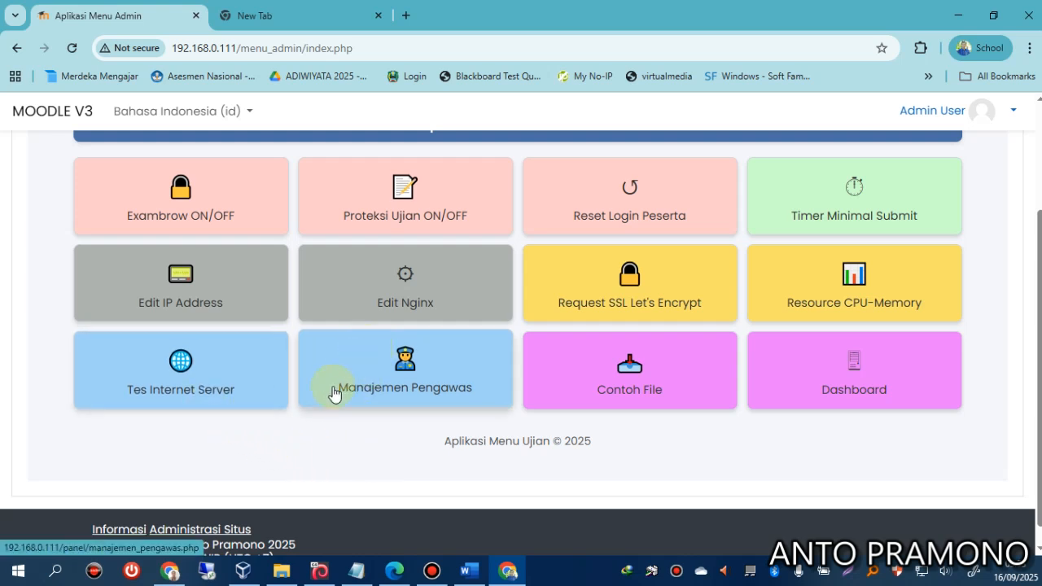
scroll(496, 408, up, 2)
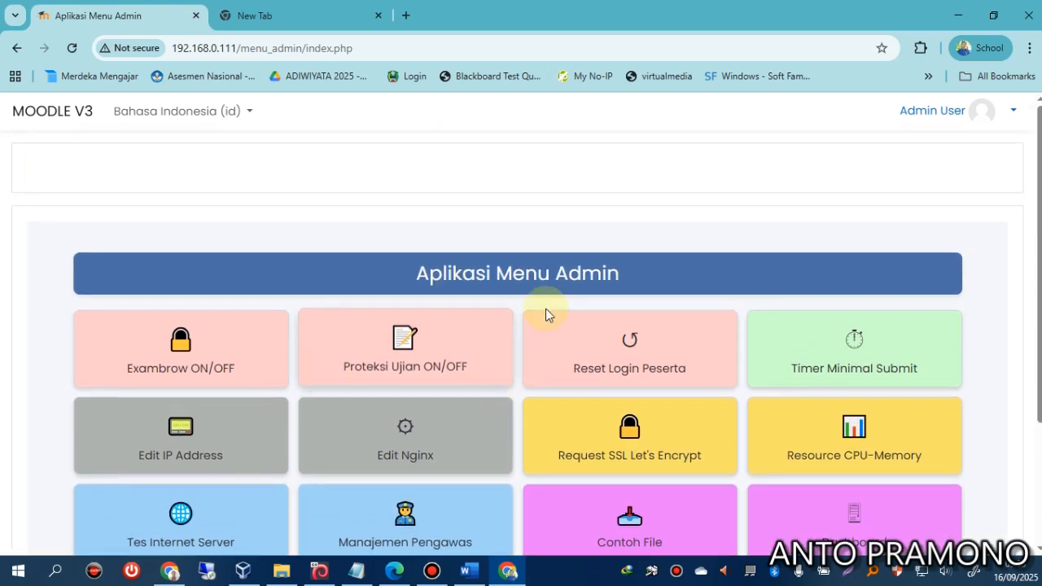
scroll(546, 308, down, 1)
scroll(538, 347, down, 1)
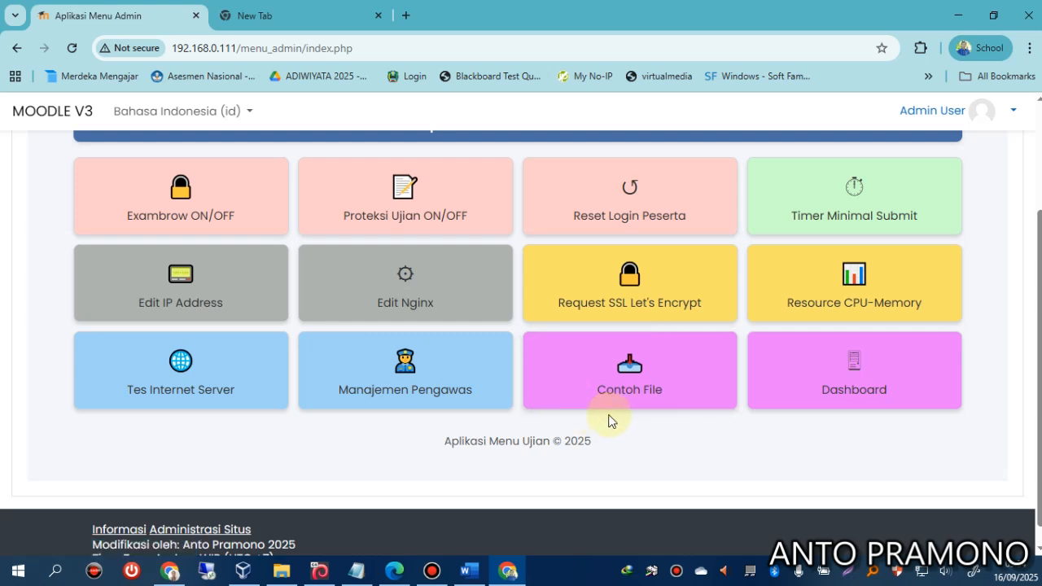
scroll(612, 421, up, 2)
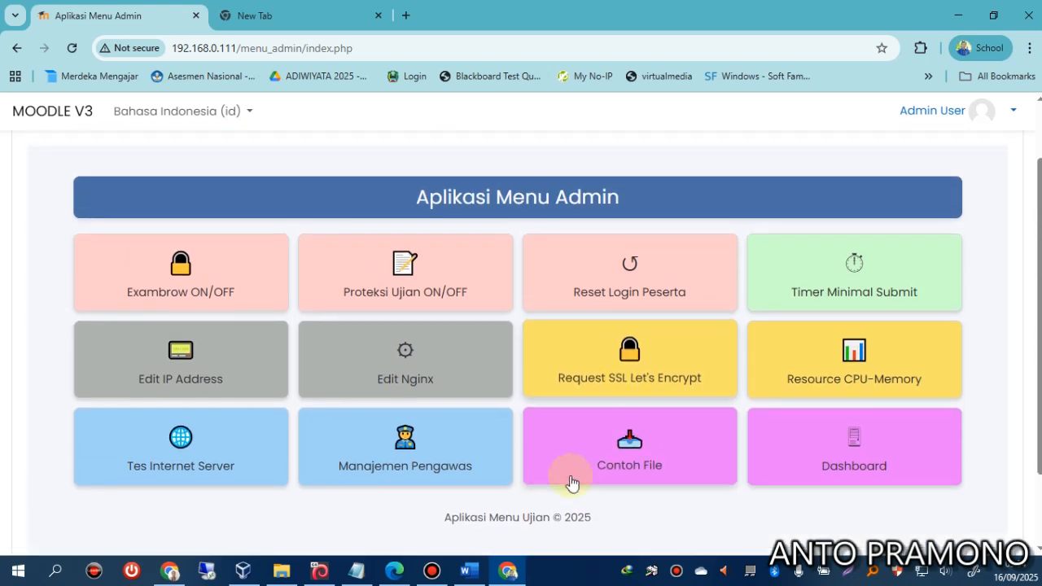